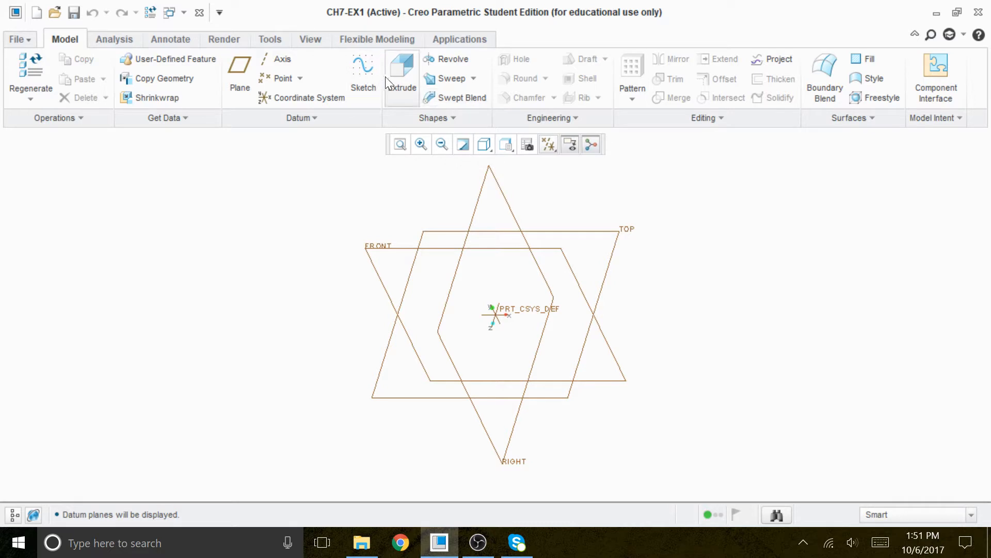
Start an Extrude feature and define its sketch on the TOP datum plane with the default reference.
{"action": "left_click", "coordinate": [405, 70]}
{"action": "left_click", "coordinate": [101, 119]}
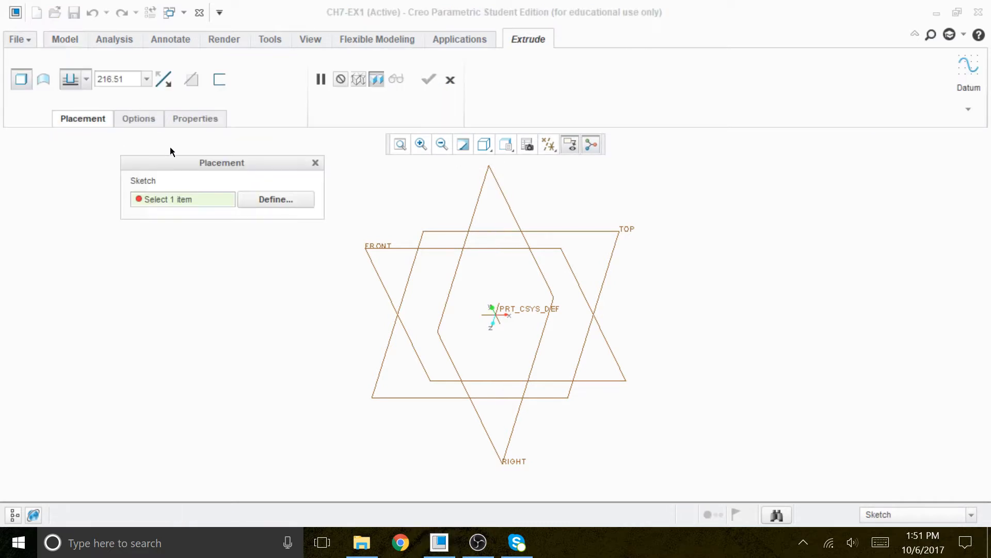
{"action": "left_click", "coordinate": [274, 200]}
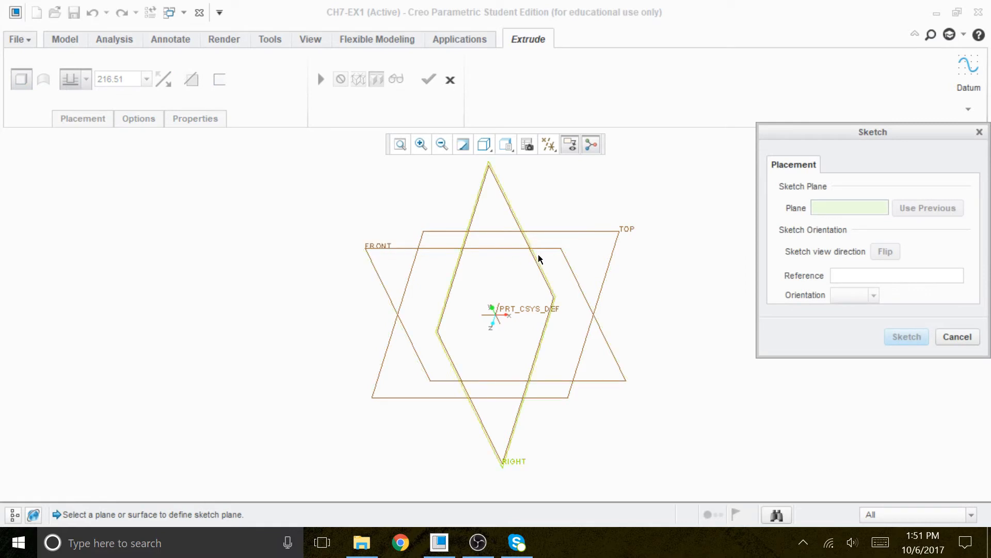
{"action": "left_click", "coordinate": [628, 233]}
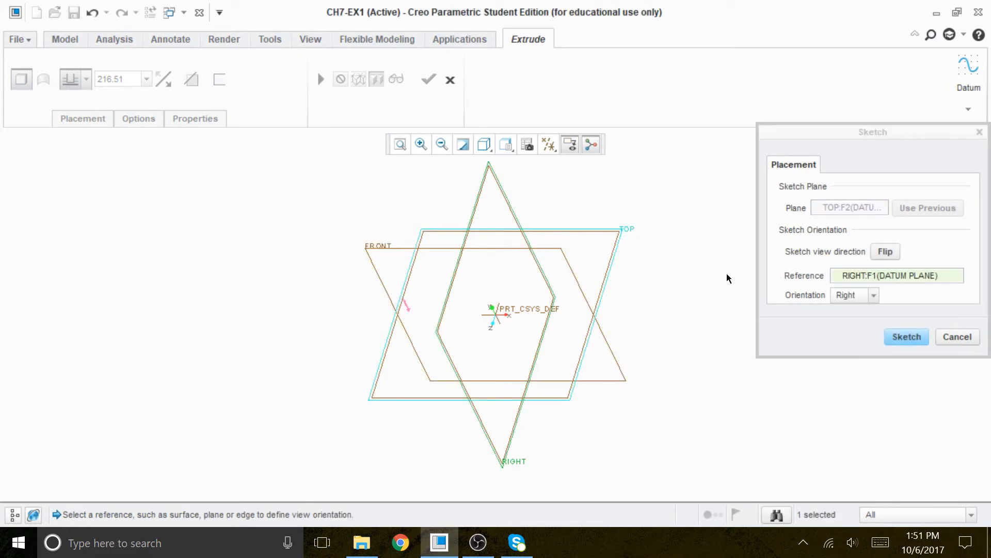
{"action": "left_click", "coordinate": [905, 337]}
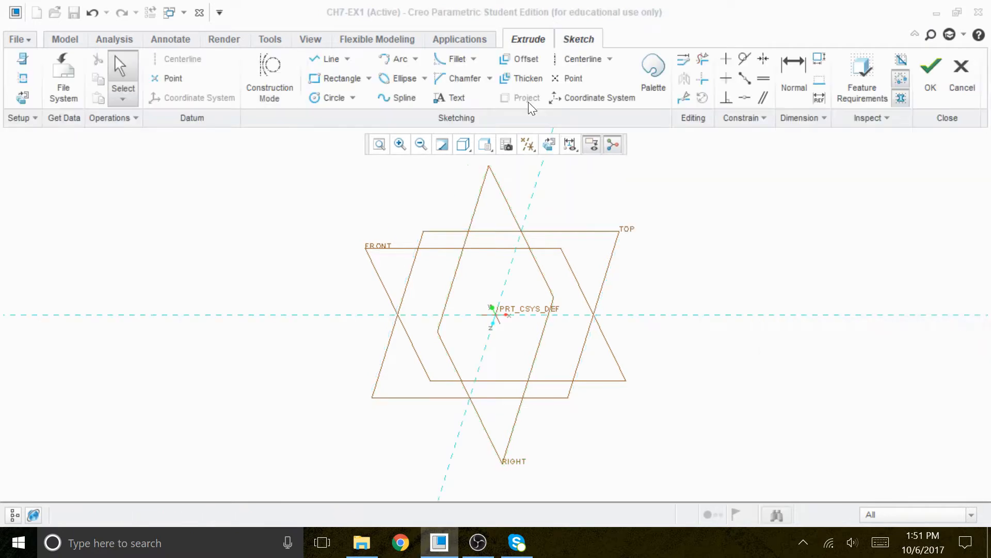
Orient the sketch view parallel to the screen and turn off display of all datum entities.
{"action": "left_click", "coordinate": [549, 145]}
{"action": "left_click", "coordinate": [527, 144]}
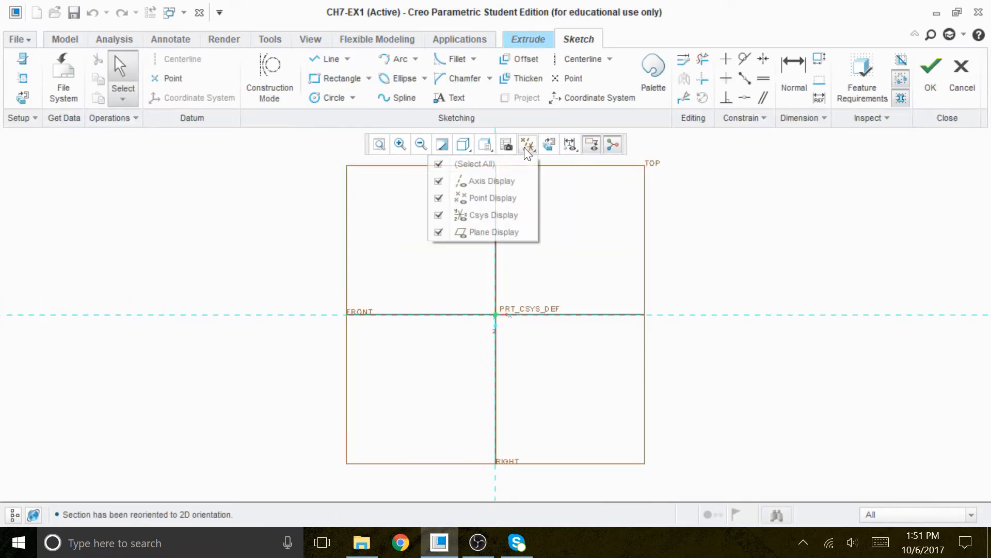
{"action": "left_click", "coordinate": [509, 164]}
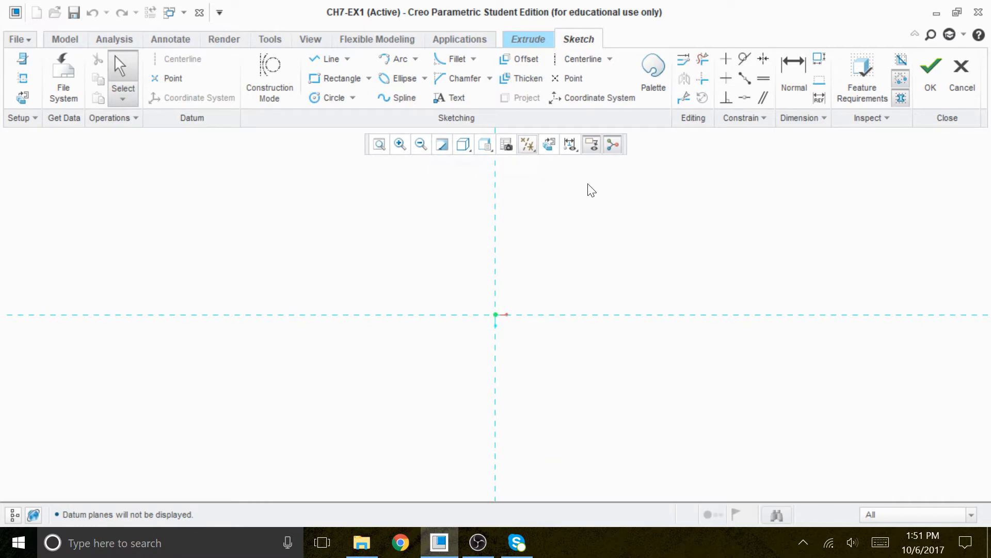
Draw a horizontal centerline through the sketch origin.
{"action": "left_click", "coordinate": [581, 59]}
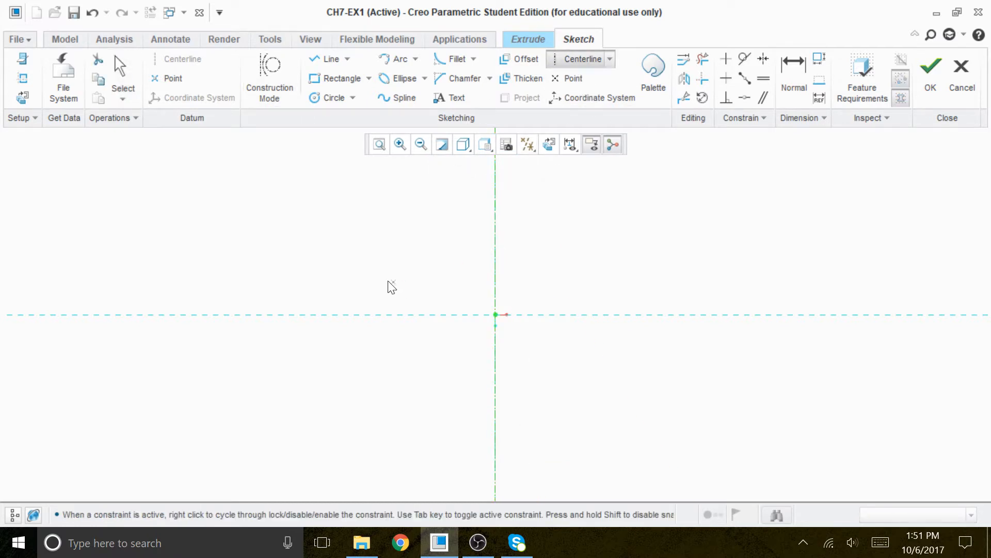
{"action": "left_click", "coordinate": [308, 314]}
{"action": "left_click", "coordinate": [422, 314]}
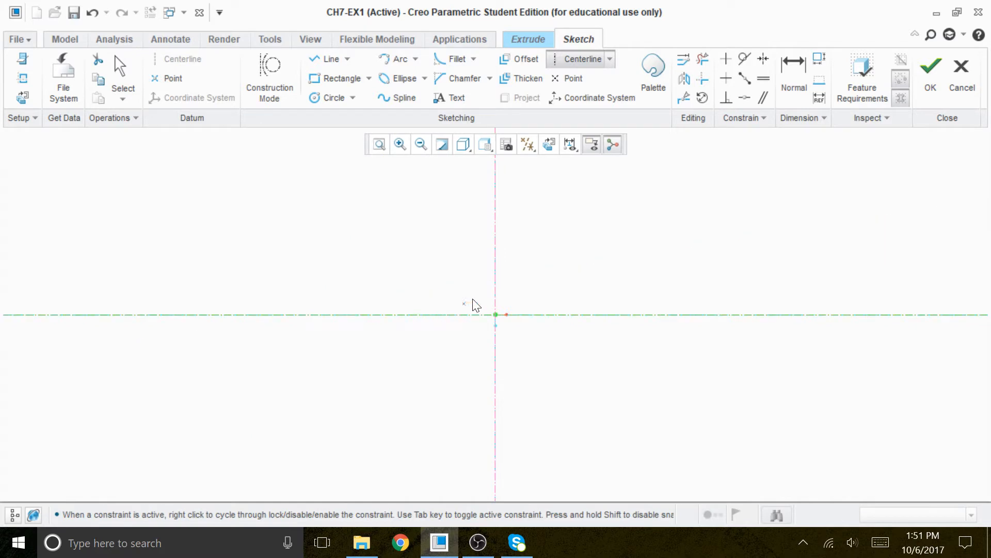
{"action": "middle_click", "coordinate": [554, 273]}
{"action": "left_click", "coordinate": [347, 82]}
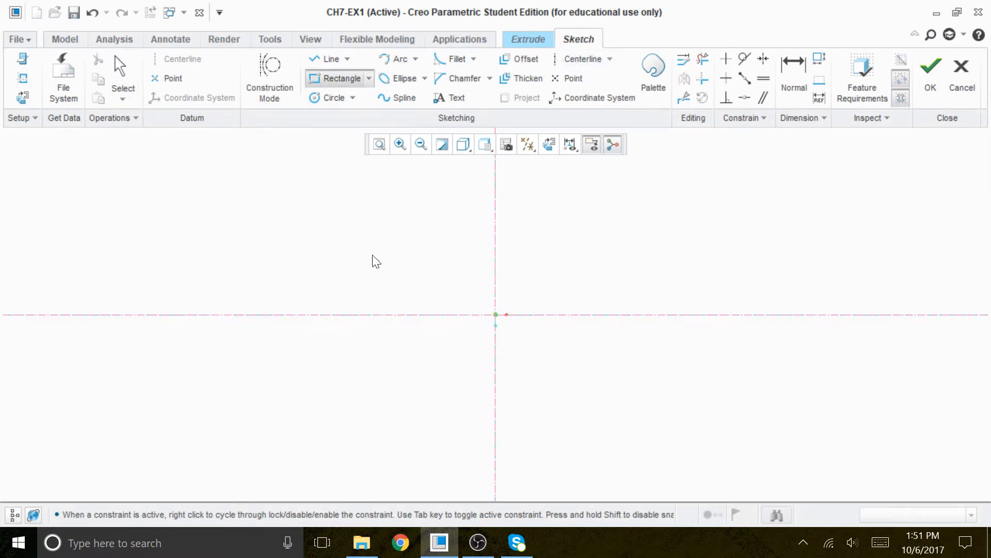
{"action": "left_click", "coordinate": [358, 247]}
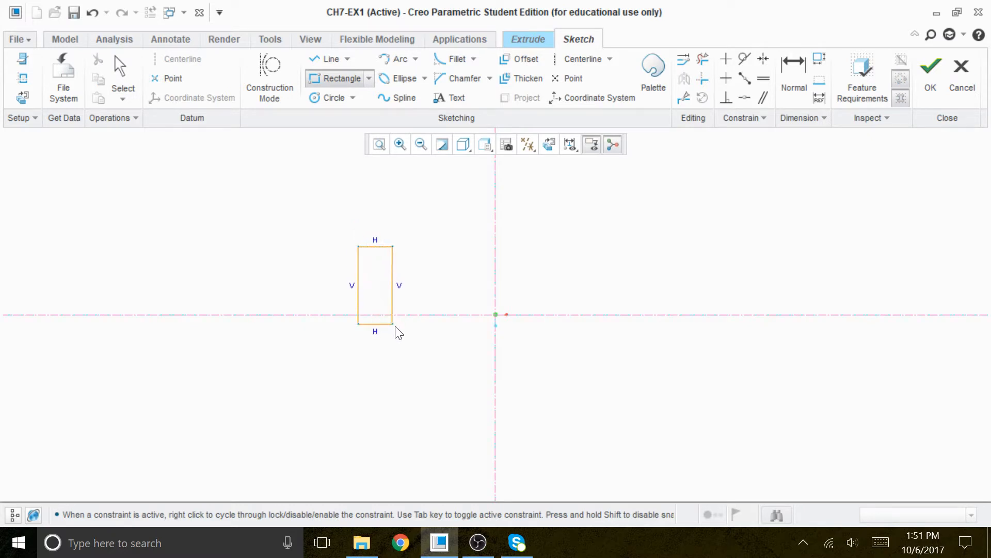
{"action": "left_click", "coordinate": [645, 397]}
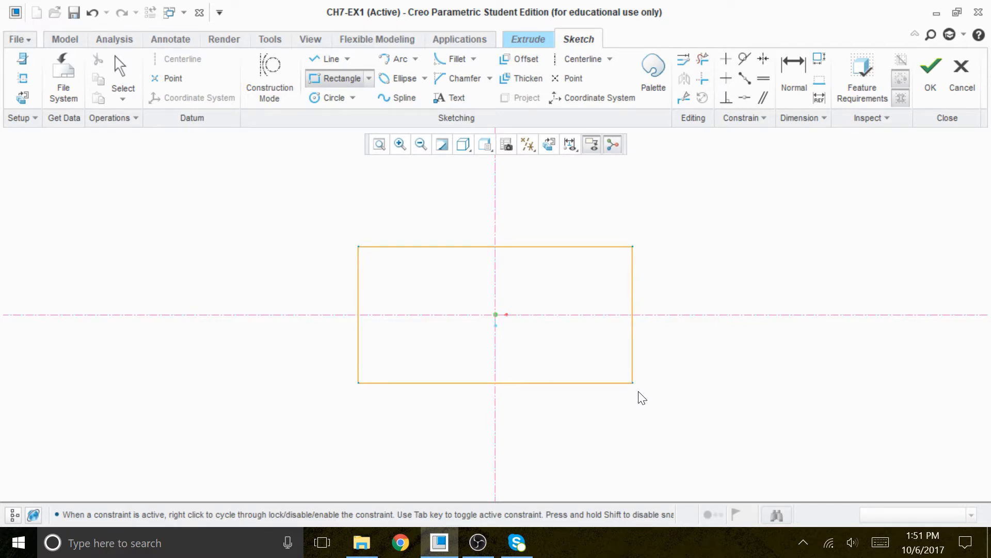
{"action": "middle_click", "coordinate": [709, 289]}
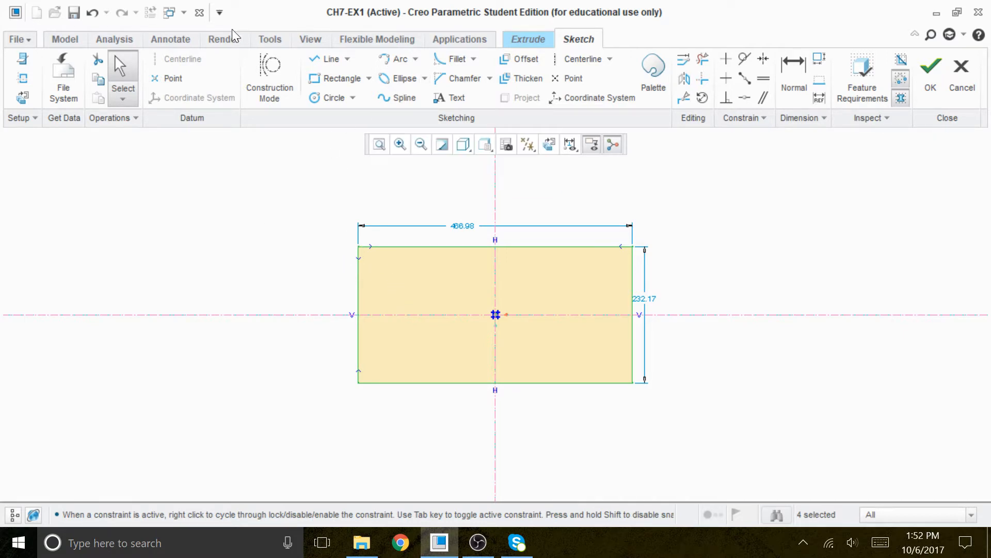
{"action": "left_click", "coordinate": [91, 12]}
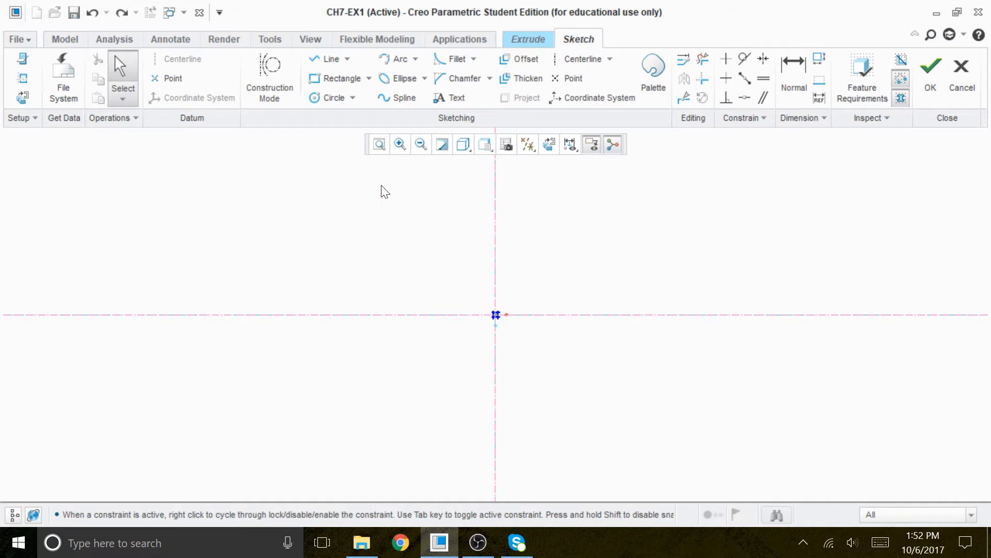
Draw two equal circles, about 236 in diameter, centred on the centerline on either side of the origin.
{"action": "left_click", "coordinate": [330, 97]}
{"action": "left_click", "coordinate": [350, 313]}
{"action": "left_click", "coordinate": [412, 347]}
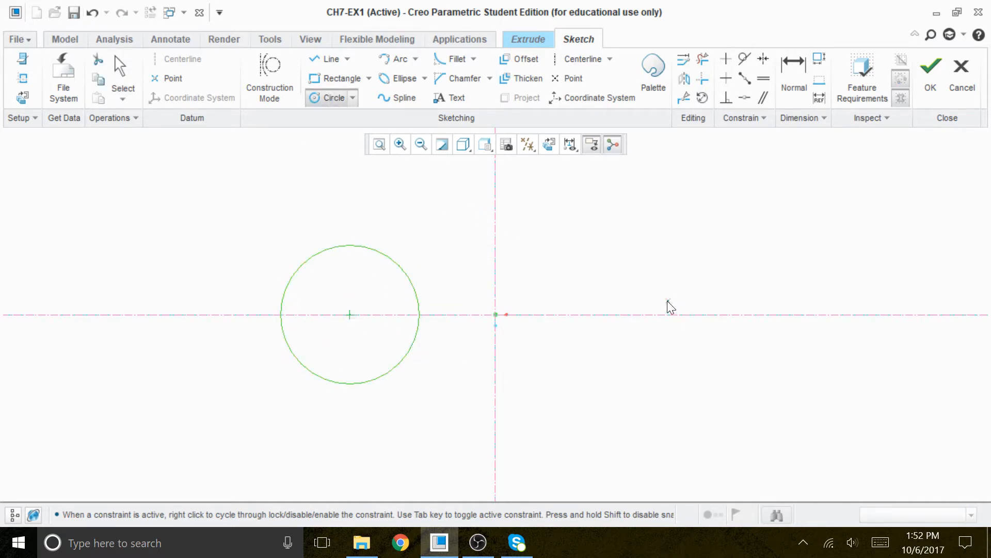
{"action": "left_click", "coordinate": [639, 314]}
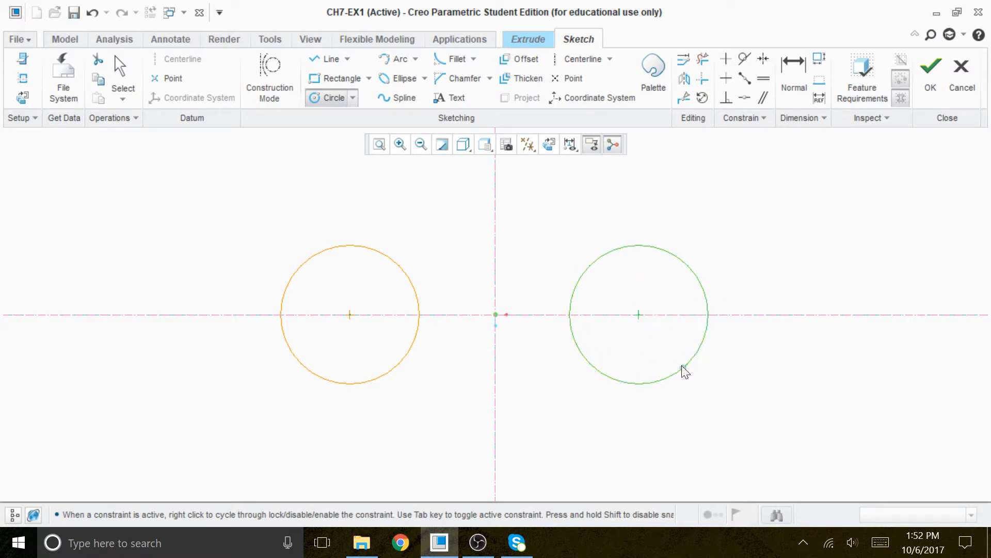
{"action": "middle_click", "coordinate": [744, 361]}
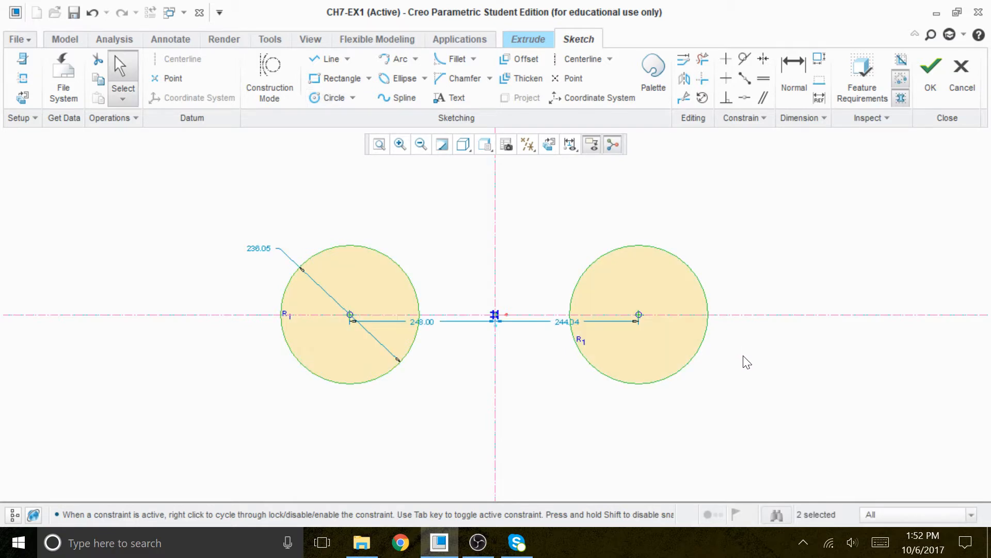
Constrain the two circle centres to be symmetric about the vertical reference.
{"action": "left_click", "coordinate": [768, 62]}
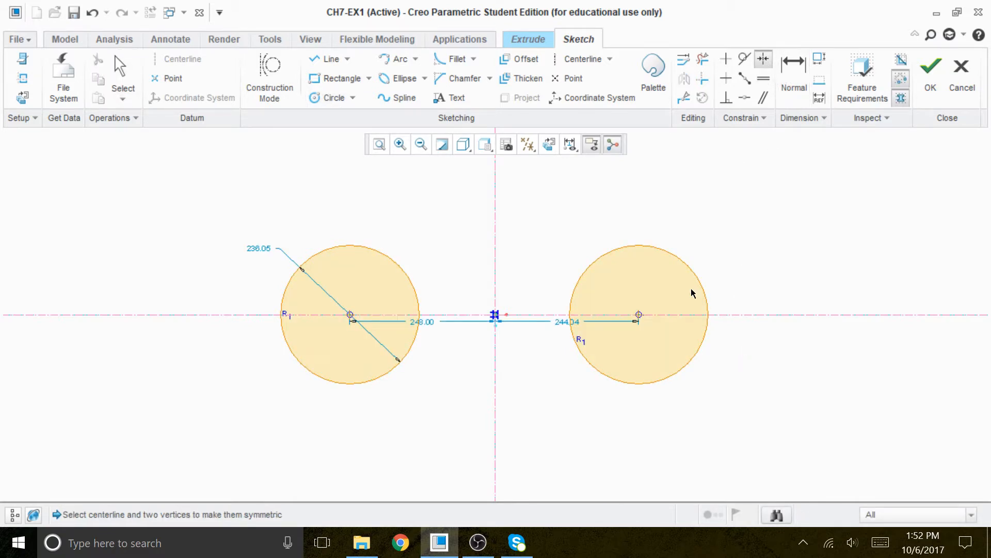
{"action": "left_click", "coordinate": [640, 316]}
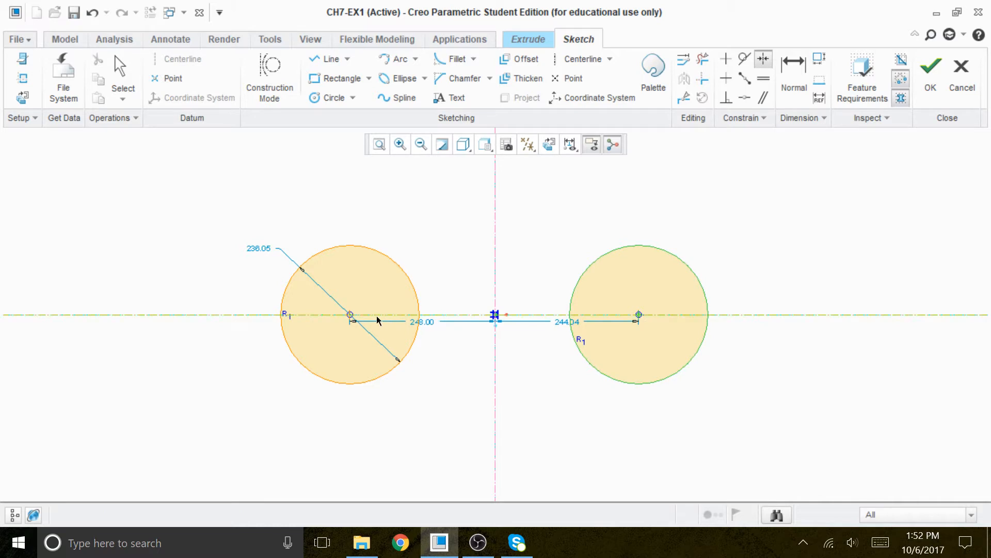
{"action": "left_click", "coordinate": [496, 248]}
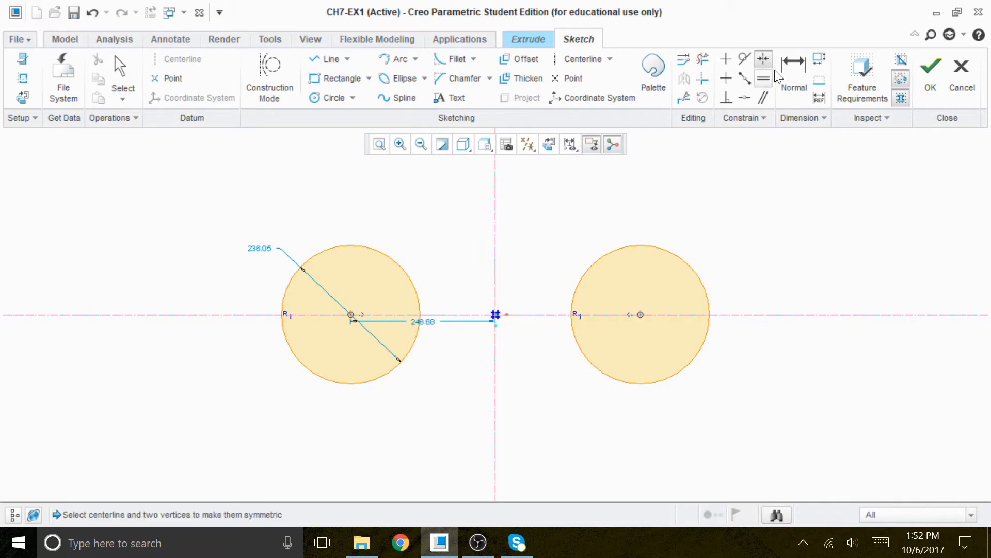
Dimension the distance between the two circle centres as 58.
{"action": "left_click", "coordinate": [792, 67]}
{"action": "left_click", "coordinate": [641, 314]}
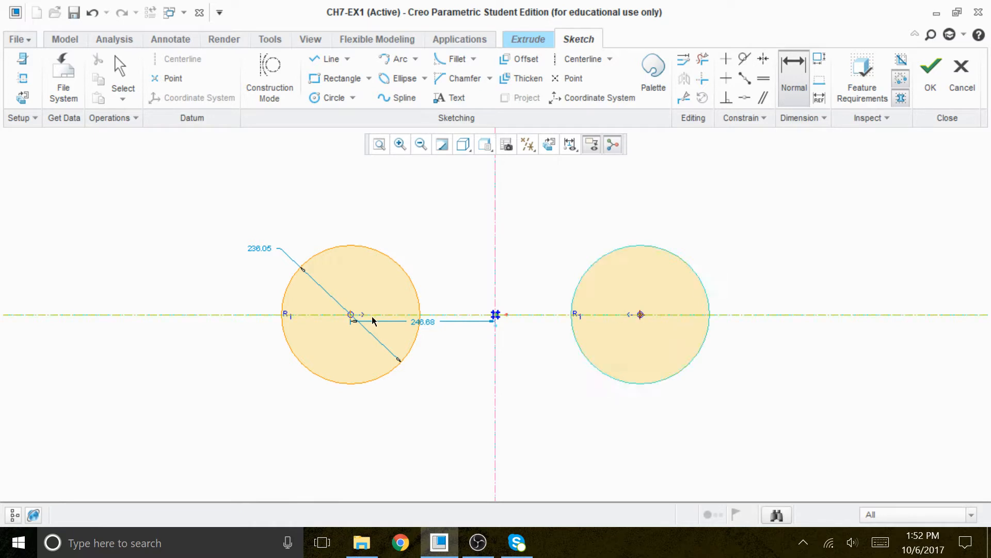
{"action": "left_click", "coordinate": [352, 315]}
{"action": "middle_click", "coordinate": [484, 429]}
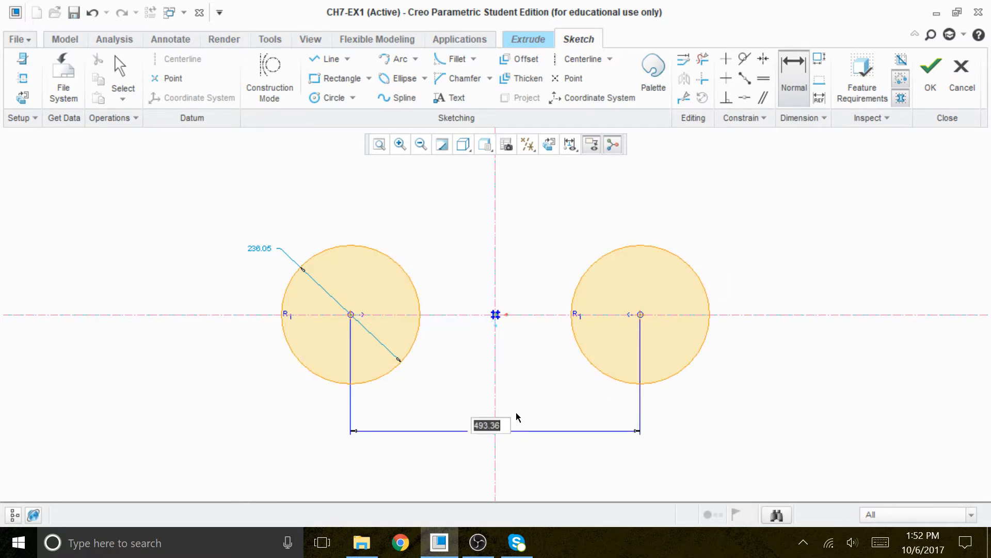
{"action": "type", "text": "58"}
{"action": "key", "text": "Return"}
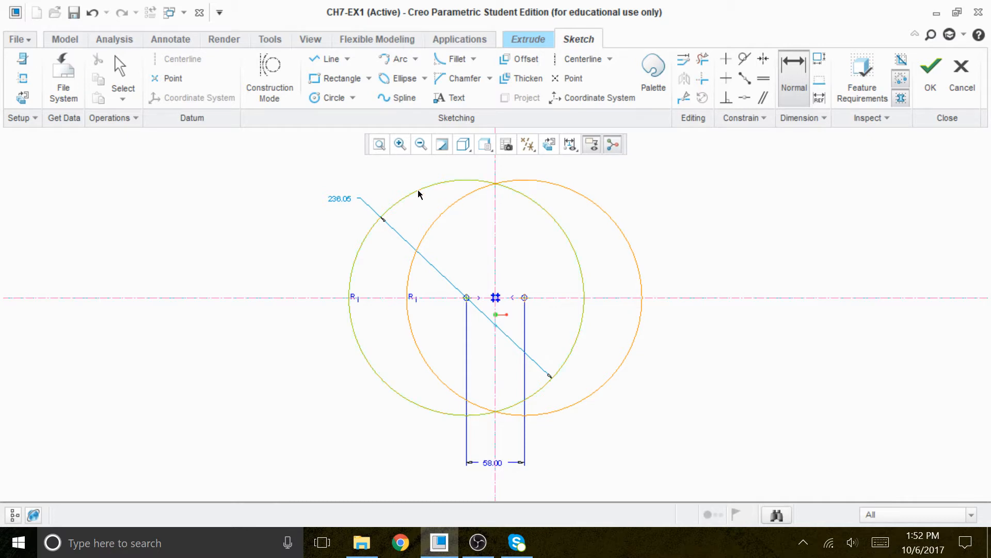
Set the circles' radius to 38.
{"action": "middle_click", "coordinate": [361, 180]}
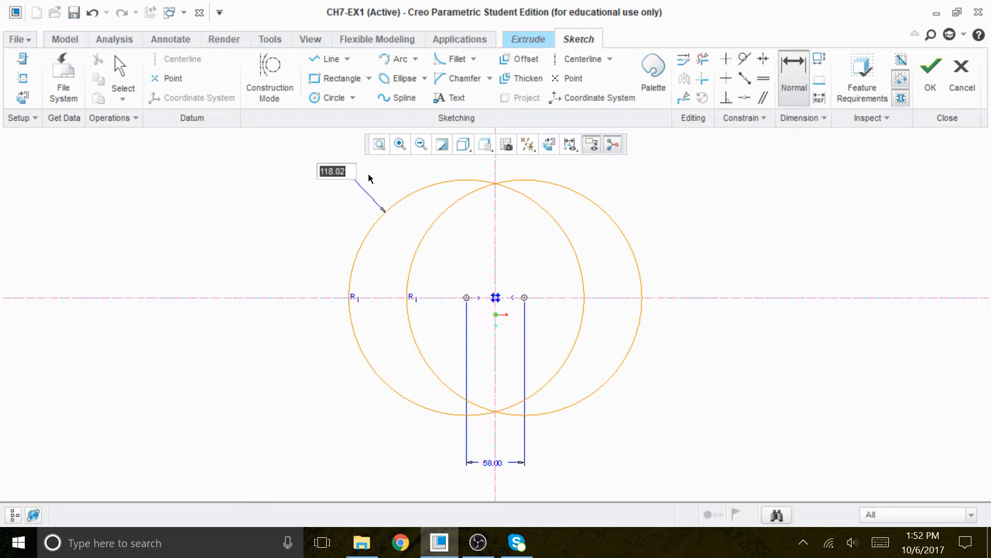
{"action": "type", "text": "38"}
{"action": "key", "text": "Return"}
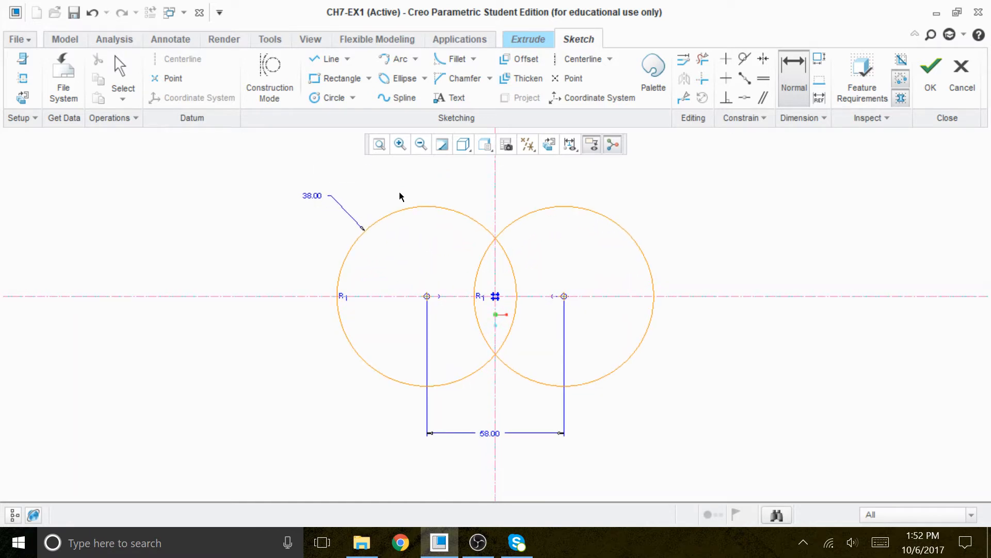
Draw tangent lines joining the tops and the bottoms of the two circles.
{"action": "left_click", "coordinate": [348, 59]}
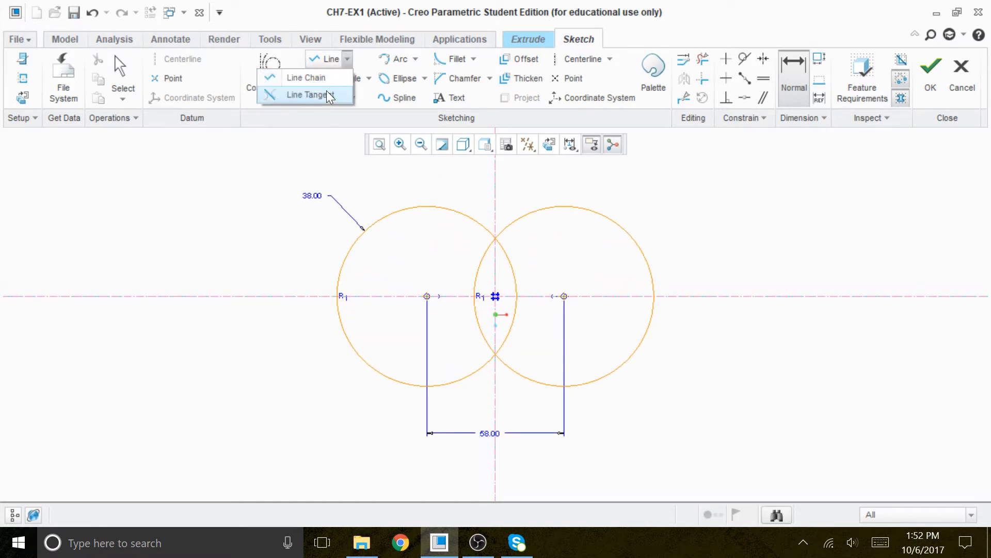
{"action": "left_click", "coordinate": [318, 94]}
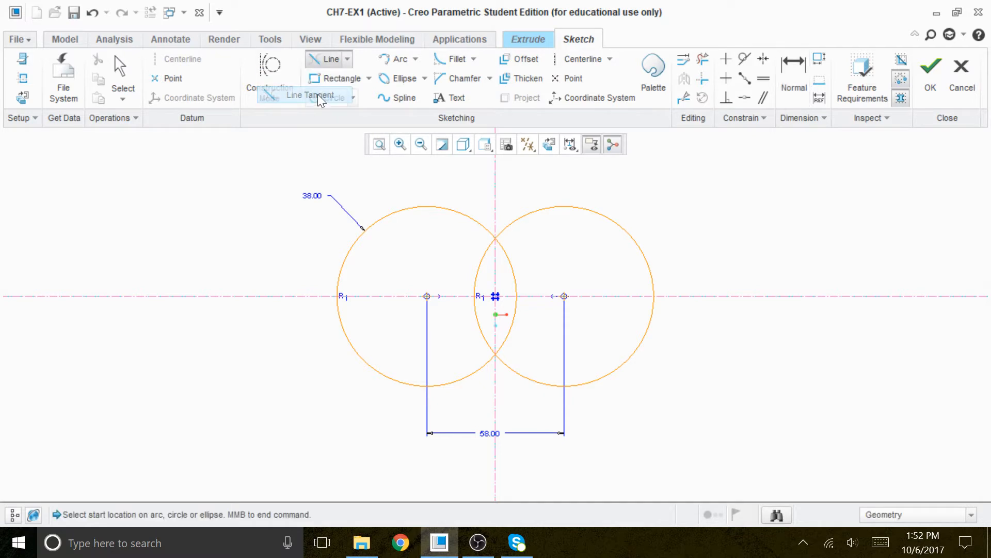
{"action": "left_click", "coordinate": [435, 206]}
{"action": "left_click", "coordinate": [563, 207]}
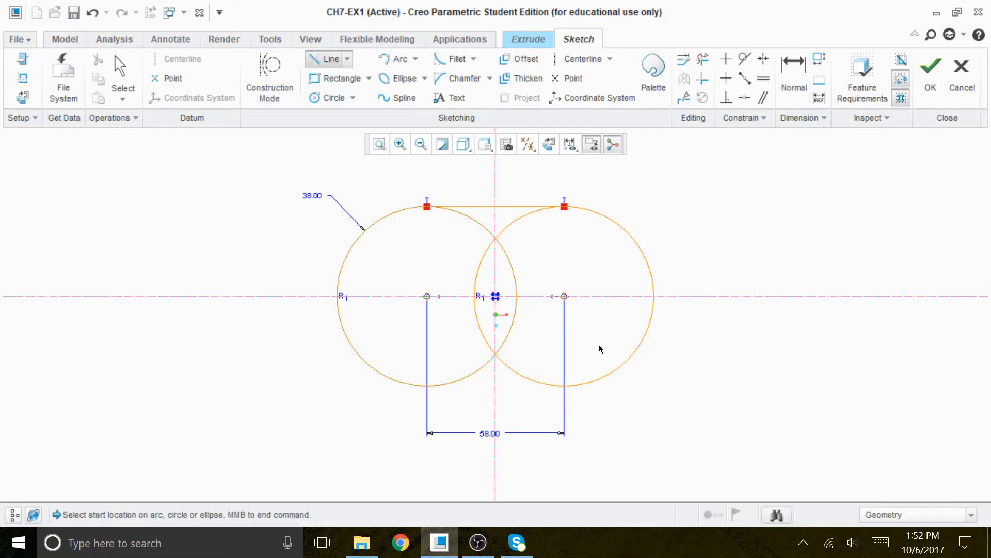
{"action": "left_click", "coordinate": [577, 384]}
{"action": "left_click", "coordinate": [439, 383]}
{"action": "middle_click", "coordinate": [669, 409]}
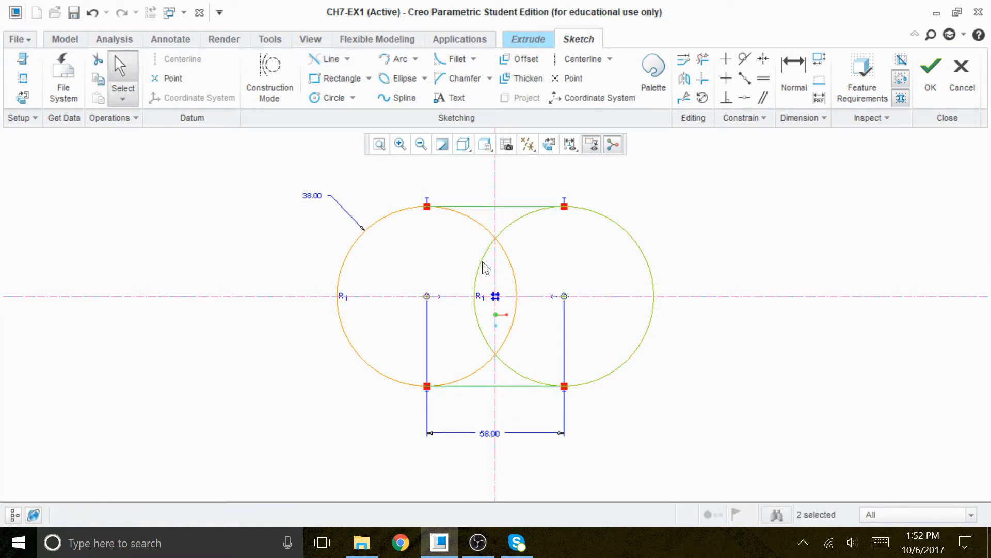
Trim away the inner circle arcs to leave a closed slot-shaped outline.
{"action": "scroll", "coordinate": [485, 258], "scroll_direction": "up", "scroll_amount": 1}
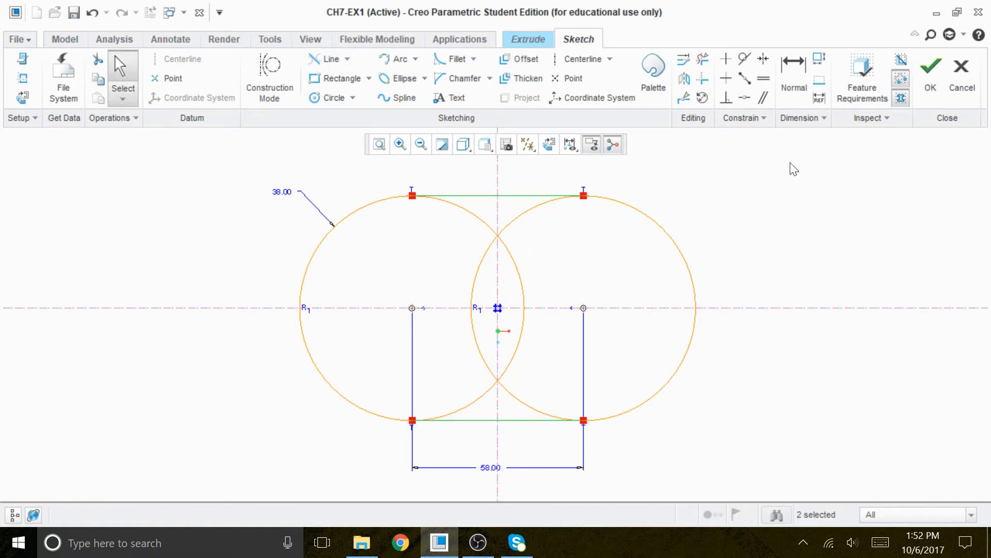
{"action": "left_click", "coordinate": [703, 59]}
{"action": "left_click_drag", "start_coordinate": [547, 230], "coordinate": [419, 232]}
{"action": "left_click_drag", "start_coordinate": [547, 276], "coordinate": [421, 276]}
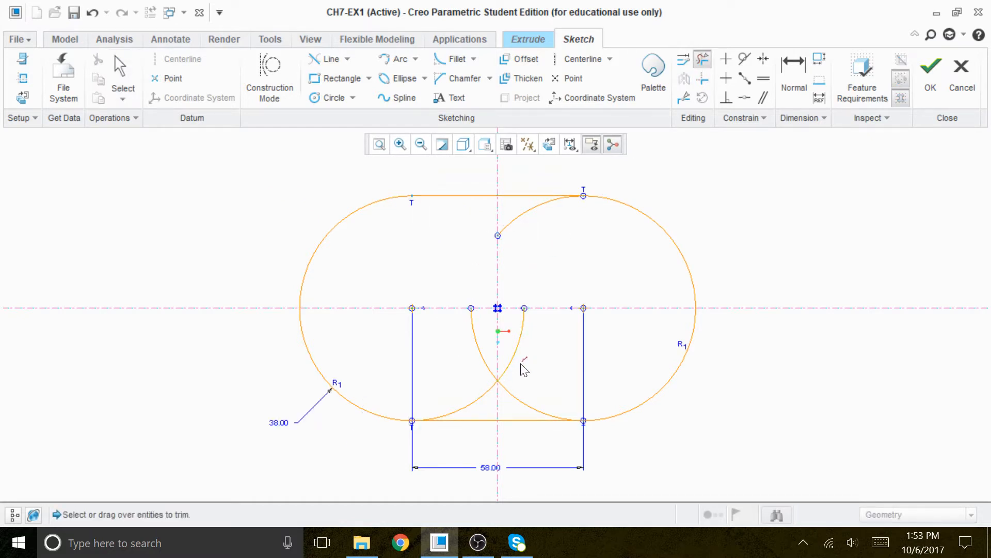
{"action": "left_click_drag", "start_coordinate": [528, 362], "coordinate": [452, 391]}
{"action": "left_click_drag", "start_coordinate": [520, 392], "coordinate": [458, 397]}
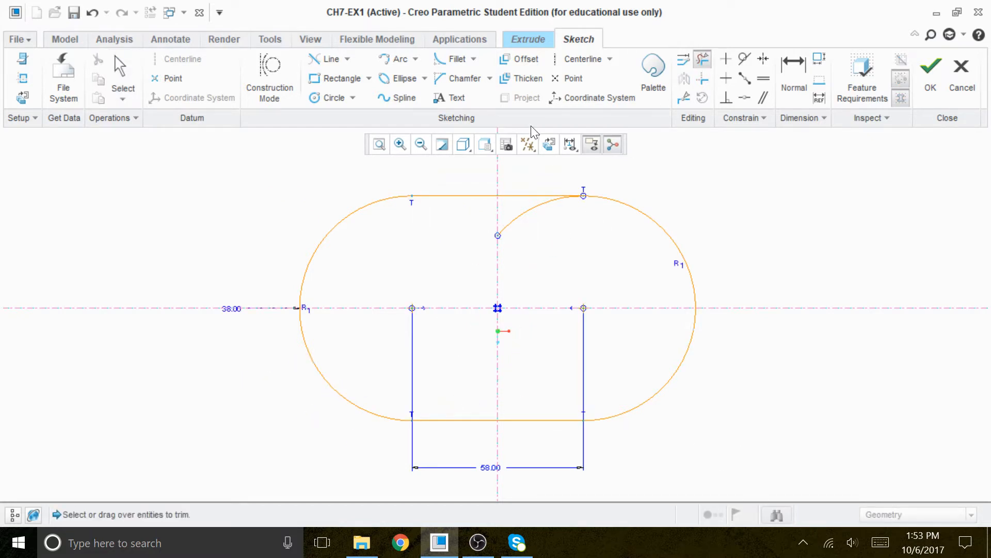
{"action": "left_click_drag", "start_coordinate": [540, 223], "coordinate": [505, 218]}
{"action": "middle_click", "coordinate": [757, 237]}
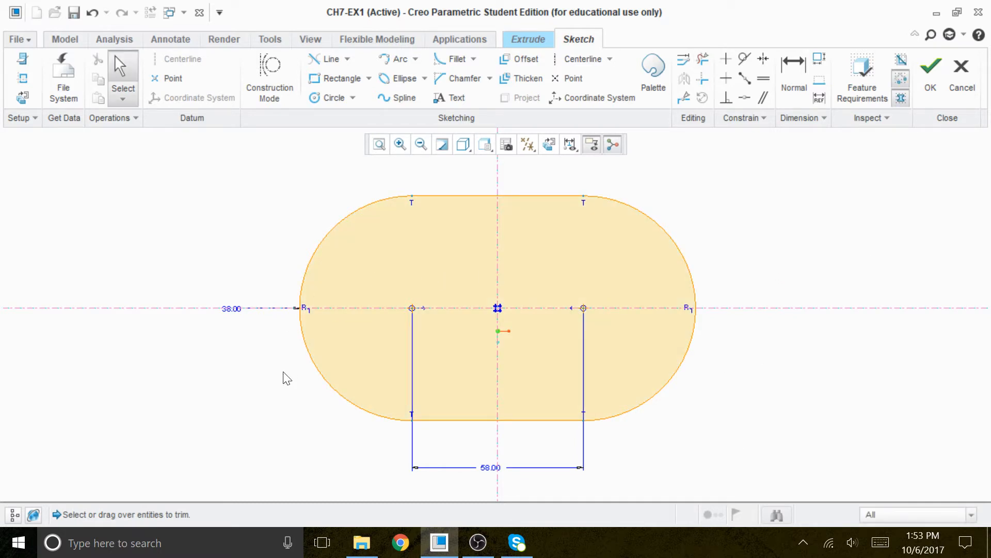
Move the radius dimension clear of the outline and finish the sketch.
{"action": "left_click_drag", "start_coordinate": [241, 308], "coordinate": [248, 203]}
{"action": "left_click", "coordinate": [930, 74]}
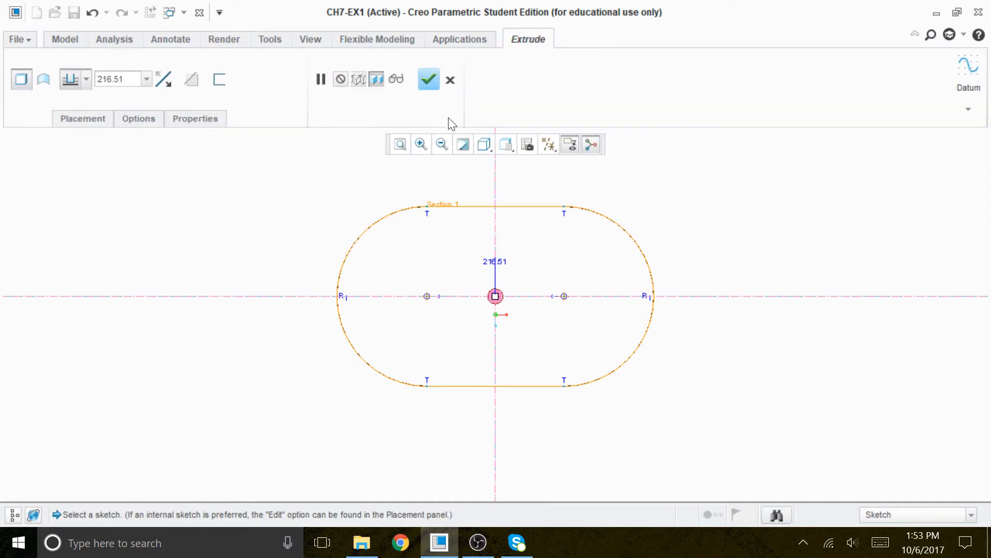
Set the extrusion depth to 10 and complete the Extrude feature.
{"action": "left_click", "coordinate": [485, 145]}
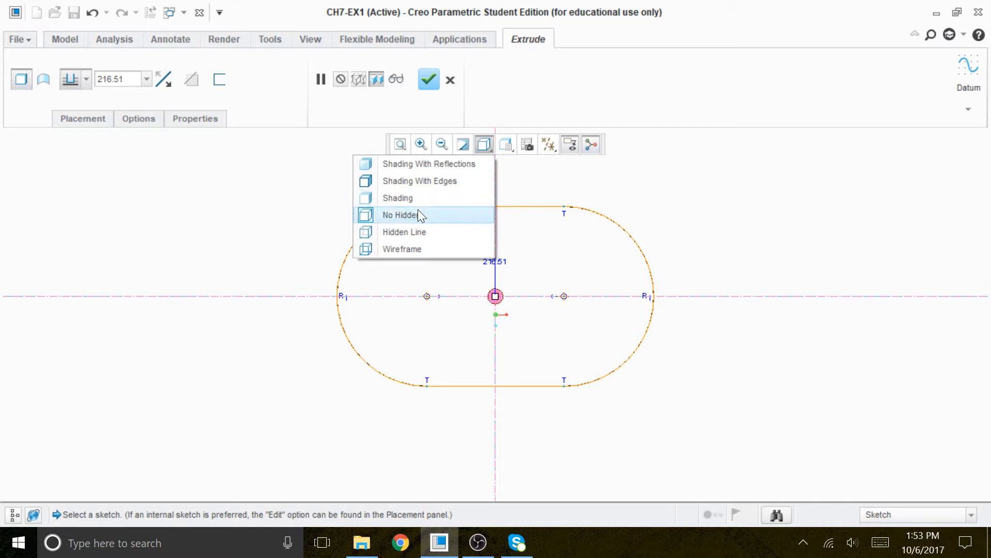
{"action": "left_click", "coordinate": [407, 199]}
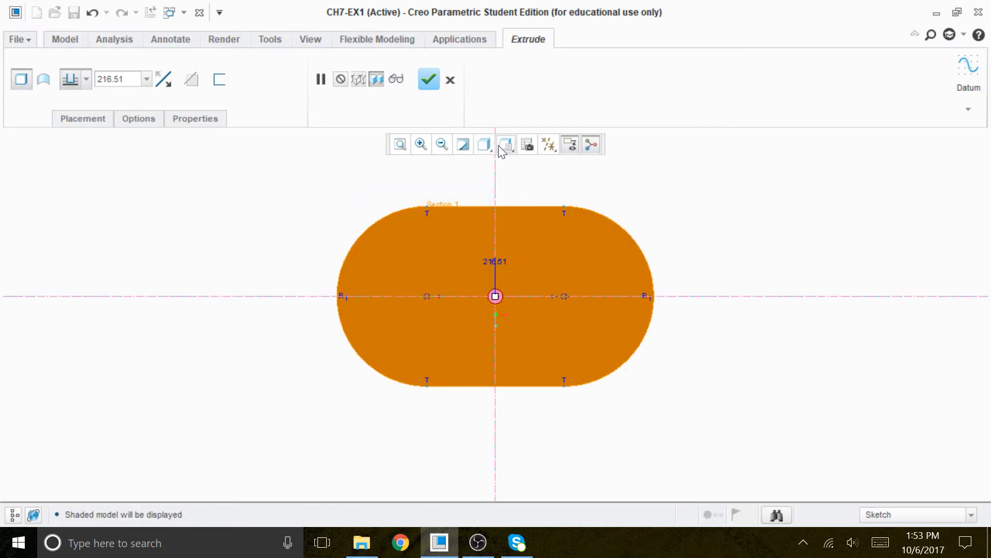
{"action": "double_click", "coordinate": [489, 263]}
{"action": "type", "text": "1"}
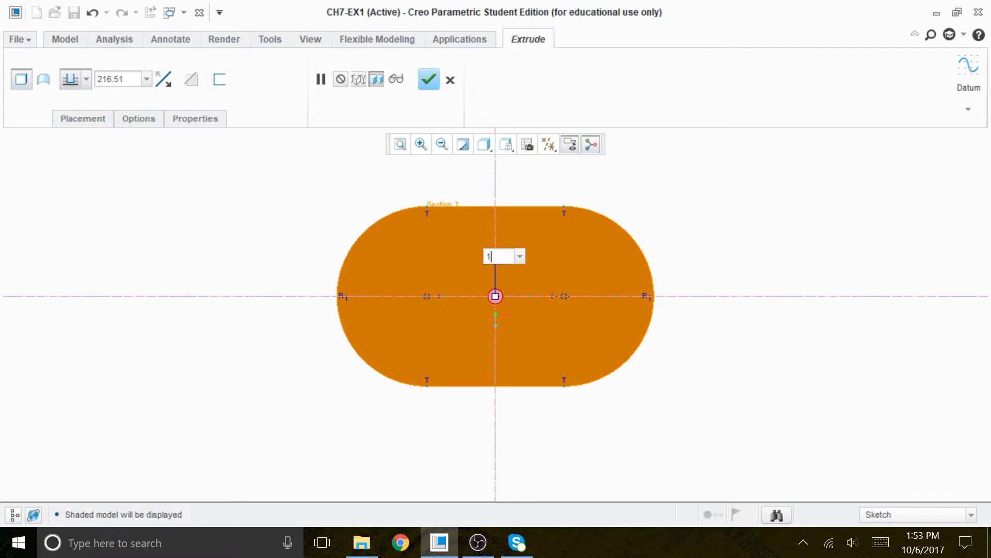
{"action": "type", "text": "0"}
{"action": "key", "text": "Return"}
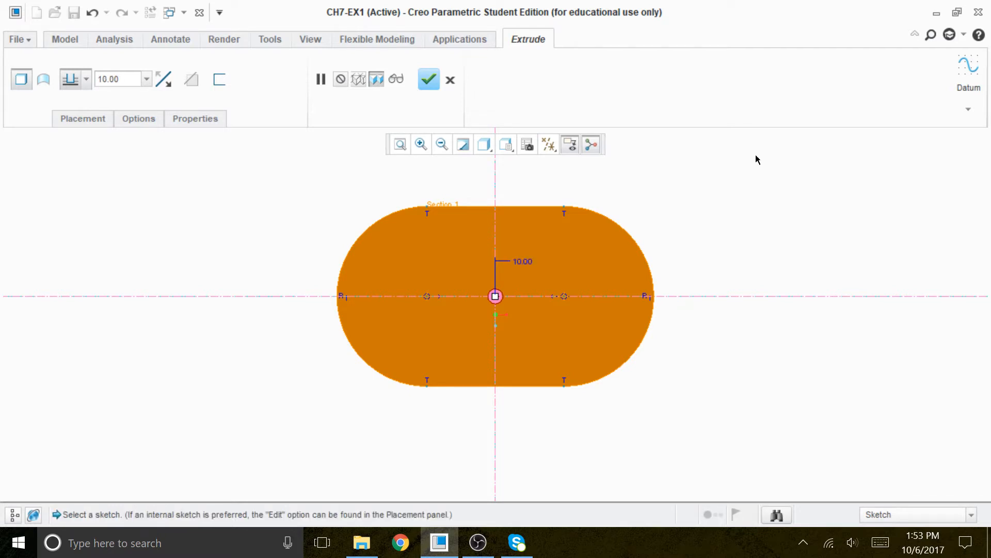
{"action": "middle_click_drag", "start_coordinate": [690, 310], "coordinate": [691, 255]}
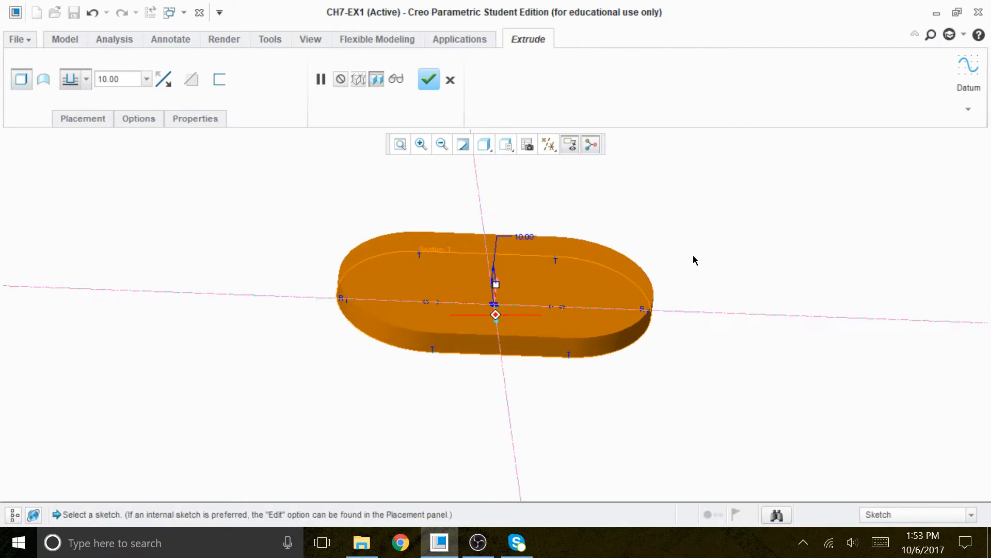
{"action": "left_click", "coordinate": [429, 79]}
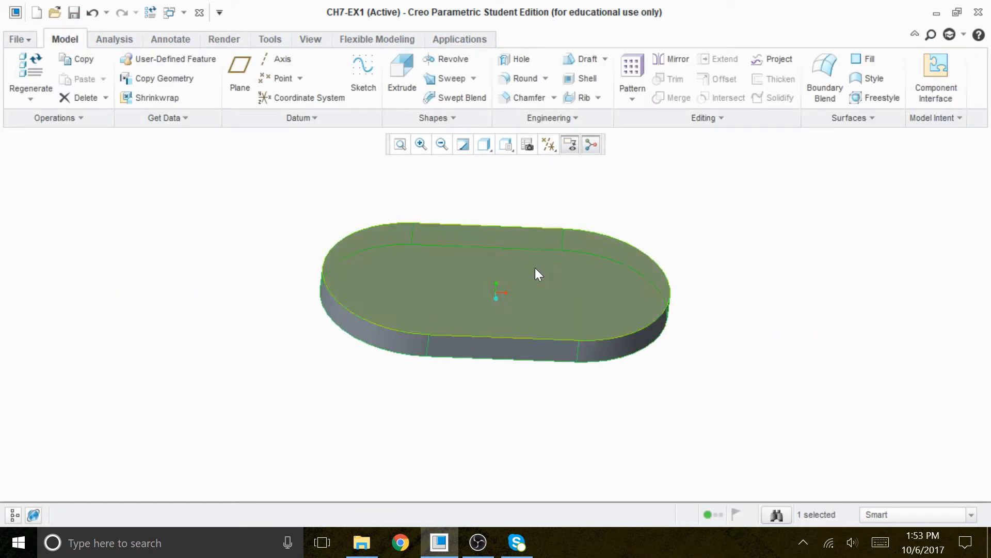
Turn on the display of datum planes.
{"action": "mouse_move", "coordinate": [544, 277]}
{"action": "middle_mouse_down"}
{"action": "mouse_move", "coordinate": [526, 290]}
{"action": "mouse_move", "coordinate": [527, 273]}
{"action": "mouse_move", "coordinate": [530, 287]}
{"action": "middle_mouse_up"}
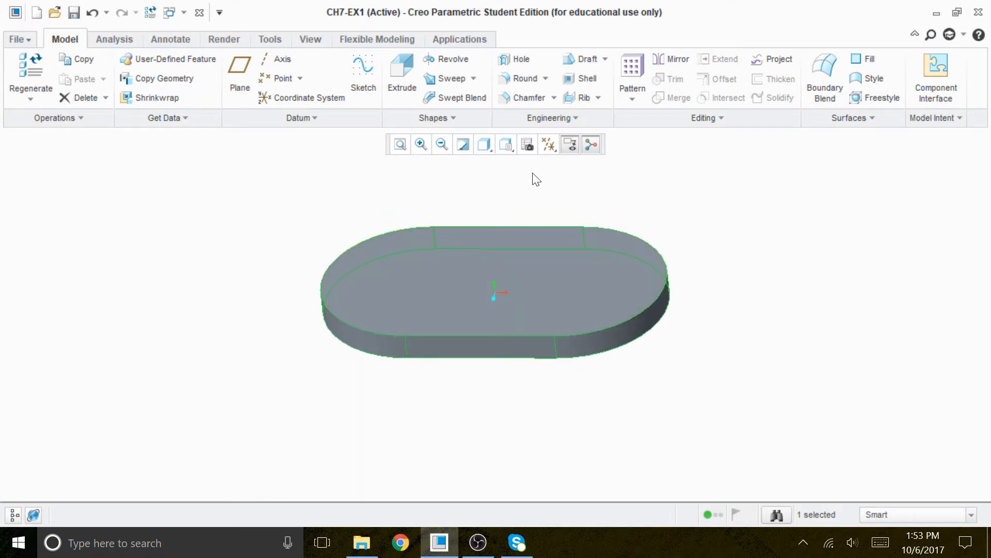
{"action": "left_click", "coordinate": [545, 148]}
{"action": "left_click", "coordinate": [514, 232]}
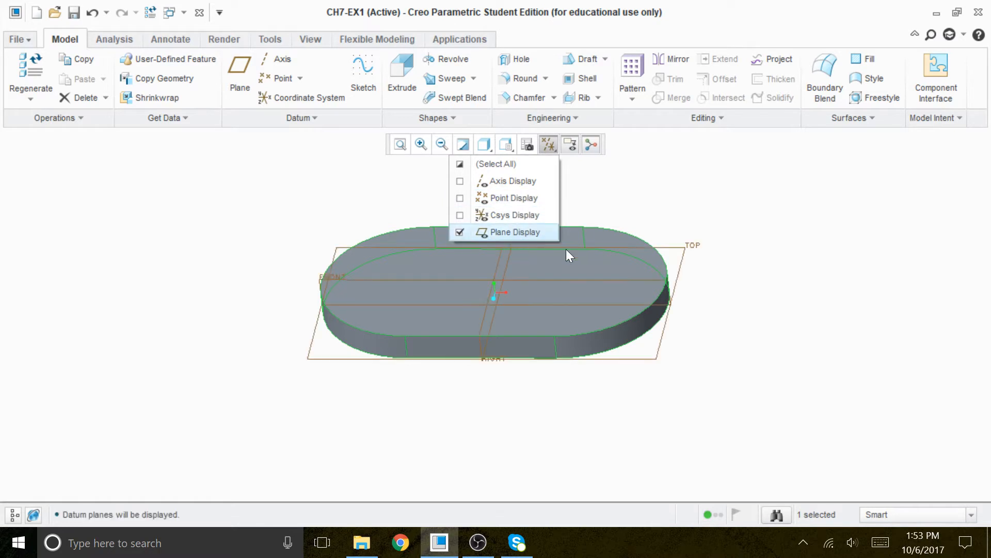
{"action": "left_click", "coordinate": [776, 280]}
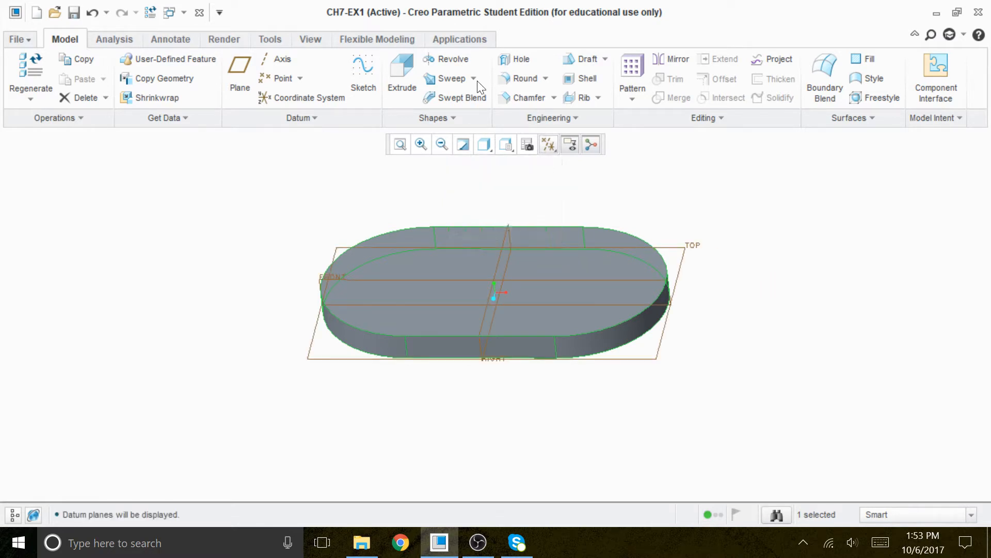
{"action": "left_click", "coordinate": [308, 37]}
{"action": "left_click", "coordinate": [735, 260]}
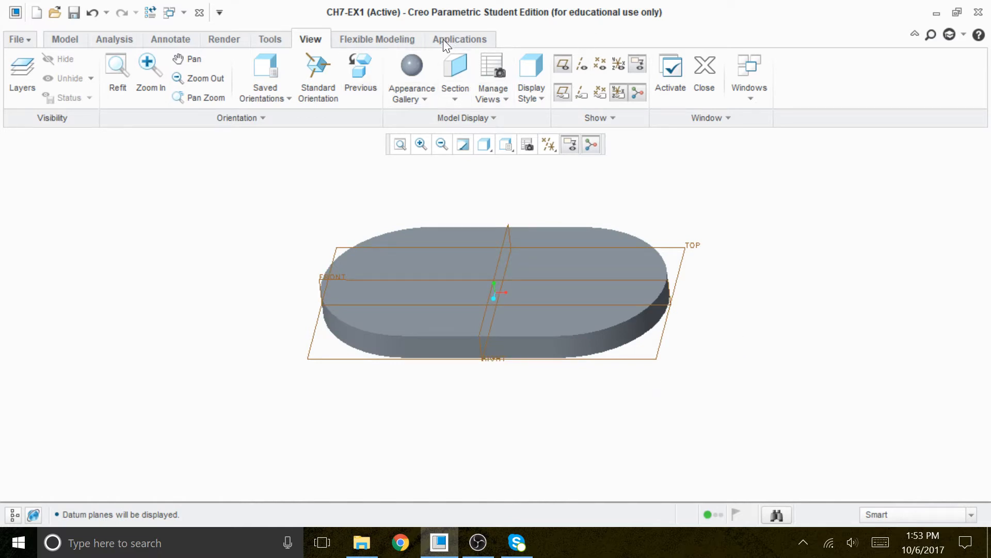
{"action": "left_click", "coordinate": [73, 39]}
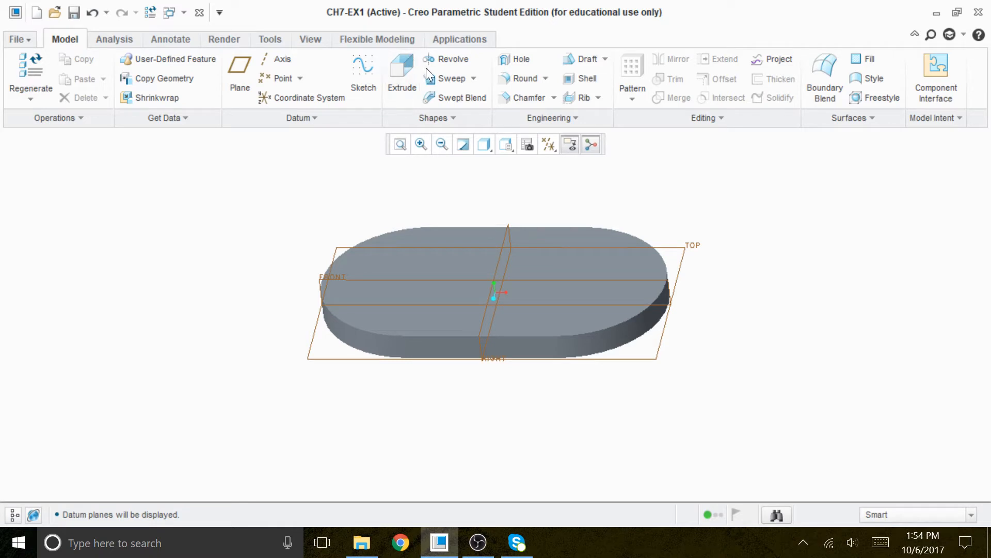
Start a Revolve feature and define its sketch on the FRONT datum plane.
{"action": "left_click", "coordinate": [452, 60]}
{"action": "left_click", "coordinate": [91, 120]}
{"action": "left_click", "coordinate": [168, 165]}
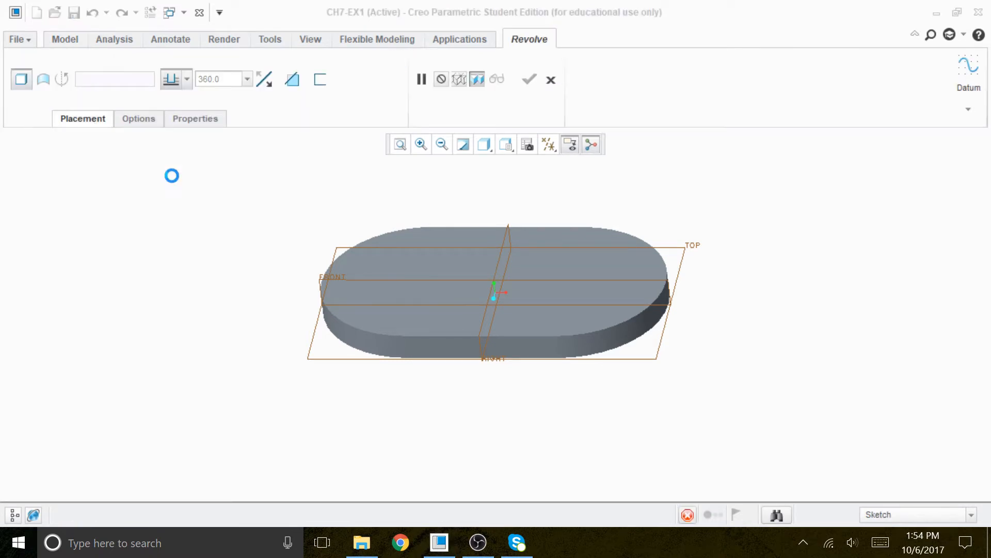
{"action": "left_click", "coordinate": [339, 282]}
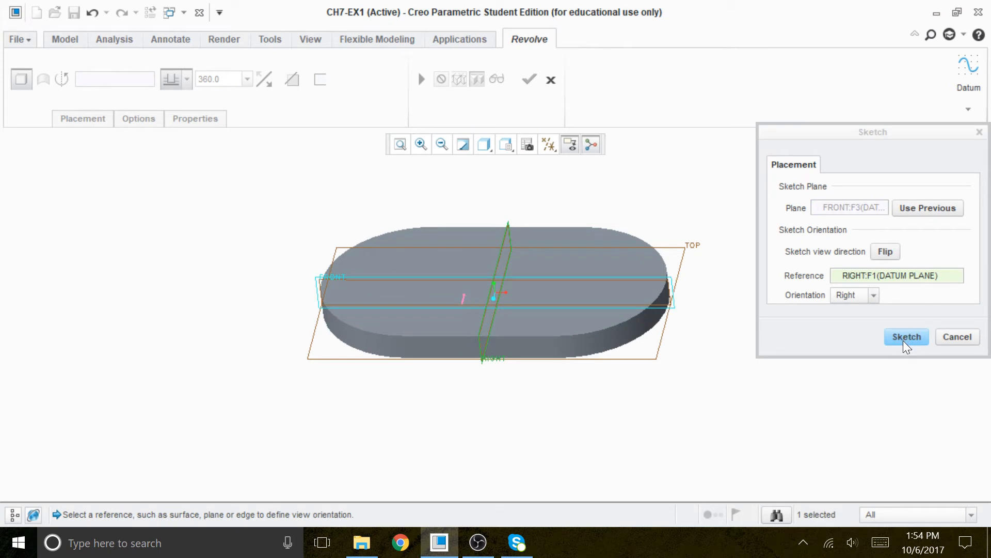
{"action": "left_click", "coordinate": [905, 336]}
Hide the datum planes and switch the sketch display to No Hidden.
{"action": "left_click", "coordinate": [550, 144]}
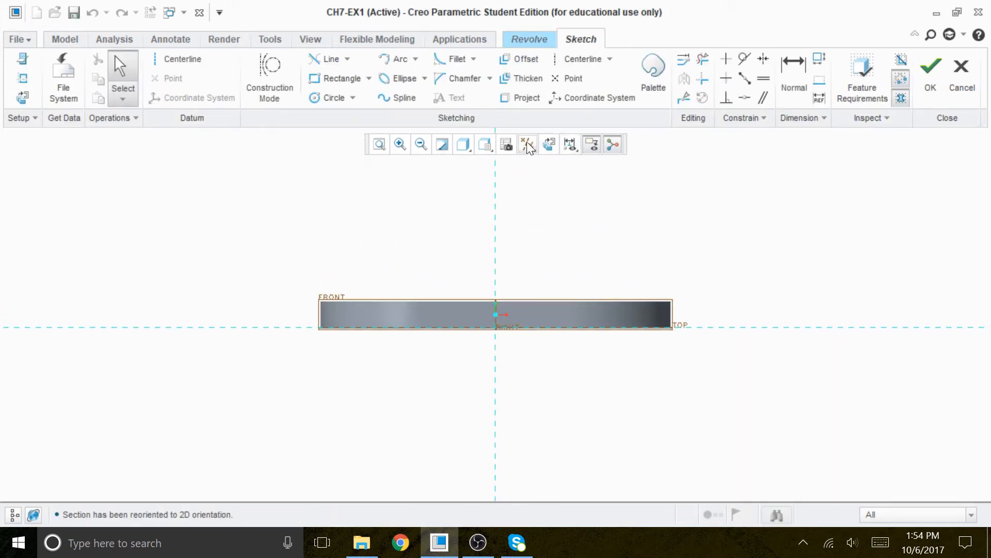
{"action": "left_click", "coordinate": [528, 145]}
{"action": "left_click", "coordinate": [511, 163]}
{"action": "left_click", "coordinate": [674, 209]}
{"action": "left_click", "coordinate": [463, 145]}
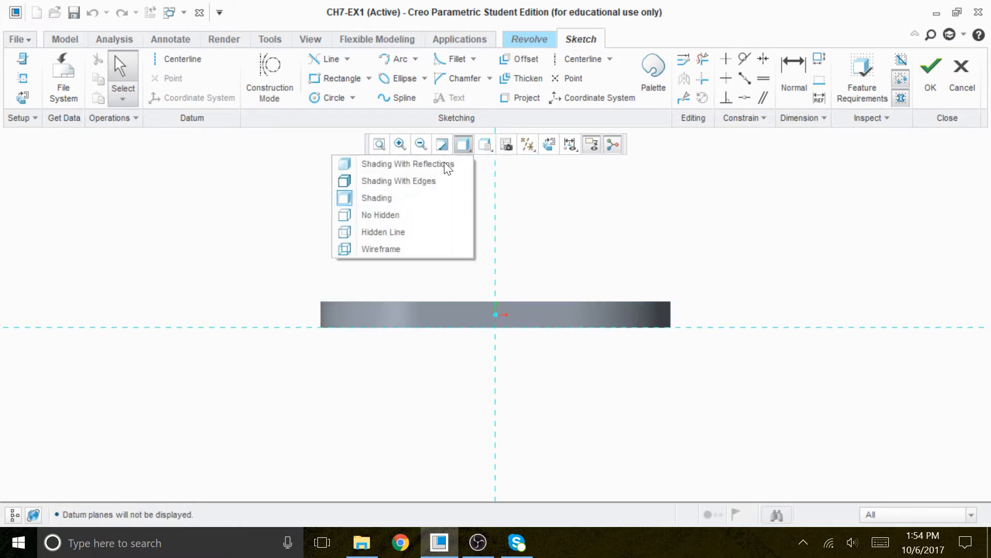
{"action": "left_click", "coordinate": [389, 214]}
{"action": "right_click", "coordinate": [769, 228]}
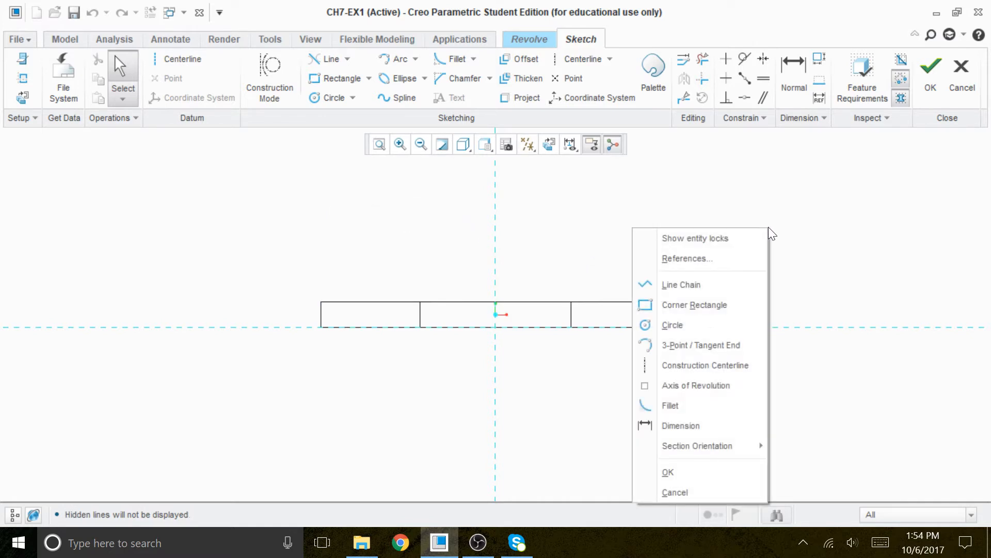
{"action": "left_click", "coordinate": [687, 258]}
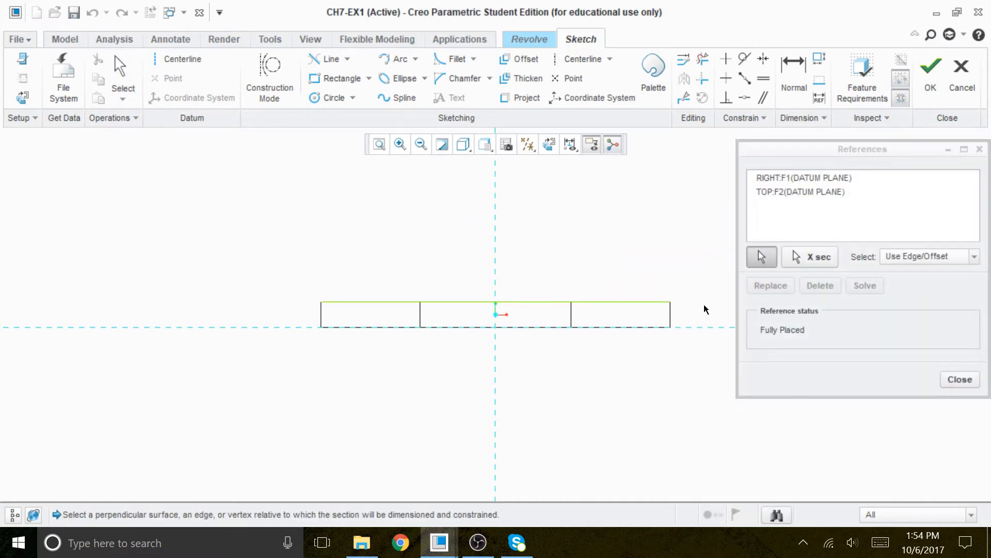
{"action": "left_click", "coordinate": [959, 380]}
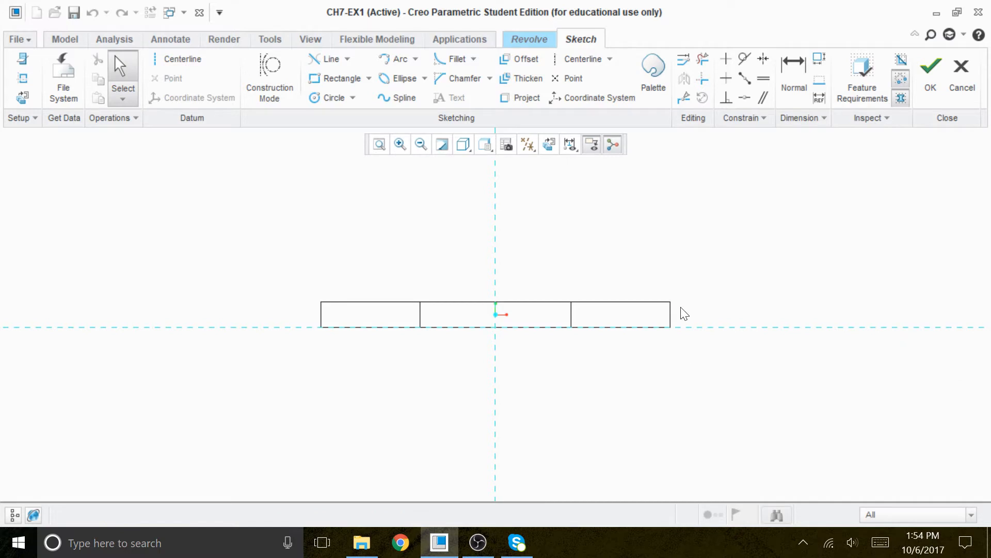
Add the extruded base's top surface as a sketch reference.
{"action": "right_click", "coordinate": [735, 216]}
{"action": "left_click", "coordinate": [697, 241]}
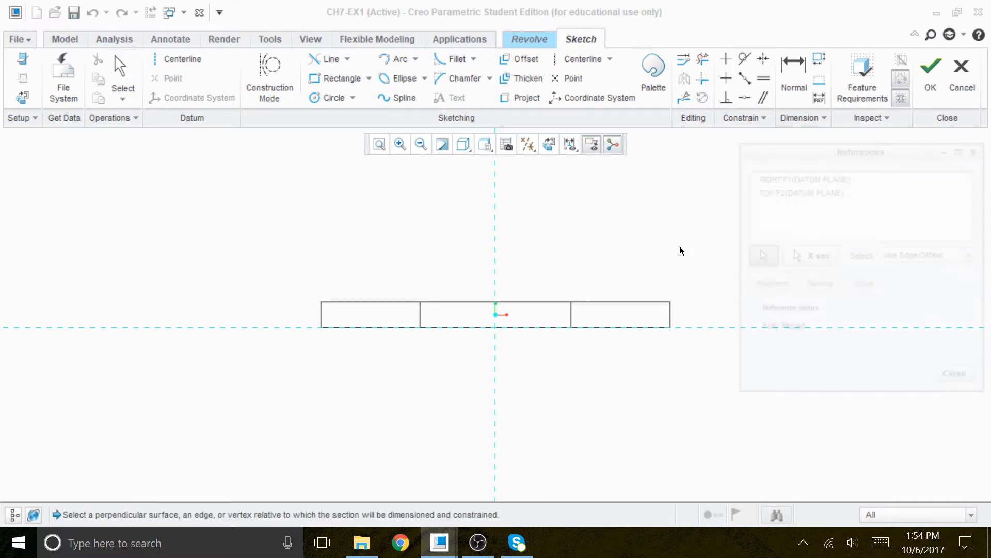
{"action": "left_click", "coordinate": [548, 303]}
{"action": "left_click", "coordinate": [857, 286]}
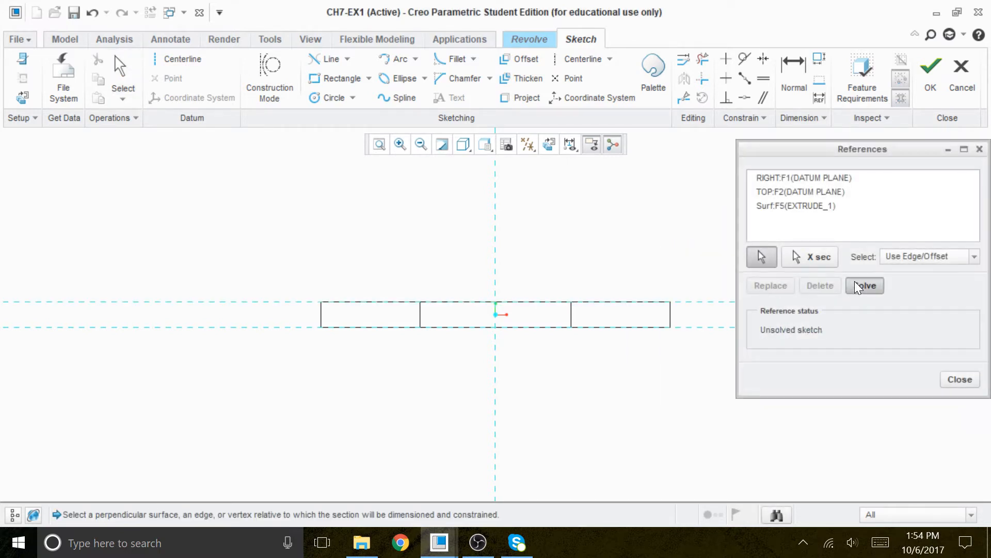
{"action": "left_click", "coordinate": [959, 380]}
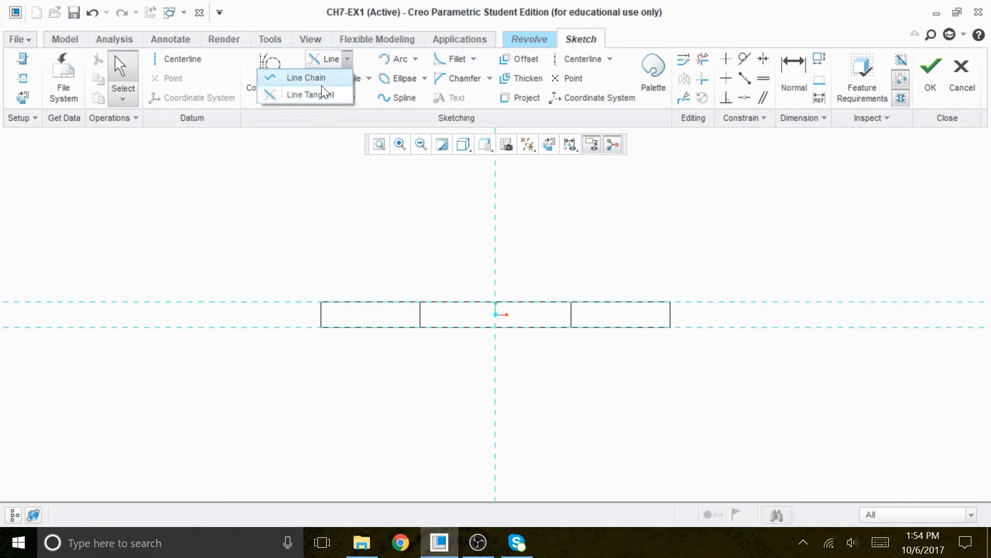
Draw a vertical centerline along the vertical reference axis.
{"action": "left_click", "coordinate": [316, 79]}
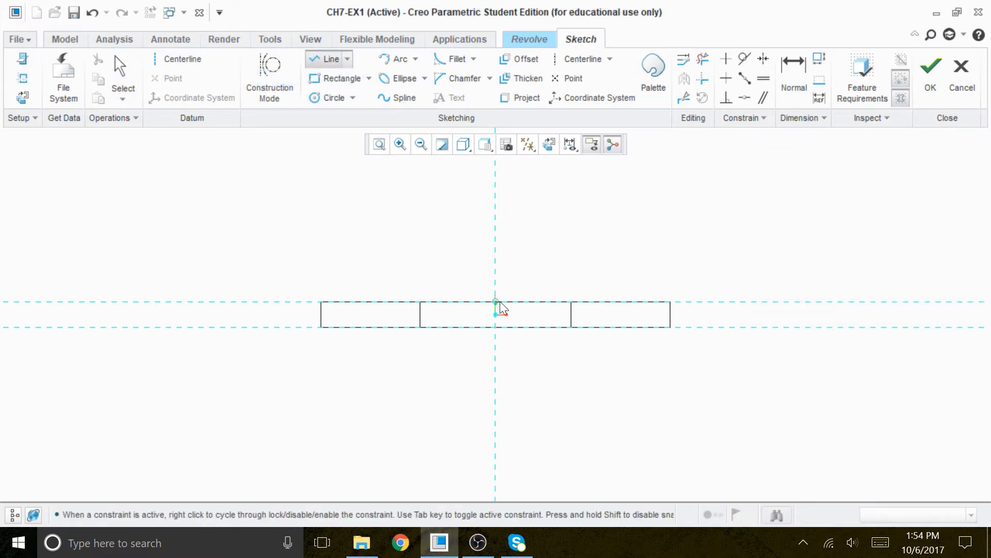
{"action": "middle_click", "coordinate": [282, 192]}
{"action": "left_click", "coordinate": [183, 58]}
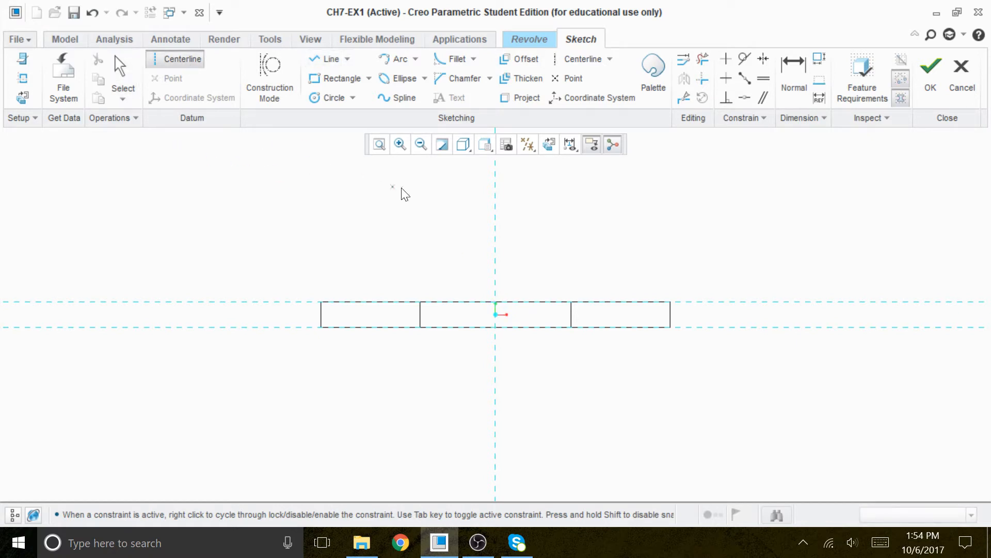
{"action": "left_click", "coordinate": [496, 193]}
{"action": "middle_click", "coordinate": [560, 204]}
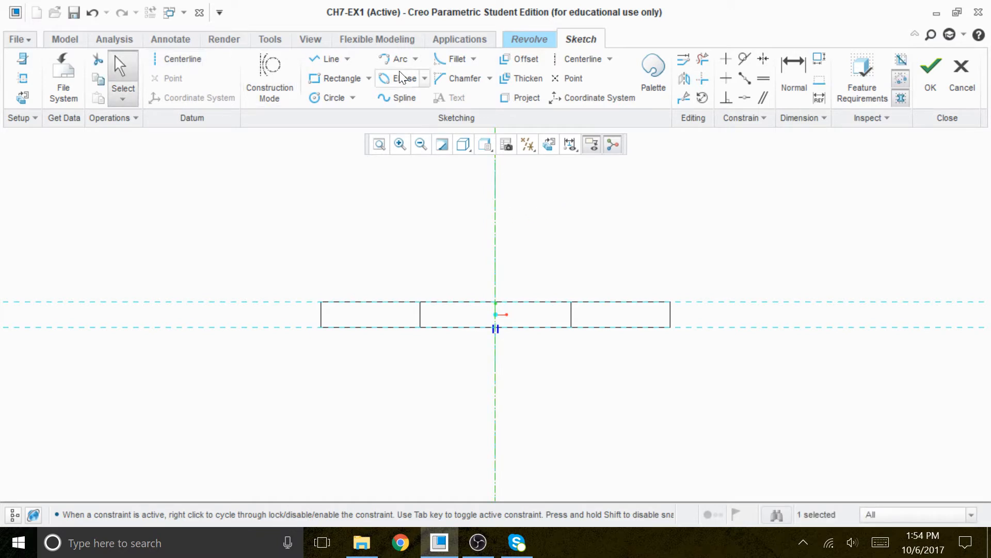
Draw a horizontal line from the centerline along the base's top edge.
{"action": "left_click", "coordinate": [331, 58]}
{"action": "left_click", "coordinate": [495, 302]}
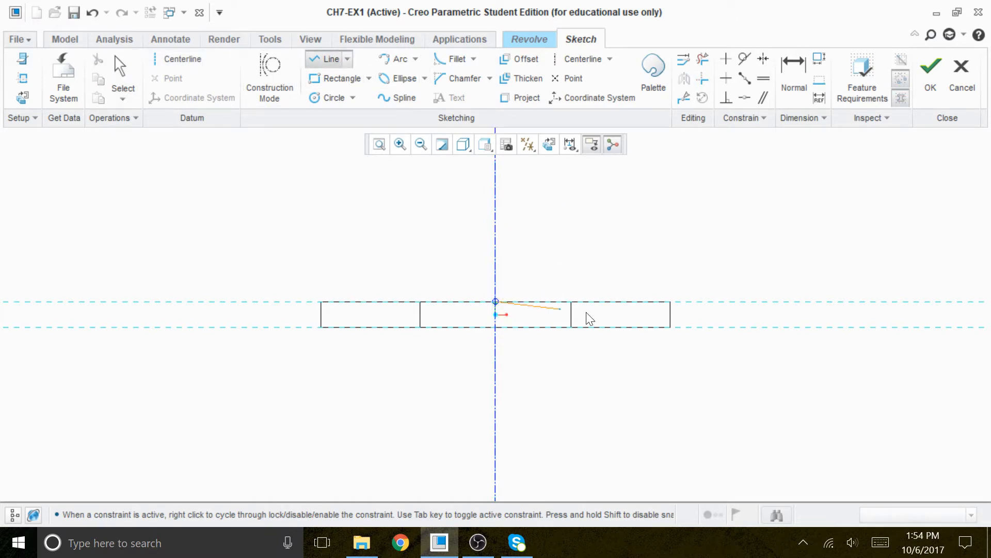
{"action": "left_click", "coordinate": [622, 302]}
{"action": "left_click", "coordinate": [120, 81]}
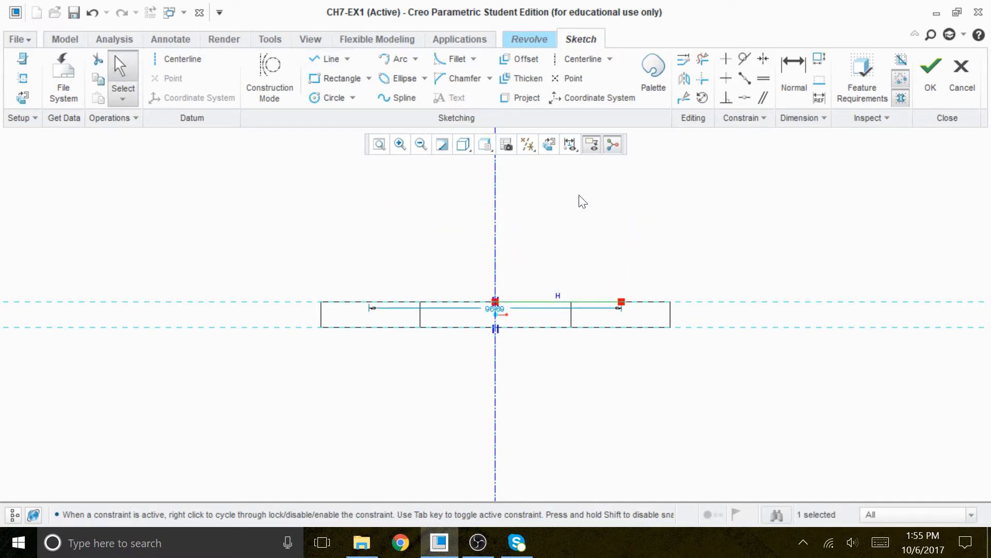
Move the line's diameter dimension below the base and set it to 70.
{"action": "left_click_drag", "start_coordinate": [499, 307], "coordinate": [526, 382]}
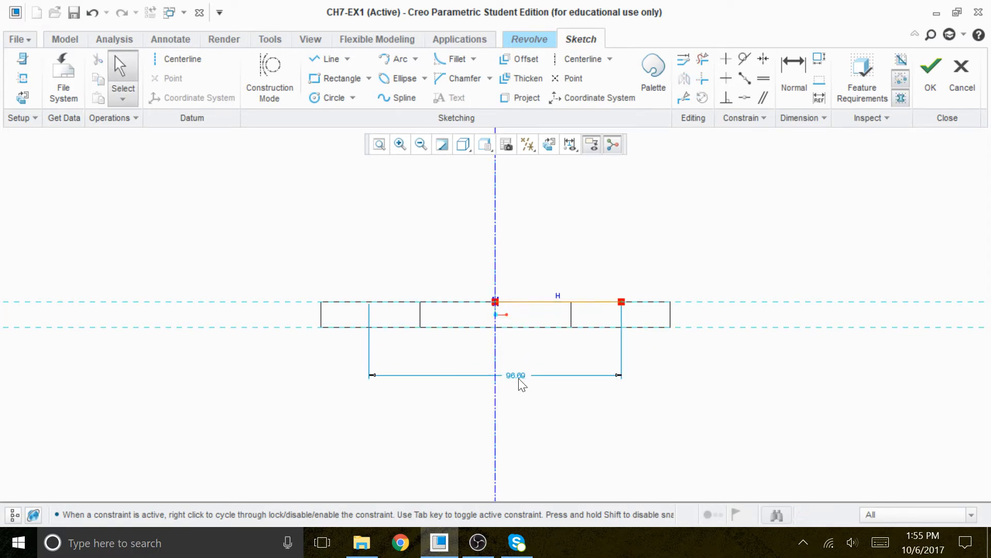
{"action": "left_click", "coordinate": [518, 376]}
{"action": "double_click", "coordinate": [519, 376]}
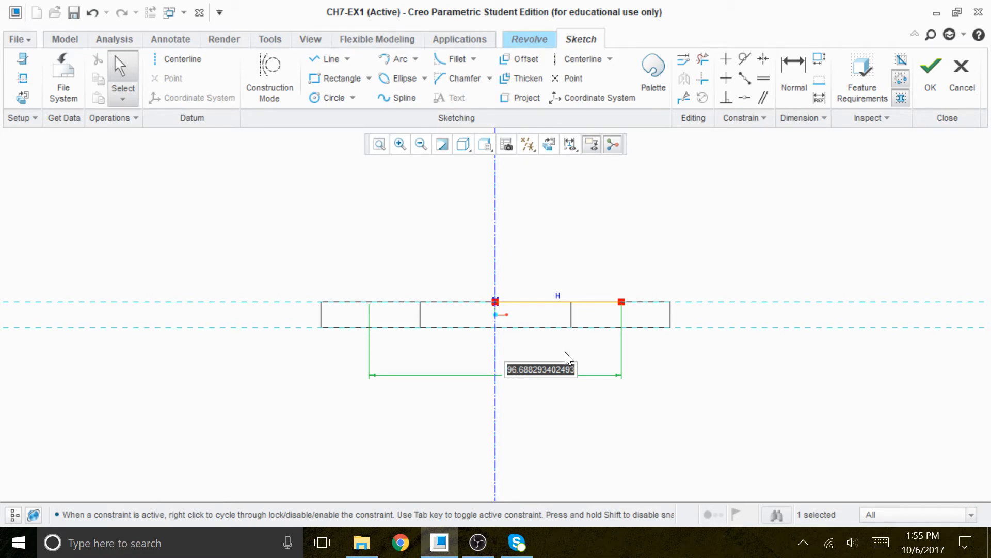
{"action": "type", "text": "70"}
{"action": "key", "text": "Return"}
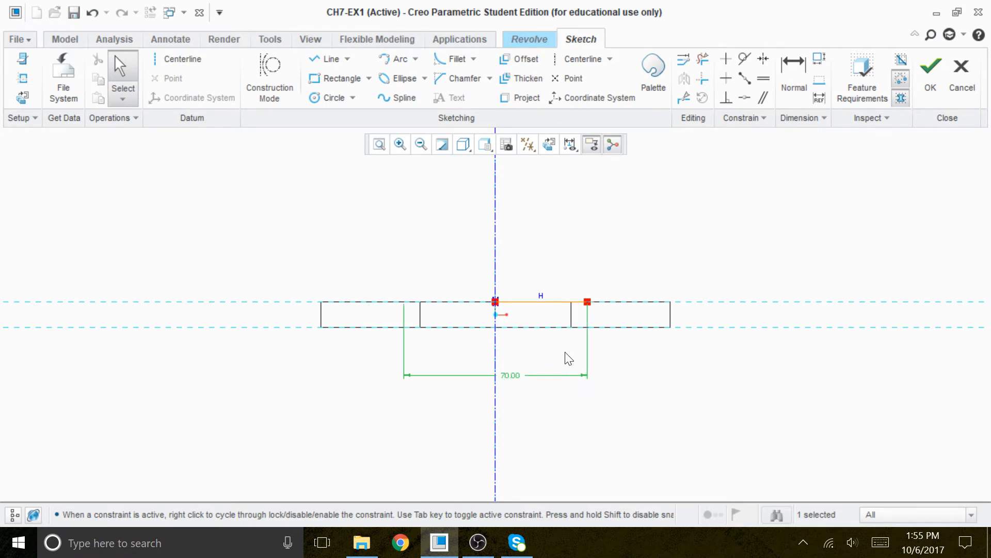
Continue with a sloped line up from the horizontal line's end and a short vertical line above it.
{"action": "left_click", "coordinate": [330, 59]}
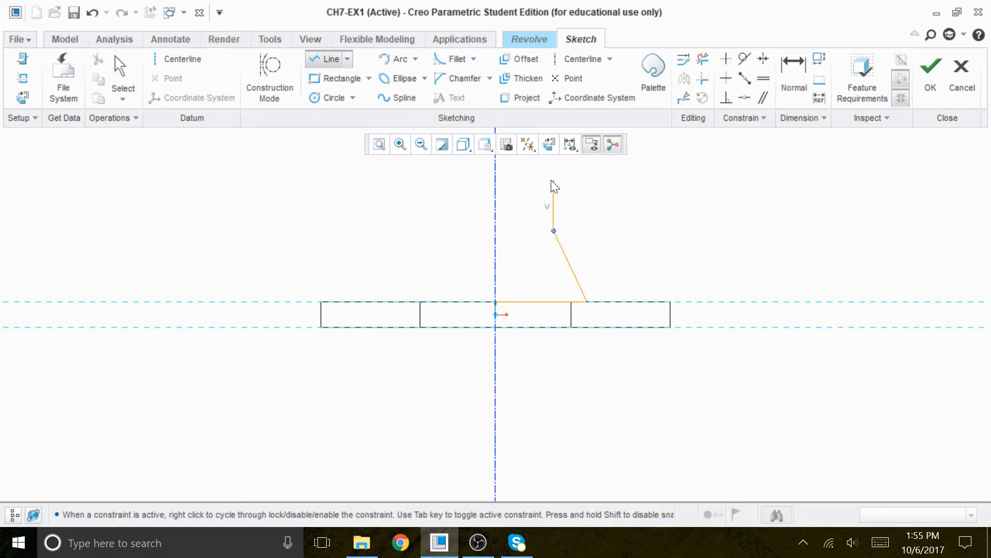
{"action": "left_click", "coordinate": [553, 178]}
{"action": "left_click", "coordinate": [129, 64]}
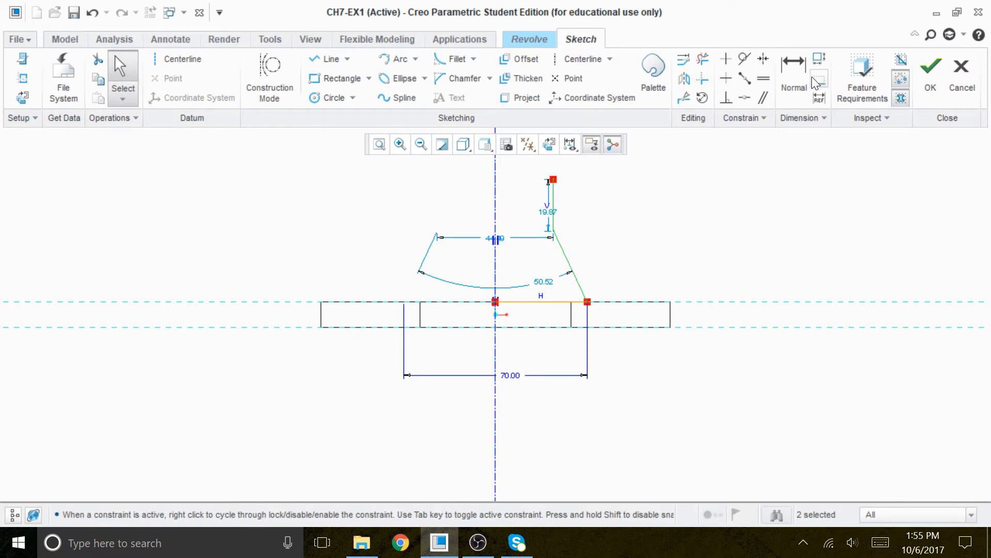
Dimension the sloped line's upper end from the base's bottom edge and set it to 54.
{"action": "left_click", "coordinate": [795, 66]}
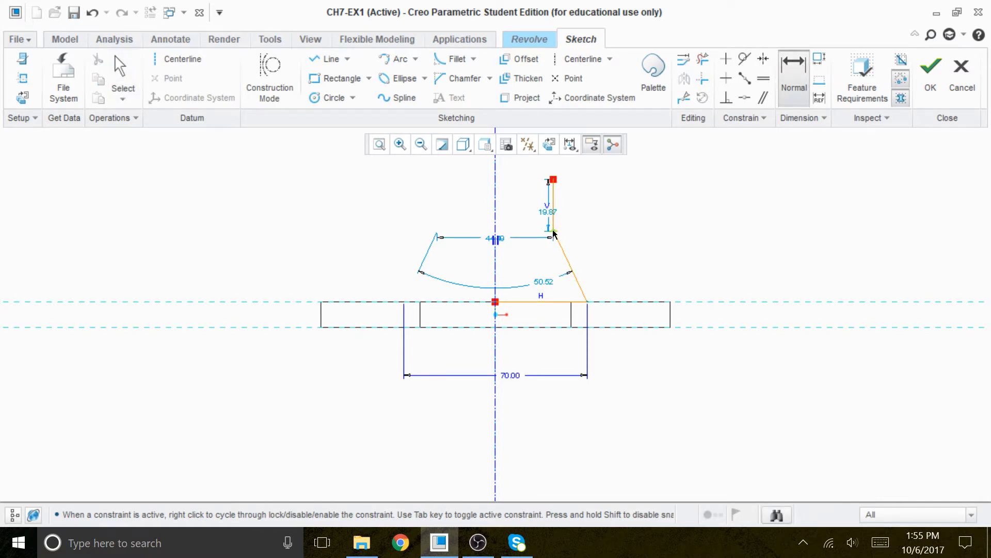
{"action": "middle_click", "coordinate": [749, 271]}
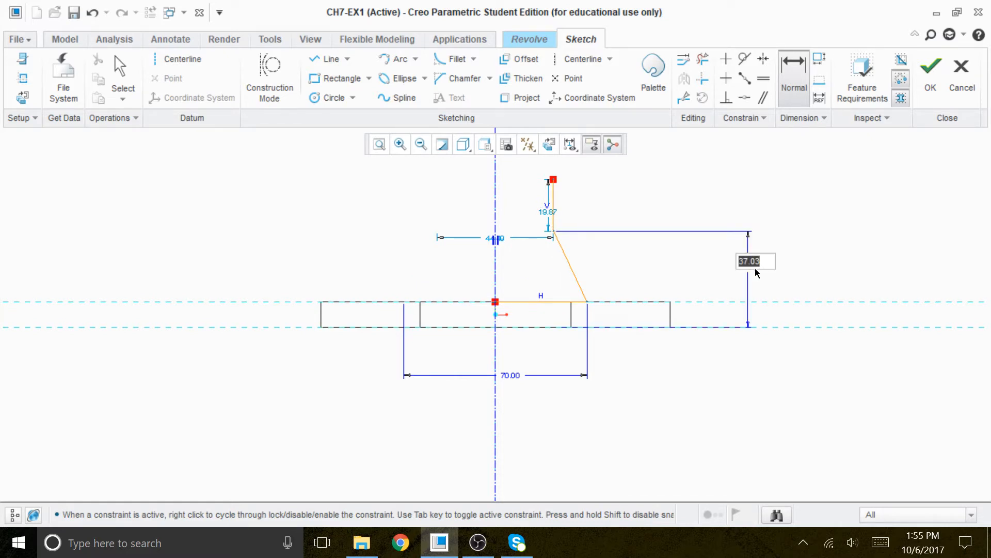
{"action": "type", "text": "54"}
{"action": "key", "text": "Return"}
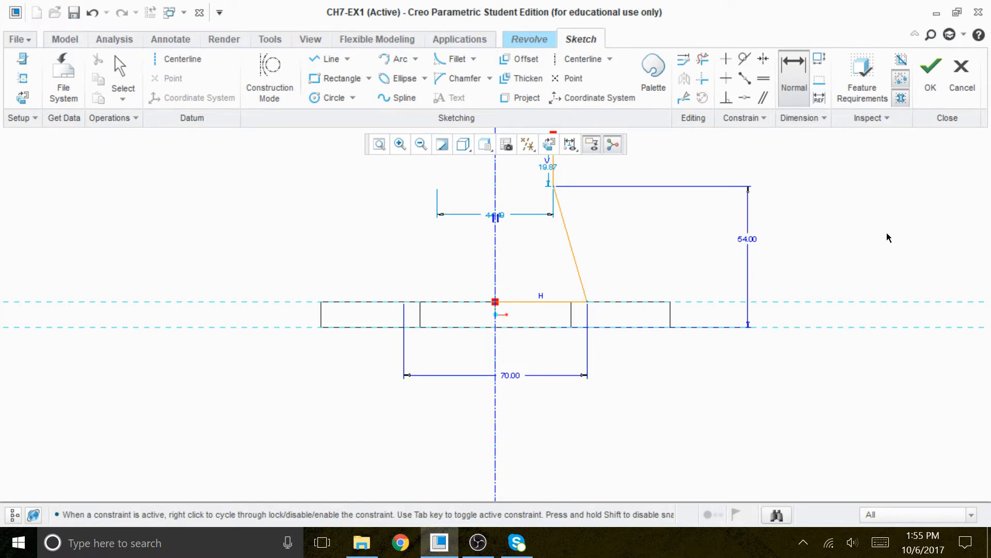
{"action": "mouse_move", "coordinate": [852, 239]}
{"action": "middle_mouse_down", "text": "shift"}
{"action": "mouse_move", "coordinate": [810, 410]}
{"action": "mouse_move", "coordinate": [839, 320]}
{"action": "mouse_move", "coordinate": [830, 261]}
{"action": "mouse_move", "coordinate": [840, 272]}
{"action": "mouse_move", "coordinate": [860, 239]}
{"action": "mouse_move", "coordinate": [828, 286]}
{"action": "mouse_move", "coordinate": [879, 270]}
{"action": "middle_mouse_up", "text": "shift"}
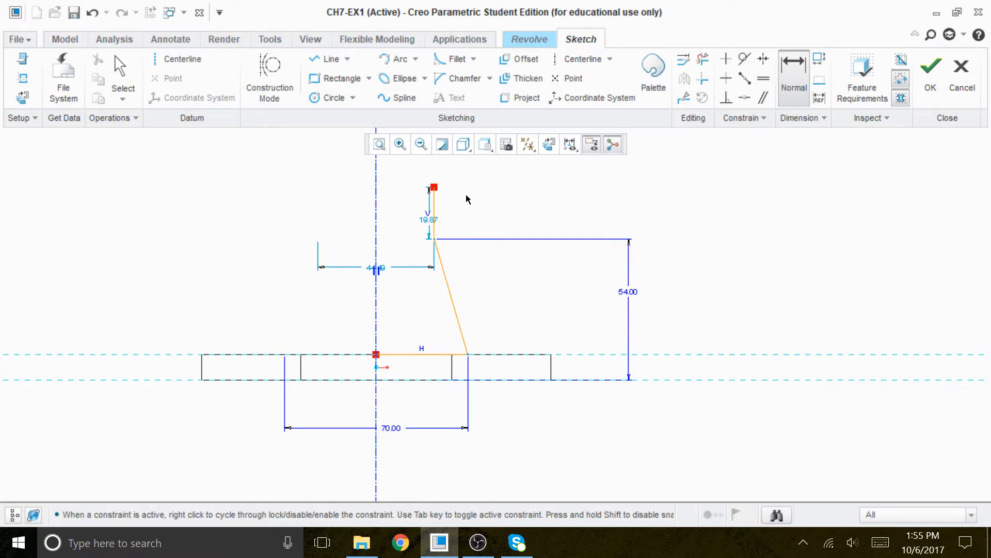
Dimension the vertical line's top end from the base's bottom edge and set it to 73.
{"action": "left_click", "coordinate": [434, 188]}
{"action": "middle_click", "coordinate": [665, 283]}
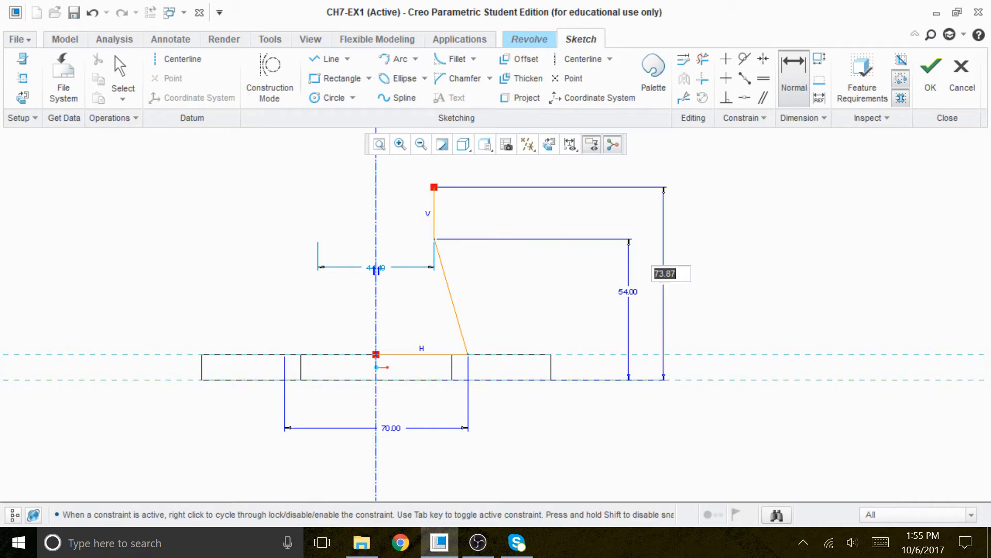
{"action": "type", "text": "73"}
{"action": "key", "text": "Return"}
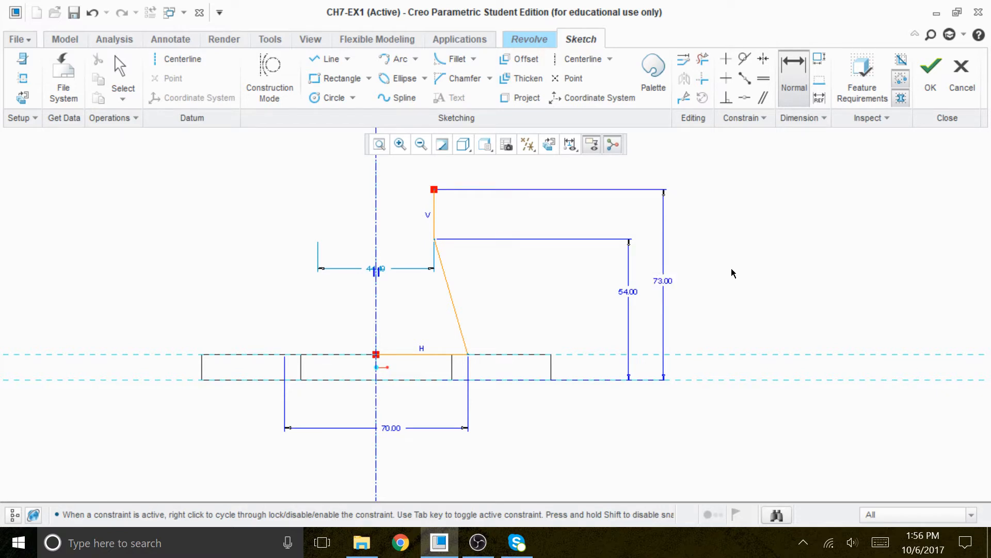
Close the profile with a horizontal line to the centerline at the top and a line down the centerline to the start.
{"action": "left_click", "coordinate": [330, 60]}
{"action": "left_click", "coordinate": [435, 189]}
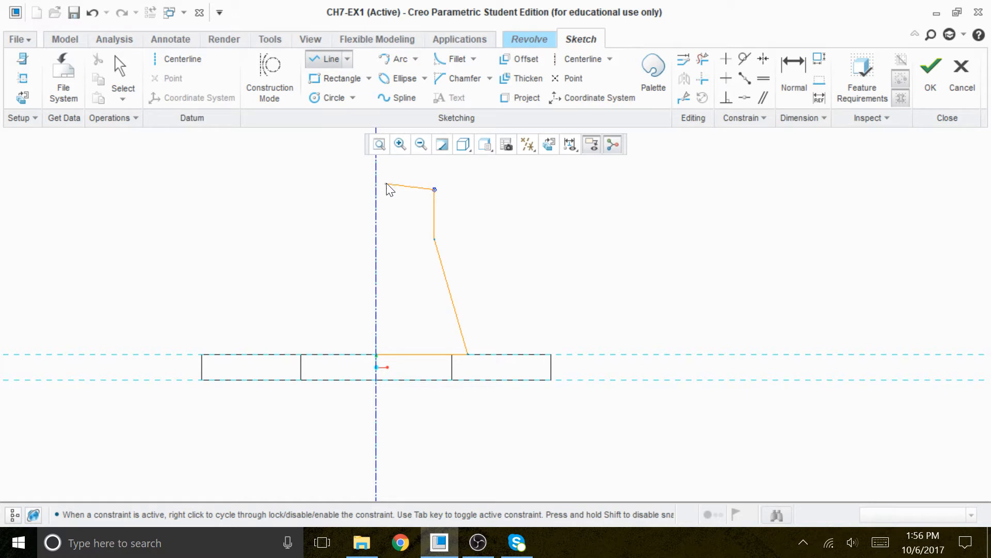
{"action": "left_click", "coordinate": [379, 190]}
{"action": "left_click", "coordinate": [377, 356]}
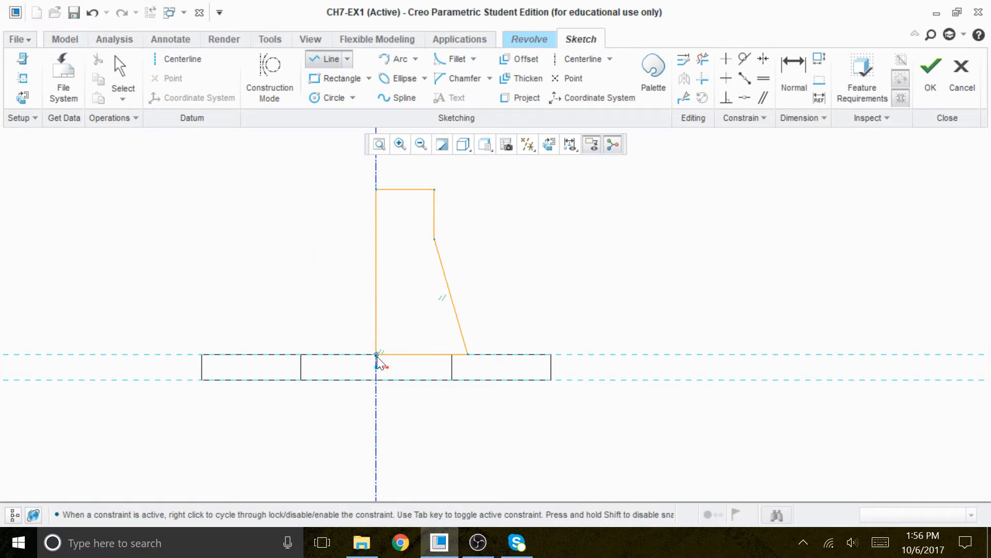
{"action": "middle_click", "coordinate": [523, 274]}
{"action": "middle_click", "coordinate": [532, 249]}
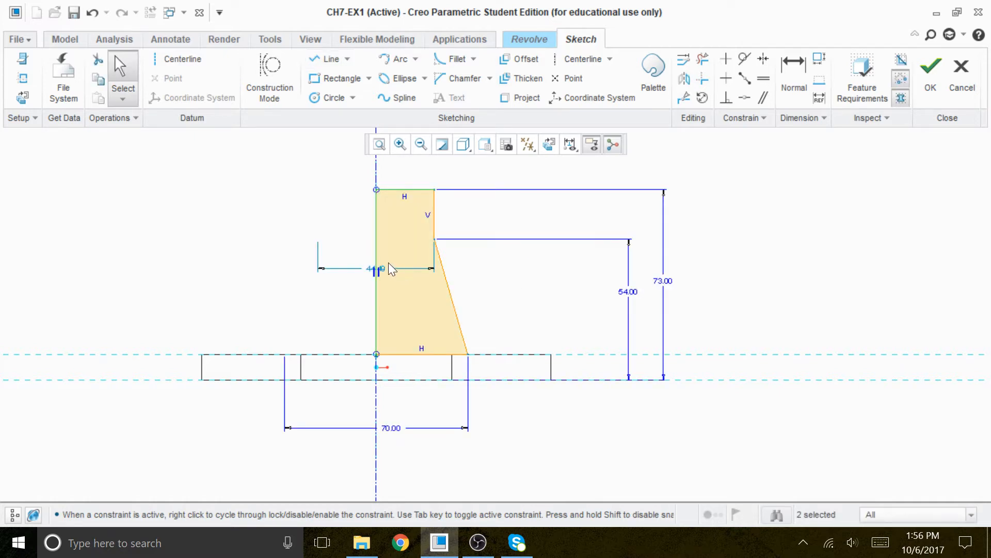
Move the top diameter dimension above the profile and set it to 44.
{"action": "left_click_drag", "start_coordinate": [385, 267], "coordinate": [368, 163]}
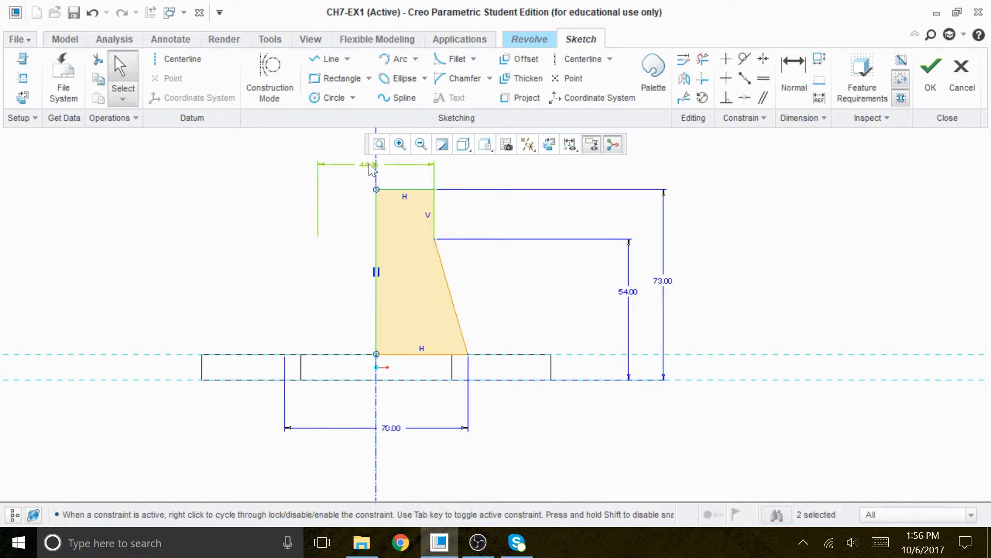
{"action": "double_click", "coordinate": [369, 163]}
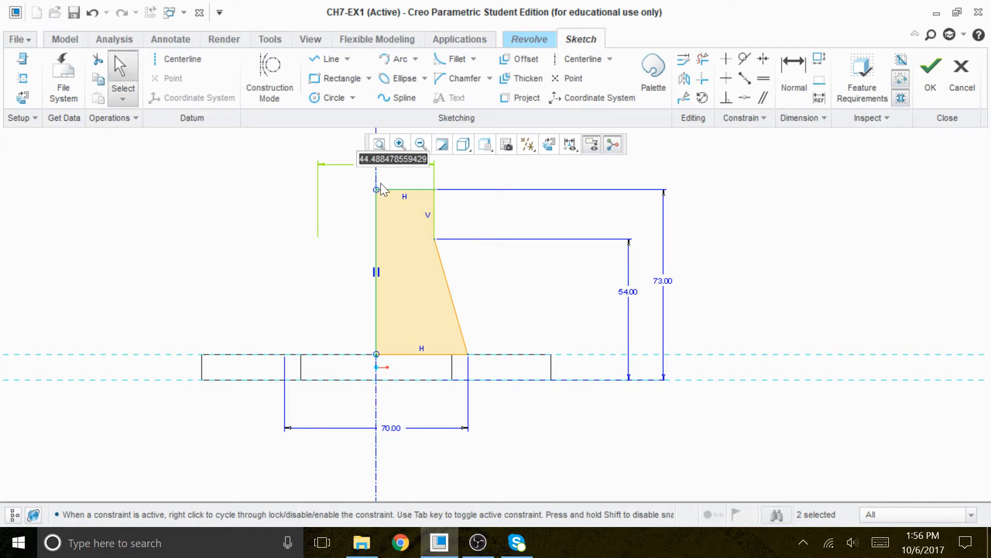
{"action": "type", "text": "44"}
{"action": "key", "text": "Return"}
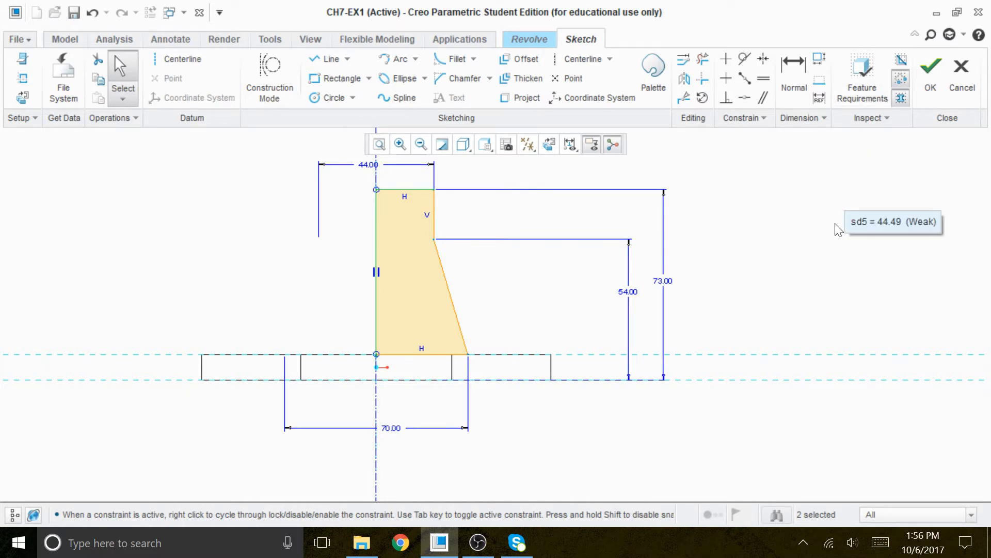
Finish the sketch and complete the 360-degree revolve feature.
{"action": "middle_click_drag", "start_coordinate": [787, 231], "coordinate": [745, 248]}
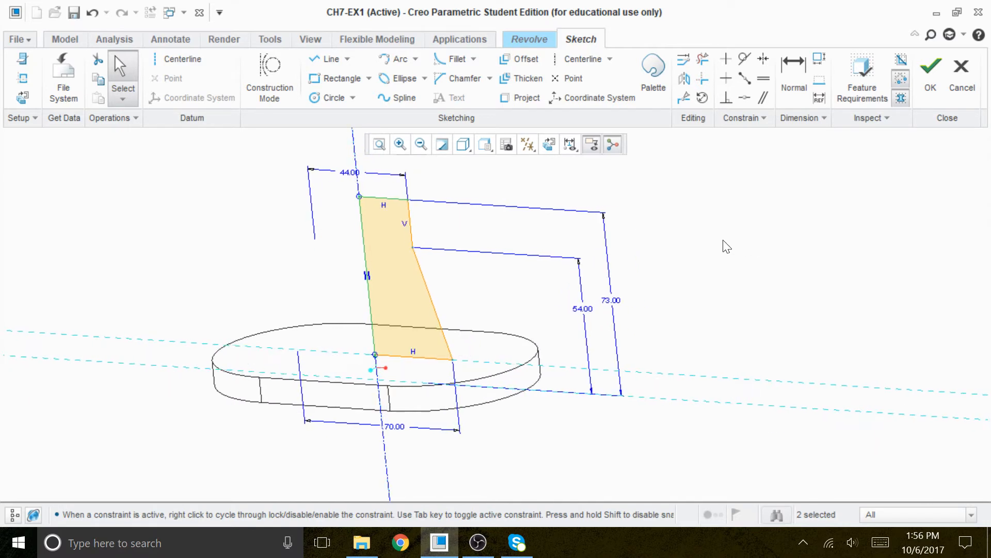
{"action": "left_click", "coordinate": [464, 146]}
{"action": "left_click", "coordinate": [371, 198]}
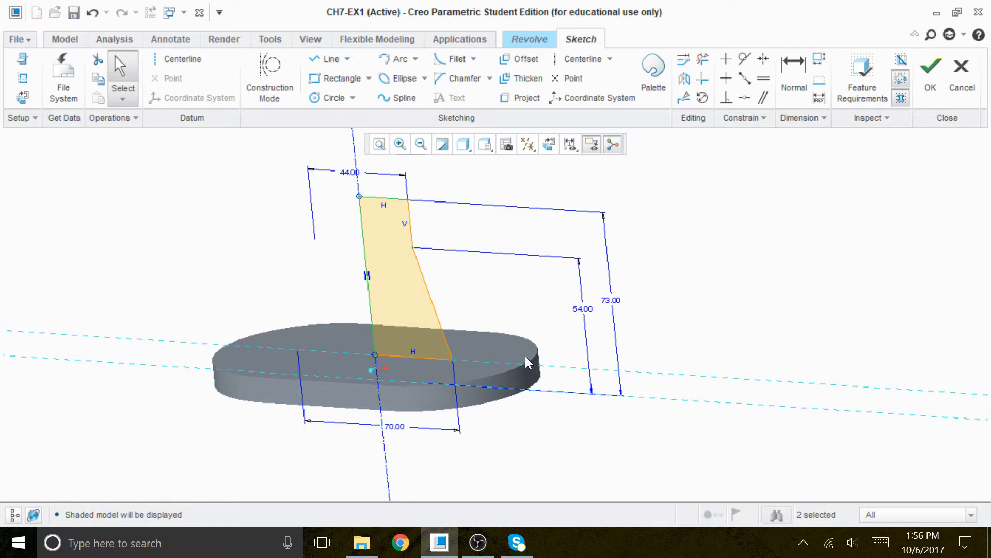
{"action": "left_click", "coordinate": [930, 78]}
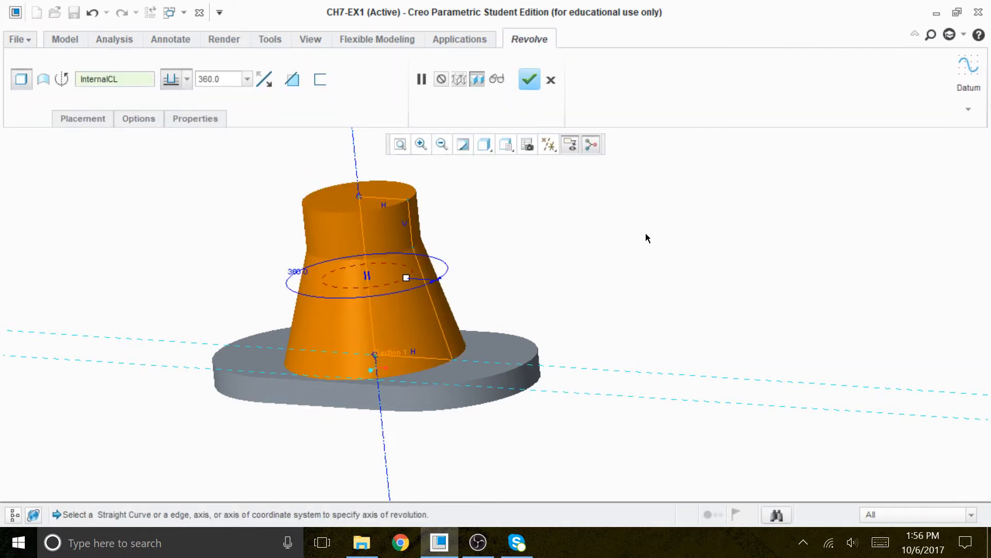
{"action": "middle_click_drag", "start_coordinate": [597, 238], "coordinate": [633, 278]}
{"action": "mouse_move", "coordinate": [616, 227]}
{"action": "middle_mouse_down"}
{"action": "mouse_move", "coordinate": [604, 215]}
{"action": "mouse_move", "coordinate": [611, 246]}
{"action": "mouse_move", "coordinate": [616, 222]}
{"action": "middle_mouse_up"}
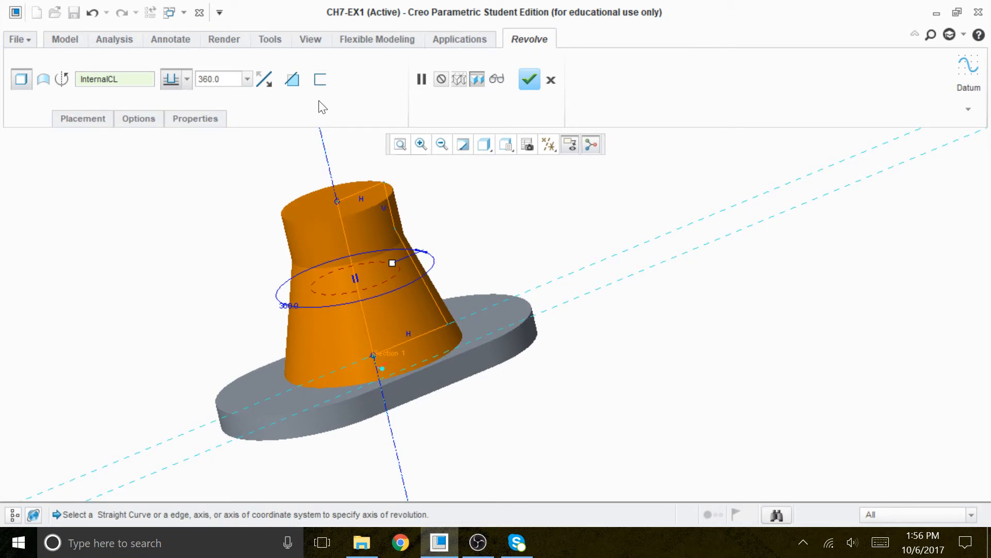
{"action": "left_click", "coordinate": [530, 80]}
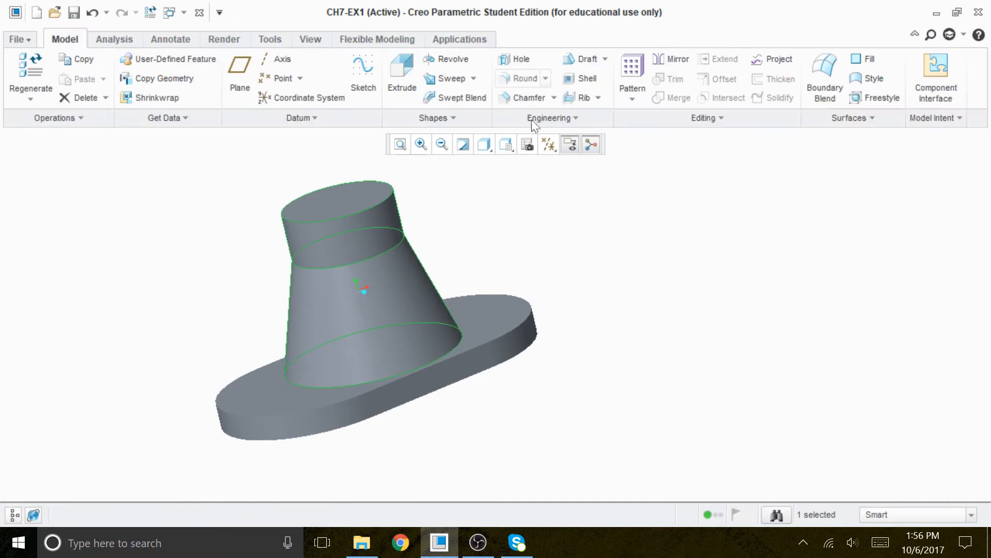
Start a new Revolve and define its sketch on the FRONT datum plane.
{"action": "middle_click_drag", "start_coordinate": [674, 328], "coordinate": [680, 355]}
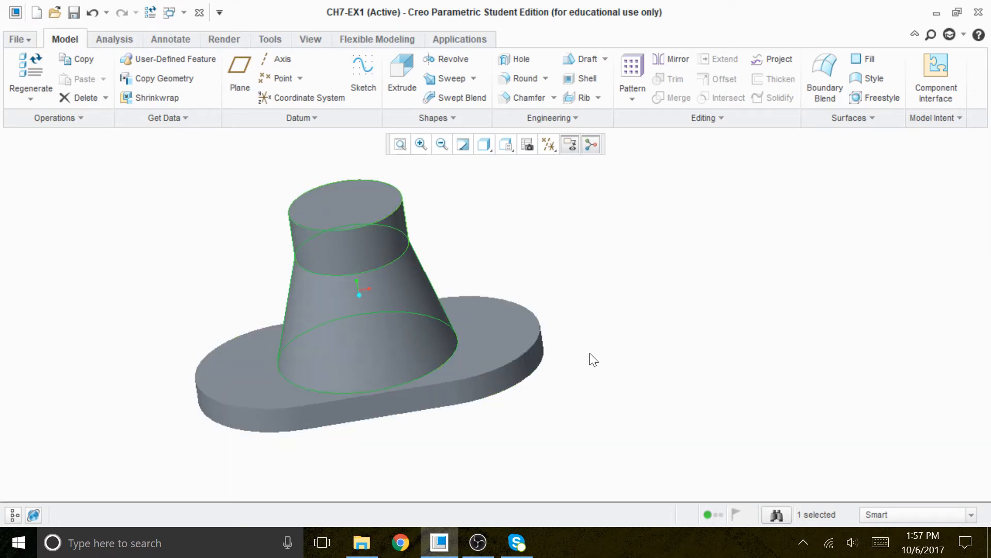
{"action": "mouse_move", "coordinate": [609, 343]}
{"action": "middle_mouse_down"}
{"action": "mouse_move", "coordinate": [602, 379]}
{"action": "mouse_move", "coordinate": [579, 226]}
{"action": "mouse_move", "coordinate": [587, 394]}
{"action": "mouse_move", "coordinate": [564, 306]}
{"action": "mouse_move", "coordinate": [584, 350]}
{"action": "mouse_move", "coordinate": [607, 346]}
{"action": "mouse_move", "coordinate": [601, 330]}
{"action": "middle_mouse_up"}
{"action": "left_click", "coordinate": [453, 59]}
{"action": "left_click", "coordinate": [105, 114]}
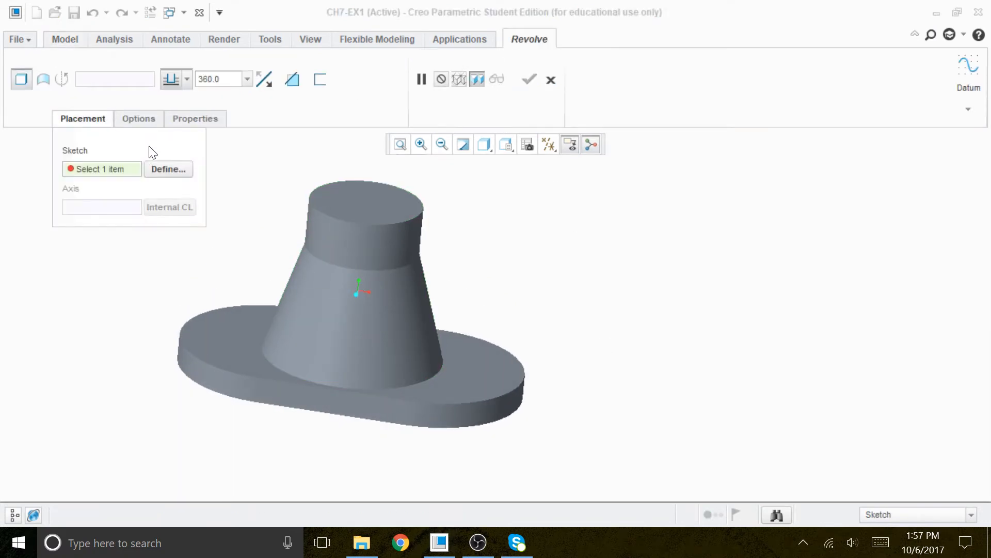
{"action": "left_click", "coordinate": [159, 168]}
{"action": "left_click", "coordinate": [548, 144]}
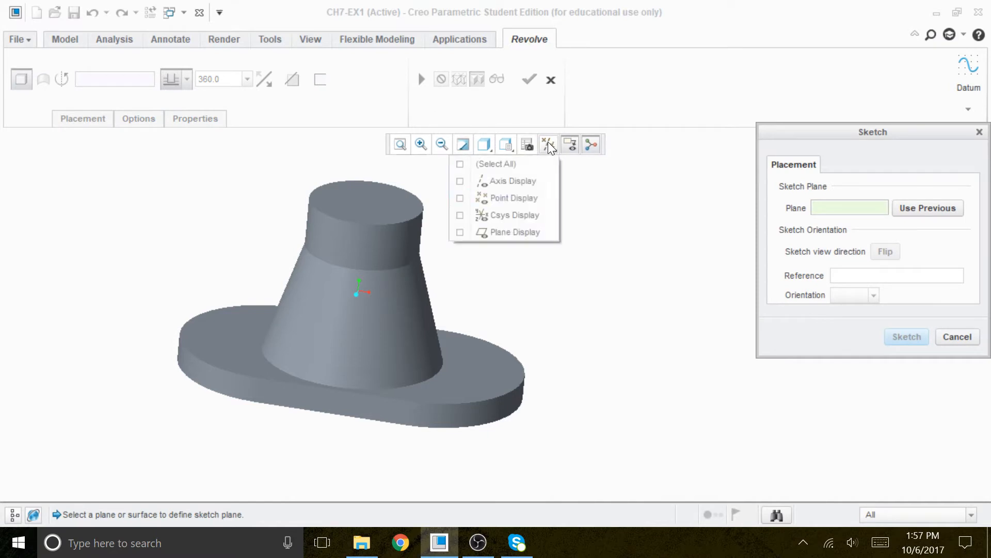
{"action": "left_click", "coordinate": [522, 233]}
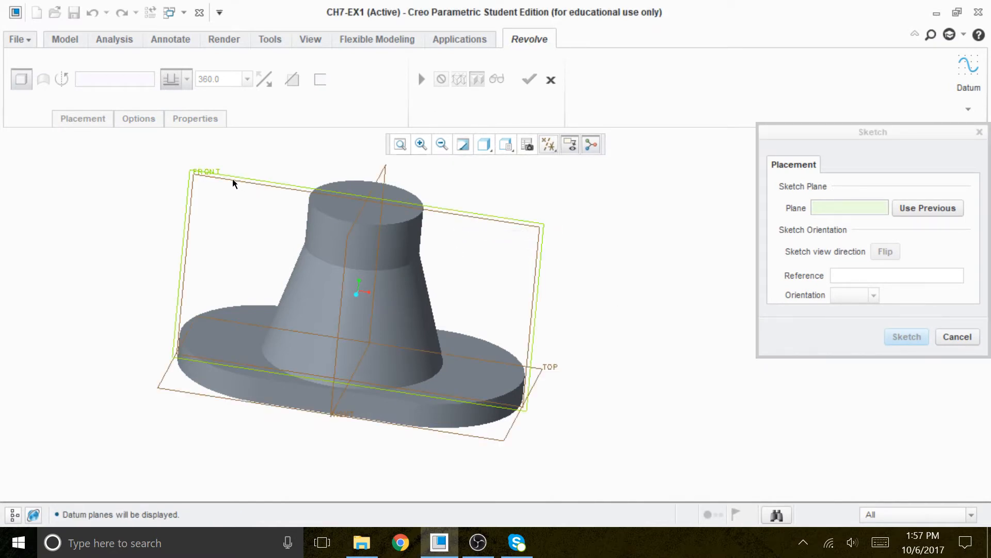
{"action": "left_click", "coordinate": [216, 173]}
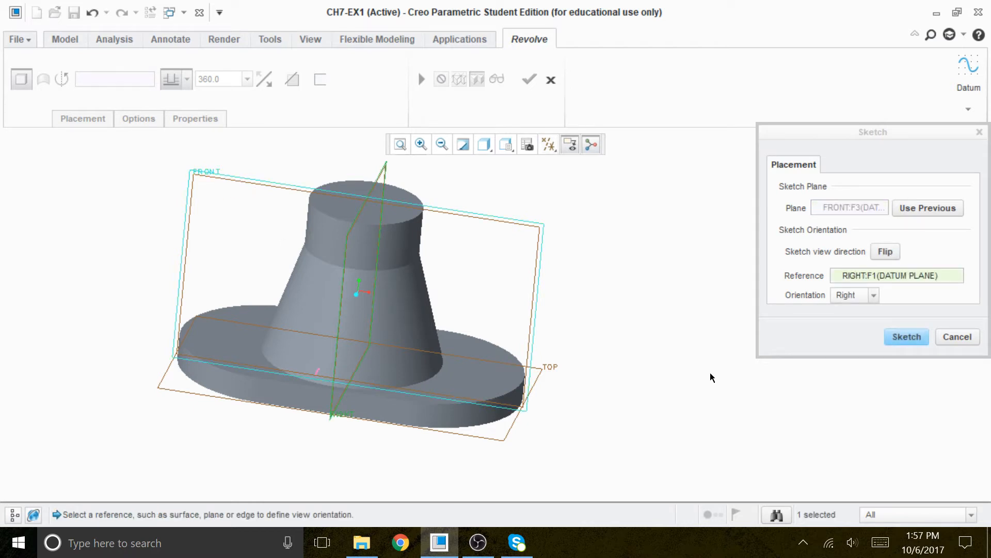
{"action": "left_click", "coordinate": [920, 336]}
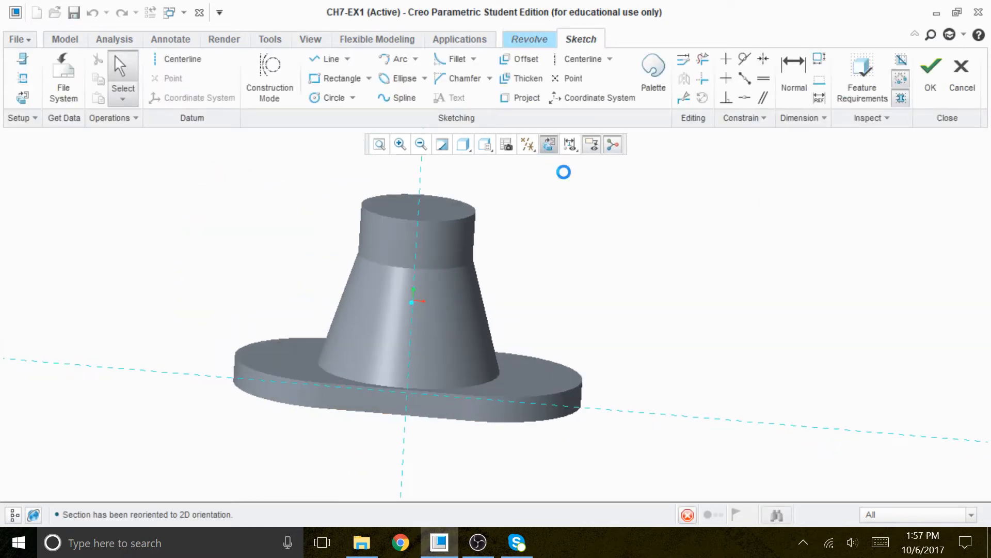
Hide the datum planes and switch the display style to No Hidden.
{"action": "left_click", "coordinate": [527, 144]}
{"action": "left_click", "coordinate": [512, 163]}
{"action": "left_click", "coordinate": [513, 163]}
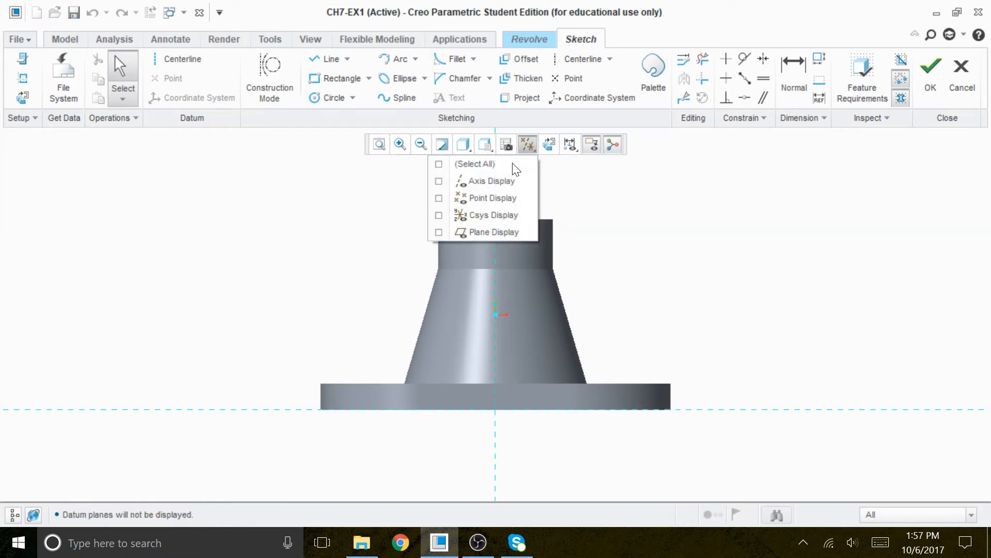
{"action": "left_click", "coordinate": [464, 144]}
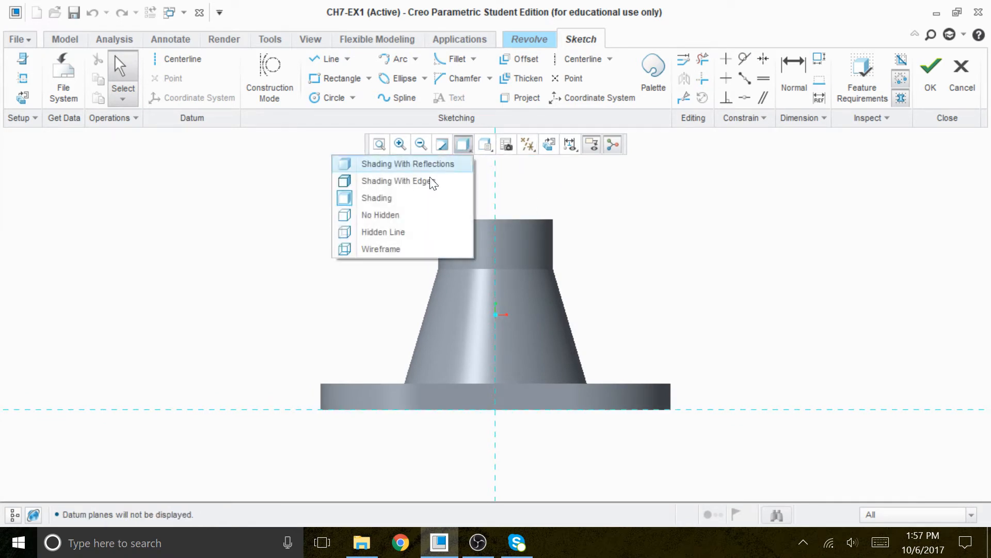
{"action": "left_click", "coordinate": [385, 214]}
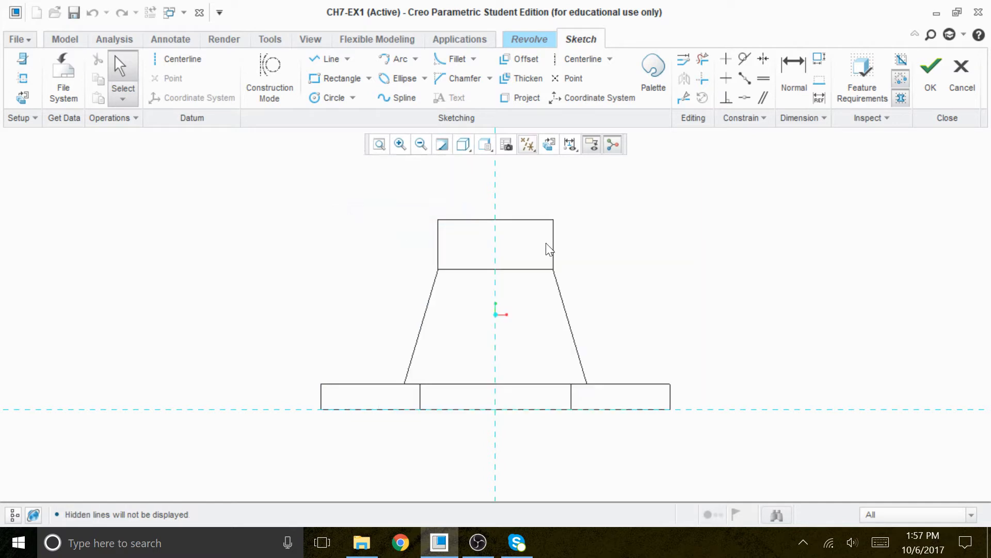
Draw a vertical centerline along the sketch's vertical reference.
{"action": "left_click", "coordinate": [184, 58]}
{"action": "left_click", "coordinate": [495, 175]}
{"action": "left_click", "coordinate": [496, 216]}
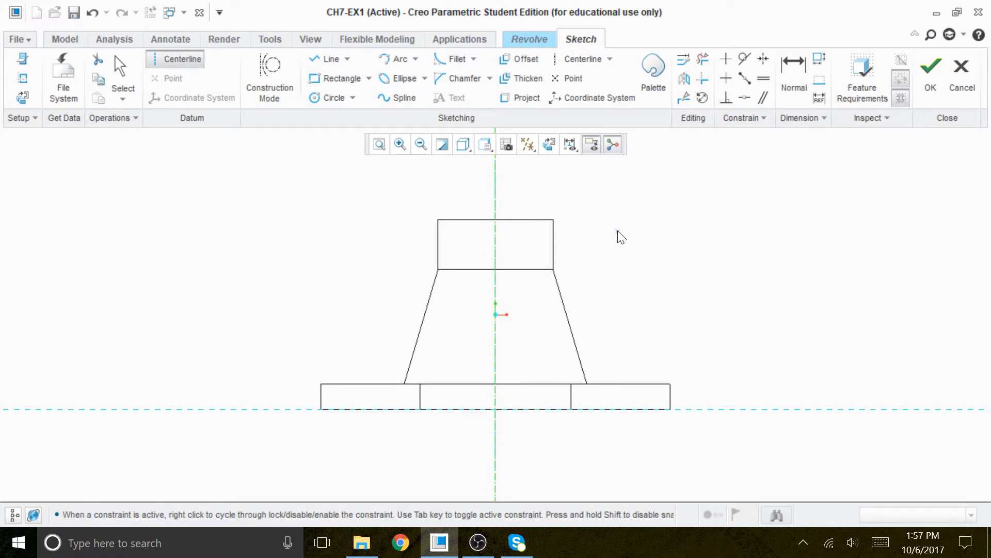
{"action": "middle_click", "coordinate": [619, 230]}
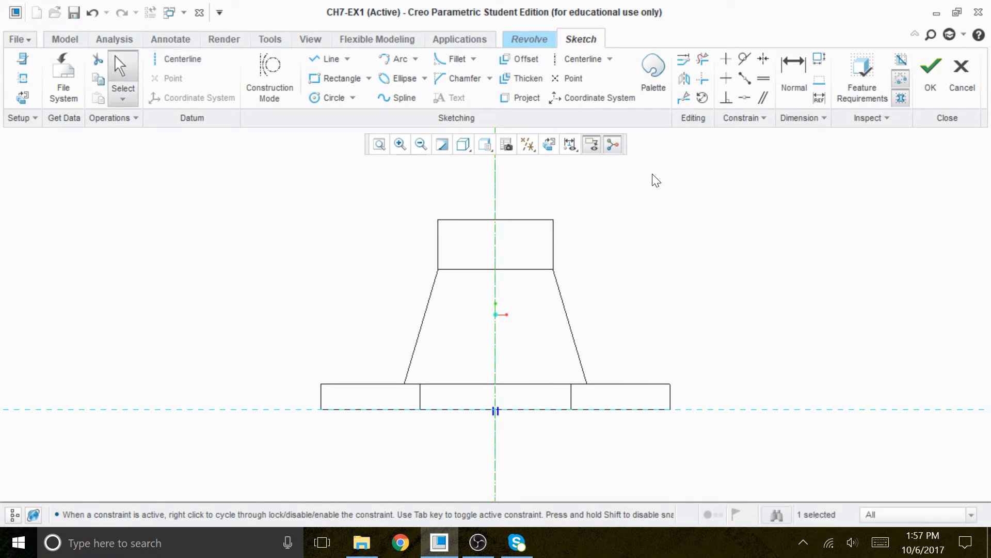
{"action": "right_click", "coordinate": [789, 222]}
{"action": "left_click", "coordinate": [530, 317]}
{"action": "right_click", "coordinate": [584, 316]}
{"action": "left_click", "coordinate": [664, 308]}
{"action": "left_click", "coordinate": [510, 365]}
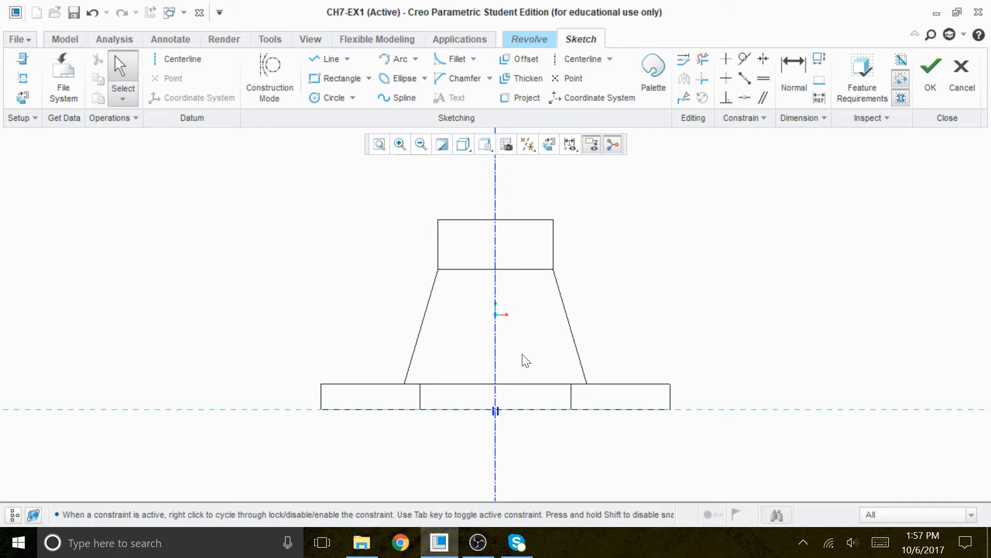
Add the boss's top face and the base's top face as sketch references.
{"action": "right_click", "coordinate": [523, 355]}
{"action": "left_click", "coordinate": [467, 105]}
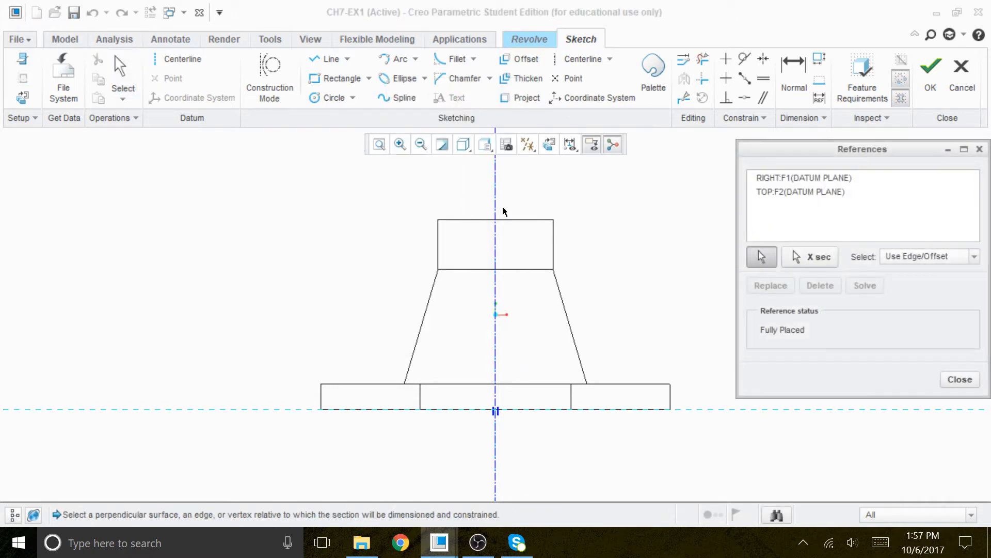
{"action": "left_click", "coordinate": [525, 219]}
{"action": "left_click", "coordinate": [543, 381]}
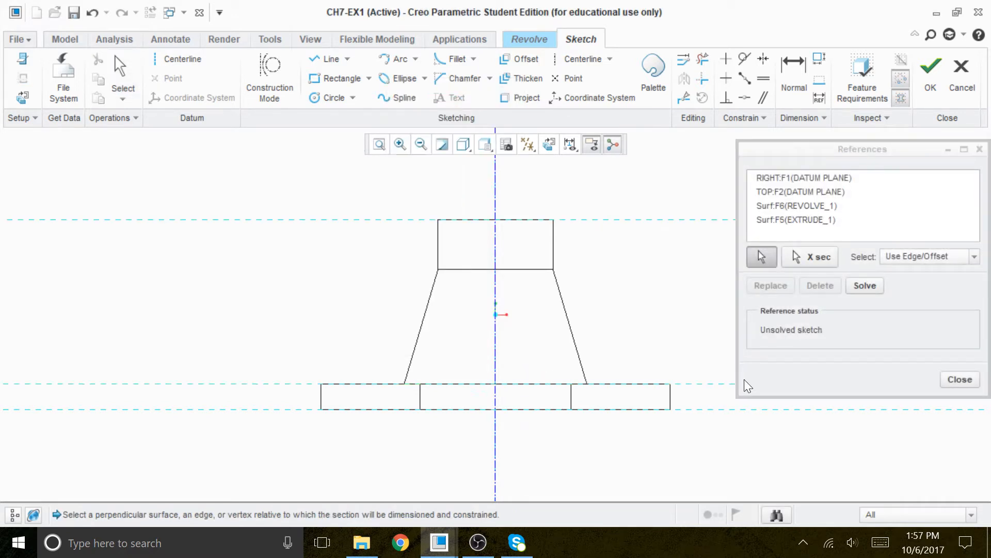
{"action": "left_click", "coordinate": [865, 286]}
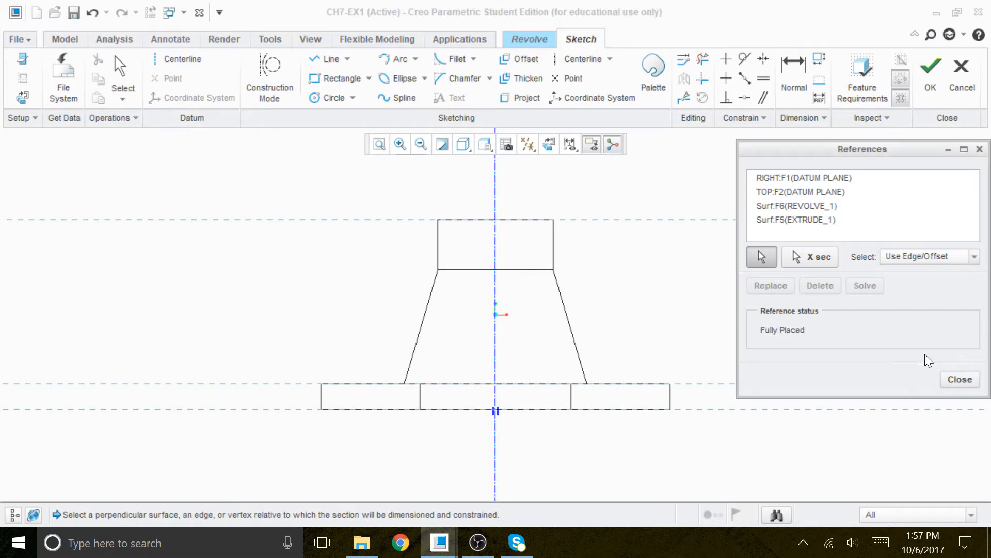
{"action": "left_click", "coordinate": [960, 379]}
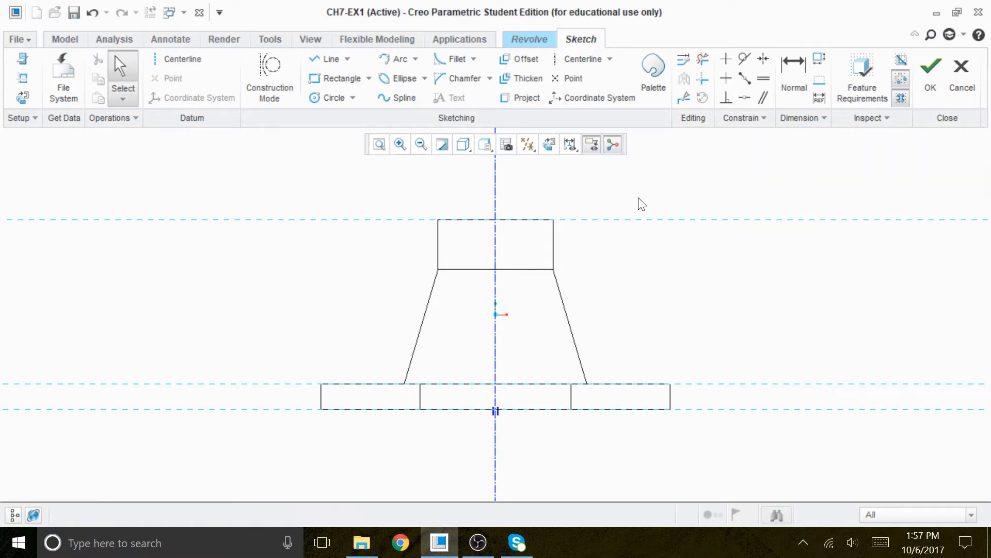
Draw a short horizontal line from the centerline along the boss's top face and move its dimension above.
{"action": "left_click", "coordinate": [331, 59]}
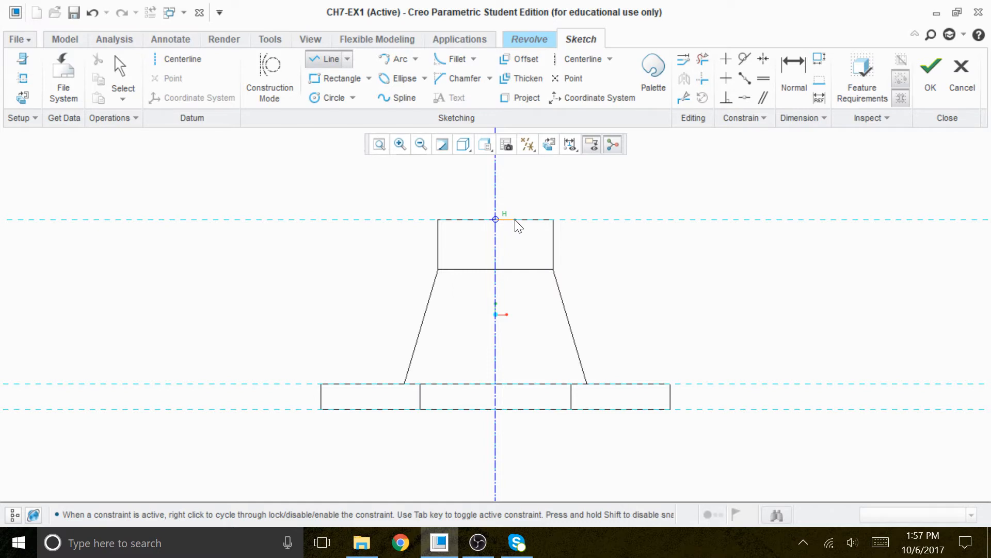
{"action": "left_click", "coordinate": [534, 219]}
{"action": "middle_click", "coordinate": [645, 304]}
{"action": "middle_click", "coordinate": [619, 277]}
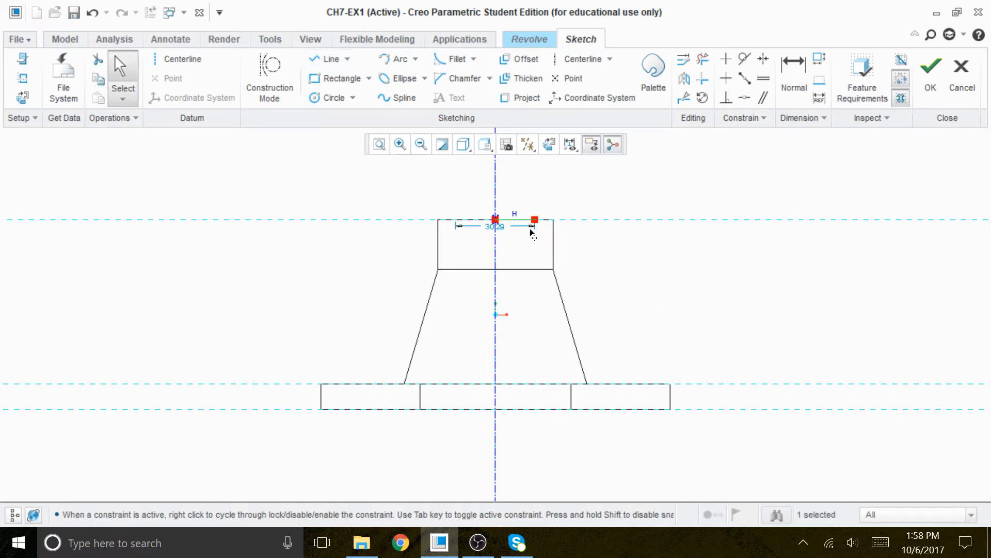
{"action": "left_click_drag", "start_coordinate": [494, 227], "coordinate": [497, 190]}
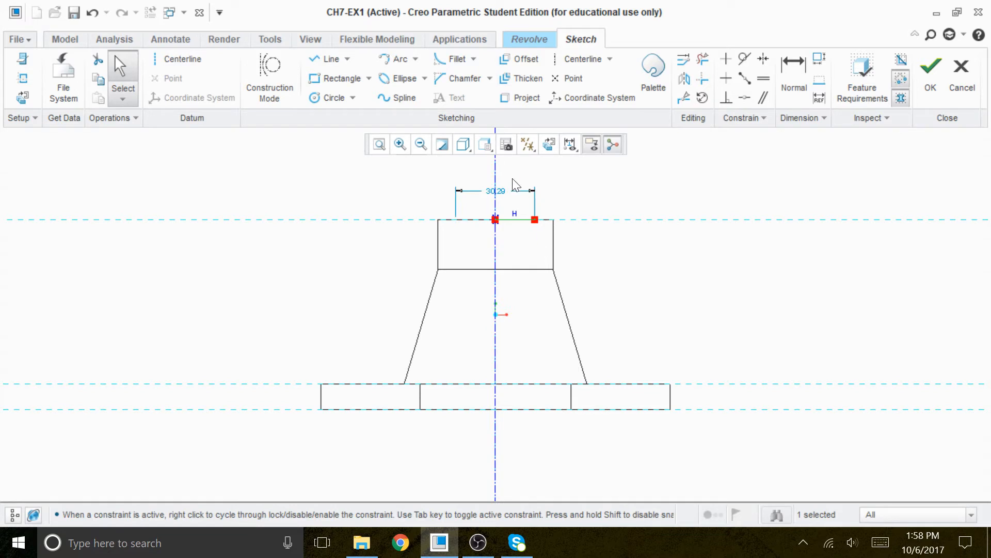
Set the horizontal line's diameter dimension to 26.
{"action": "scroll", "coordinate": [516, 221], "scroll_direction": "down", "scroll_amount": 1}
{"action": "scroll", "coordinate": [529, 231], "scroll_direction": "down", "scroll_amount": 2}
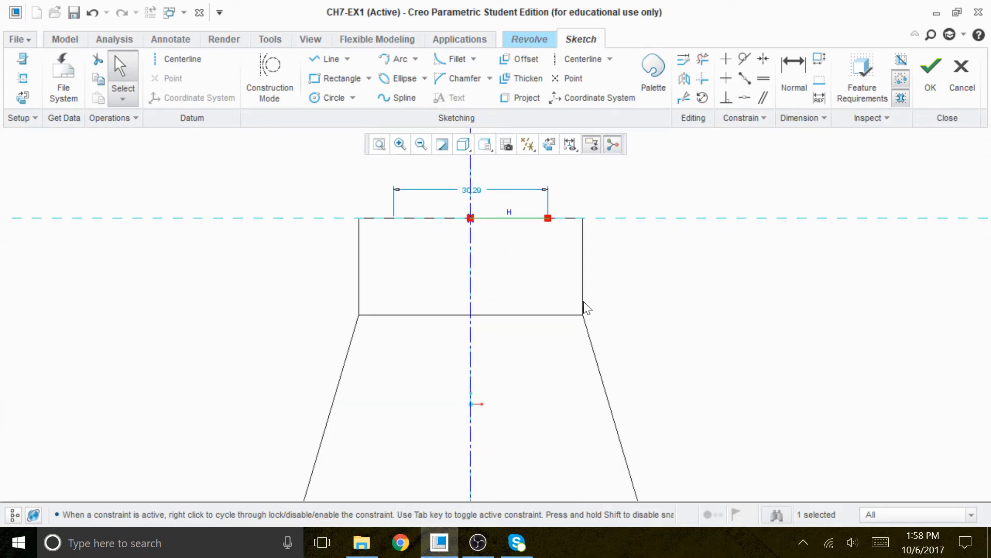
{"action": "double_click", "coordinate": [476, 191]}
{"action": "type", "text": "25"}
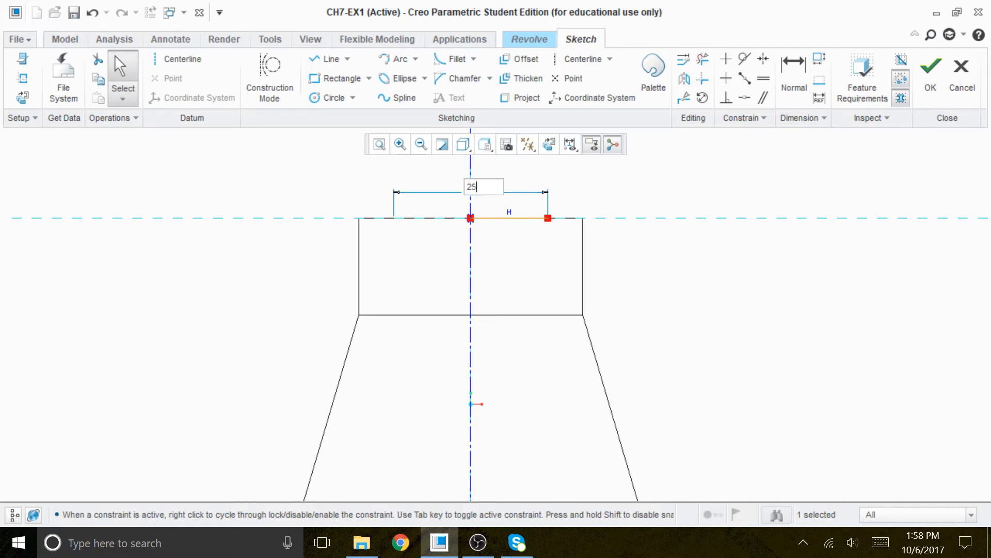
{"action": "key", "text": "Return"}
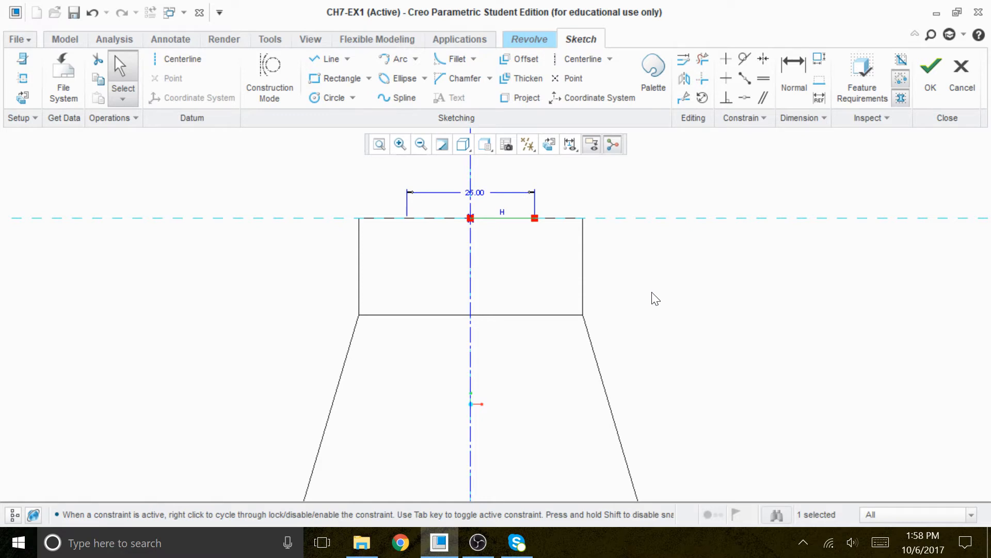
Draw a vertical line downward from the outer end of the horizontal top line.
{"action": "mouse_move", "coordinate": [648, 302]}
{"action": "middle_mouse_down"}
{"action": "mouse_move", "coordinate": [649, 185]}
{"action": "mouse_move", "coordinate": [653, 272]}
{"action": "mouse_move", "coordinate": [680, 325]}
{"action": "middle_mouse_up"}
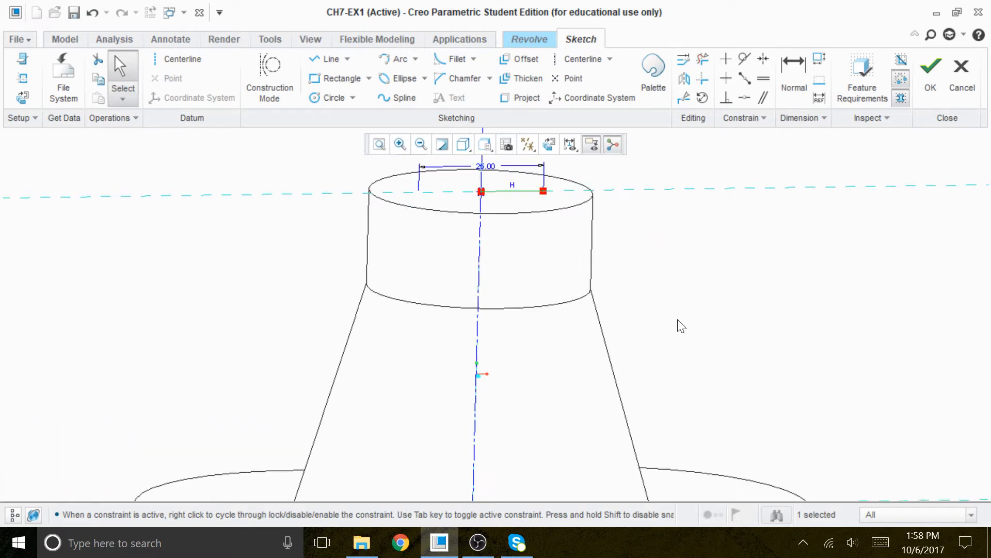
{"action": "left_click", "coordinate": [548, 145]}
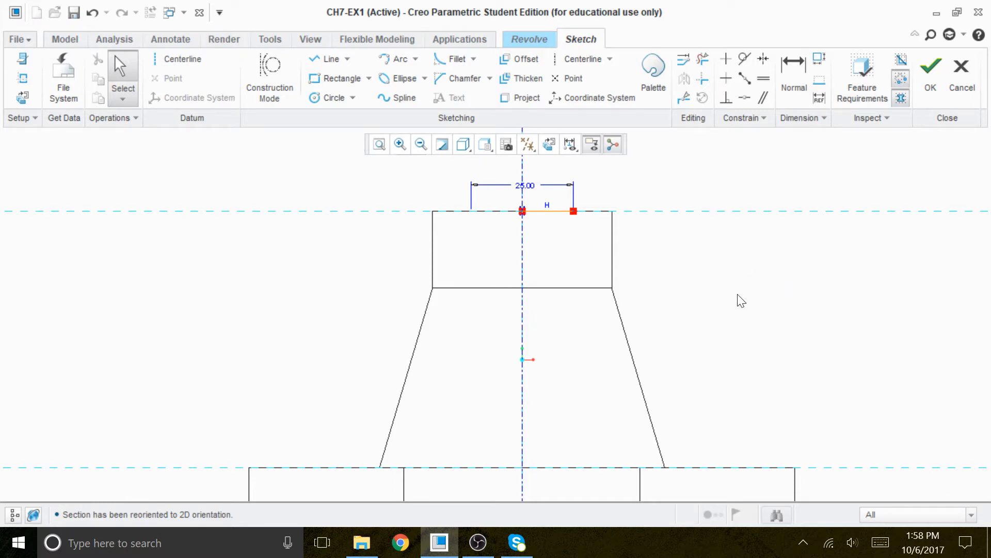
{"action": "left_click", "coordinate": [331, 59]}
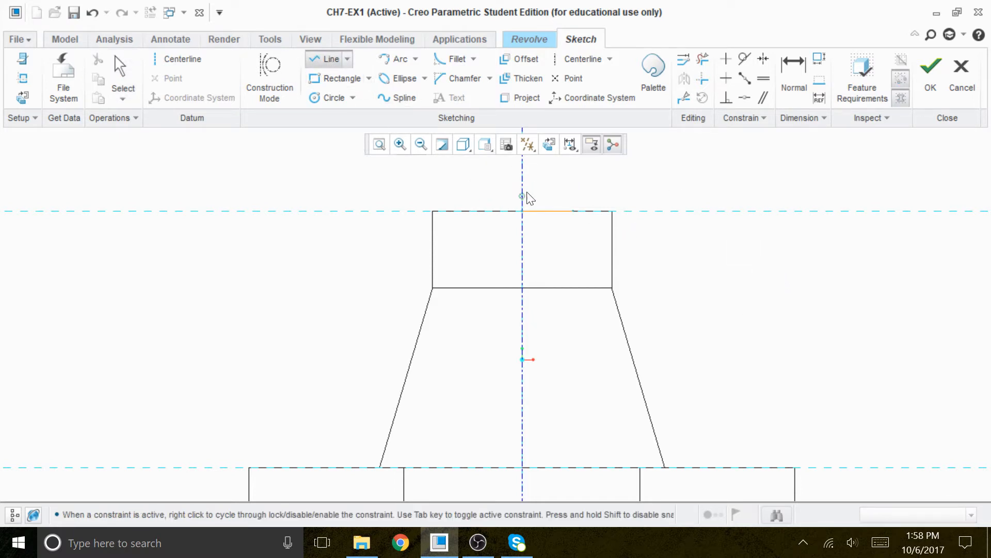
{"action": "left_click", "coordinate": [573, 211]}
{"action": "left_click", "coordinate": [573, 272]}
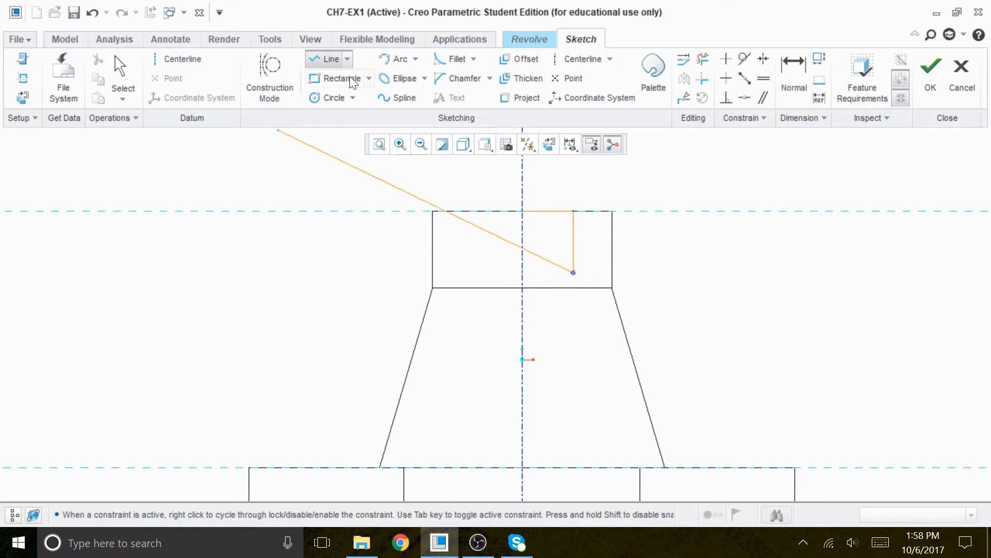
{"action": "left_click", "coordinate": [122, 77]}
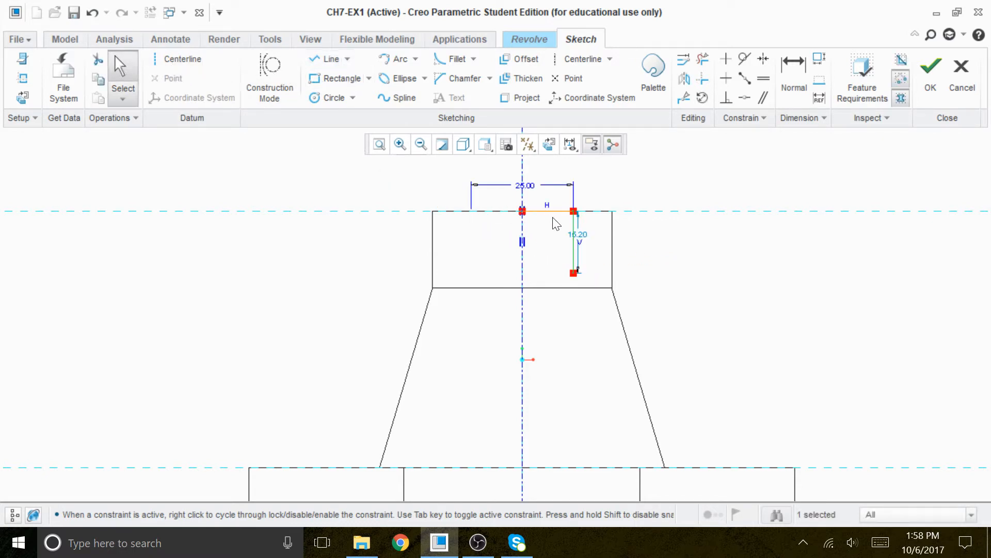
Set the vertical line's length dimension to 15.
{"action": "left_click_drag", "start_coordinate": [581, 233], "coordinate": [674, 240]}
{"action": "double_click", "coordinate": [677, 242]}
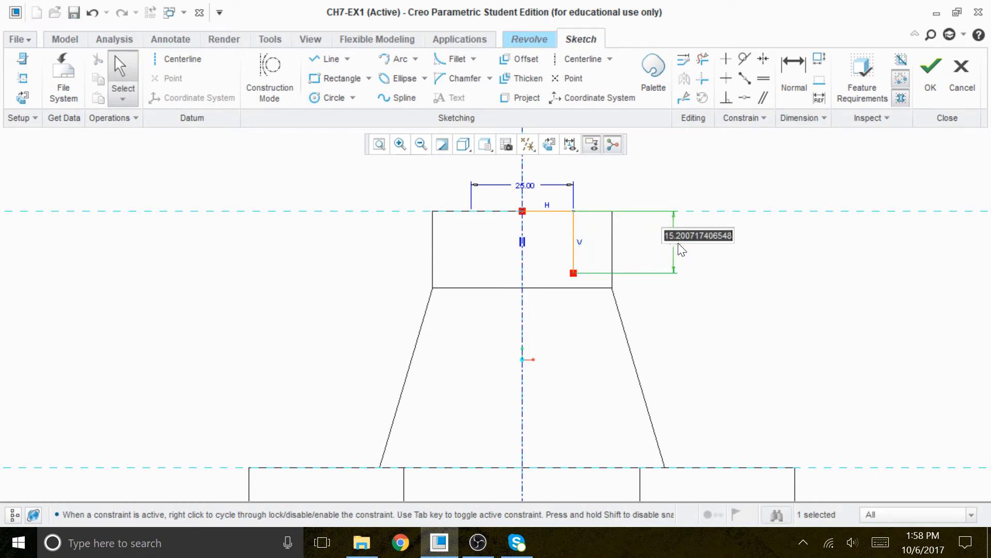
{"action": "key", "text": "BackSpace"}
{"action": "type", "text": "15"}
{"action": "key", "text": "Return"}
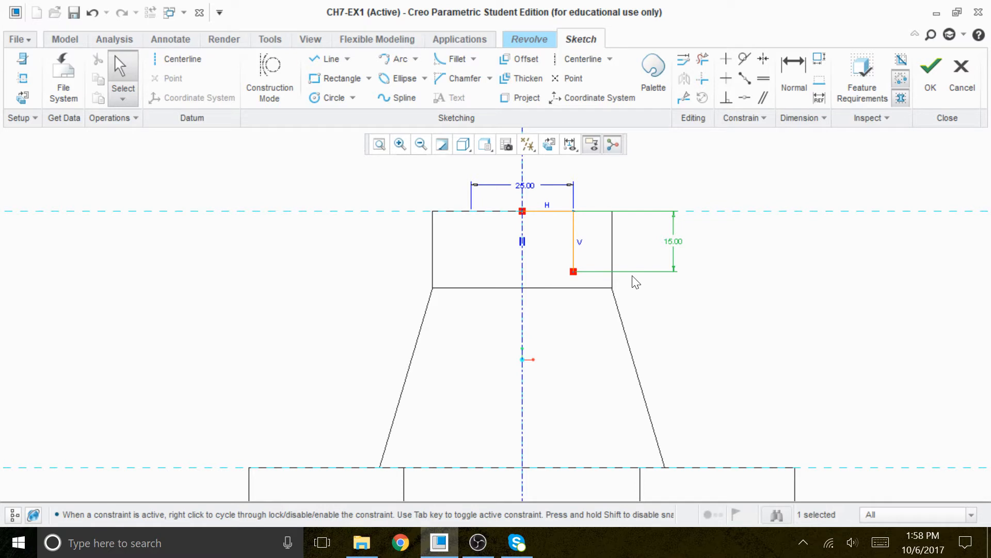
Draw a stepped profile of short alternating horizontal and vertical lines continuing down from the vertical line's end.
{"action": "mouse_move", "coordinate": [769, 322]}
{"action": "middle_mouse_down", "text": "shift"}
{"action": "mouse_move", "coordinate": [743, 277]}
{"action": "mouse_move", "coordinate": [726, 312]}
{"action": "middle_mouse_up", "text": "shift"}
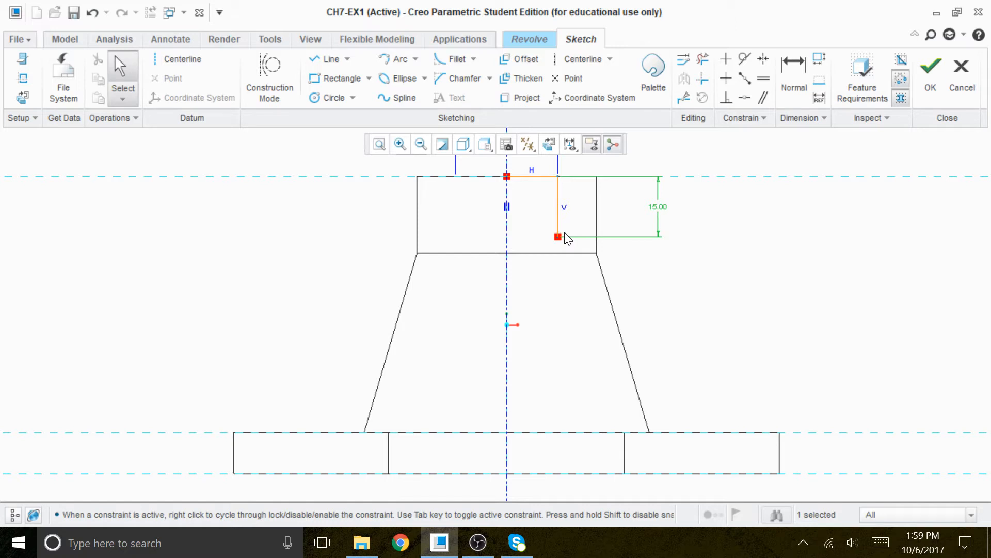
{"action": "scroll", "coordinate": [560, 237], "scroll_direction": "up", "scroll_amount": 2}
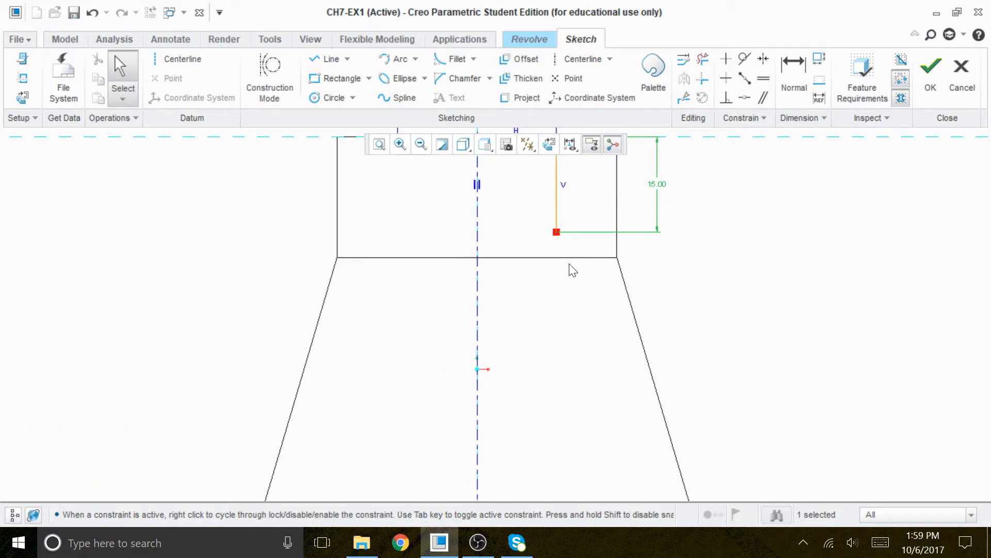
{"action": "left_click", "coordinate": [328, 63]}
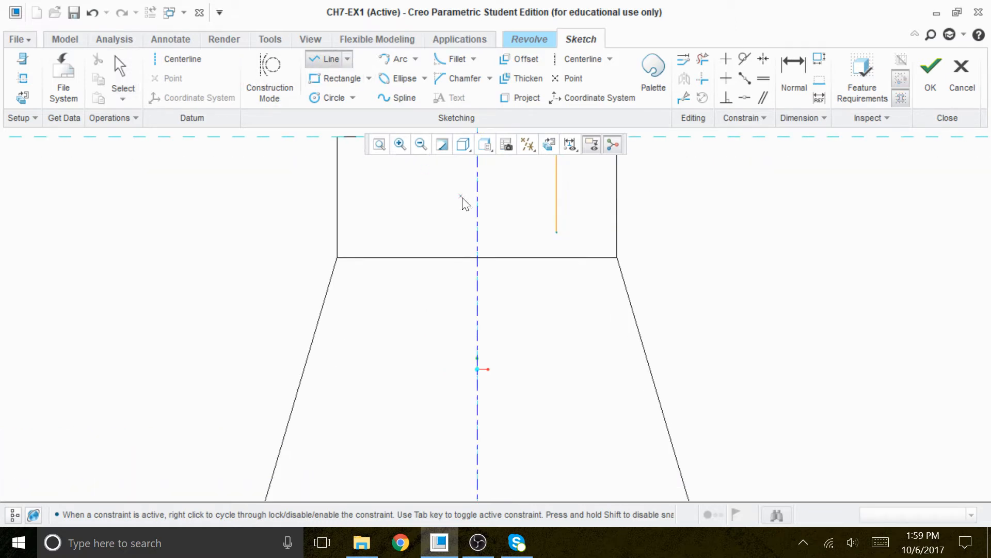
{"action": "left_click", "coordinate": [557, 233]}
{"action": "left_click", "coordinate": [577, 232]}
{"action": "left_click", "coordinate": [577, 252]}
{"action": "left_click", "coordinate": [556, 253]}
{"action": "left_click", "coordinate": [557, 273]}
{"action": "left_click", "coordinate": [577, 273]}
{"action": "left_click", "coordinate": [577, 293]}
{"action": "left_click", "coordinate": [558, 293]}
{"action": "left_click", "coordinate": [559, 313]}
{"action": "left_click", "coordinate": [577, 314]}
{"action": "left_click", "coordinate": [577, 333]}
{"action": "left_click", "coordinate": [559, 334]}
{"action": "left_click", "coordinate": [559, 368]}
{"action": "middle_click", "coordinate": [580, 377]}
{"action": "left_click", "coordinate": [132, 72]}
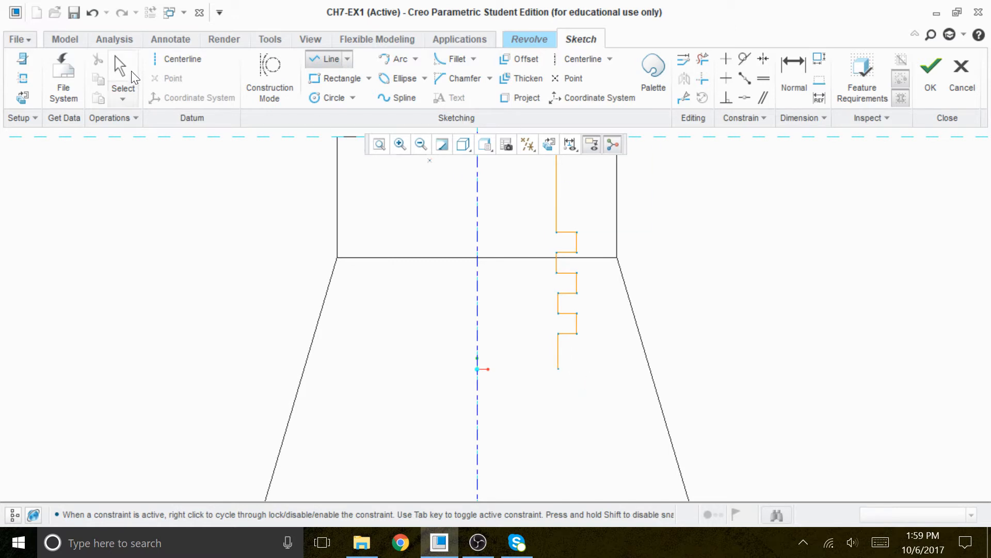
Try to dimension the top horizontal line, then undo the conflicting dimension.
{"action": "scroll", "coordinate": [528, 347], "scroll_direction": "down", "scroll_amount": 1}
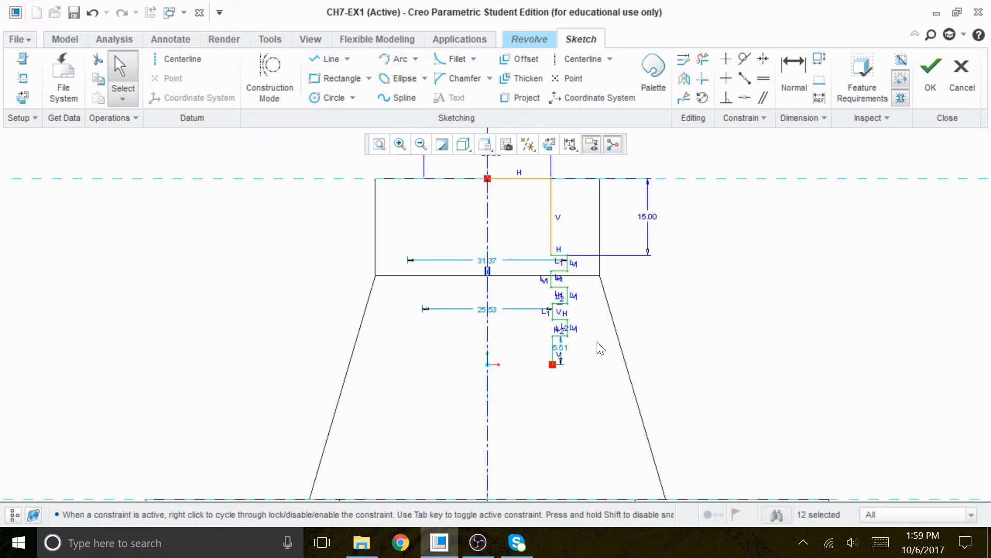
{"action": "left_click", "coordinate": [793, 77]}
{"action": "left_click", "coordinate": [543, 178]}
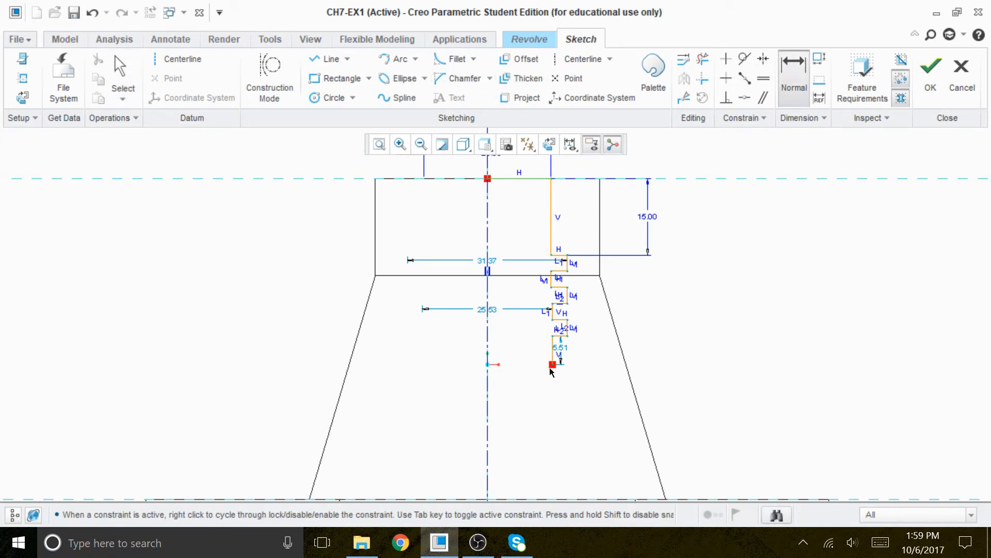
{"action": "middle_click", "coordinate": [672, 239]}
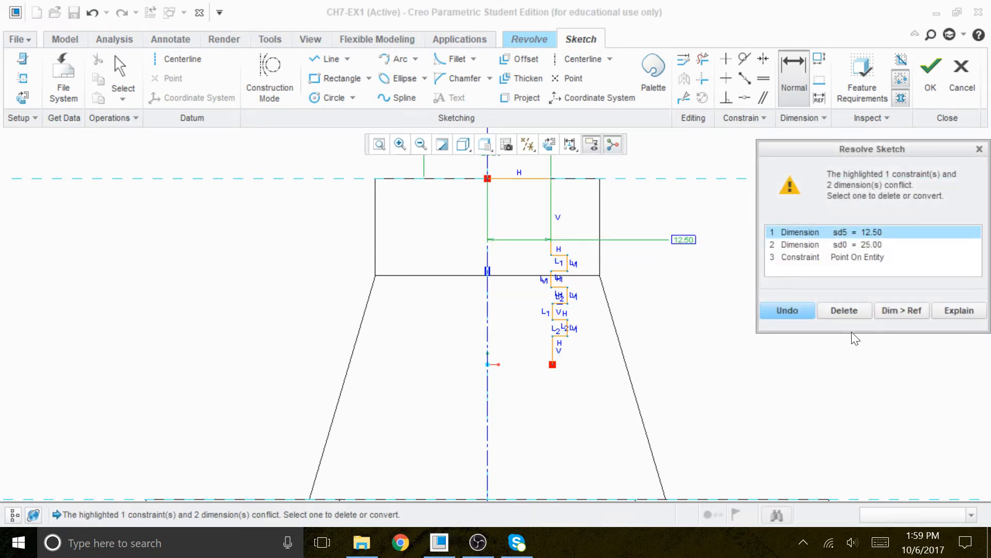
{"action": "left_click", "coordinate": [791, 308]}
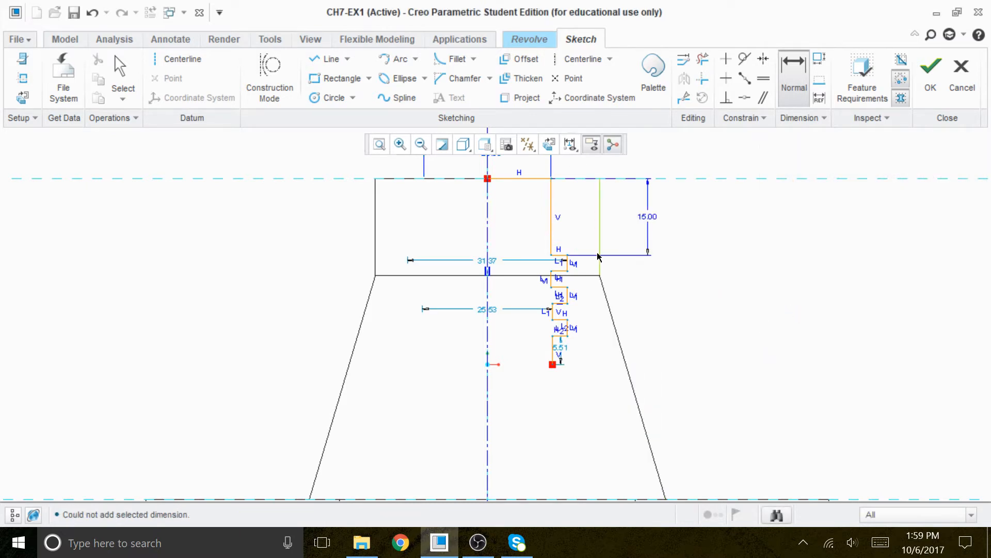
Dimension the height from the top line to the stepped profile's lower endpoint and set it to 25.
{"action": "left_click", "coordinate": [533, 179]}
{"action": "middle_click", "coordinate": [676, 248]}
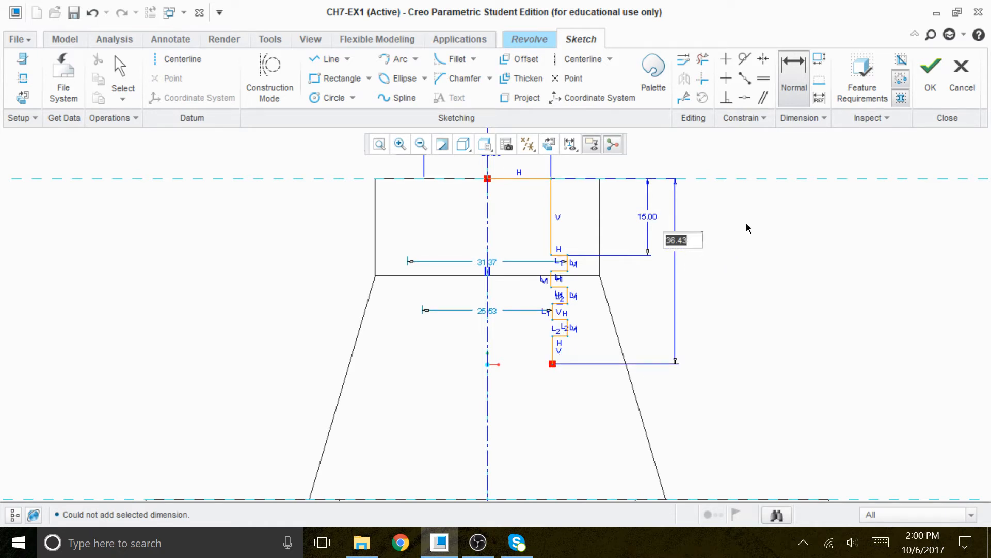
{"action": "type", "text": "25"}
{"action": "key", "text": "Return"}
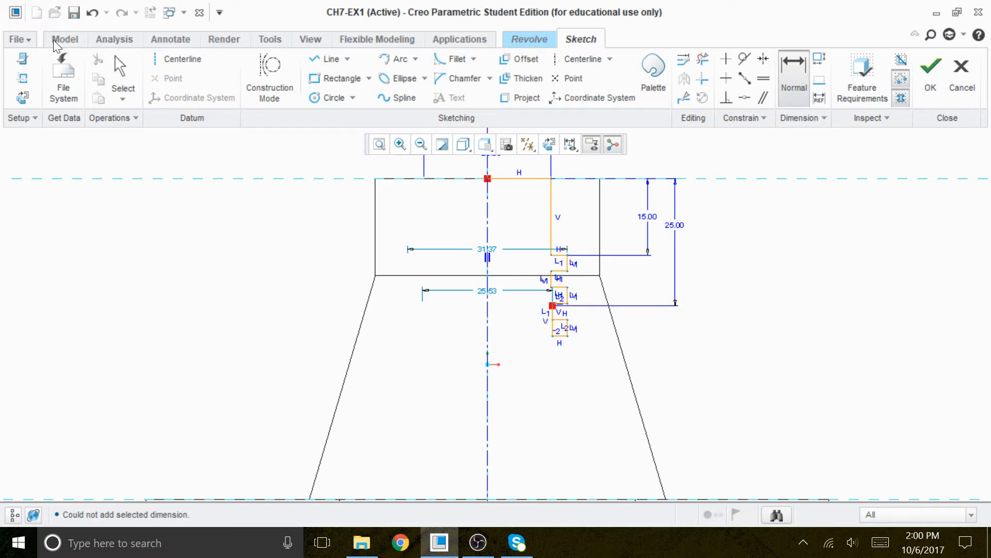
Undo the height change twice, re-entering 25 in between.
{"action": "left_click", "coordinate": [92, 15]}
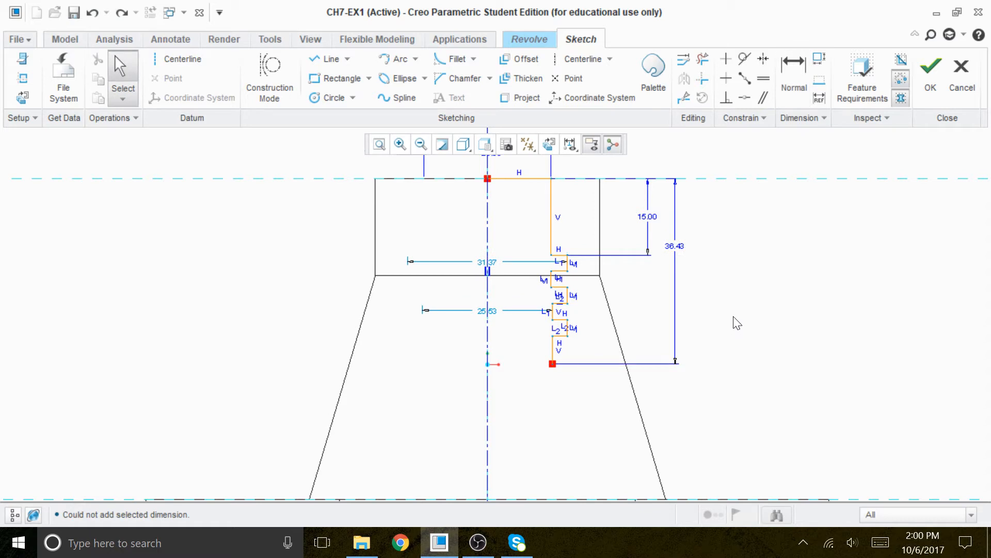
{"action": "double_click", "coordinate": [680, 247]}
{"action": "type", "text": "25"}
{"action": "key", "text": "Return"}
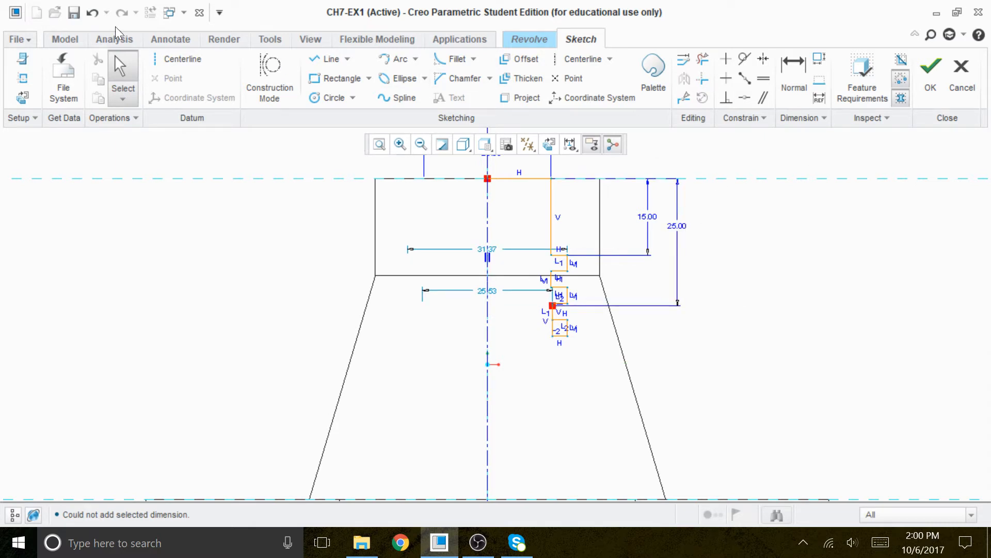
{"action": "left_click", "coordinate": [91, 13]}
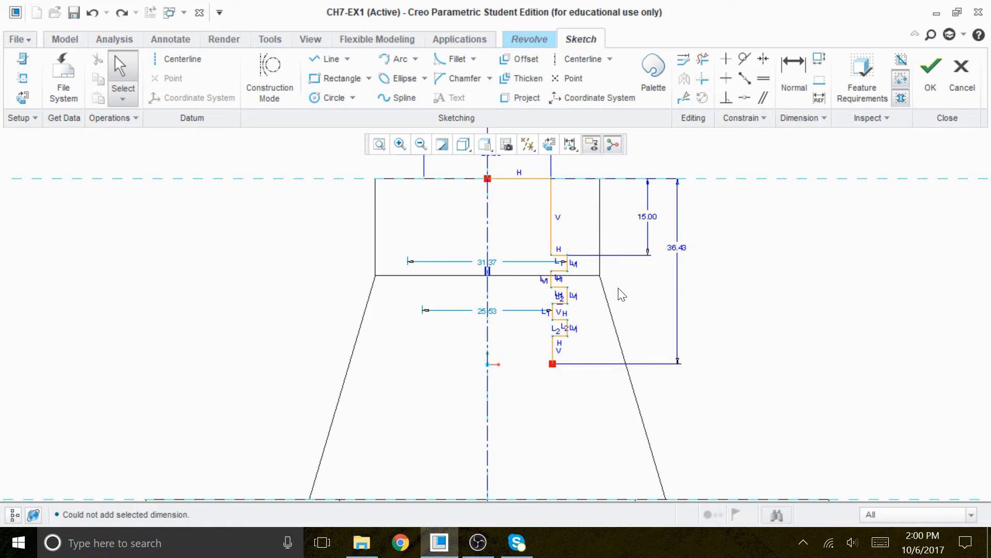
Dimension the first step's short vertical segment and set it to 1.5.
{"action": "scroll", "coordinate": [574, 271], "scroll_direction": "up", "scroll_amount": 2}
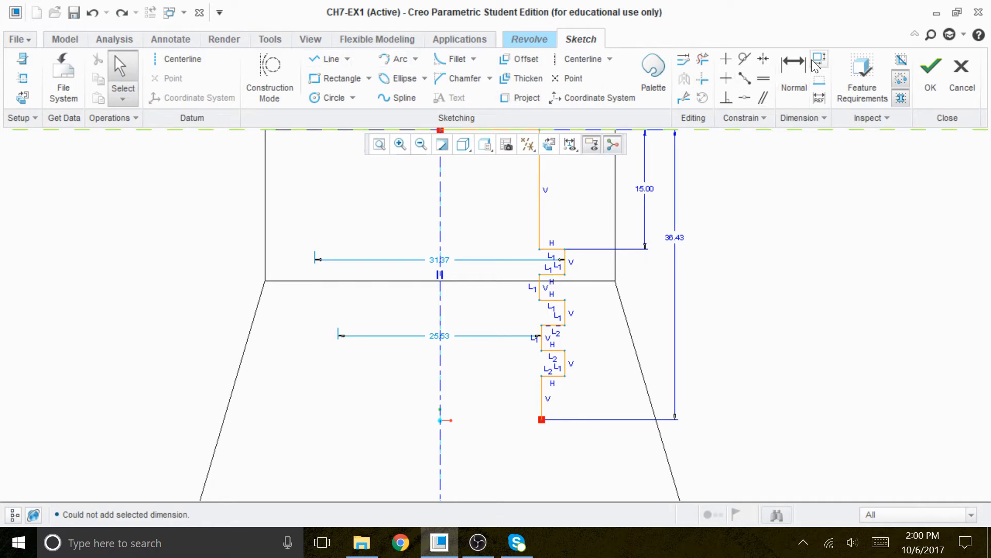
{"action": "left_click", "coordinate": [793, 70]}
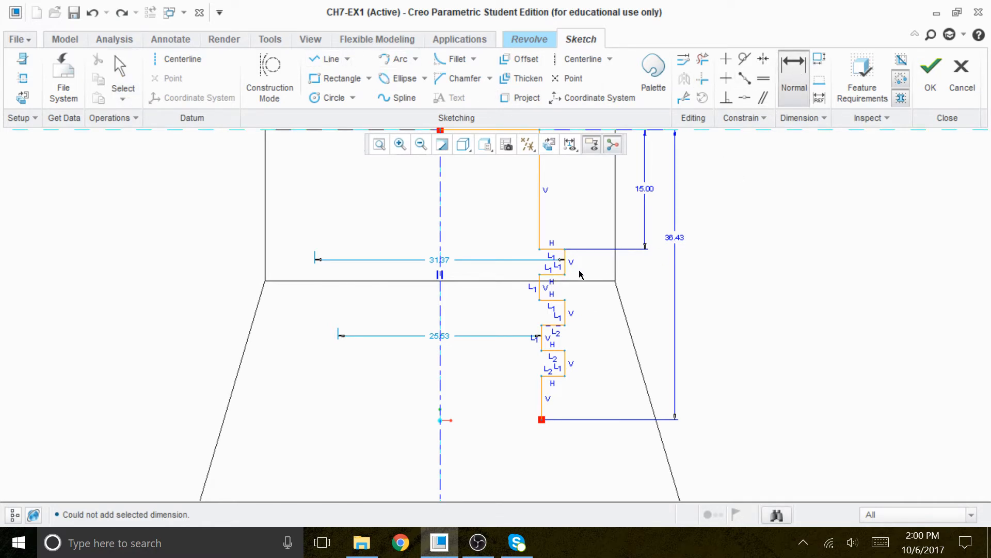
{"action": "scroll", "coordinate": [574, 274], "scroll_direction": "down", "scroll_amount": 1}
{"action": "left_click", "coordinate": [562, 269]}
{"action": "middle_click", "coordinate": [587, 259]}
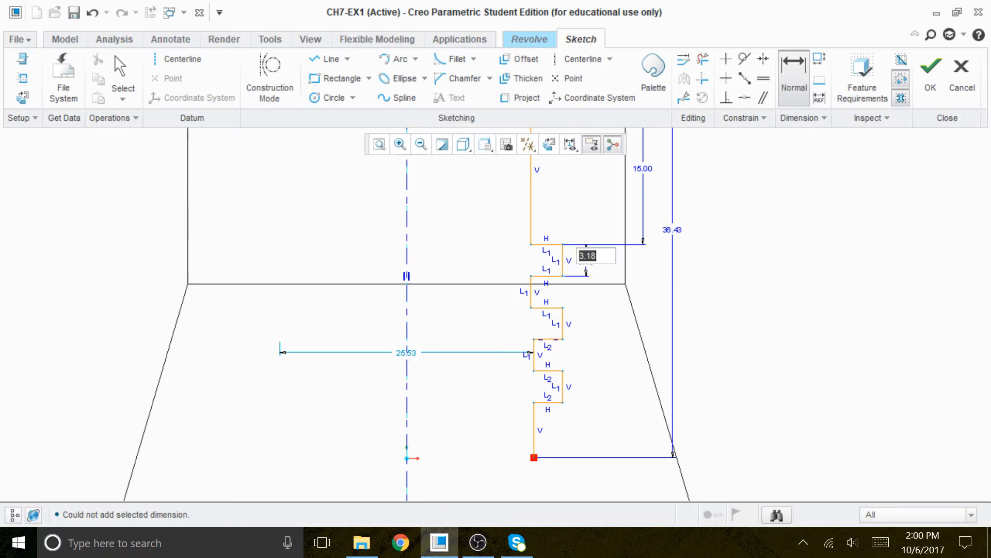
{"action": "type", "text": "1.5"}
{"action": "key", "text": "Return"}
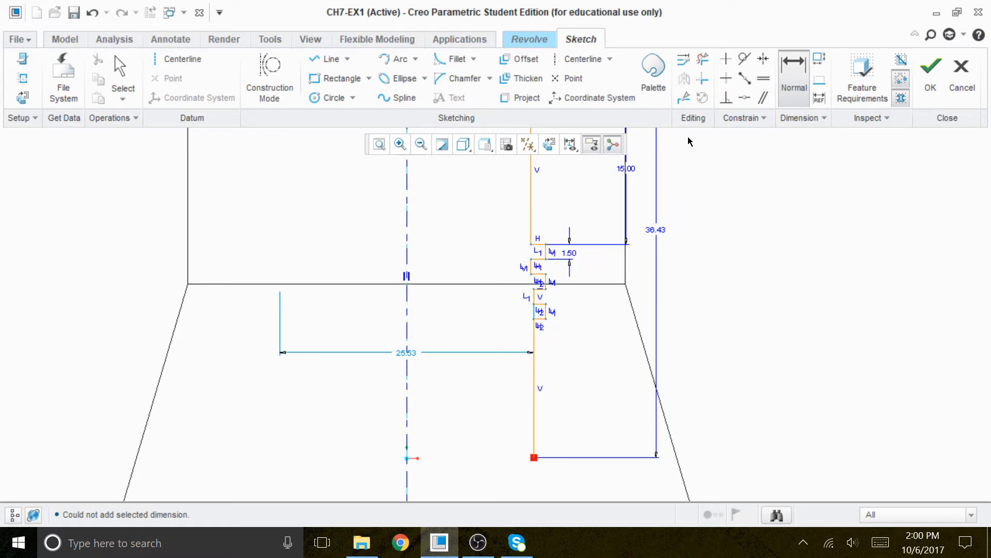
Set the overall height dimension from the top line to the profile's lower endpoint to 25.
{"action": "scroll", "coordinate": [542, 268], "scroll_direction": "up", "scroll_amount": 1}
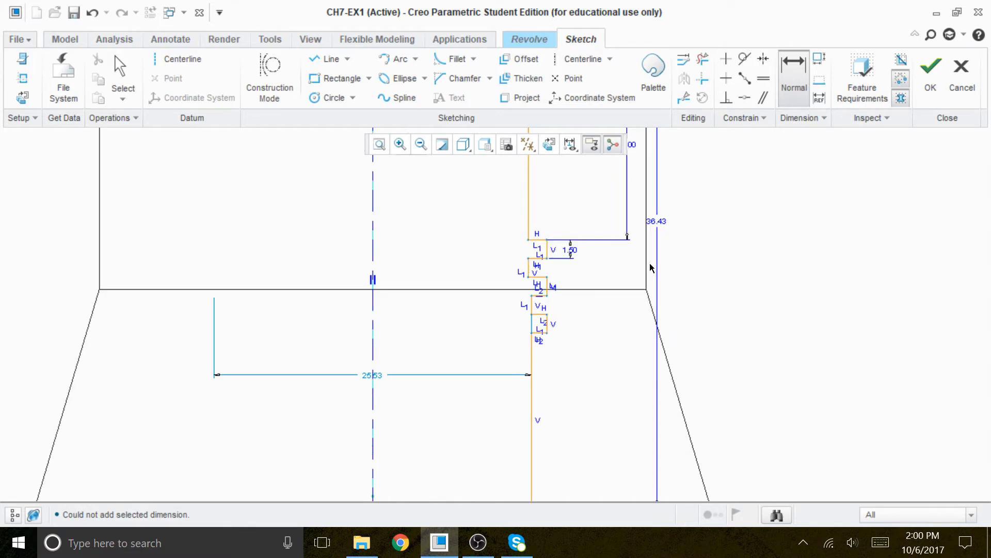
{"action": "double_click", "coordinate": [657, 222]}
{"action": "type", "text": "25"}
{"action": "key", "text": "Return"}
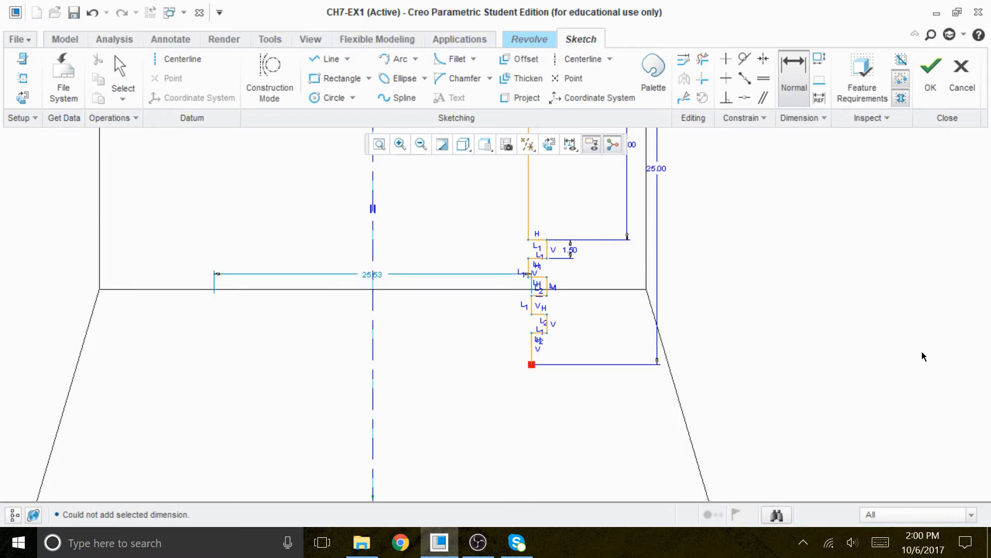
Orbit the sketch to inspect the stepped profile in 3D, then return to the 2D sketch orientation and refit.
{"action": "mouse_move", "coordinate": [773, 285]}
{"action": "middle_mouse_down"}
{"action": "mouse_move", "coordinate": [770, 270]}
{"action": "mouse_move", "coordinate": [717, 389]}
{"action": "mouse_move", "coordinate": [717, 343]}
{"action": "middle_mouse_up"}
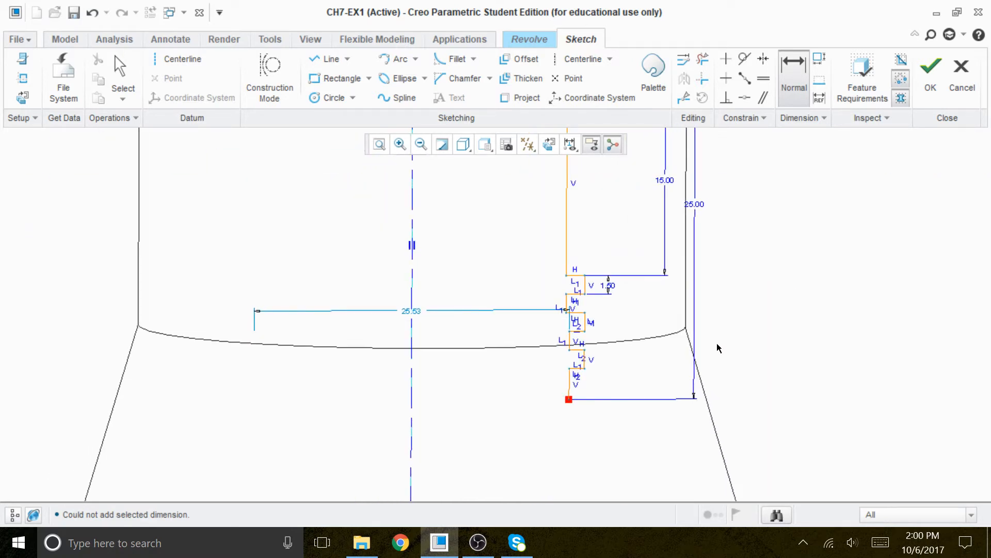
{"action": "middle_click", "coordinate": [714, 319]}
{"action": "scroll", "coordinate": [714, 318], "scroll_direction": "up", "scroll_amount": 1}
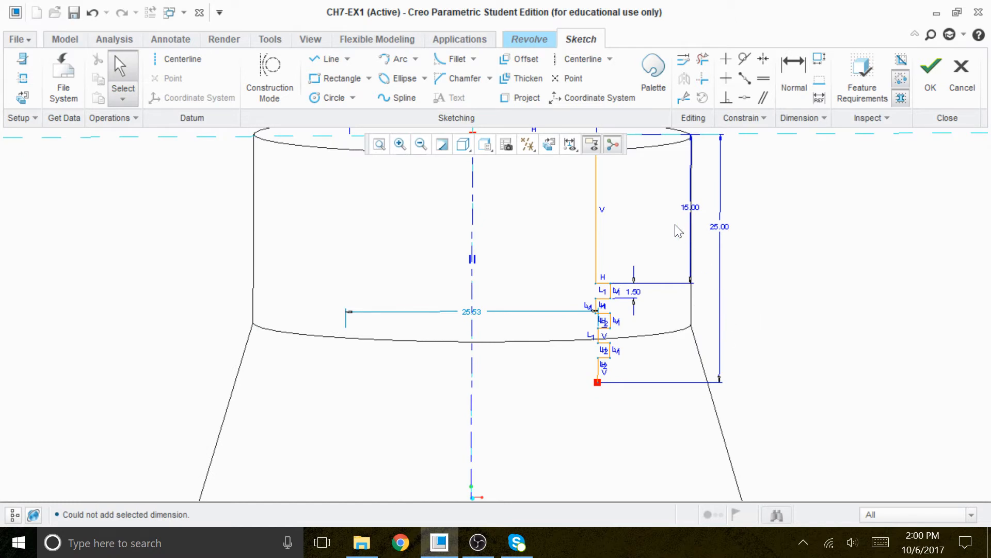
{"action": "left_click", "coordinate": [549, 144]}
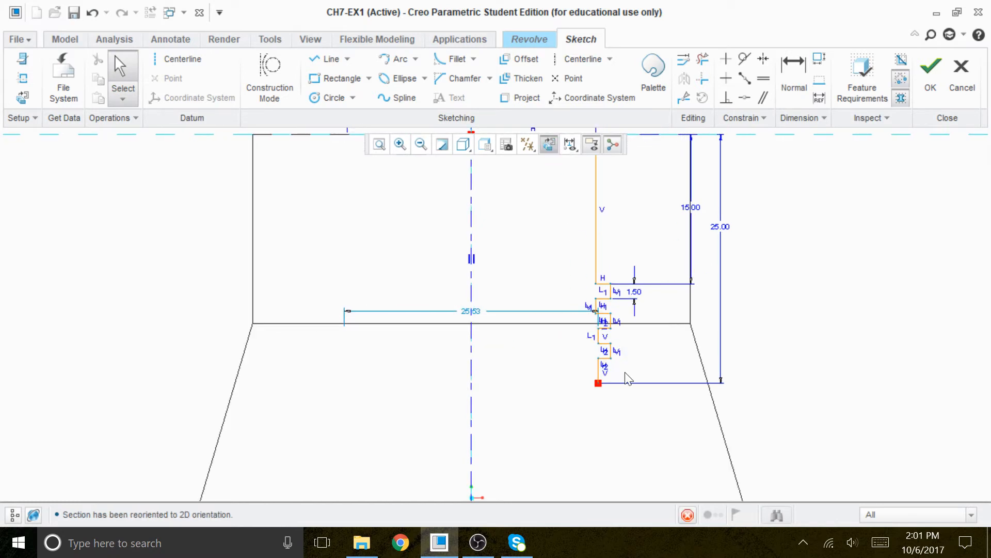
{"action": "middle_click_drag", "start_coordinate": [618, 398], "coordinate": [709, 350]}
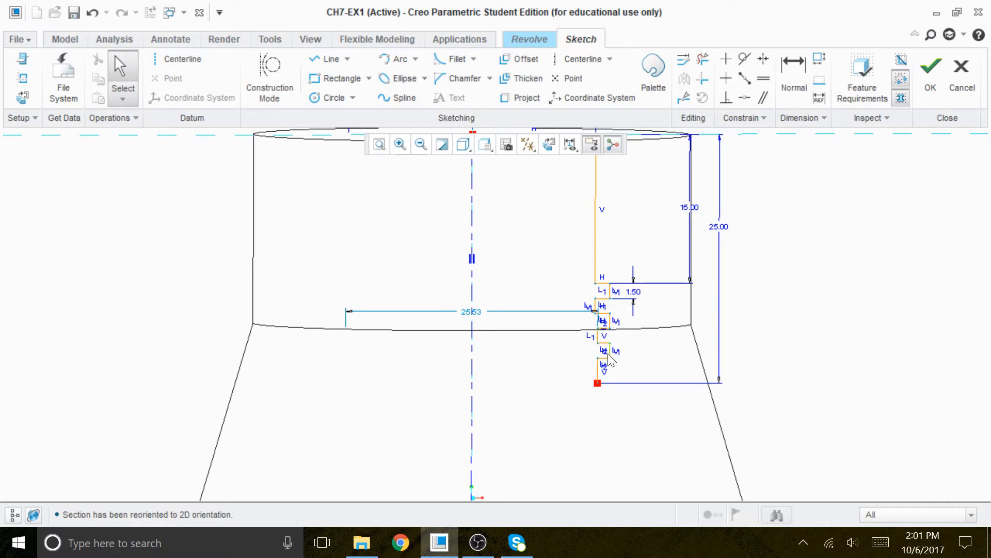
{"action": "scroll", "coordinate": [625, 353], "scroll_direction": "up", "scroll_amount": 1}
{"action": "middle_click_drag", "start_coordinate": [622, 325], "coordinate": [783, 317]}
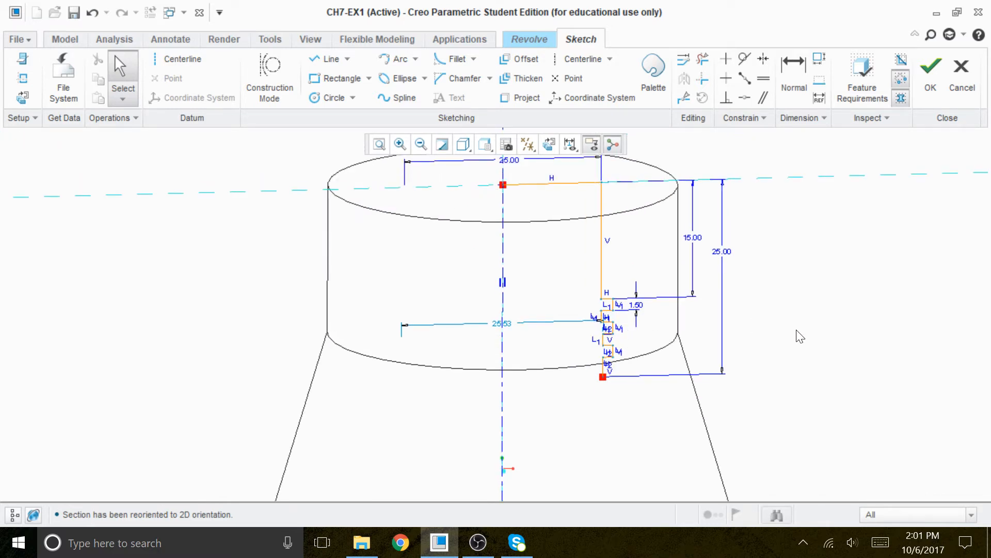
{"action": "mouse_move", "coordinate": [803, 350]}
{"action": "middle_mouse_down"}
{"action": "mouse_move", "coordinate": [787, 343]}
{"action": "mouse_move", "coordinate": [769, 308]}
{"action": "mouse_move", "coordinate": [778, 303]}
{"action": "middle_mouse_up"}
{"action": "left_click", "coordinate": [553, 148]}
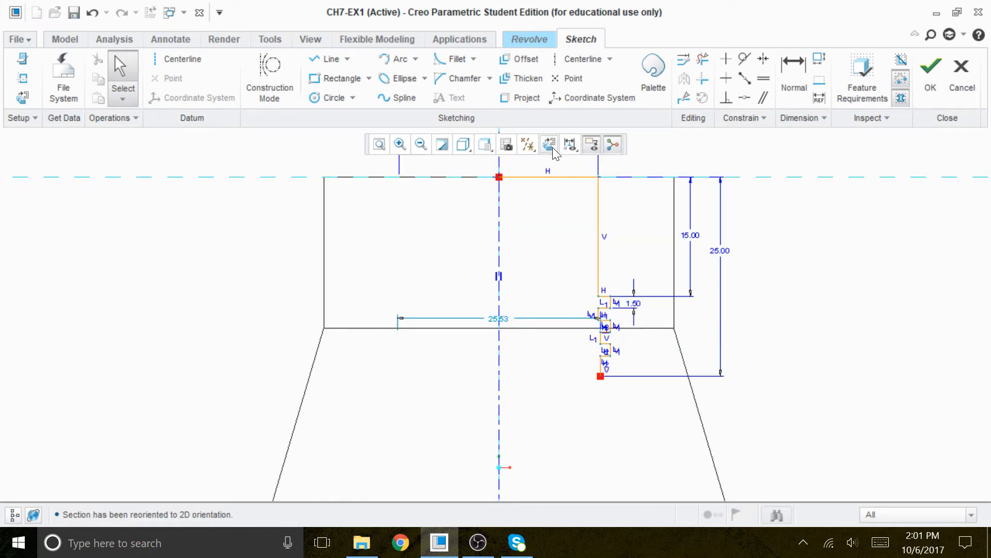
{"action": "scroll", "coordinate": [604, 338], "scroll_direction": "down", "scroll_amount": 1}
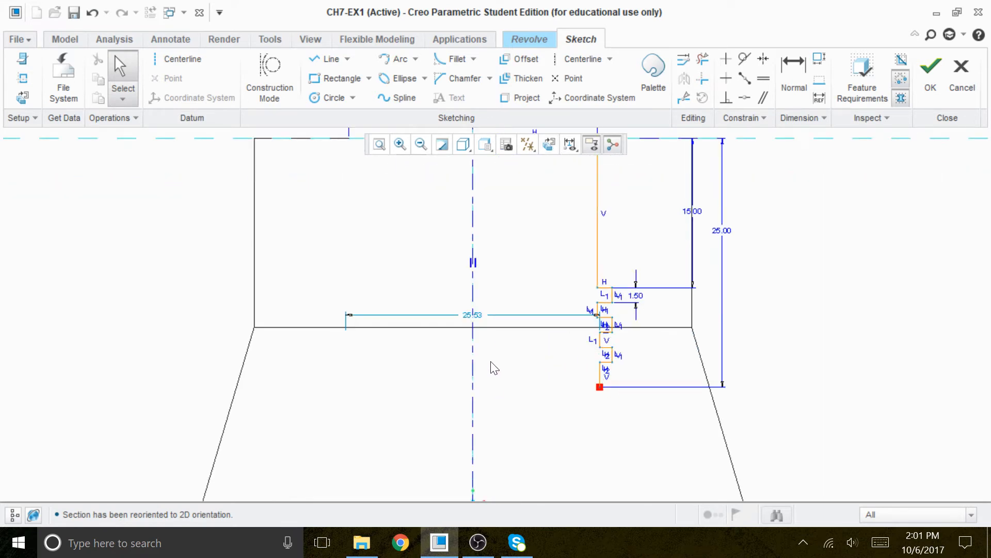
{"action": "left_click", "coordinate": [378, 145]}
{"action": "scroll", "coordinate": [522, 256], "scroll_direction": "up", "scroll_amount": 2}
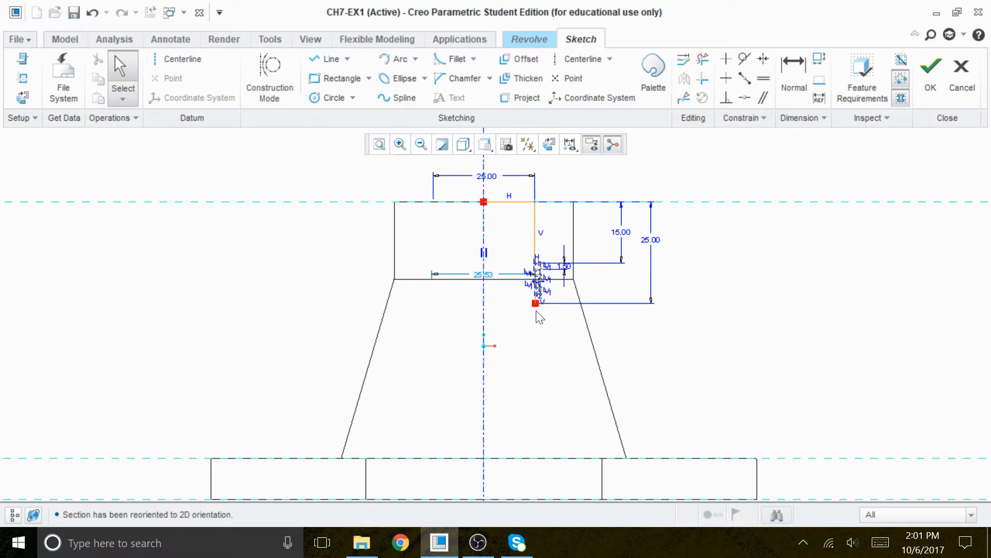
Draw a horizontal line from the centerline along the base's top plane and set its length to 64.
{"action": "left_click", "coordinate": [329, 64]}
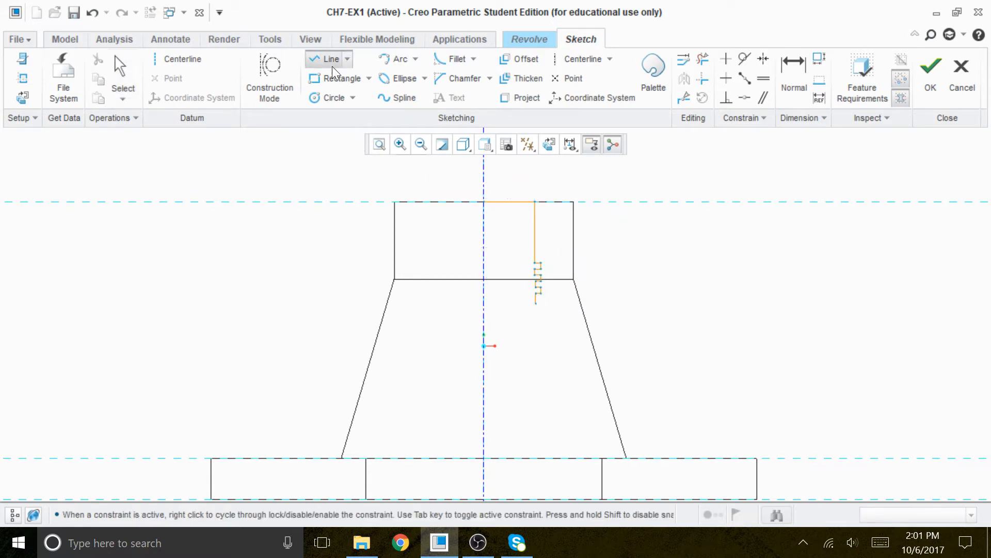
{"action": "scroll", "coordinate": [603, 310], "scroll_direction": "down", "scroll_amount": 1}
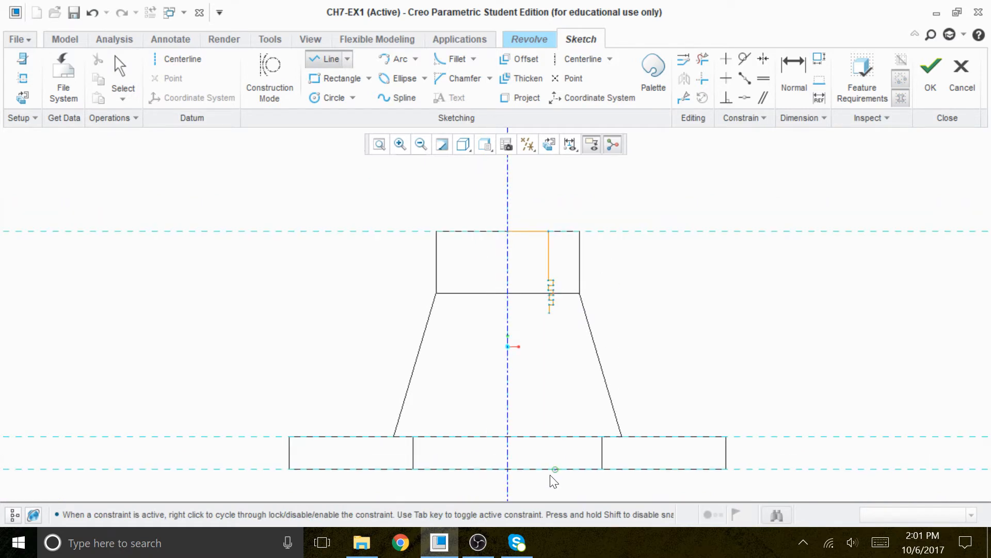
{"action": "left_click", "coordinate": [508, 470]}
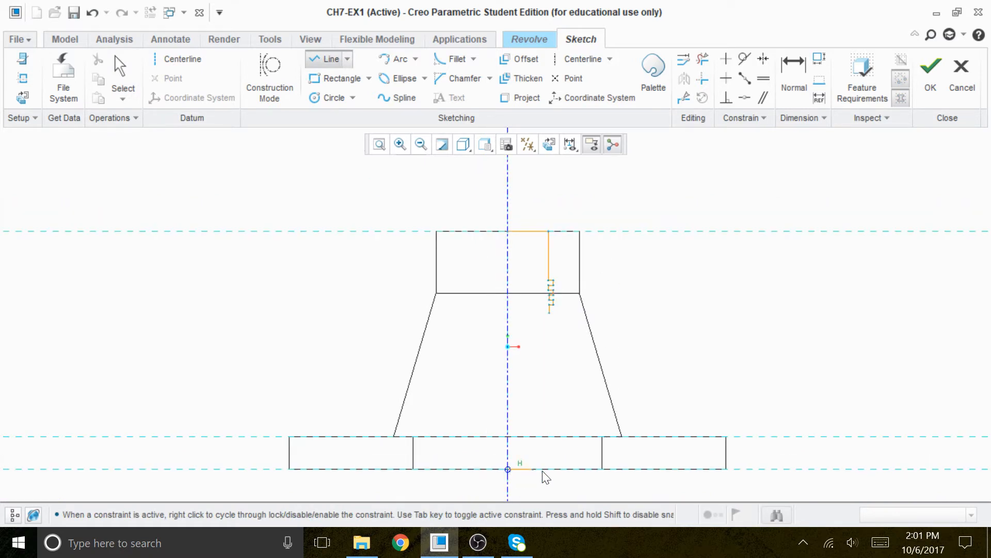
{"action": "left_click", "coordinate": [609, 469]}
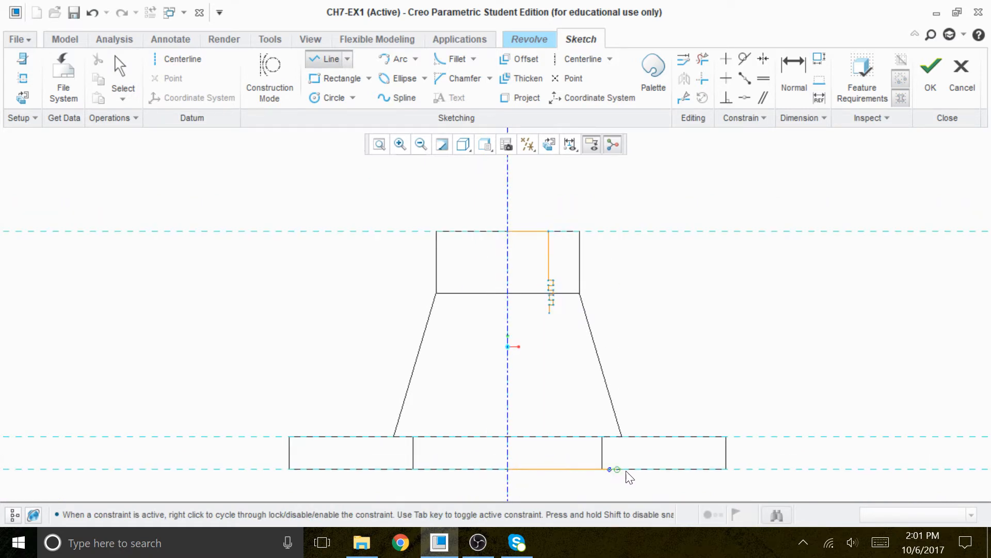
{"action": "middle_click", "coordinate": [691, 410]}
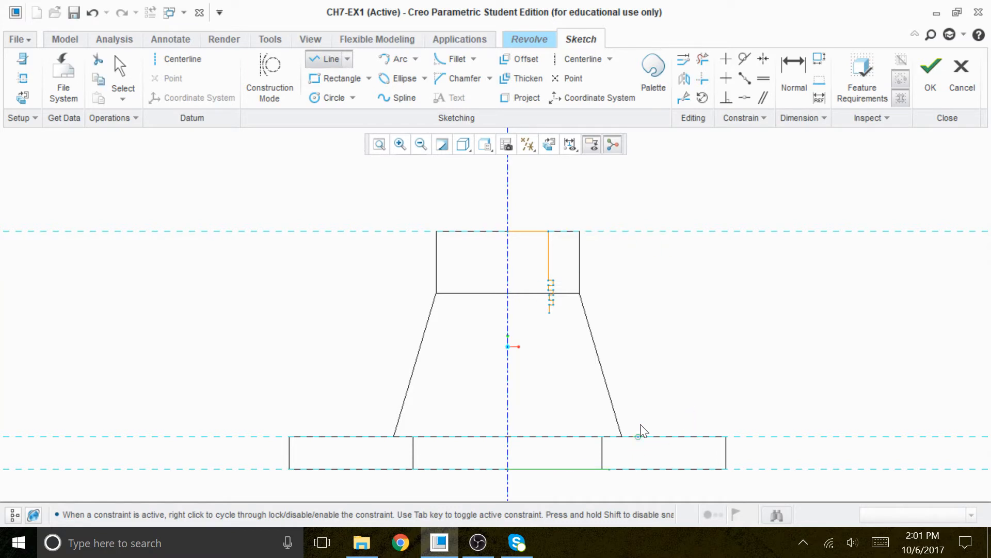
{"action": "middle_click", "coordinate": [669, 388]}
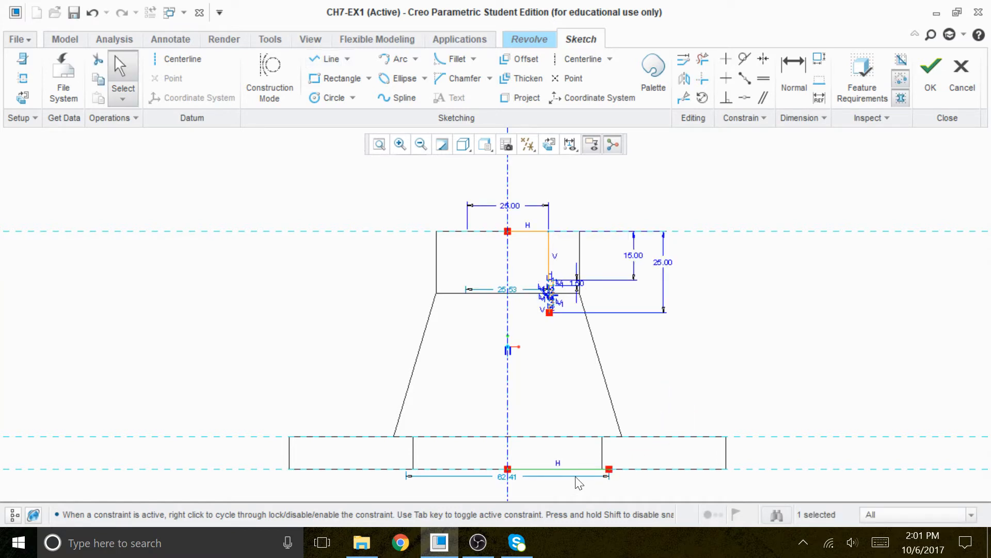
{"action": "double_click", "coordinate": [508, 476]}
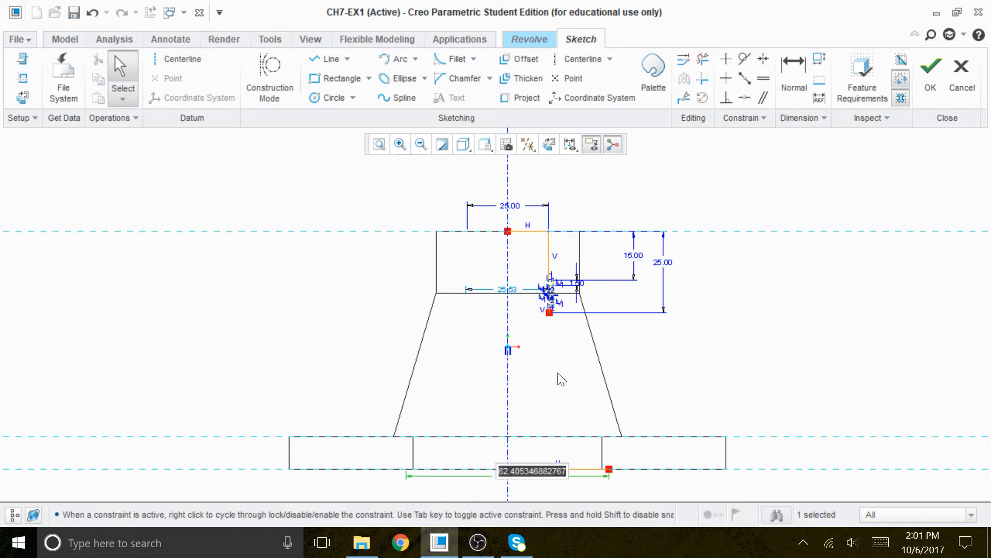
{"action": "type", "text": "64"}
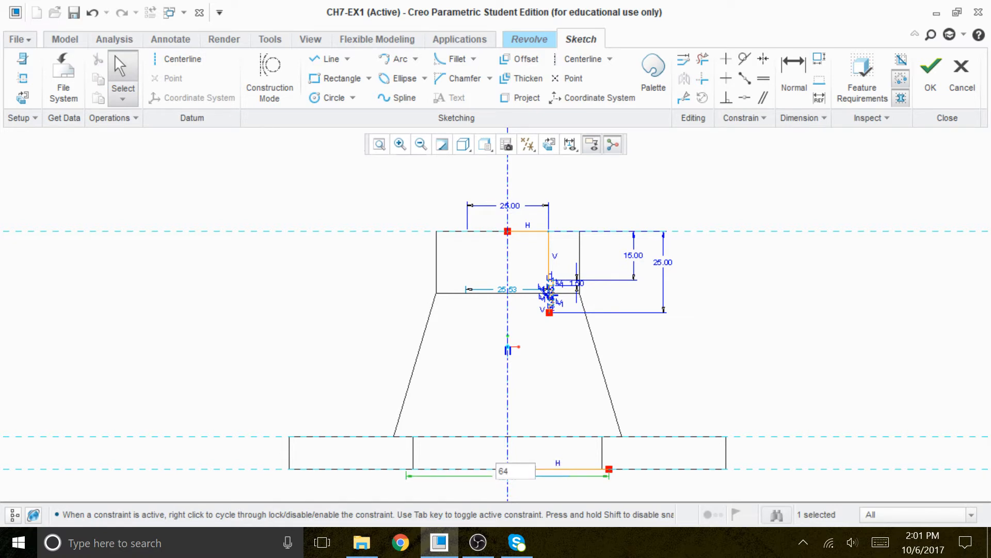
{"action": "key", "text": "Return"}
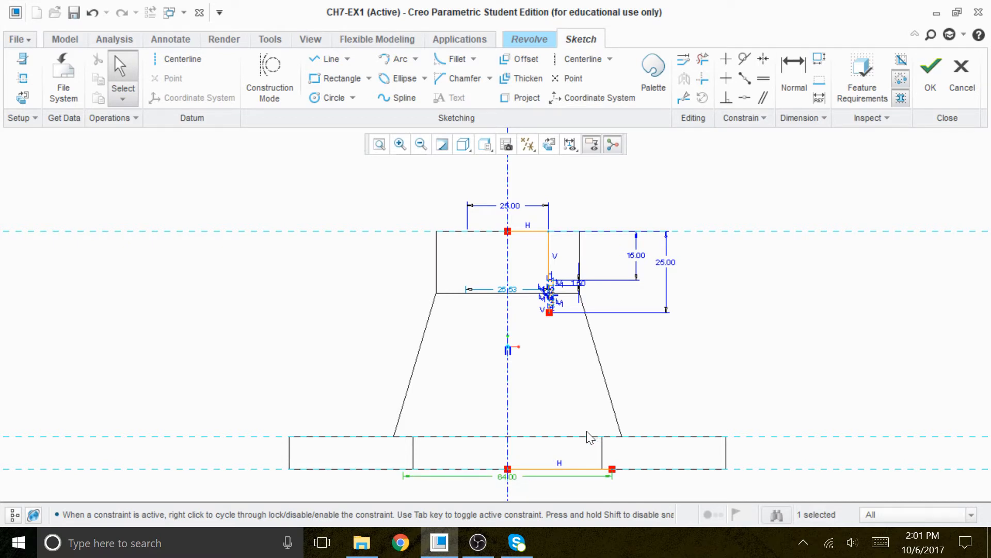
Draw a short horizontal line from the stepped profile's lower endpoint, then a slanted line down to the 64 line's end.
{"action": "scroll", "coordinate": [581, 431], "scroll_direction": "down", "scroll_amount": 1}
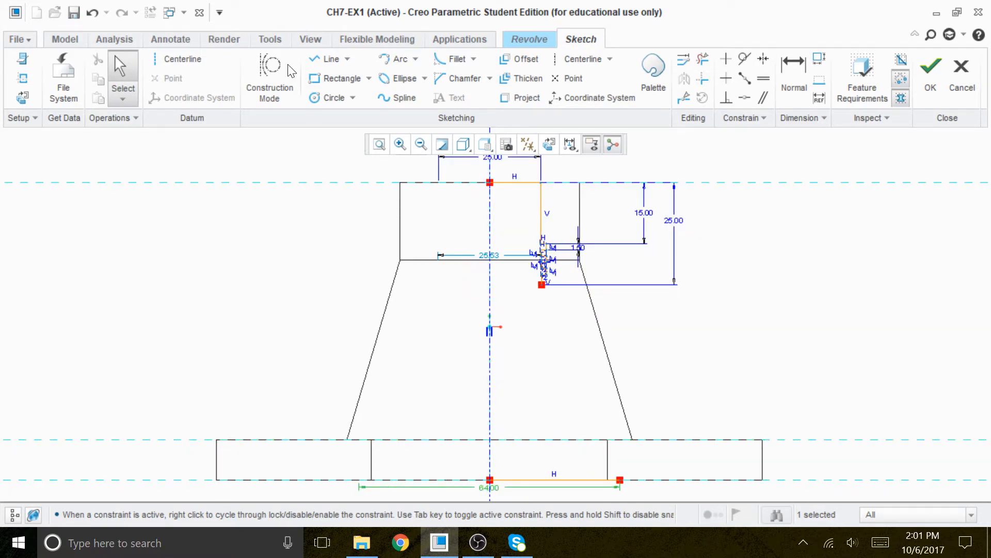
{"action": "left_click", "coordinate": [325, 59]}
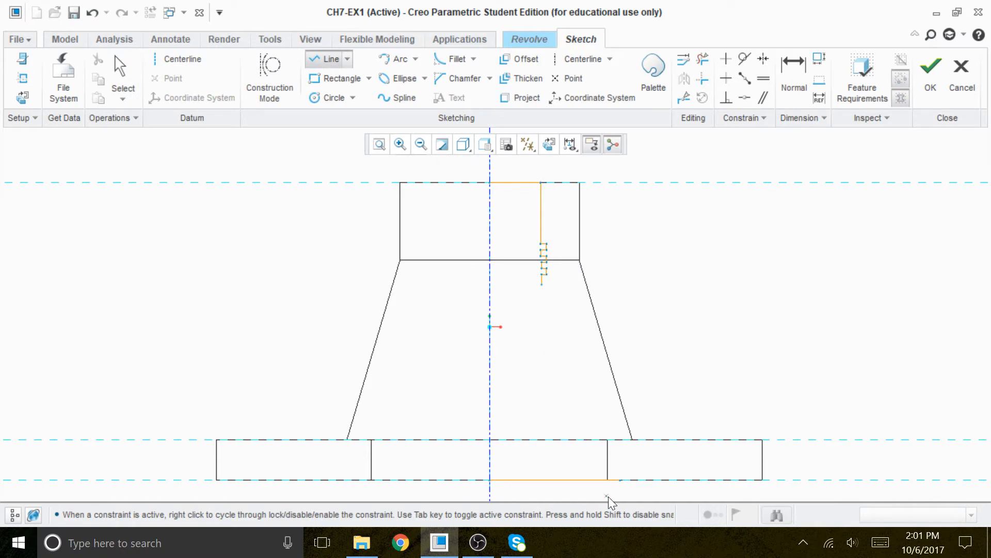
{"action": "left_click", "coordinate": [541, 284]}
{"action": "left_click", "coordinate": [568, 284]}
{"action": "left_click", "coordinate": [621, 478]}
{"action": "middle_click", "coordinate": [690, 343]}
{"action": "middle_click", "coordinate": [692, 349]}
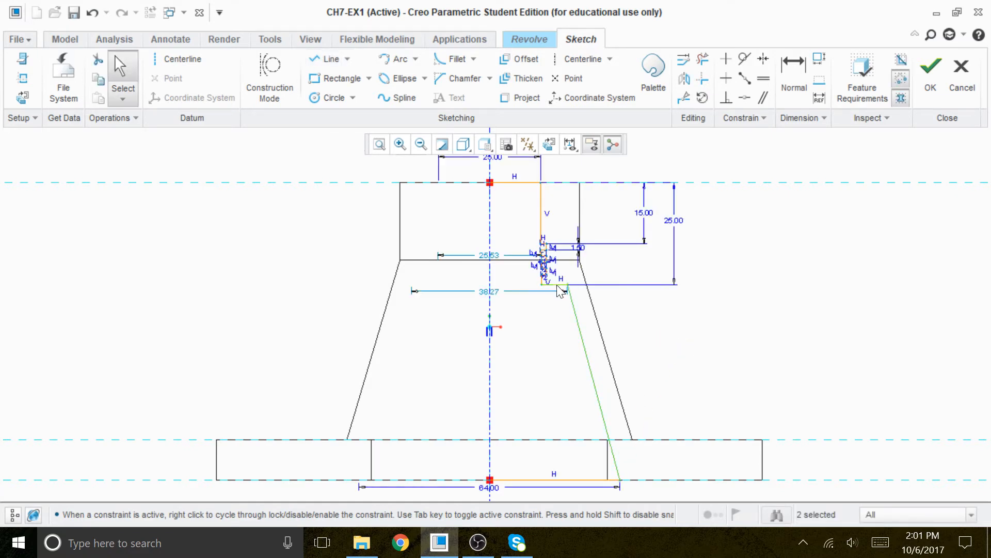
Fillet the corner between the short horizontal line and the slanted line with a circular trim and set its radius to 4.
{"action": "scroll", "coordinate": [577, 288], "scroll_direction": "down", "scroll_amount": 4}
{"action": "scroll", "coordinate": [576, 287], "scroll_direction": "down", "scroll_amount": 3}
{"action": "left_click", "coordinate": [796, 391]}
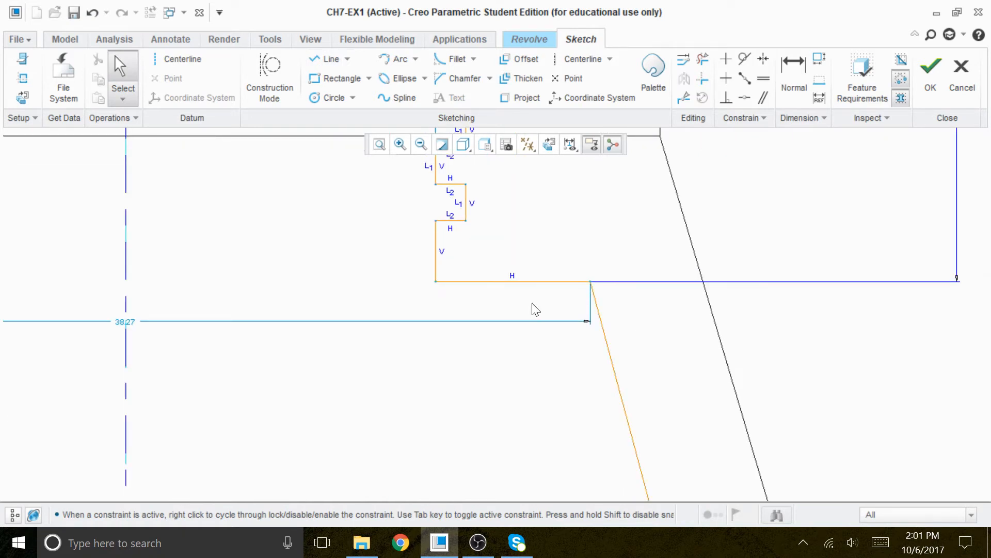
{"action": "left_click", "coordinate": [473, 58]}
{"action": "left_click", "coordinate": [444, 94]}
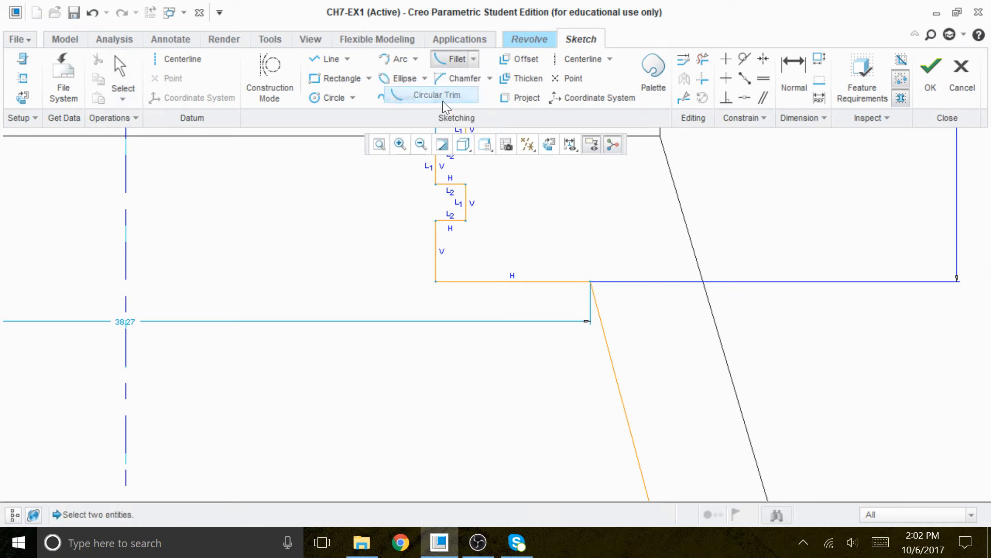
{"action": "left_click", "coordinate": [533, 281]}
{"action": "left_click", "coordinate": [605, 336]}
{"action": "middle_click", "coordinate": [640, 336]}
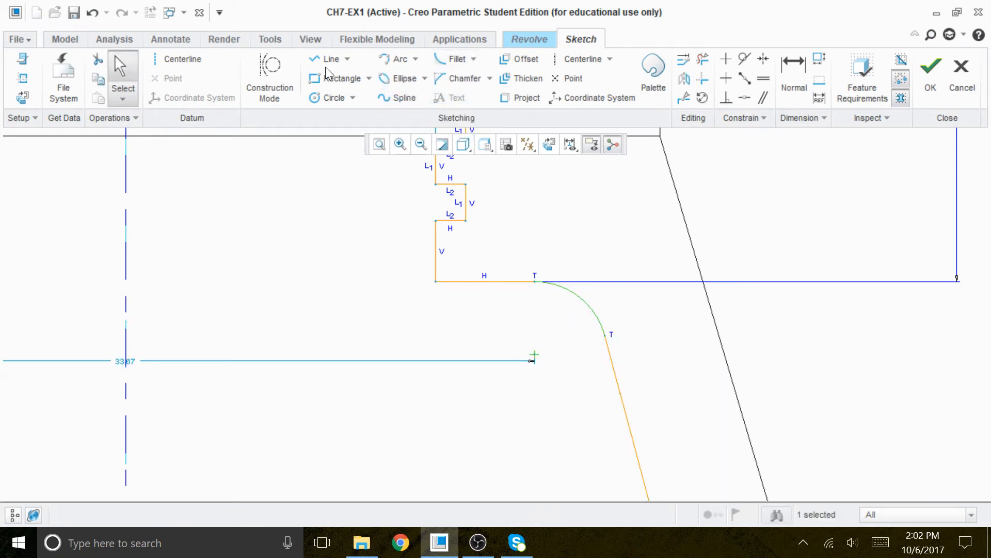
{"action": "left_click", "coordinate": [794, 72]}
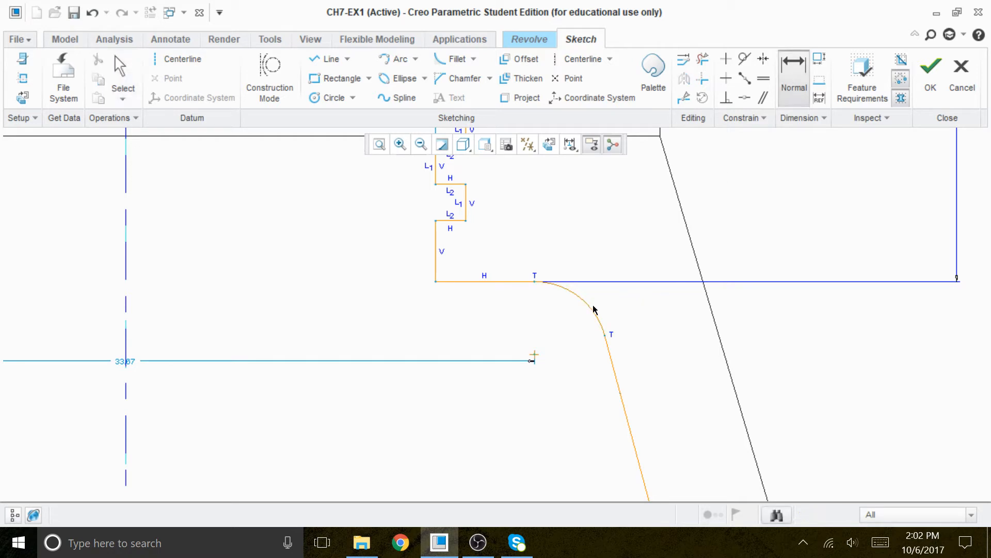
{"action": "middle_click", "coordinate": [648, 259]}
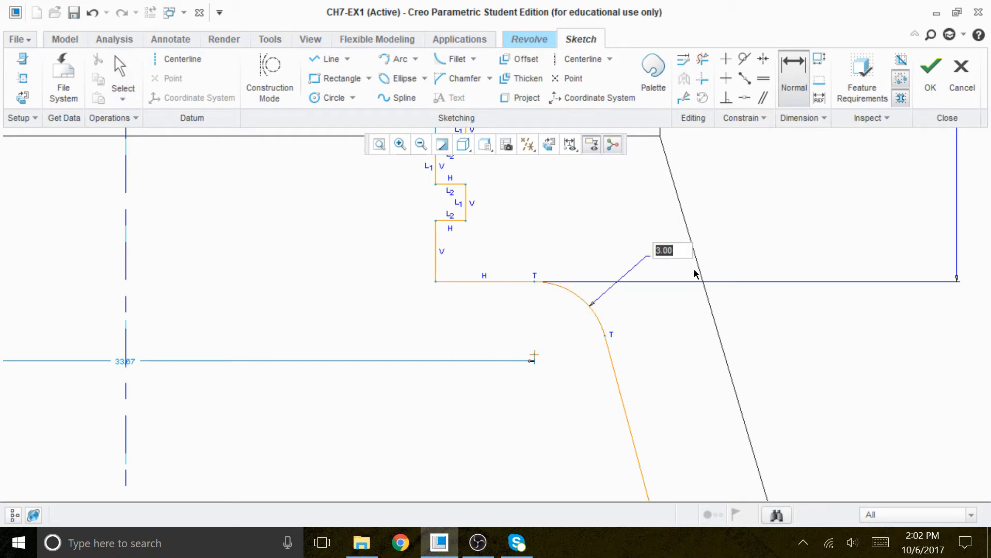
{"action": "type", "text": "4"}
{"action": "key", "text": "Return"}
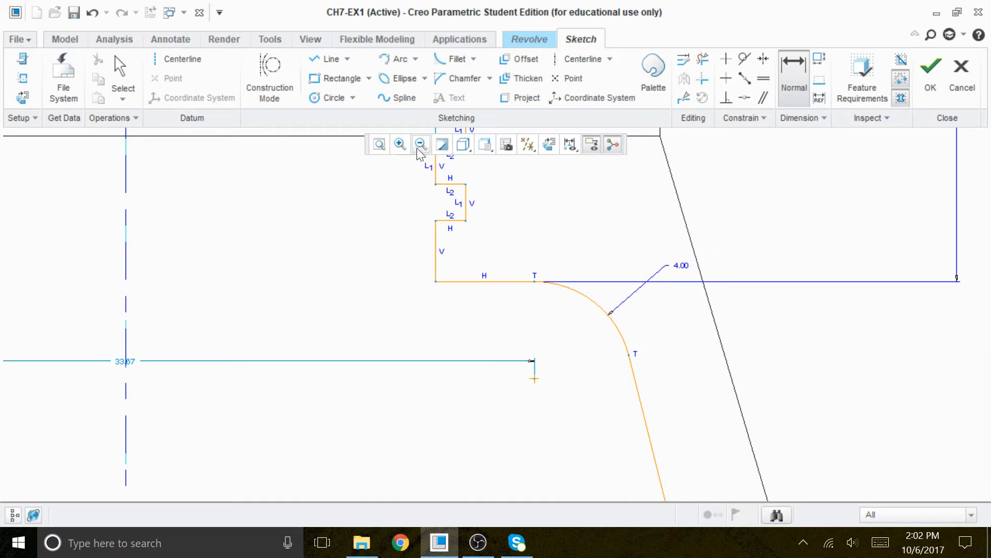
Delete the bottom horizontal line and redraw it from the centerline past the slanted line's lower end.
{"action": "left_click", "coordinate": [379, 144]}
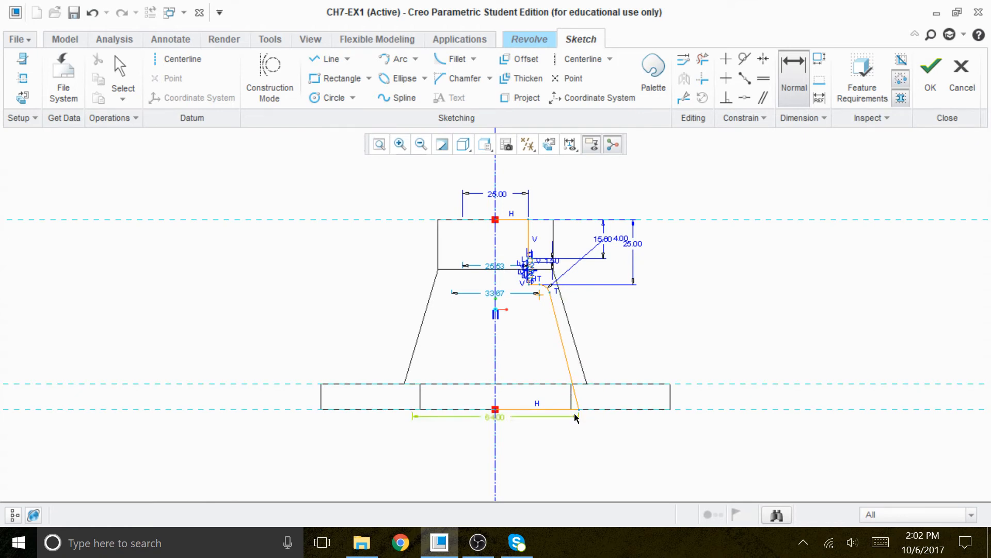
{"action": "scroll", "coordinate": [525, 374], "scroll_direction": "down", "scroll_amount": 2}
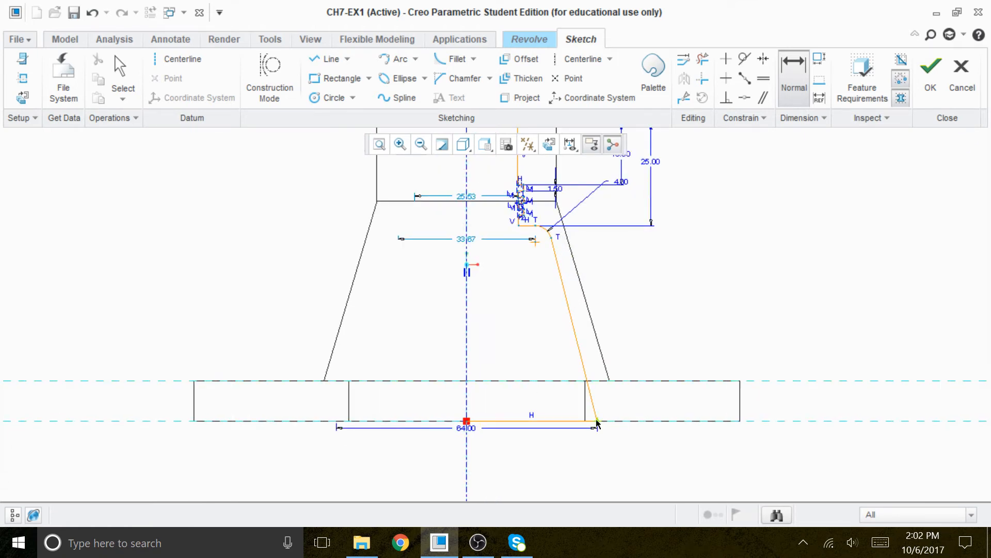
{"action": "left_click", "coordinate": [703, 59]}
{"action": "left_click", "coordinate": [547, 420]}
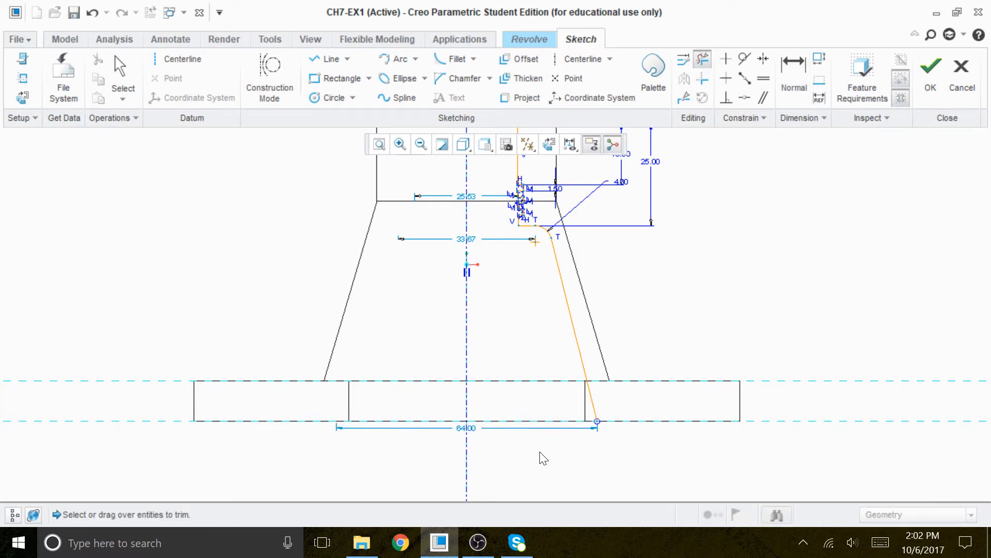
{"action": "left_click", "coordinate": [326, 59]}
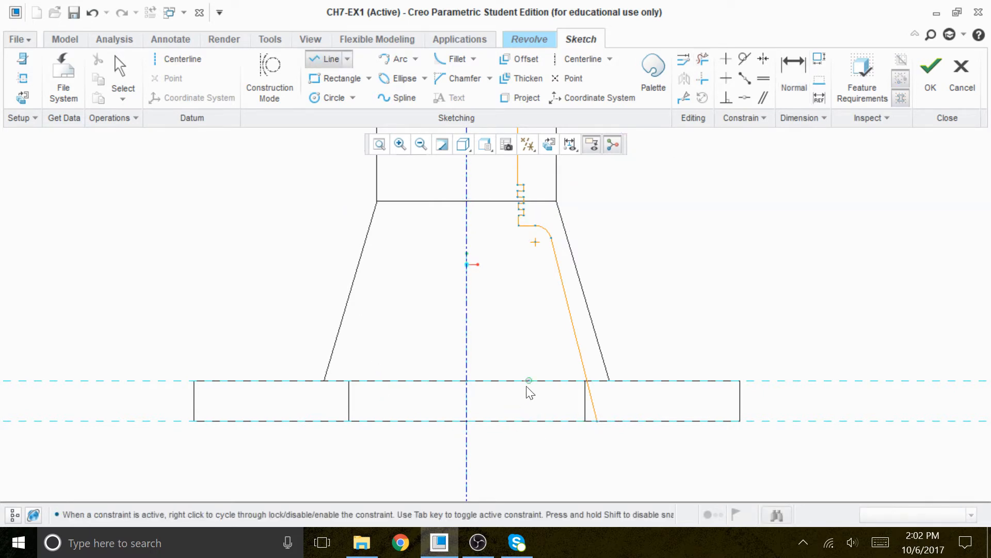
{"action": "left_click", "coordinate": [466, 421]}
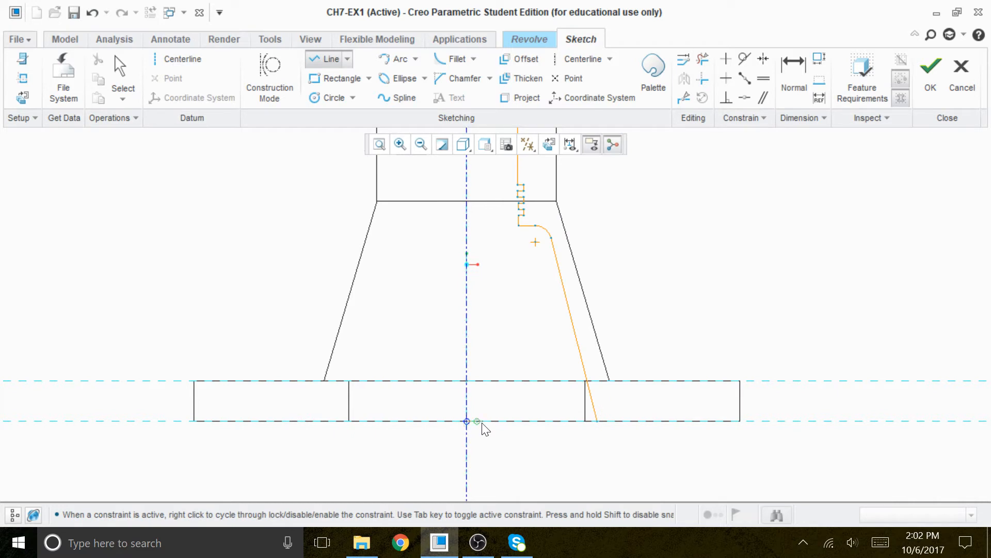
{"action": "left_click", "coordinate": [613, 422]}
{"action": "middle_click", "coordinate": [659, 469]}
{"action": "middle_click", "coordinate": [659, 469]}
{"action": "scroll", "coordinate": [589, 406], "scroll_direction": "down", "scroll_amount": 2}
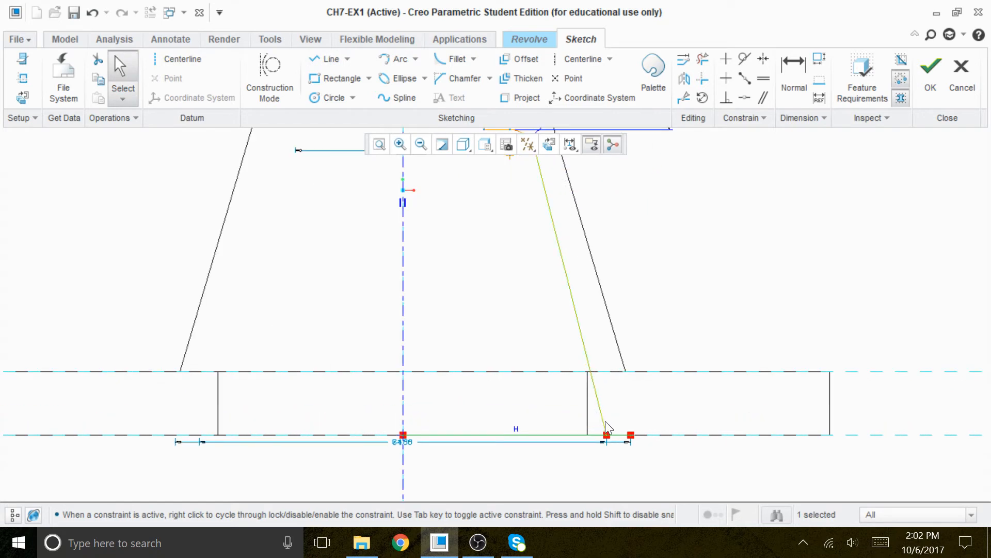
{"action": "left_click", "coordinate": [740, 396]}
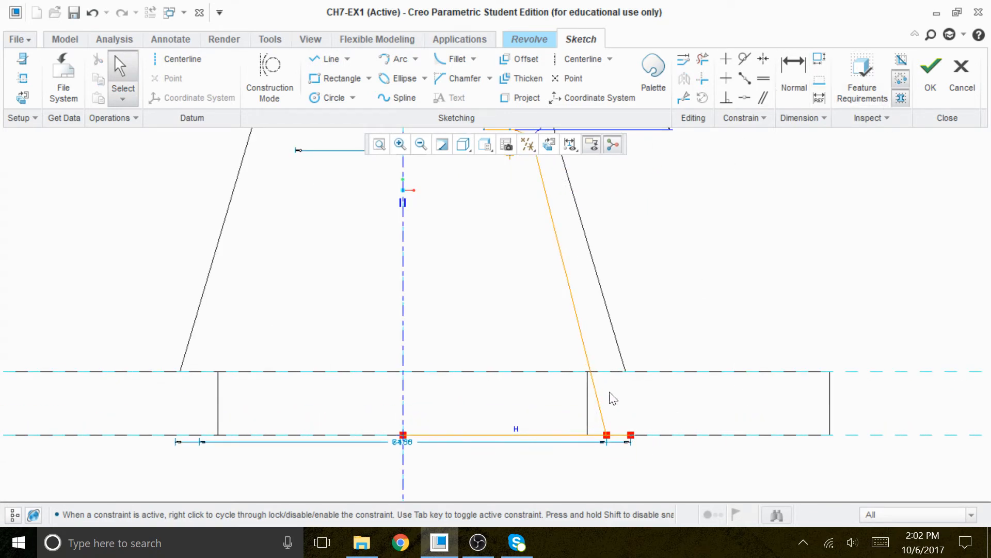
Fillet the corner between the slanted line and the bottom horizontal line and set its radius to 2.
{"action": "left_click", "coordinate": [453, 60]}
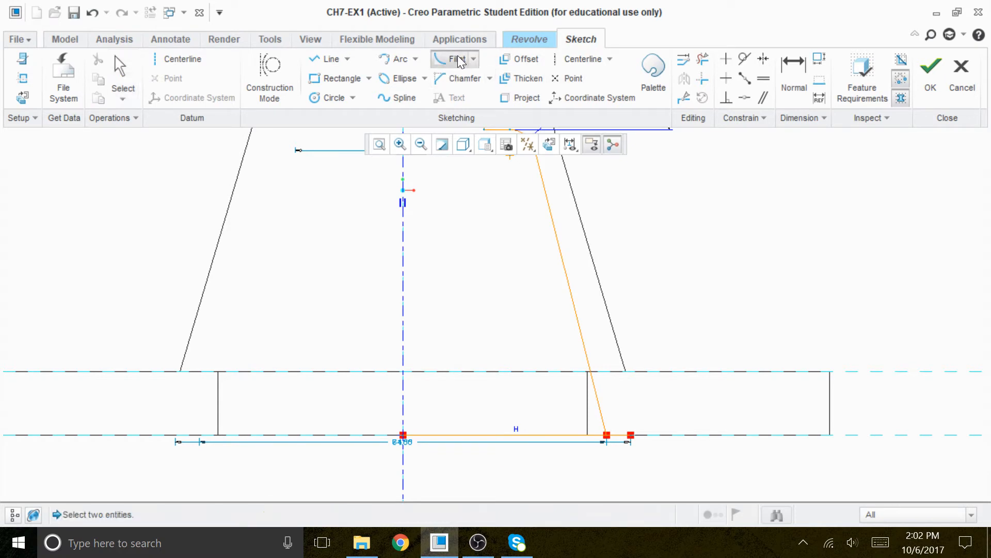
{"action": "left_click", "coordinate": [598, 398]}
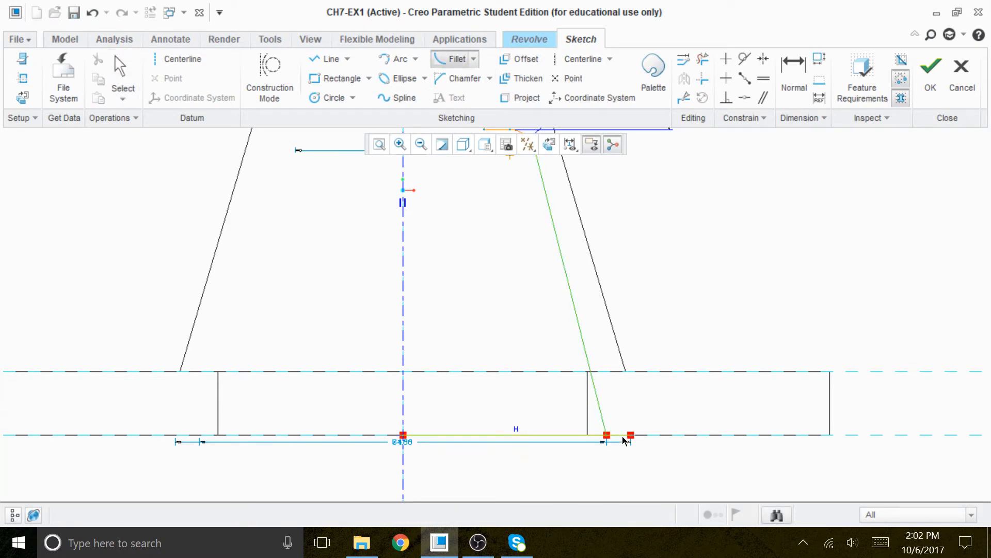
{"action": "left_click", "coordinate": [623, 437]}
{"action": "middle_click", "coordinate": [700, 470]}
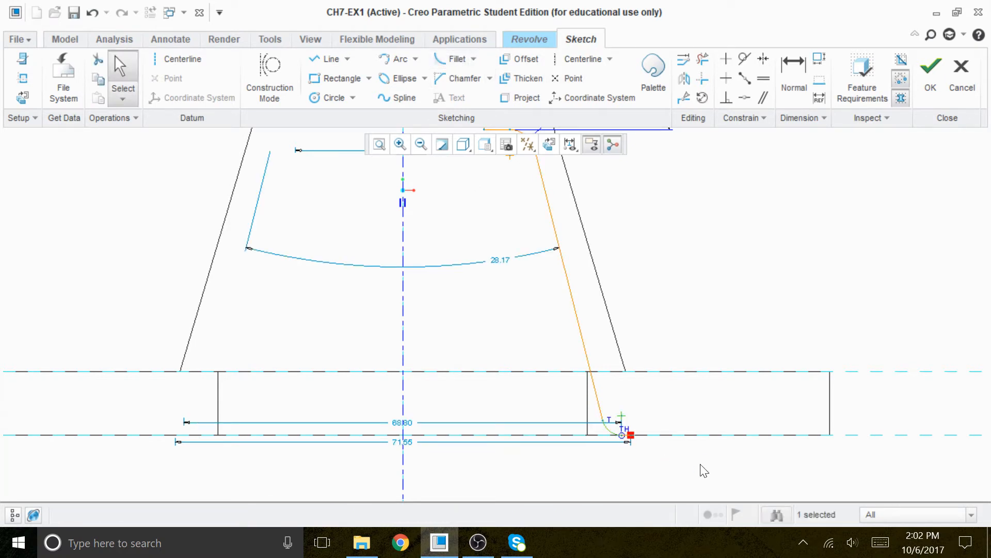
{"action": "left_click", "coordinate": [794, 78]}
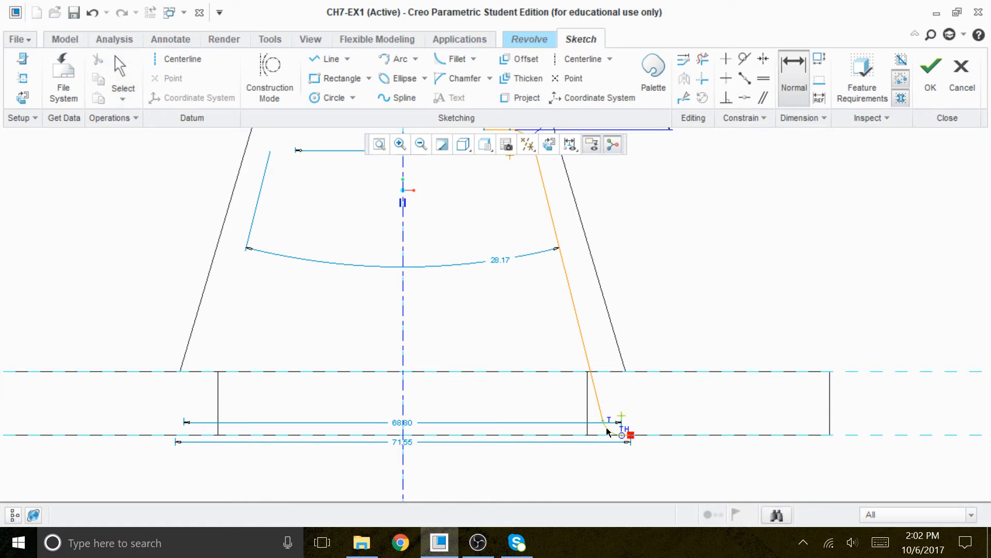
{"action": "middle_click", "coordinate": [649, 404]}
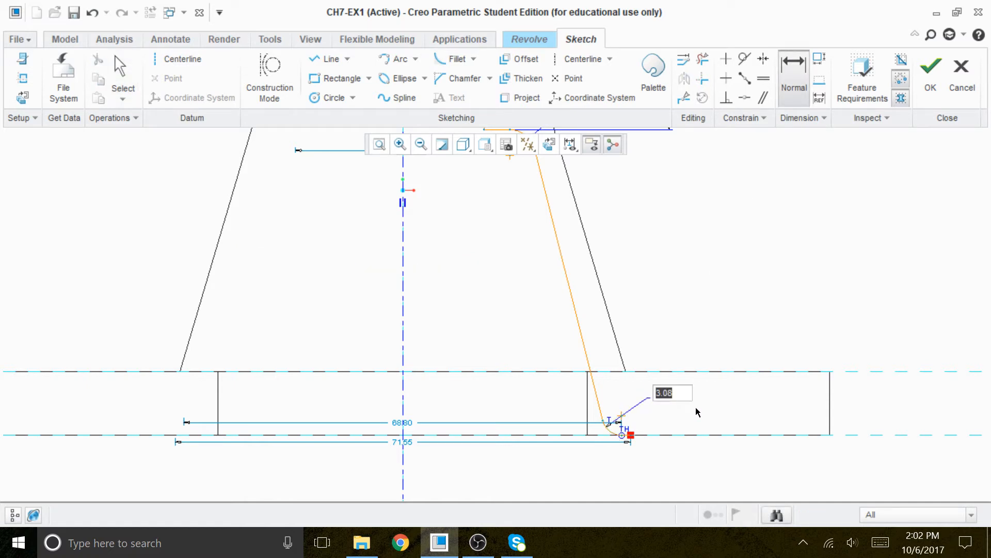
{"action": "type", "text": "2"}
{"action": "key", "text": "Return"}
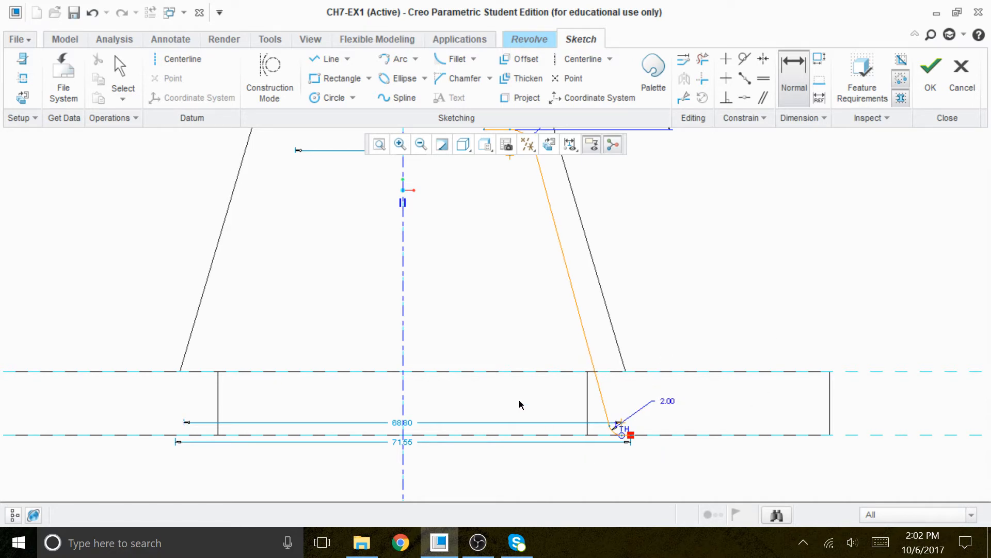
Trim away the short overhang of the bottom line beyond the 2 mm fillet's lower end.
{"action": "scroll", "coordinate": [613, 449], "scroll_direction": "down", "scroll_amount": 3}
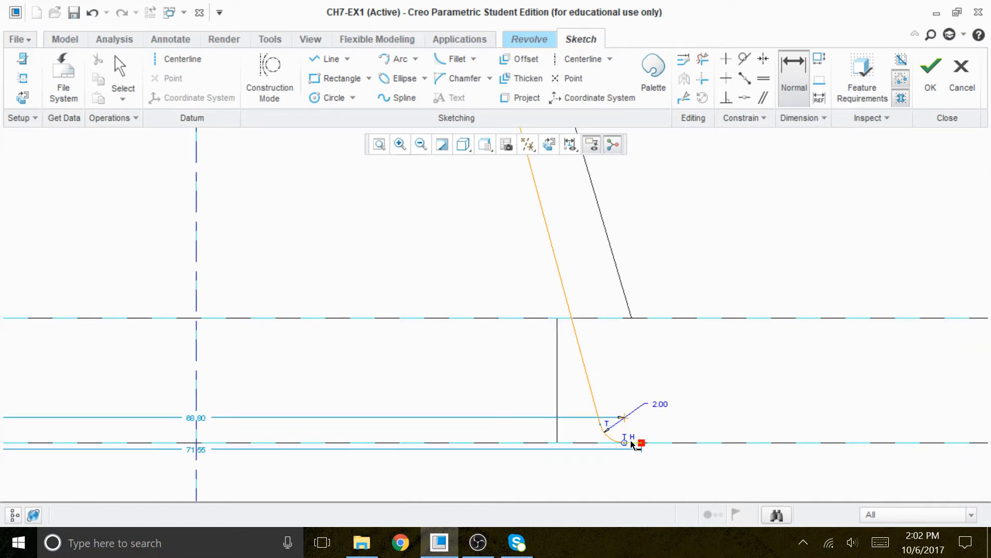
{"action": "scroll", "coordinate": [632, 444], "scroll_direction": "down", "scroll_amount": 2}
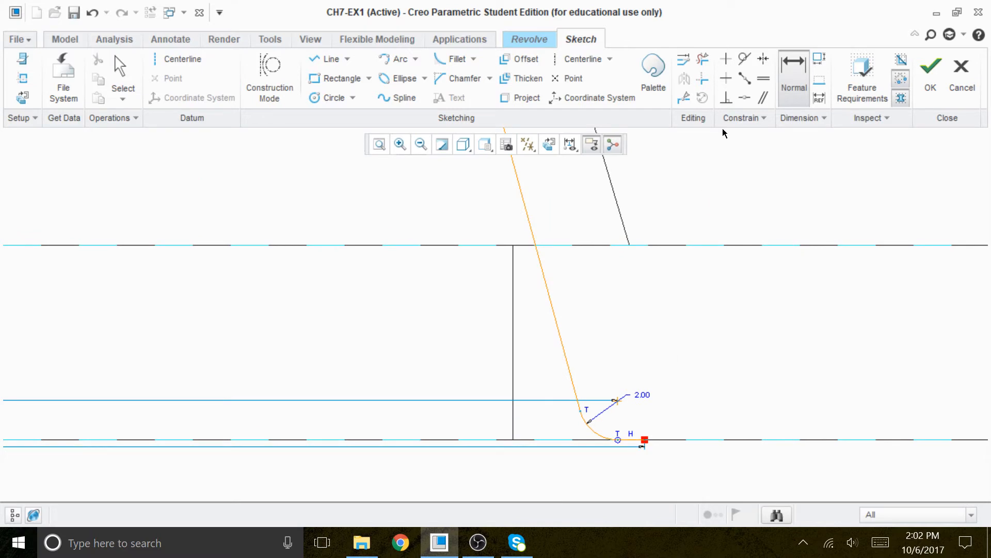
{"action": "left_click", "coordinate": [703, 58]}
{"action": "left_click", "coordinate": [641, 442]}
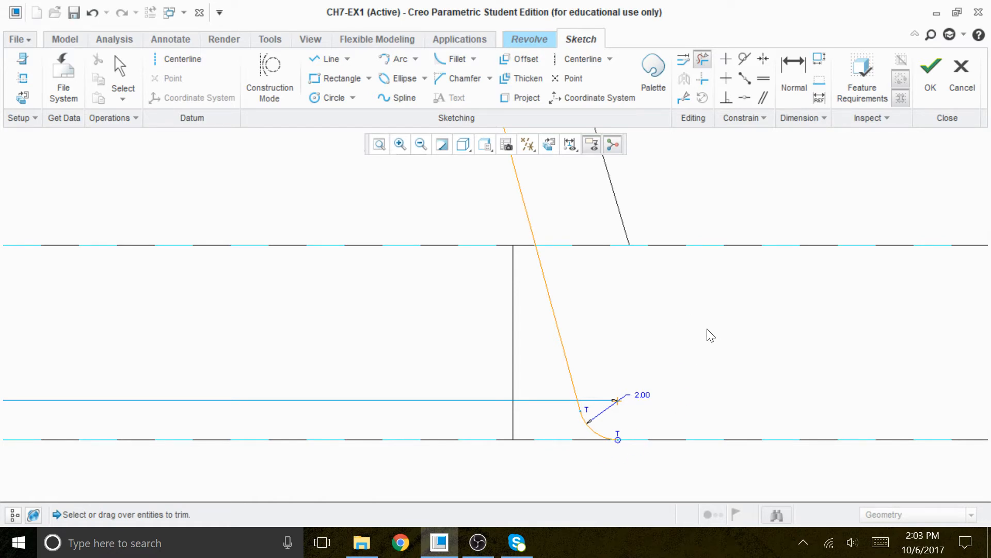
Draw the bottom horizontal line from the centerline to the lower end of the 2 mm fillet.
{"action": "scroll", "coordinate": [710, 335], "scroll_direction": "up", "scroll_amount": 1}
{"action": "left_click", "coordinate": [326, 59]}
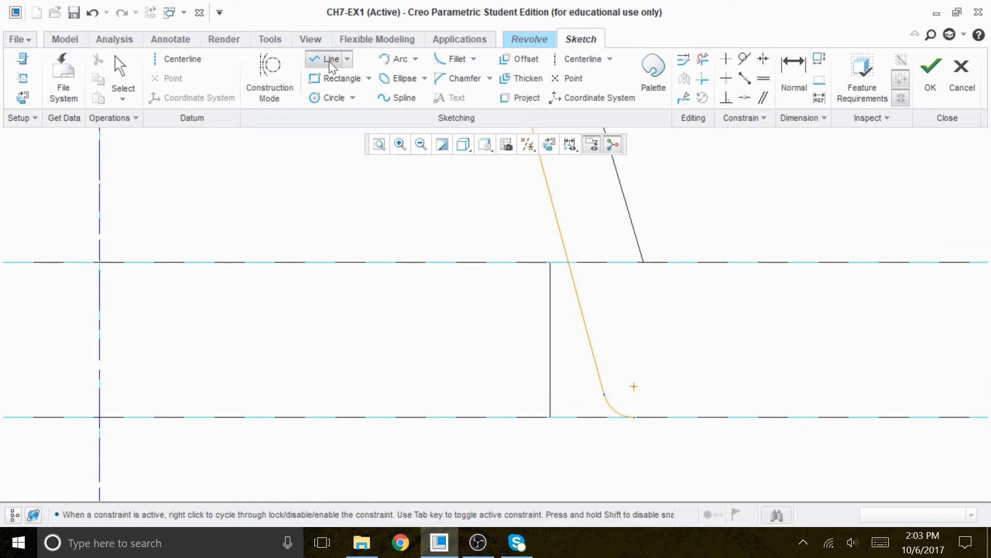
{"action": "left_click", "coordinate": [101, 417]}
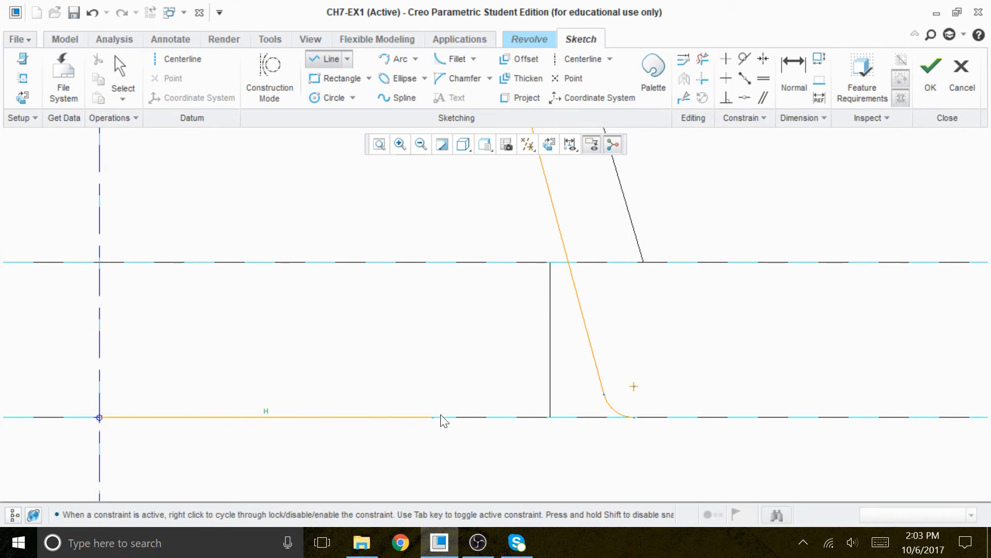
{"action": "left_click", "coordinate": [635, 417]}
{"action": "middle_click", "coordinate": [721, 315]}
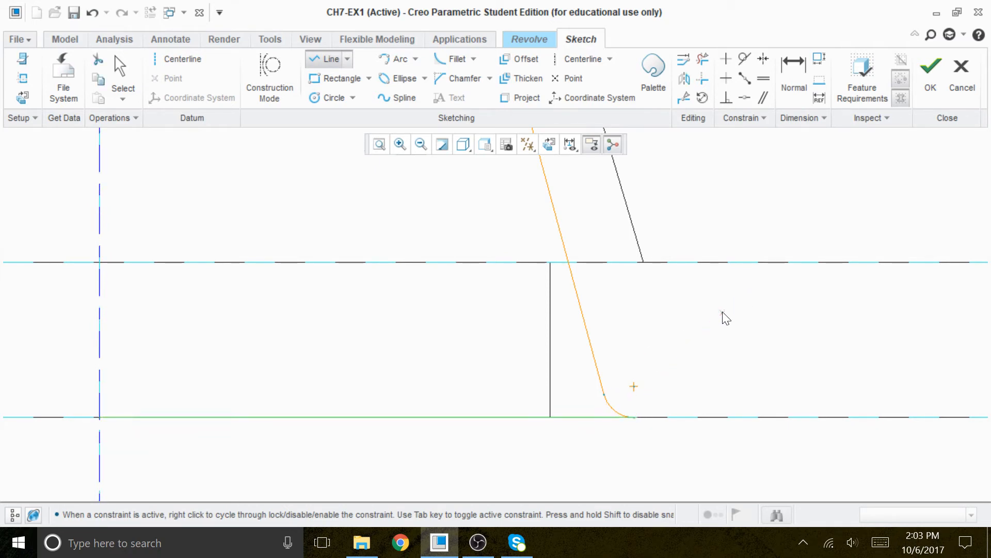
{"action": "middle_click", "coordinate": [722, 317]}
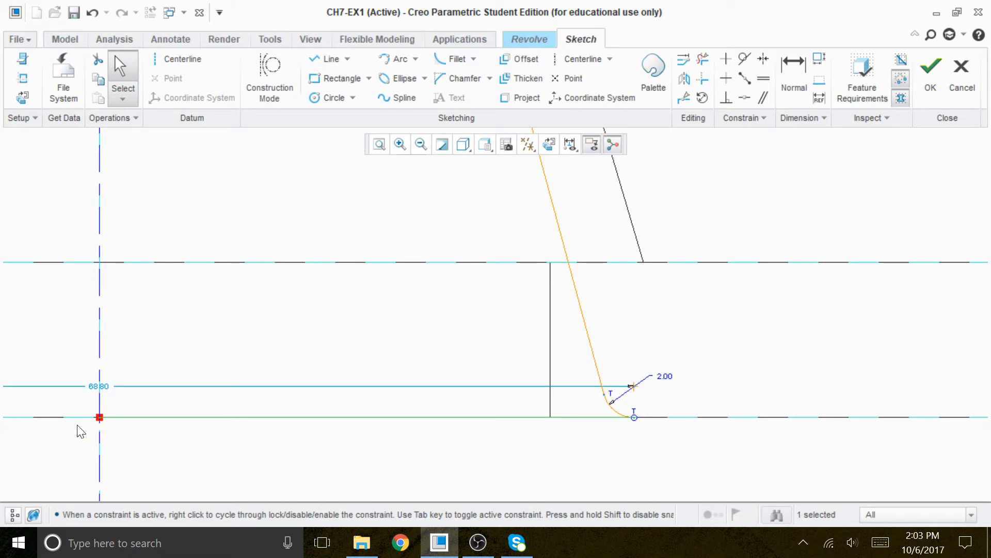
Set the bottom line's length dimension to 64.
{"action": "left_click_drag", "start_coordinate": [109, 394], "coordinate": [153, 456]}
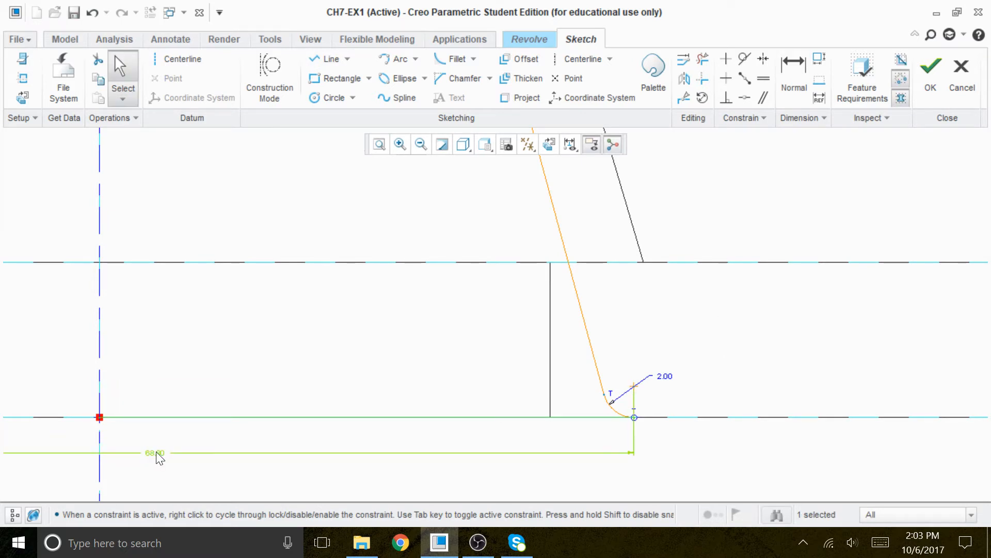
{"action": "double_click", "coordinate": [155, 453]}
{"action": "type", "text": "6"}
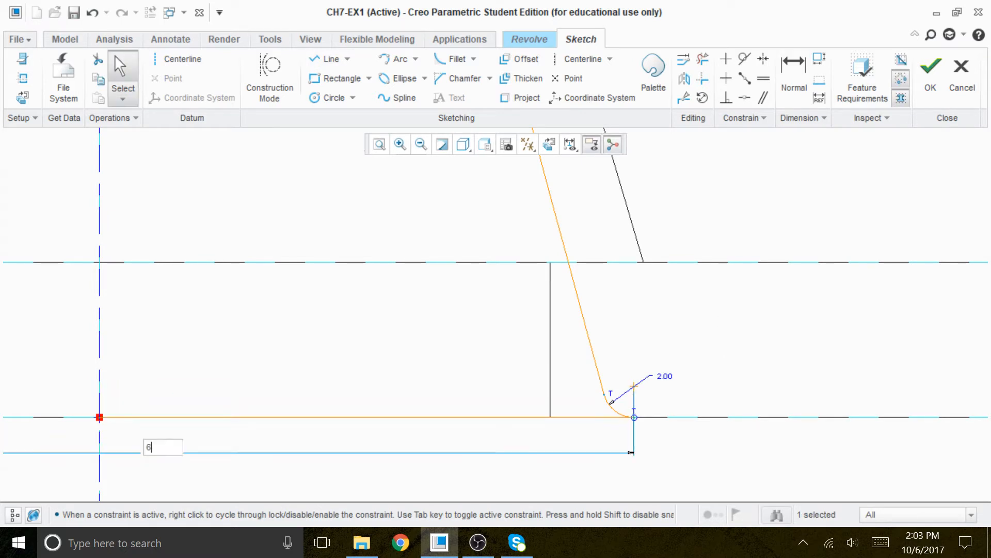
{"action": "type", "text": "4"}
{"action": "key", "text": "Return"}
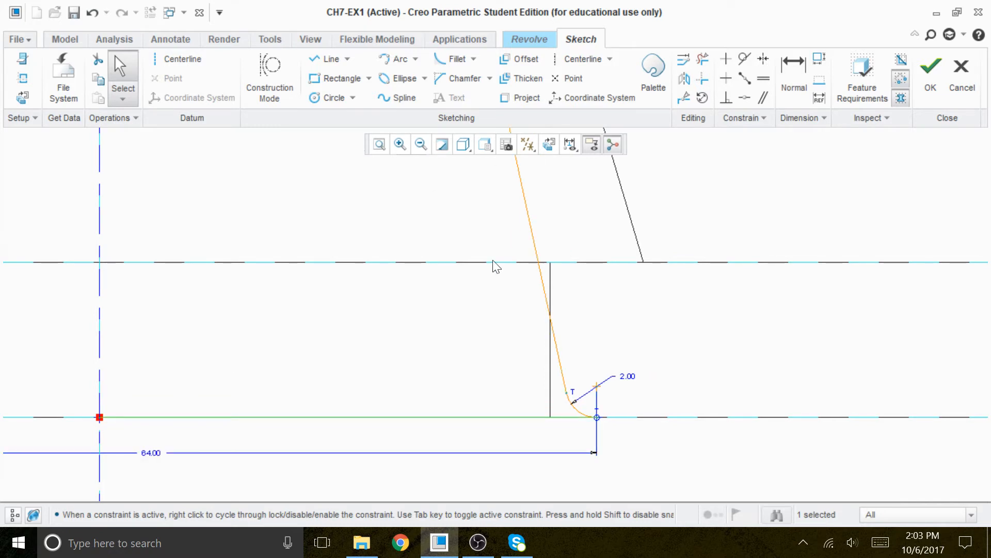
Dimension the angle between the slanted line and the bottom line and set it to 75.
{"action": "left_click", "coordinate": [701, 363]}
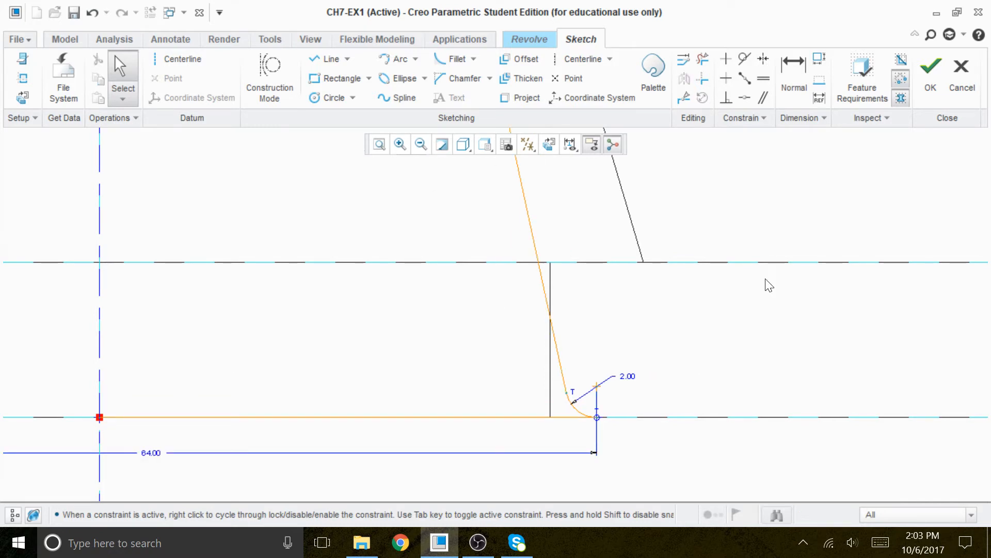
{"action": "left_click", "coordinate": [790, 77]}
{"action": "left_click", "coordinate": [530, 234]}
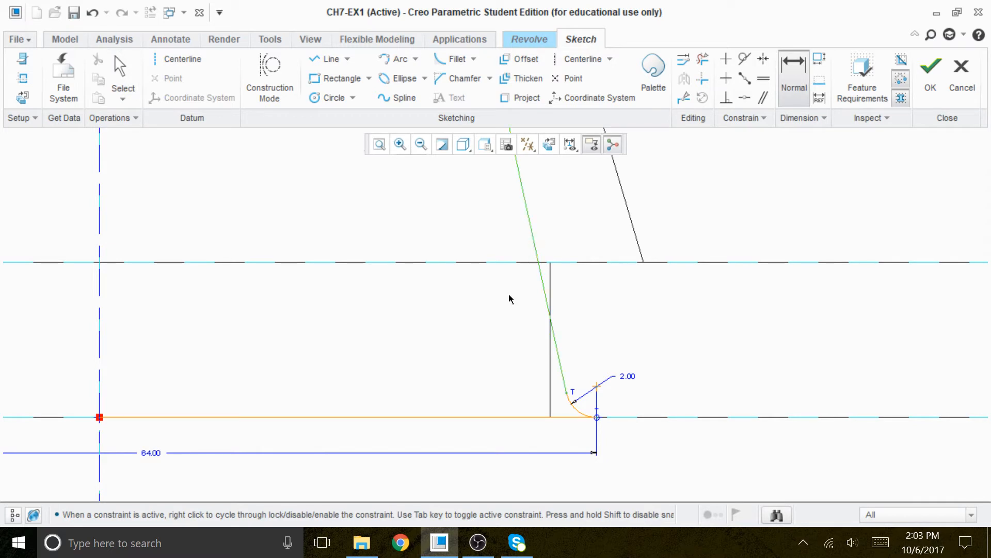
{"action": "left_click", "coordinate": [464, 416]}
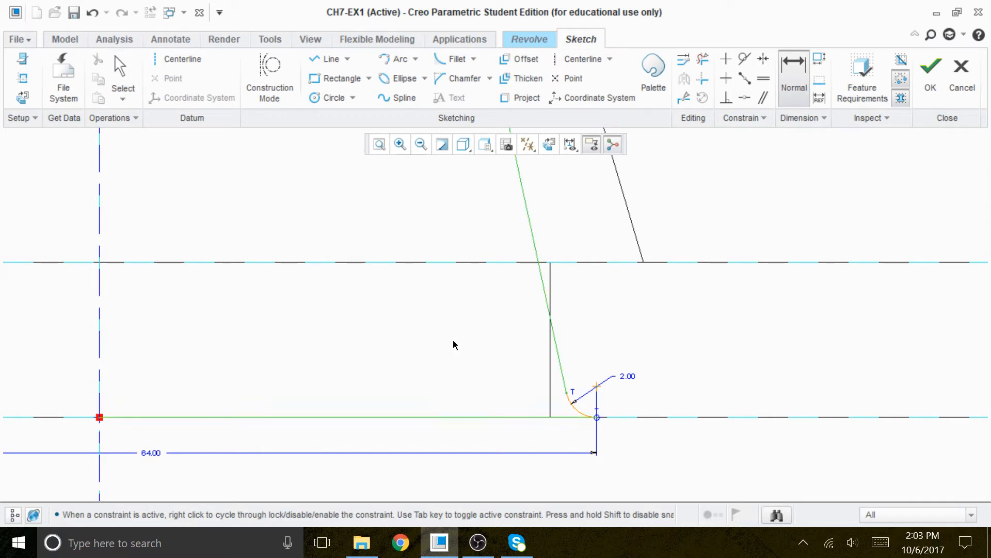
{"action": "middle_click", "coordinate": [455, 341]}
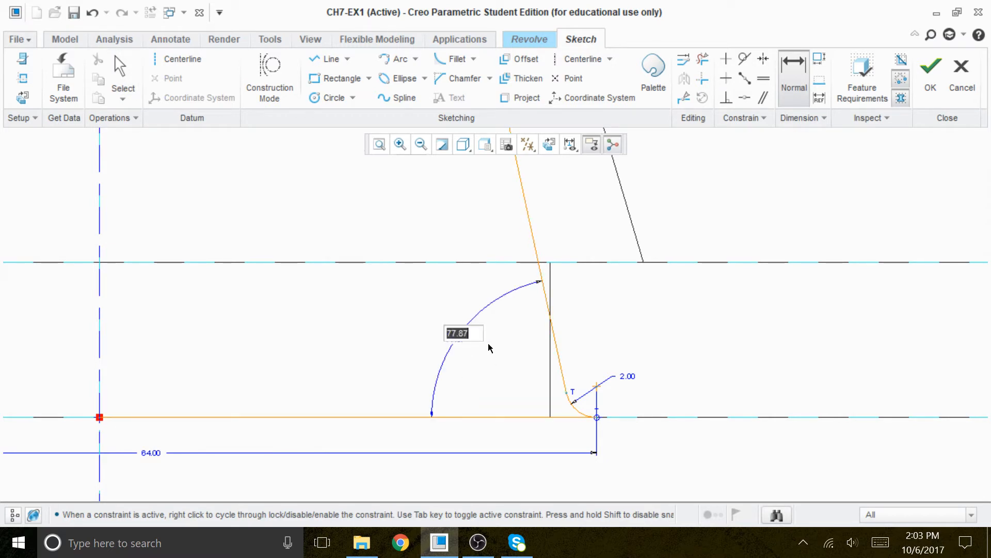
{"action": "type", "text": "75"}
{"action": "key", "text": "Return"}
Zoom in to examine the stepped upper part of the profile and its dimensions.
{"action": "middle_click_drag", "start_coordinate": [626, 357], "coordinate": [576, 286]}
{"action": "left_click", "coordinate": [551, 145]}
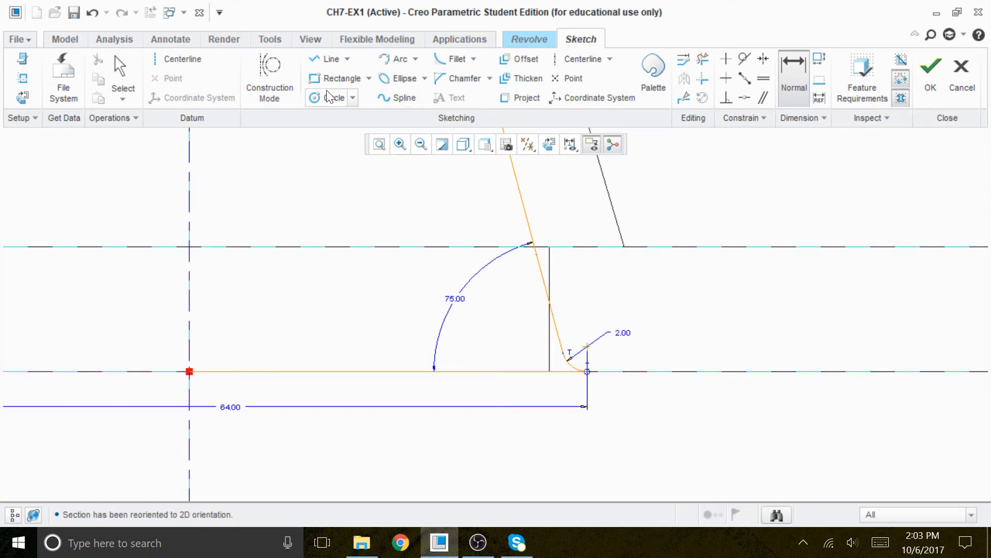
{"action": "left_click", "coordinate": [380, 144]}
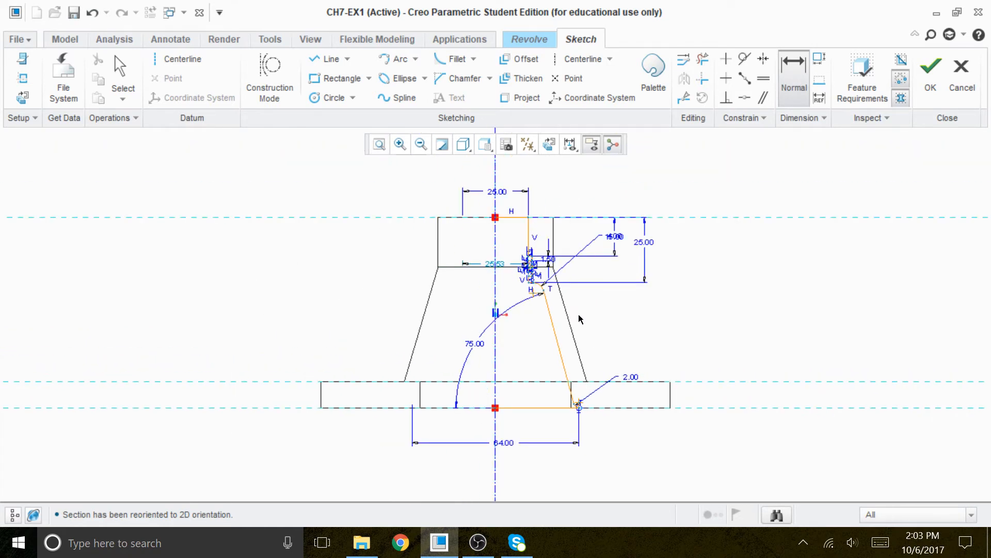
{"action": "middle_click", "coordinate": [635, 319]}
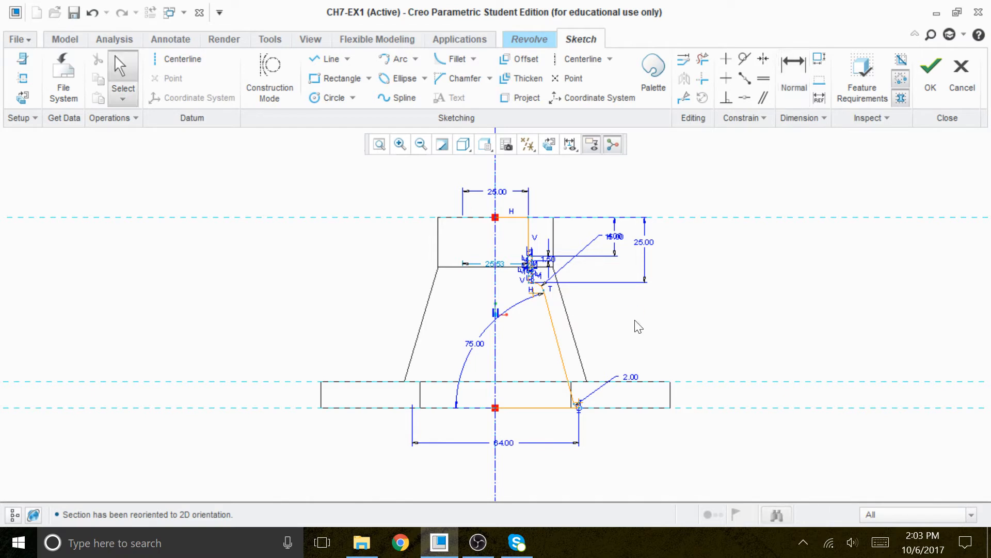
{"action": "scroll", "coordinate": [535, 256], "scroll_direction": "up", "scroll_amount": 3}
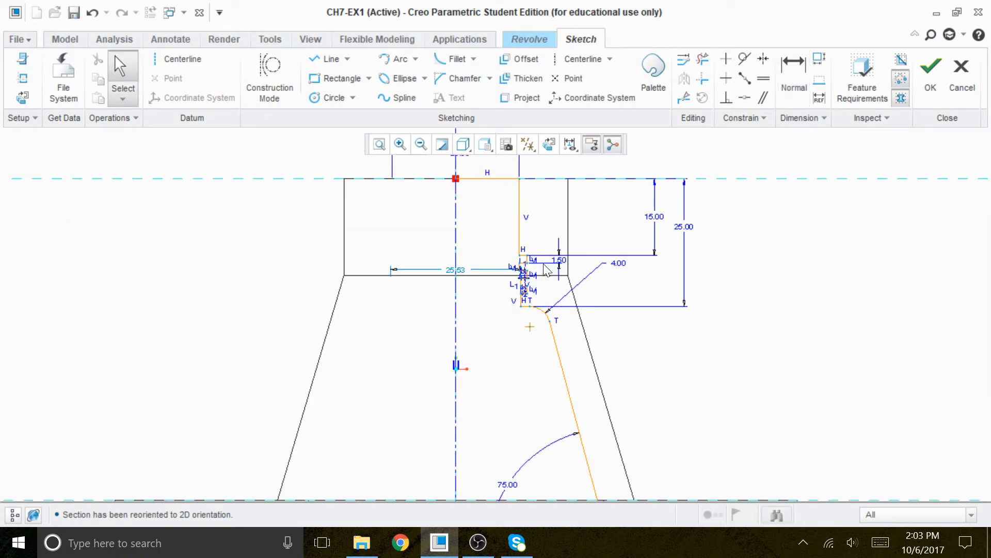
{"action": "scroll", "coordinate": [537, 280], "scroll_direction": "up", "scroll_amount": 1}
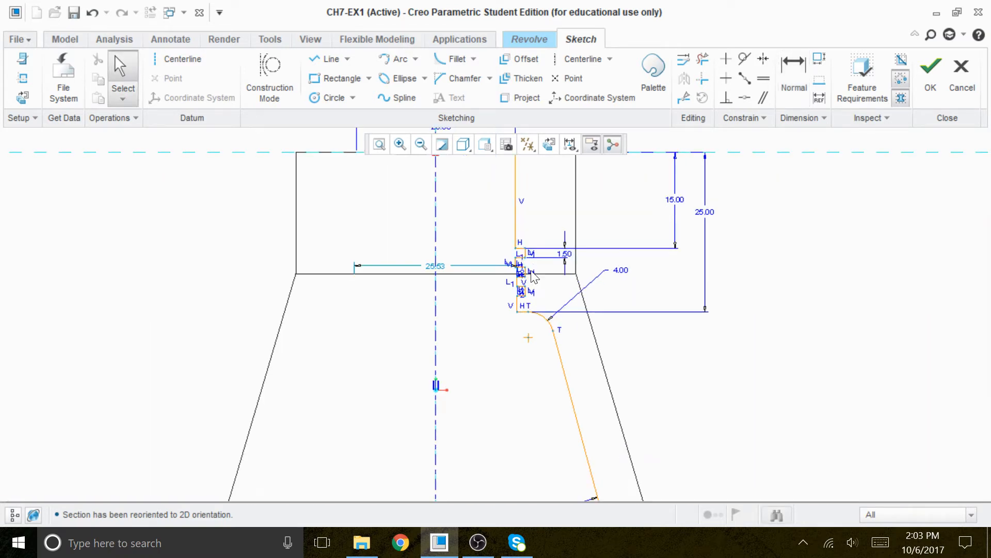
{"action": "scroll", "coordinate": [537, 249], "scroll_direction": "up", "scroll_amount": 2}
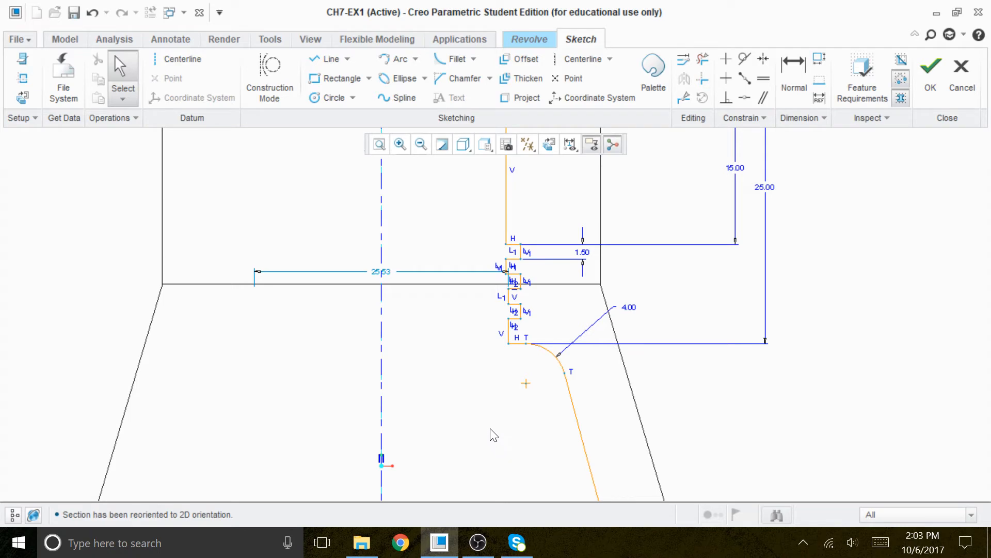
{"action": "left_click", "coordinate": [379, 145]}
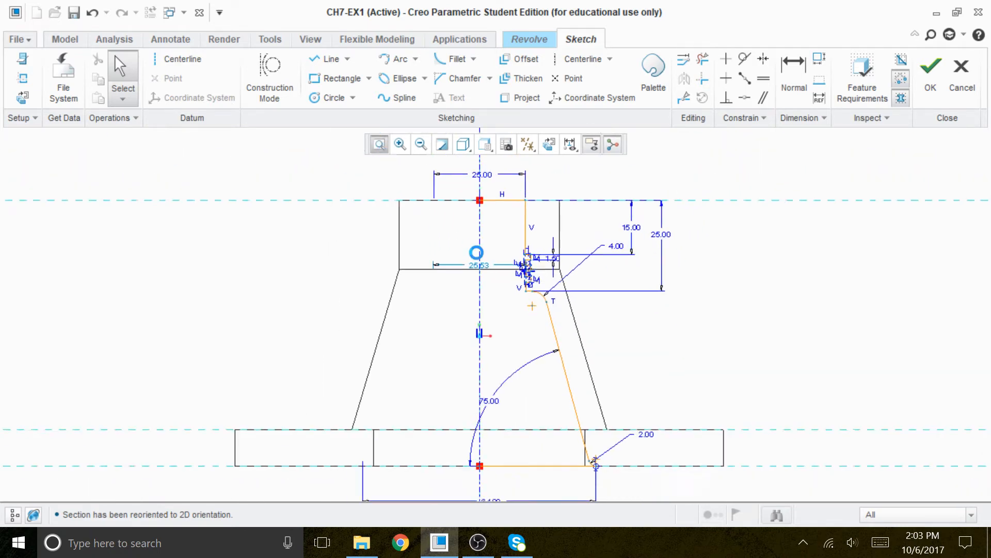
Close the profile with a vertical line along the centerline from the top line down to the bottom line.
{"action": "left_click", "coordinate": [326, 58]}
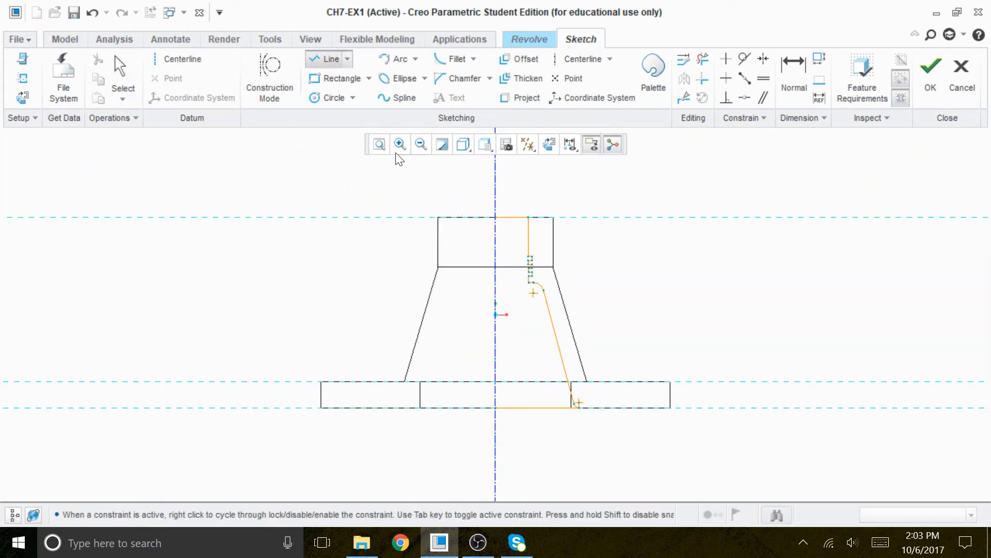
{"action": "left_click", "coordinate": [494, 218]}
{"action": "left_click", "coordinate": [495, 407]}
{"action": "middle_click", "coordinate": [736, 268]}
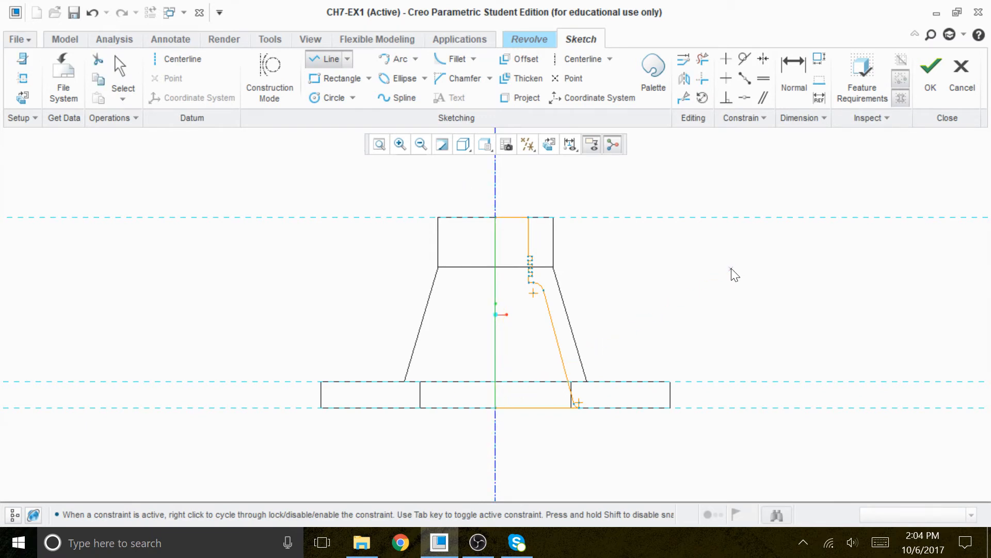
{"action": "middle_click", "coordinate": [731, 268]}
Show the model shaded, finish the sketch and complete the 360° revolve as a material-removing cut.
{"action": "scroll", "coordinate": [599, 318], "scroll_direction": "up", "scroll_amount": 1}
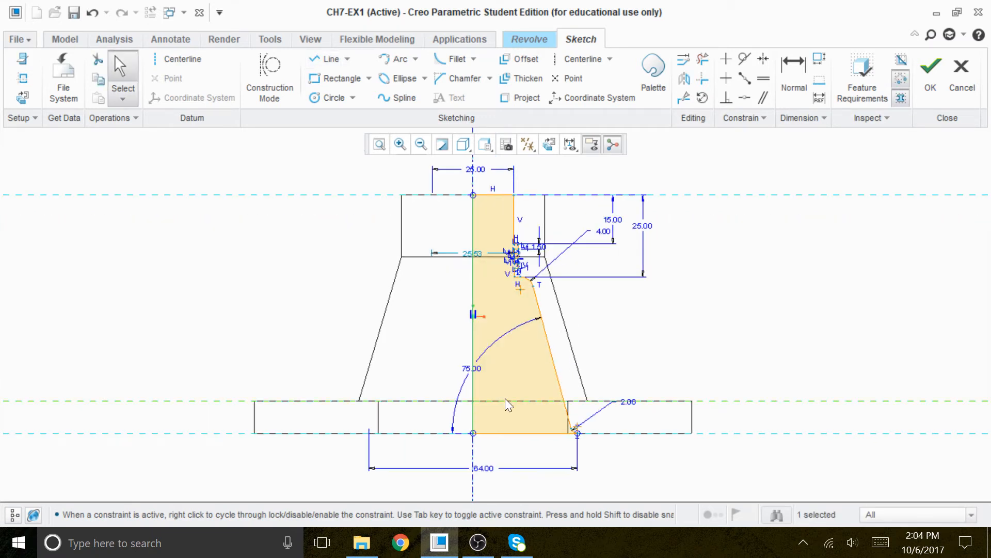
{"action": "left_click_drag", "start_coordinate": [476, 366], "coordinate": [514, 381]}
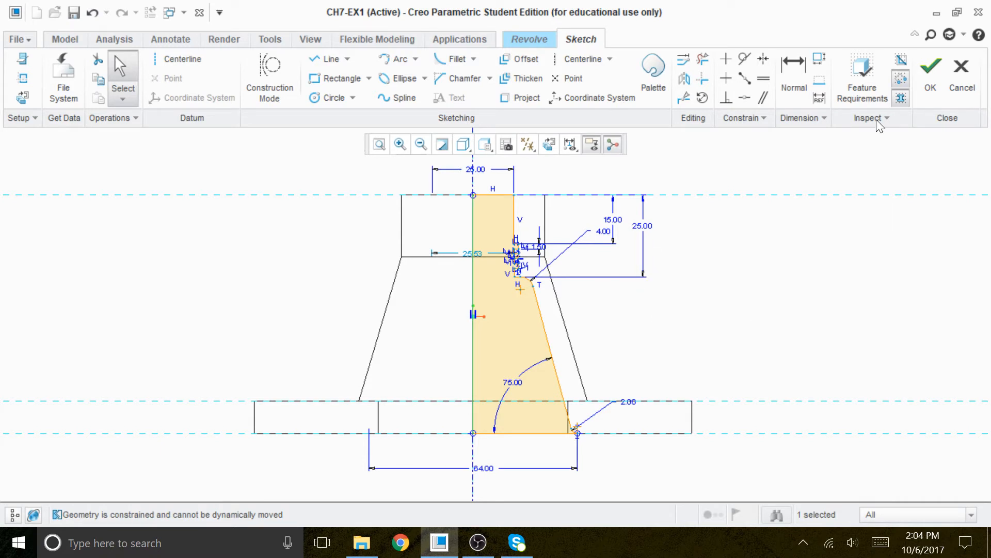
{"action": "left_click", "coordinate": [460, 149]}
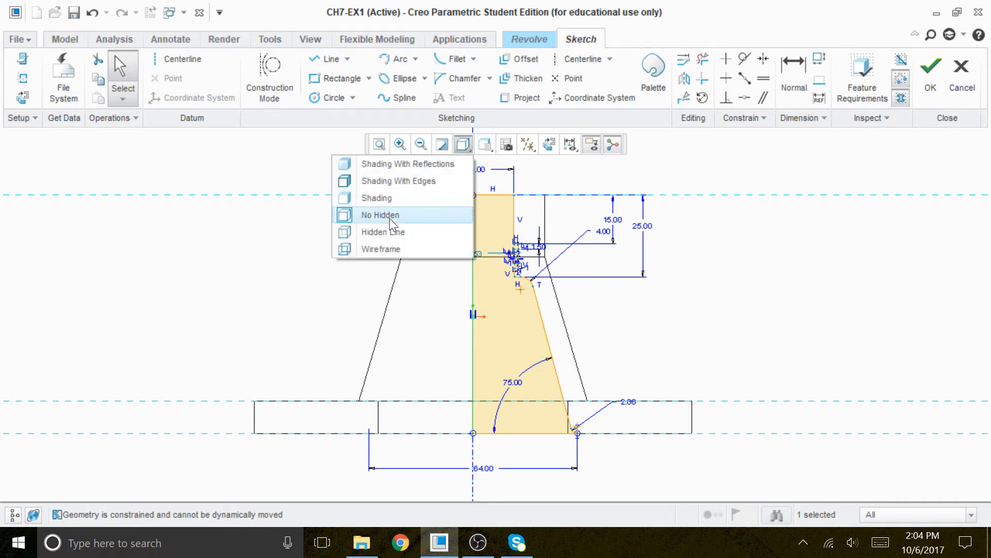
{"action": "left_click", "coordinate": [392, 201]}
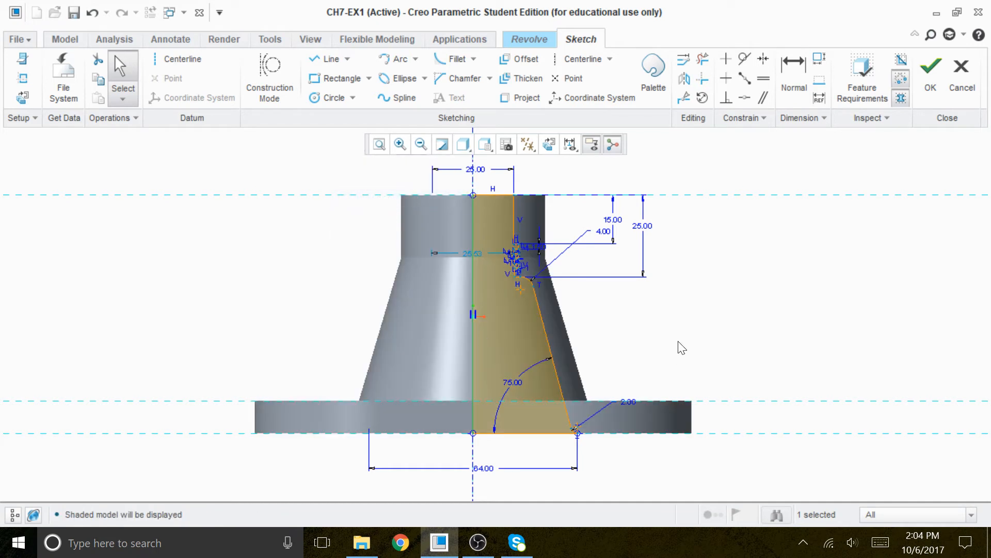
{"action": "left_click", "coordinate": [932, 75]}
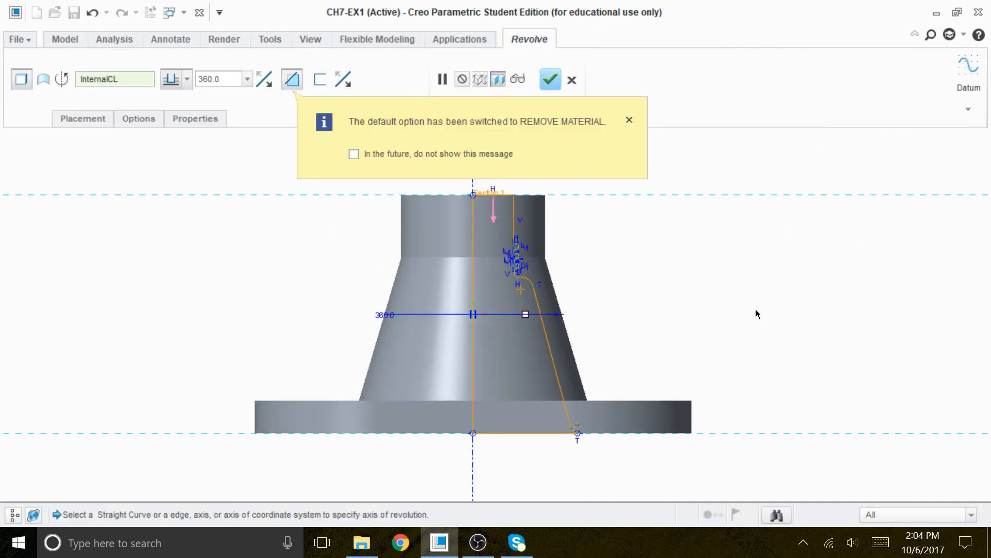
{"action": "middle_click_drag", "start_coordinate": [758, 314], "coordinate": [719, 340]}
{"action": "left_click", "coordinate": [550, 79]}
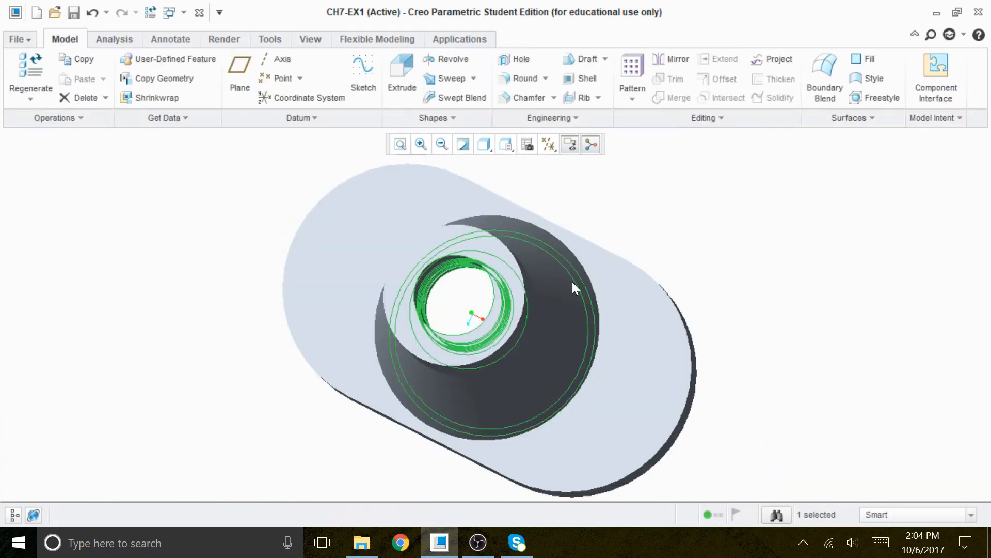
Start a new extrusion and open its sketch on the top face of the boss, oriented to the sketch plane.
{"action": "middle_click_drag", "start_coordinate": [500, 309], "coordinate": [645, 304]}
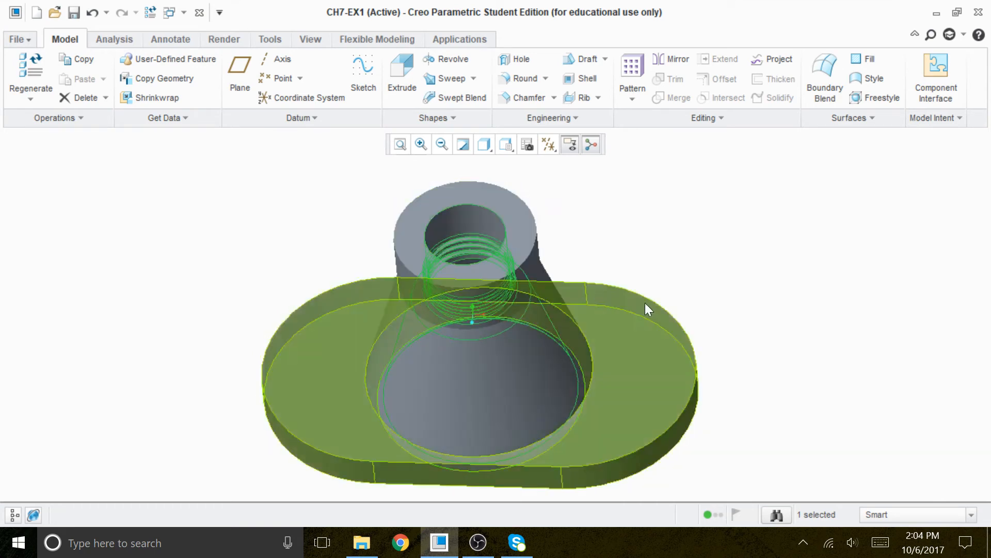
{"action": "left_click", "coordinate": [704, 271]}
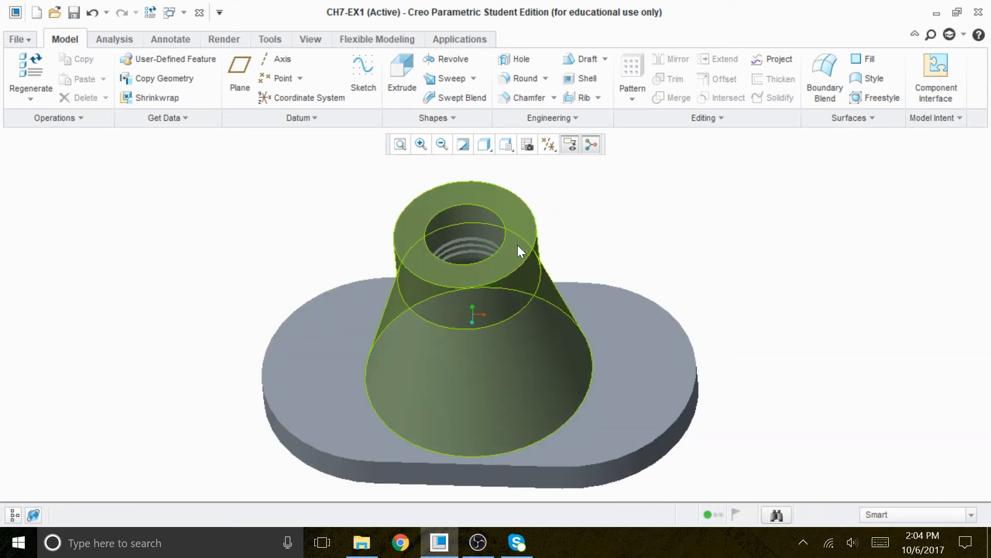
{"action": "scroll", "coordinate": [485, 223], "scroll_direction": "down", "scroll_amount": 3}
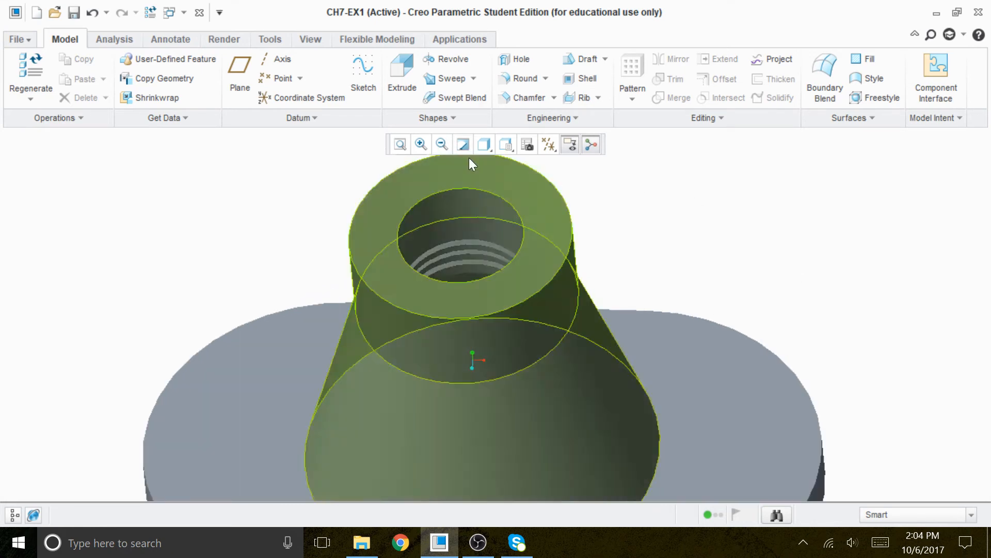
{"action": "left_click", "coordinate": [401, 72]}
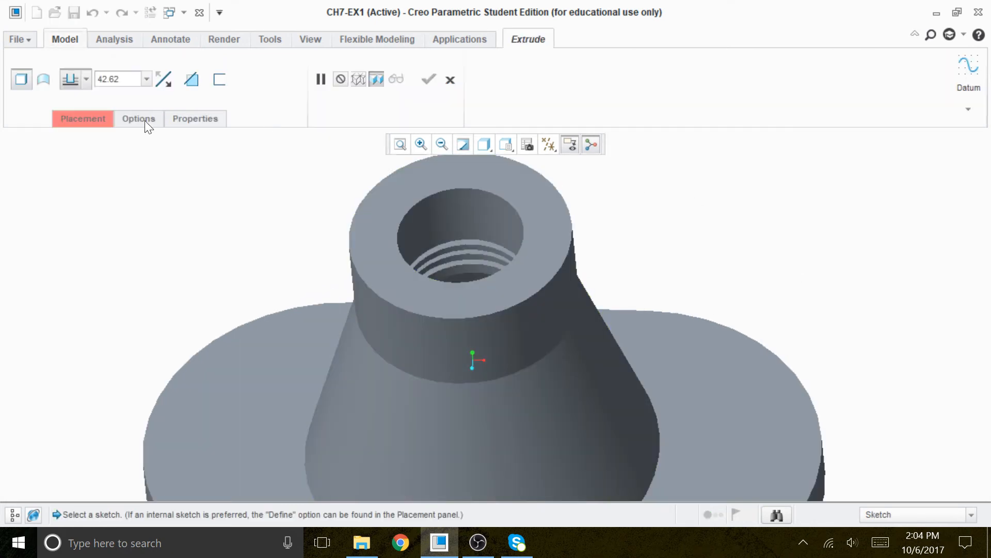
{"action": "left_click", "coordinate": [100, 117]}
{"action": "left_click", "coordinate": [259, 196]}
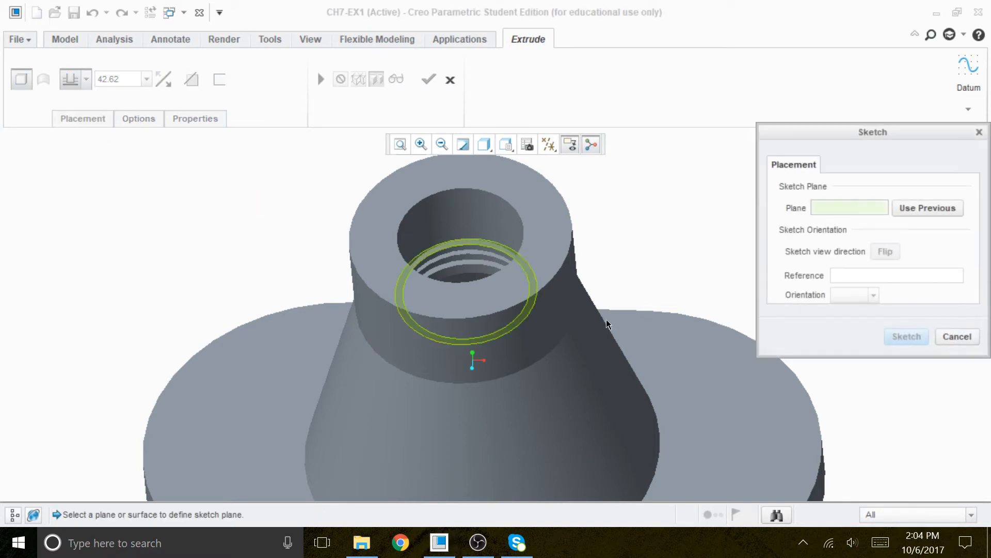
{"action": "left_click", "coordinate": [568, 242]}
{"action": "left_click", "coordinate": [907, 336]}
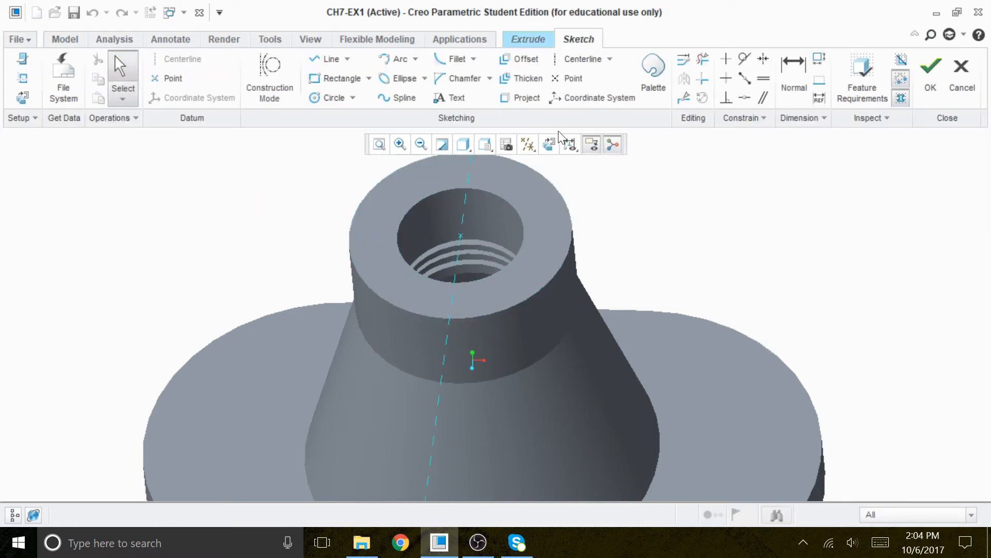
{"action": "left_click", "coordinate": [549, 145]}
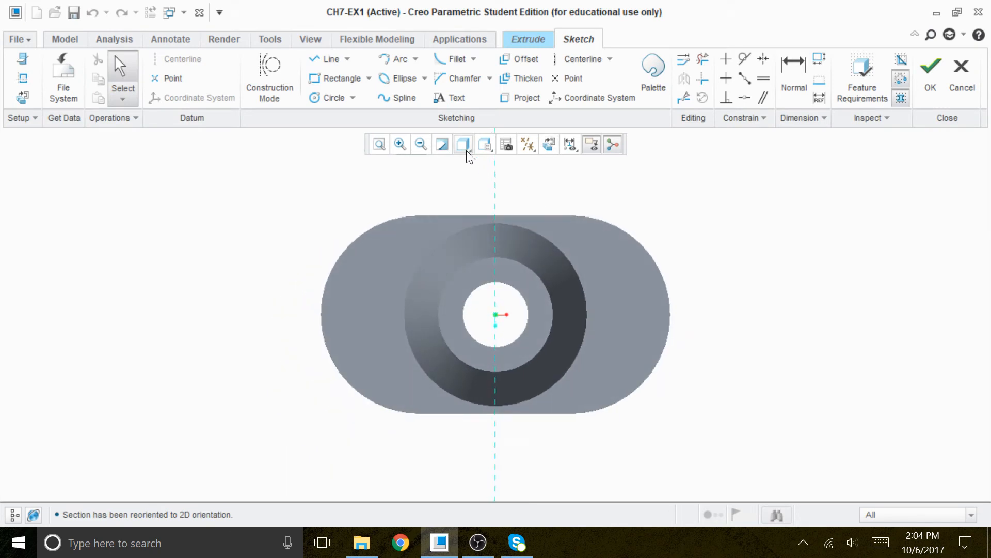
Show the model without hidden lines and add the boss's outer circular edge as a sketch reference.
{"action": "left_click", "coordinate": [467, 151]}
{"action": "left_click", "coordinate": [393, 217]}
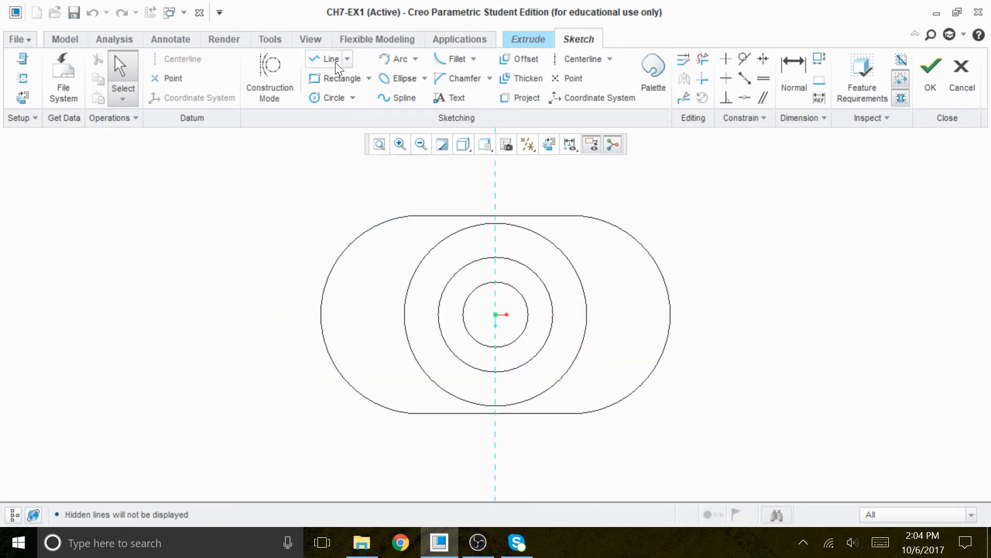
{"action": "right_click", "coordinate": [806, 212]}
{"action": "left_click", "coordinate": [748, 234]}
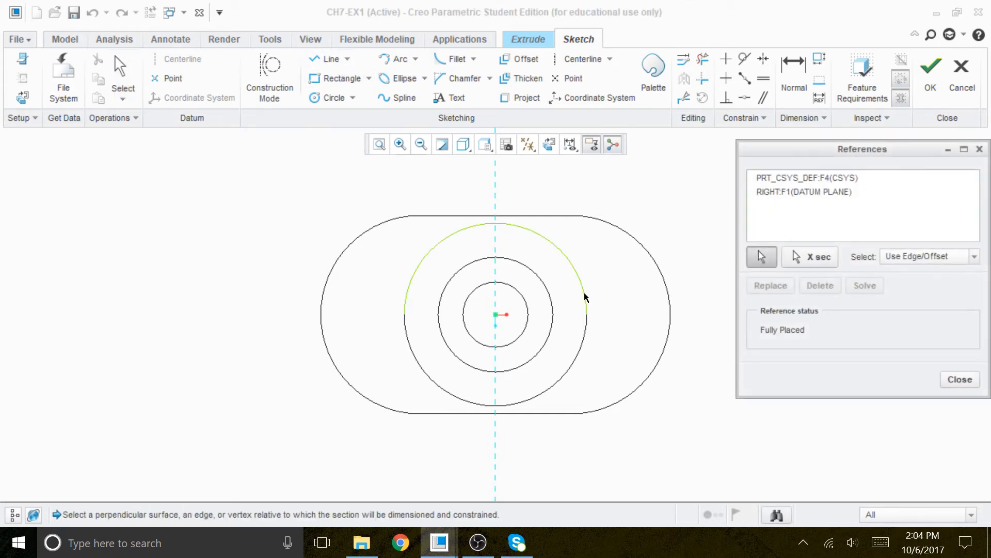
{"action": "left_click", "coordinate": [586, 297]}
{"action": "left_click", "coordinate": [863, 289]}
{"action": "left_click", "coordinate": [960, 379]}
Sketch a circle centered on the sketch origin, inside the boss's outer edge.
{"action": "left_click", "coordinate": [332, 98]}
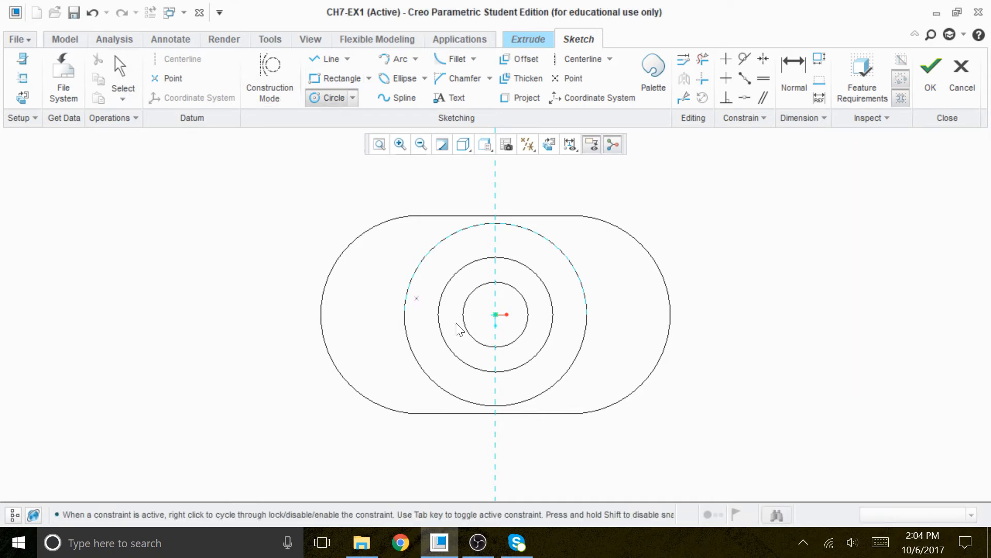
{"action": "left_click", "coordinate": [495, 314]}
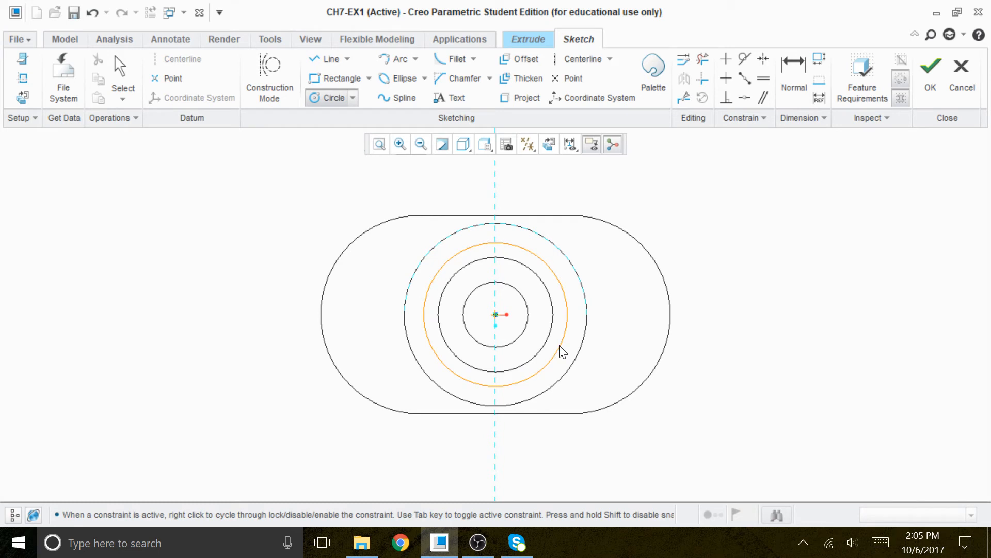
{"action": "left_click", "coordinate": [560, 345]}
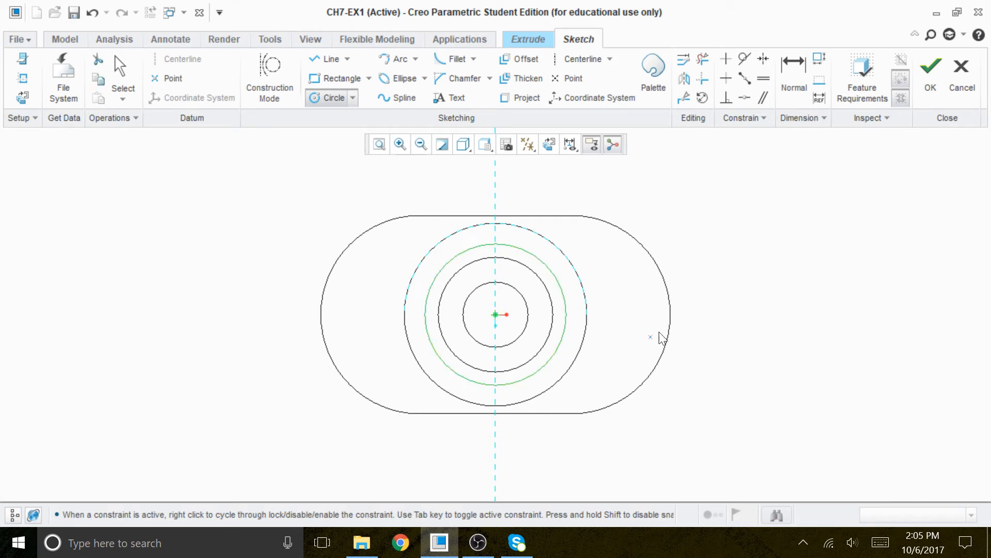
{"action": "middle_click", "coordinate": [730, 305]}
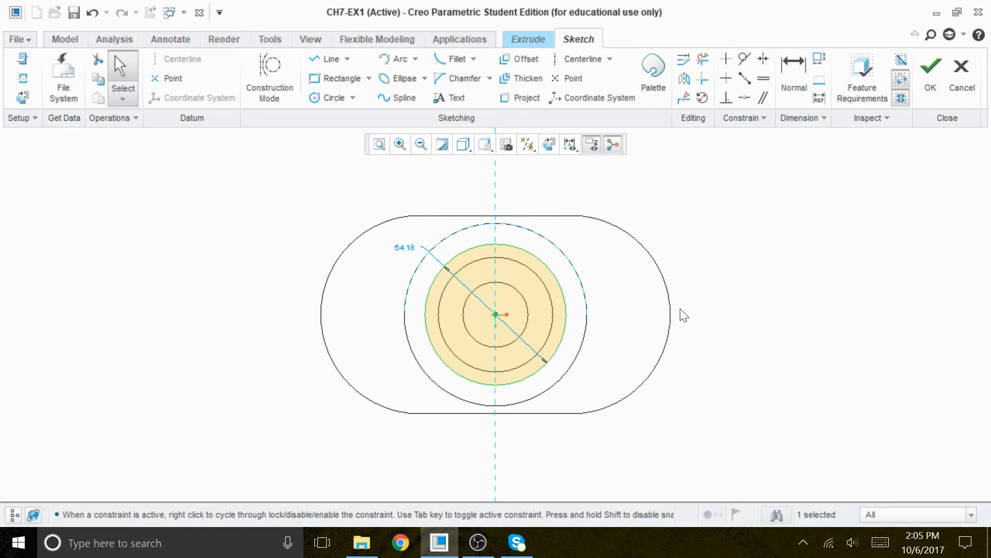
Set the circle's diameter to 35.
{"action": "double_click", "coordinate": [408, 250]}
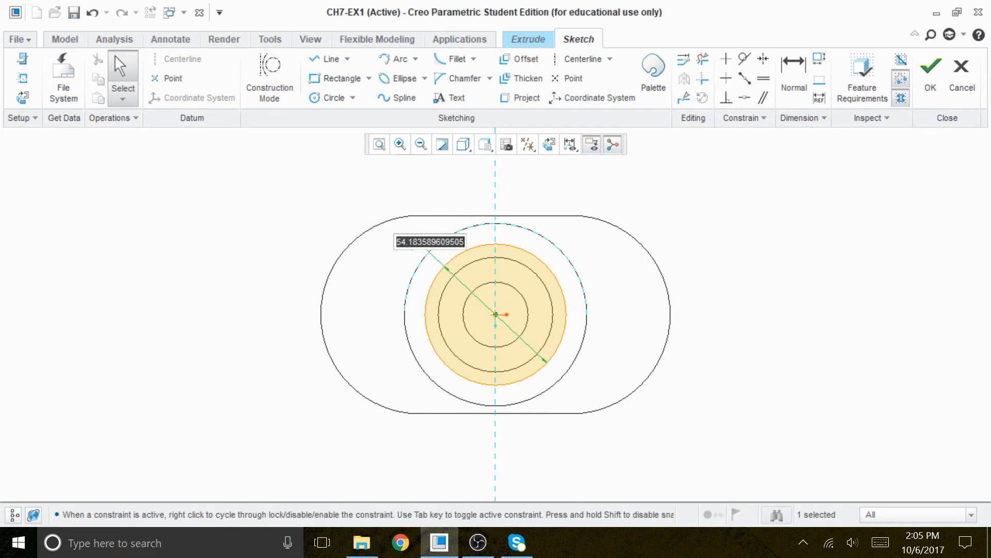
{"action": "type", "text": "35"}
{"action": "key", "text": "Return"}
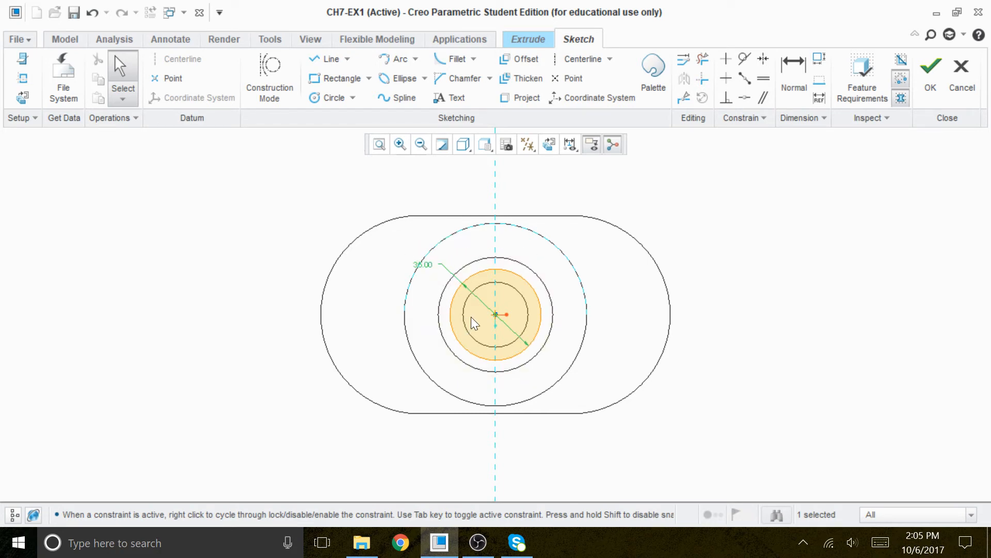
Convert the 35 mm circle into a construction circle.
{"action": "scroll", "coordinate": [477, 299], "scroll_direction": "down", "scroll_amount": 1}
{"action": "scroll", "coordinate": [491, 283], "scroll_direction": "down", "scroll_amount": 3}
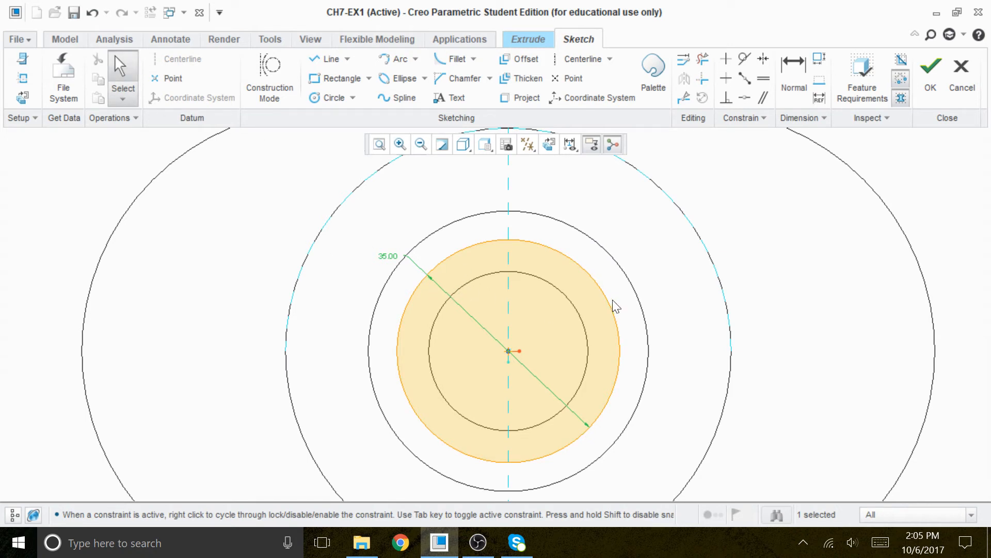
{"action": "left_click", "coordinate": [471, 280]}
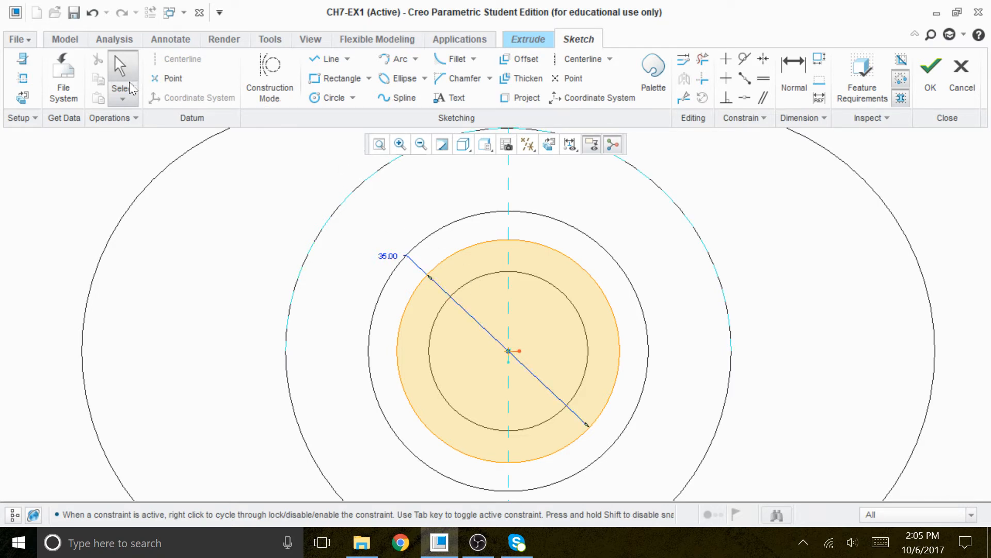
{"action": "left_click", "coordinate": [128, 83]}
{"action": "left_click", "coordinate": [475, 285]}
{"action": "left_click", "coordinate": [380, 144]}
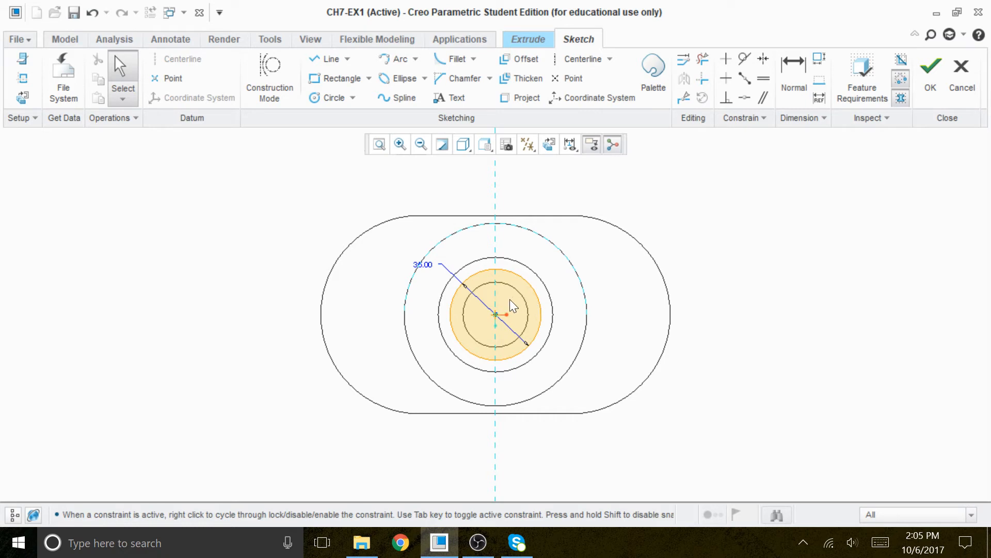
{"action": "scroll", "coordinate": [487, 287], "scroll_direction": "down", "scroll_amount": 2}
{"action": "scroll", "coordinate": [484, 289], "scroll_direction": "down", "scroll_amount": 2}
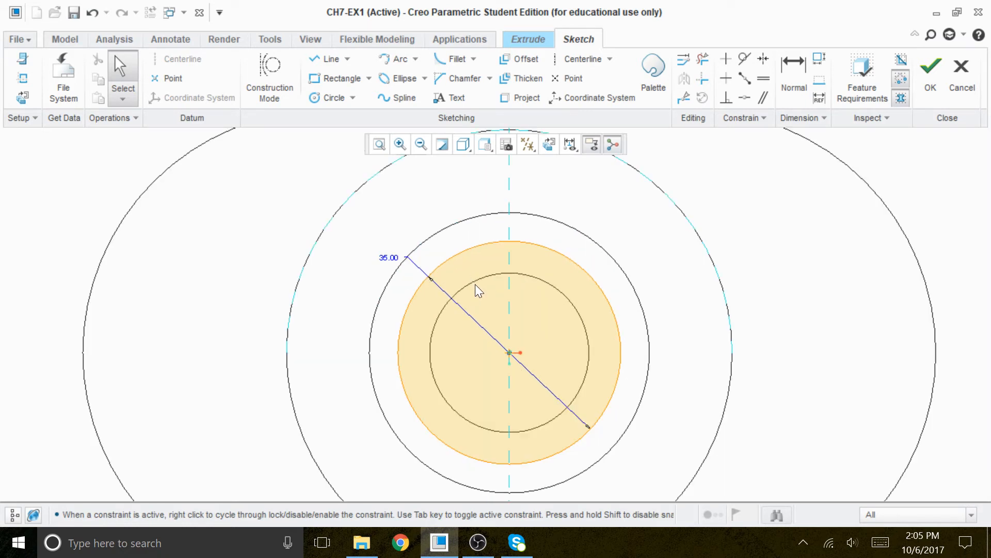
{"action": "left_click", "coordinate": [469, 249]}
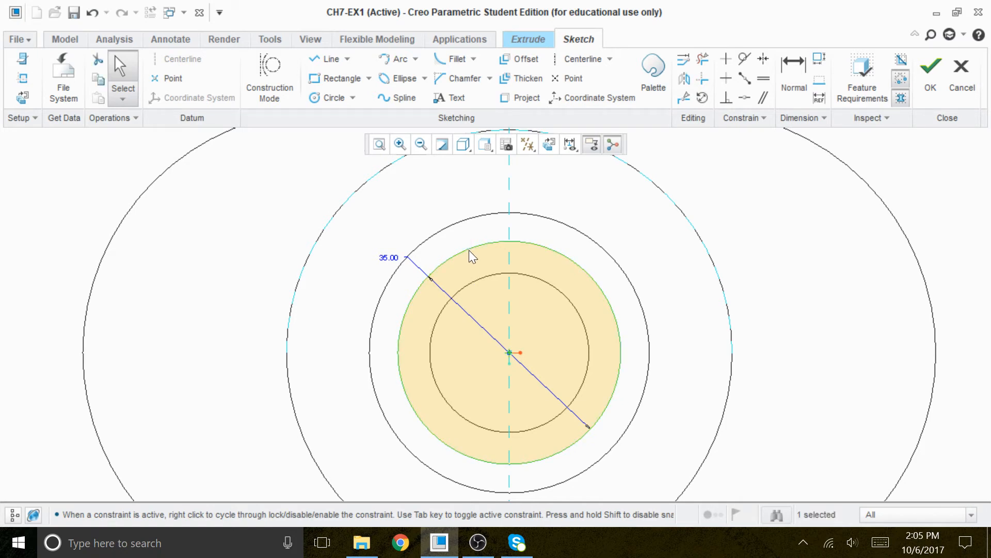
{"action": "right_click", "coordinate": [468, 250]}
{"action": "left_click", "coordinate": [381, 158]}
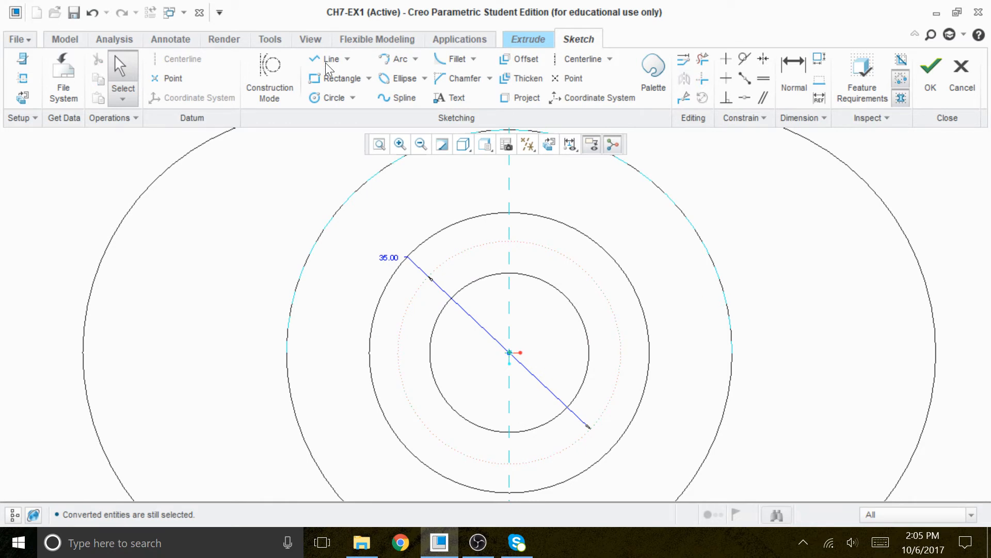
Sketch a small circle centered where the construction circle meets the vertical centerline at the top.
{"action": "left_click", "coordinate": [333, 98]}
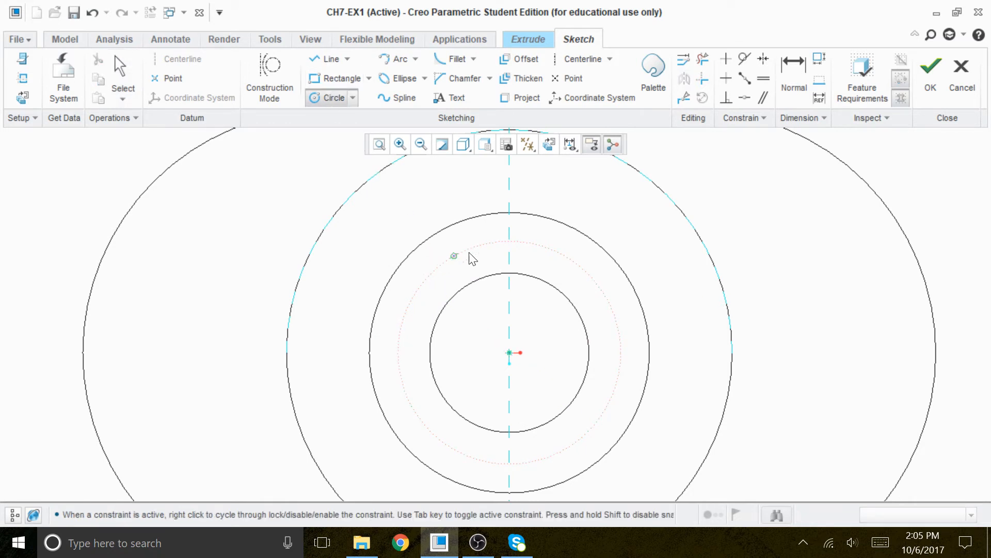
{"action": "left_click", "coordinate": [510, 241]}
{"action": "left_click", "coordinate": [522, 249]}
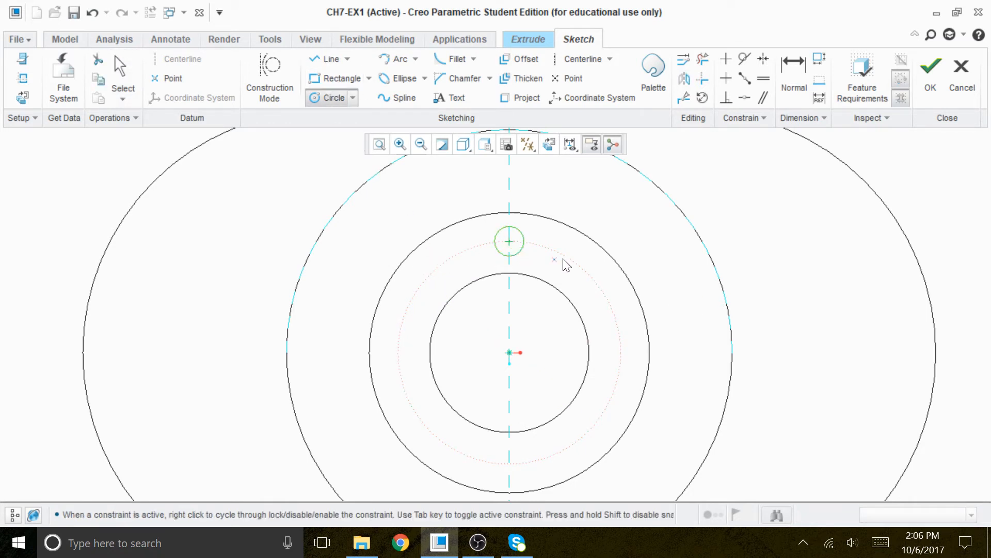
{"action": "middle_click", "coordinate": [598, 234]}
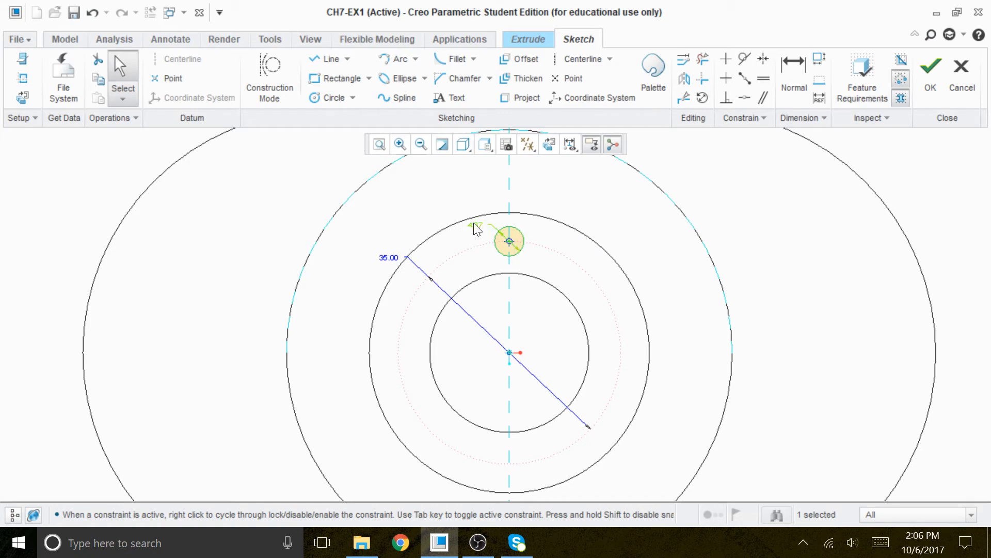
Set the small circle's diameter to 5.
{"action": "left_click_drag", "start_coordinate": [475, 229], "coordinate": [433, 231]}
{"action": "double_click", "coordinate": [433, 231]}
{"action": "type", "text": "5"}
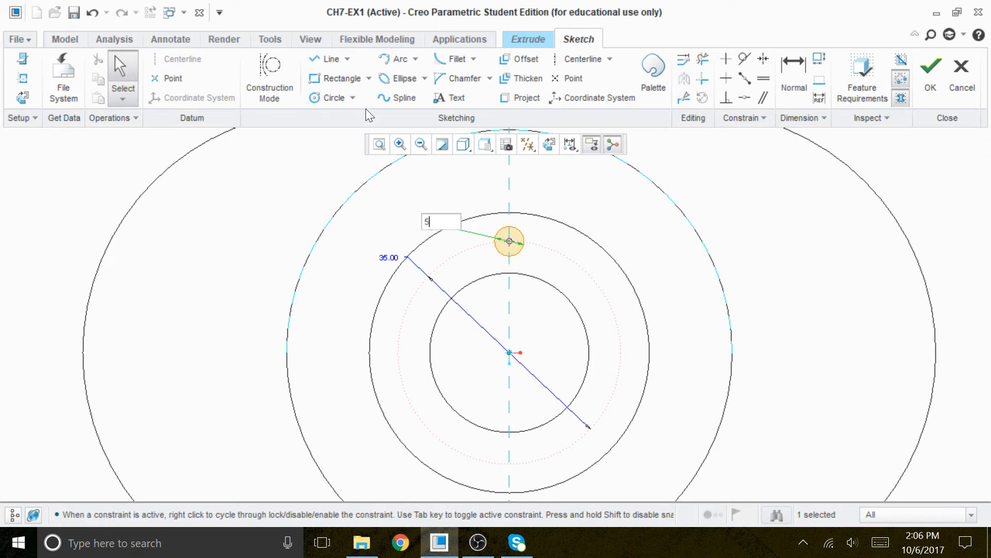
{"action": "key", "text": "Return"}
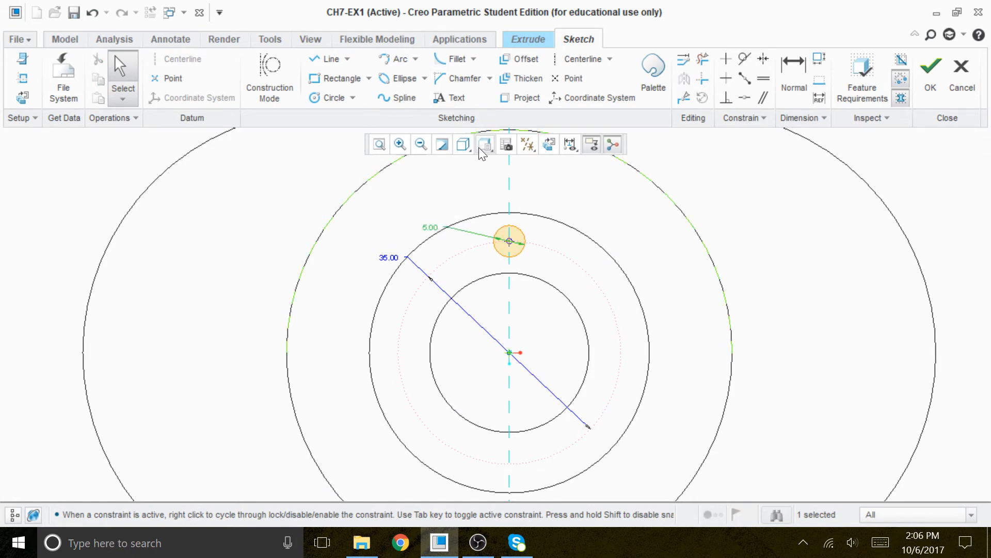
Show the model shaded and finish the sketch.
{"action": "left_click", "coordinate": [463, 144]}
{"action": "left_click", "coordinate": [406, 199]}
{"action": "mouse_move", "coordinate": [664, 398]}
{"action": "middle_mouse_down"}
{"action": "mouse_move", "coordinate": [644, 348]}
{"action": "mouse_move", "coordinate": [600, 360]}
{"action": "middle_mouse_up"}
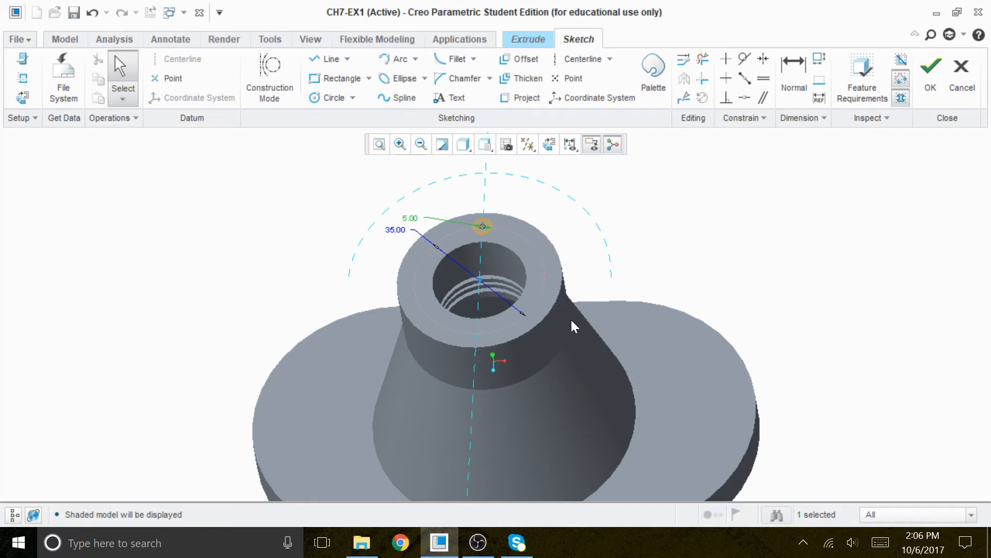
{"action": "middle_click_drag", "start_coordinate": [580, 339], "coordinate": [627, 294]}
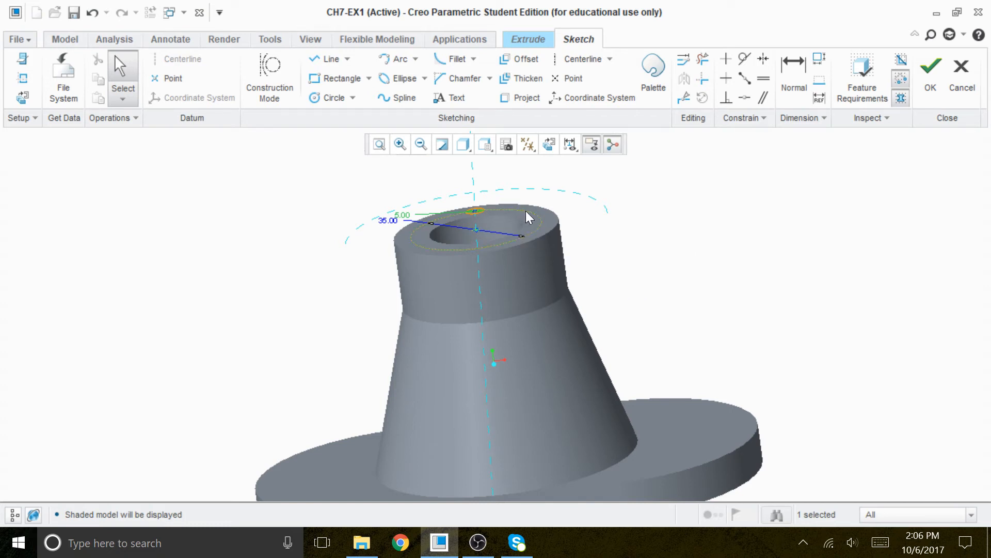
{"action": "left_click", "coordinate": [652, 254]}
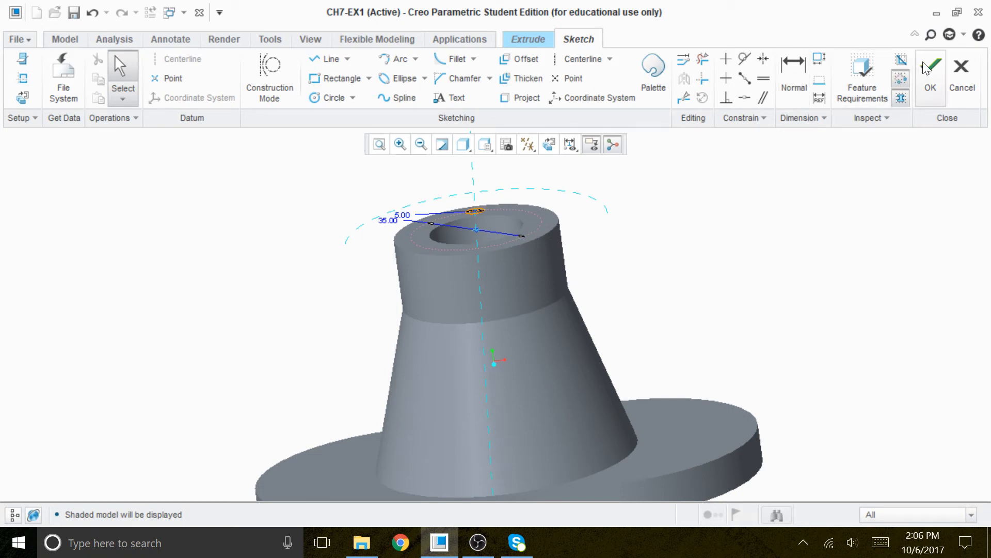
{"action": "left_click", "coordinate": [931, 72]}
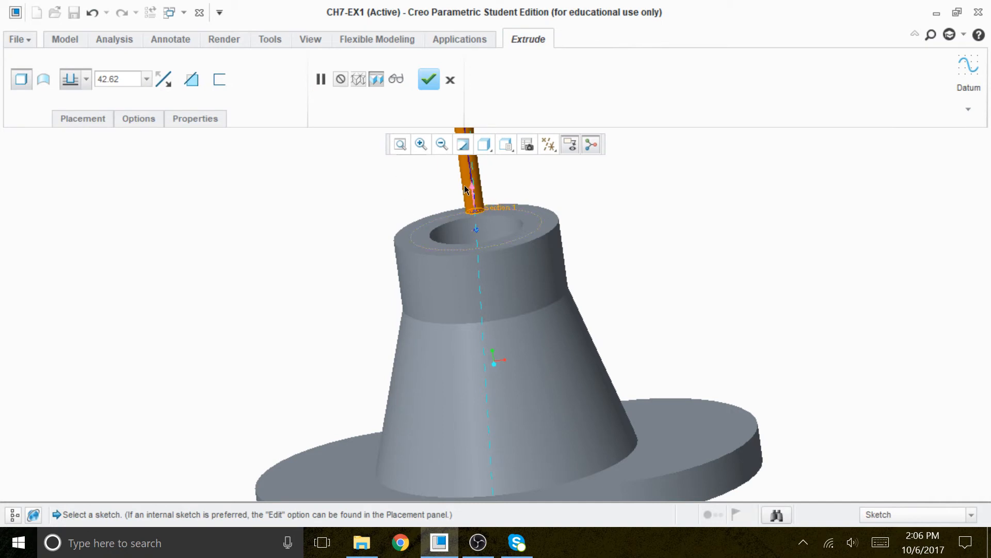
Make the extrusion remove material with a depth of 10 and complete the hole.
{"action": "left_click", "coordinate": [191, 79]}
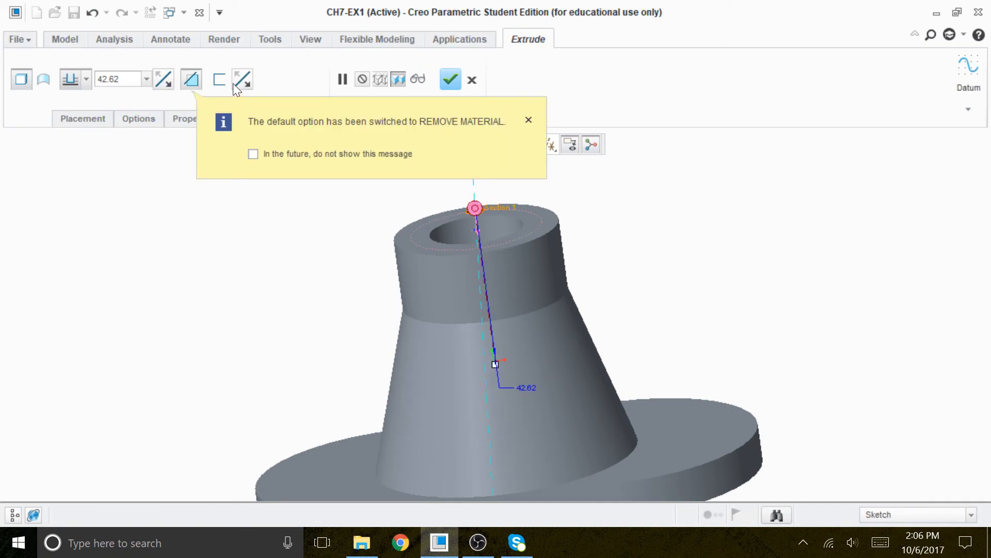
{"action": "left_click", "coordinate": [528, 121]}
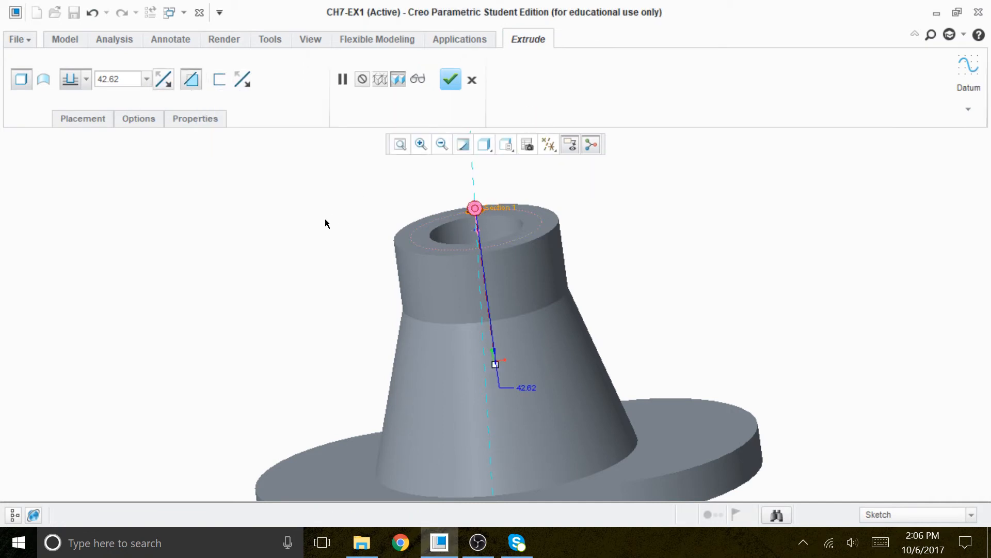
{"action": "left_click", "coordinate": [118, 79]}
{"action": "type", "text": "10"}
{"action": "key", "text": "Return"}
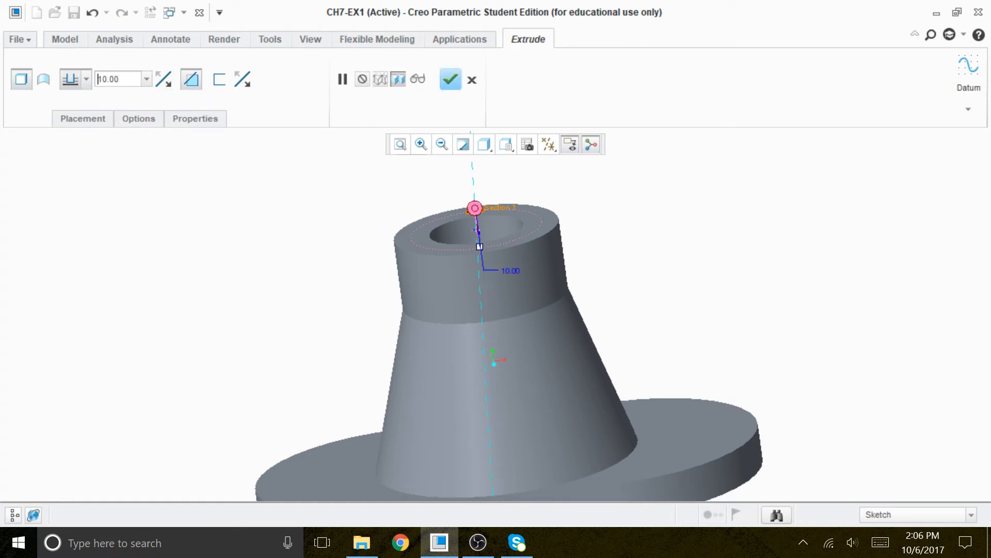
{"action": "middle_click_drag", "start_coordinate": [510, 262], "coordinate": [506, 309]}
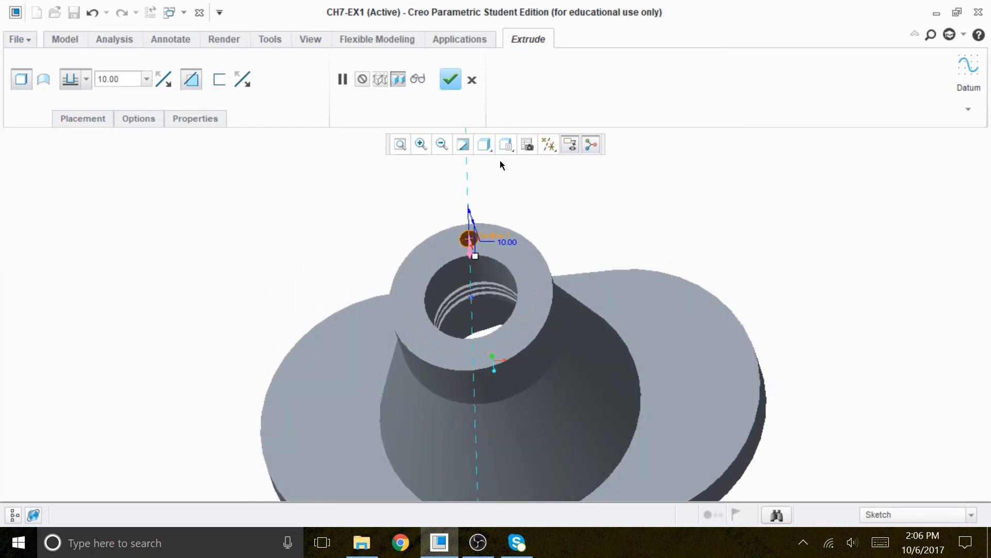
{"action": "left_click", "coordinate": [447, 83]}
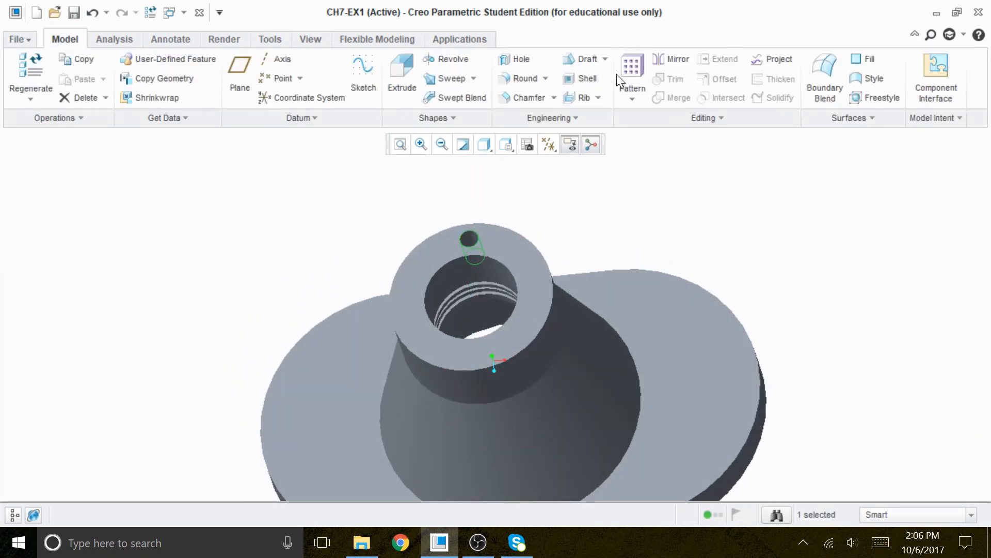
Start an axis pattern of the hole, display datum axes, and pick the boss's central axis as the pattern center.
{"action": "left_click", "coordinate": [634, 70]}
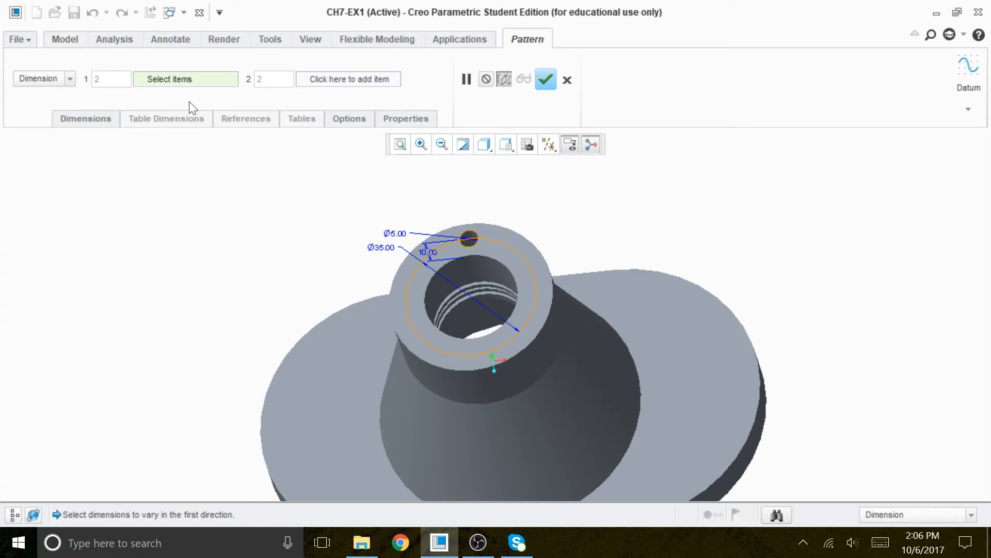
{"action": "left_click", "coordinate": [70, 77]}
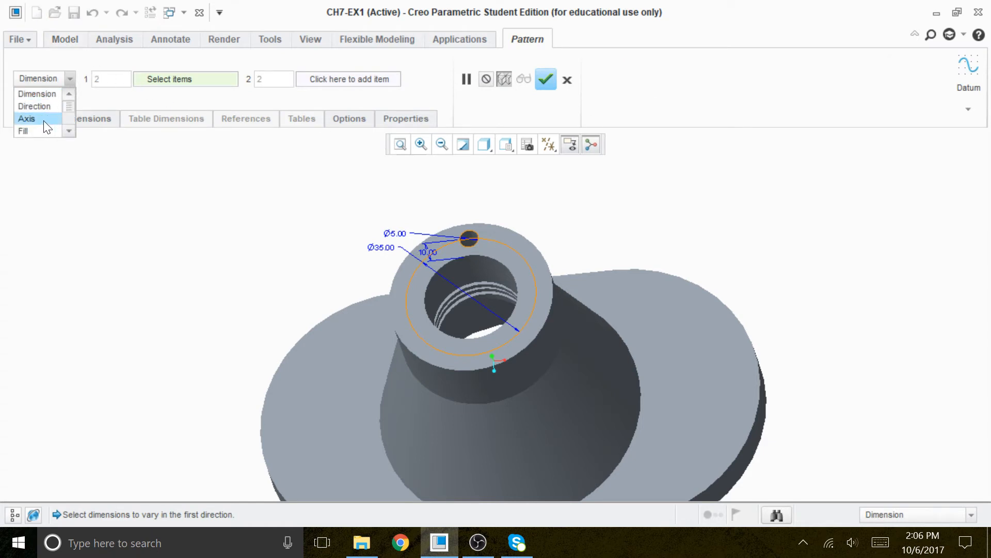
{"action": "left_click", "coordinate": [45, 120]}
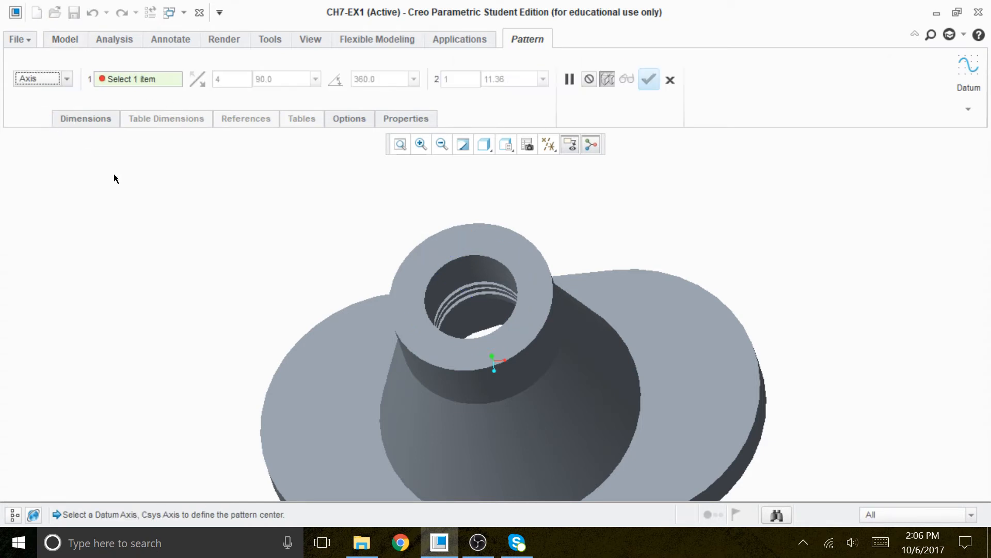
{"action": "left_click", "coordinate": [547, 142]}
{"action": "left_click", "coordinate": [498, 181]}
{"action": "left_click", "coordinate": [554, 318]}
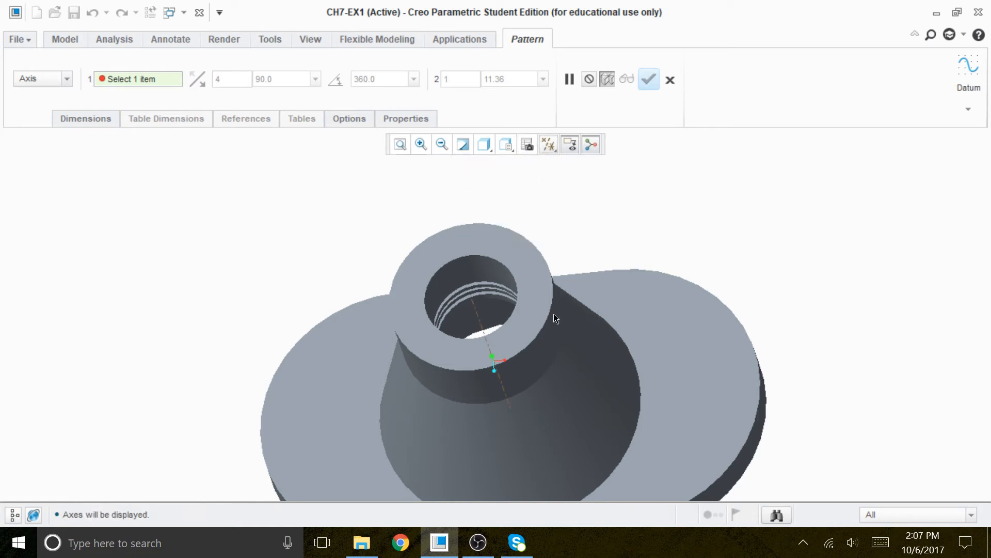
{"action": "left_click", "coordinate": [476, 314]}
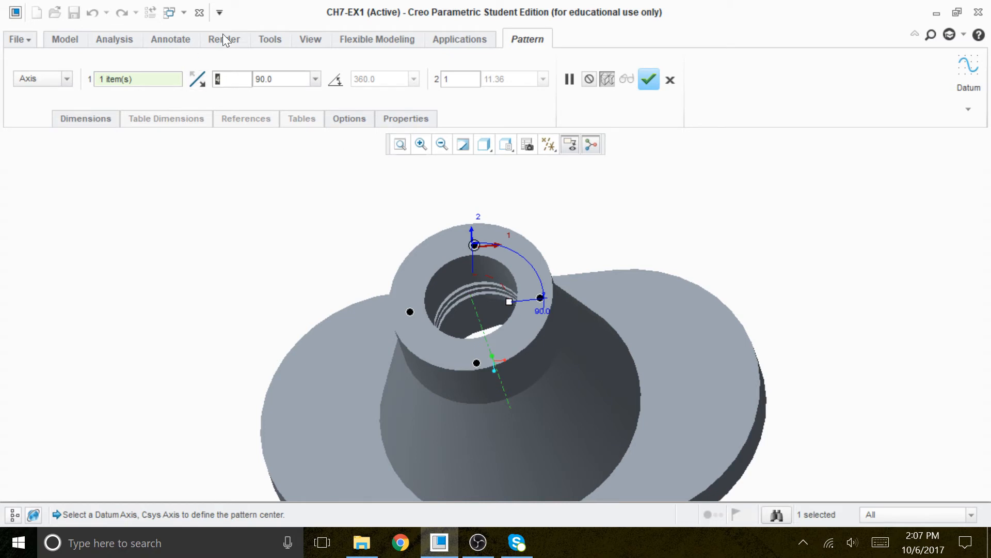
Set the pattern to 8 members spaced 45° apart.
{"action": "type", "text": "8"}
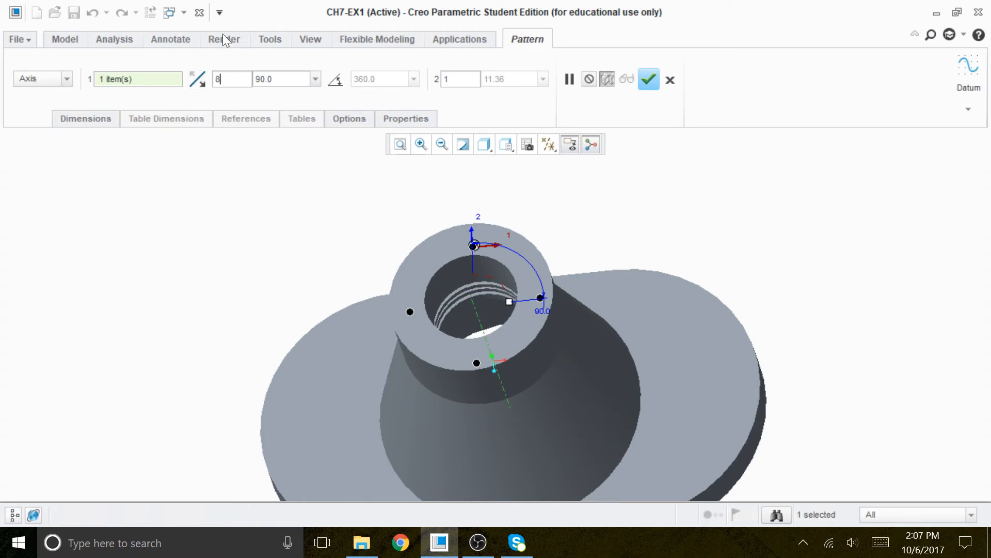
{"action": "key", "text": "Tab"}
{"action": "type", "text": "45"}
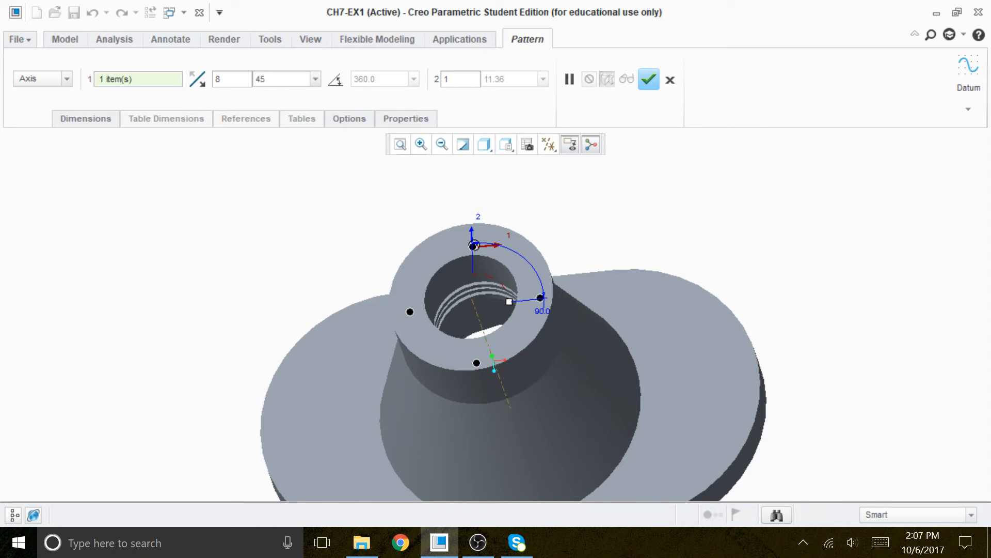
{"action": "key", "text": "Return"}
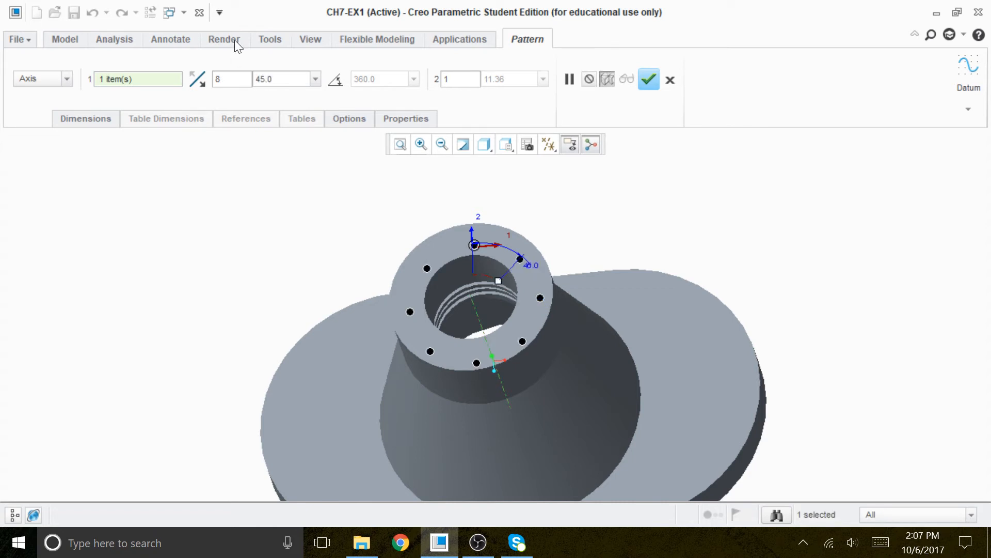
{"action": "middle_click_drag", "start_coordinate": [625, 205], "coordinate": [606, 214]}
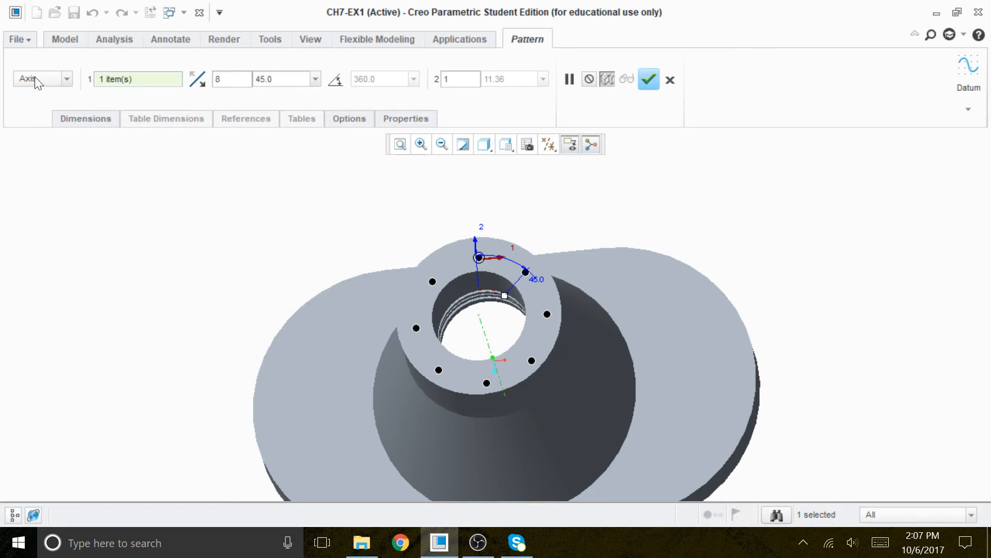
Complete the axis pattern of the 5 mm hole.
{"action": "left_click", "coordinate": [69, 79]}
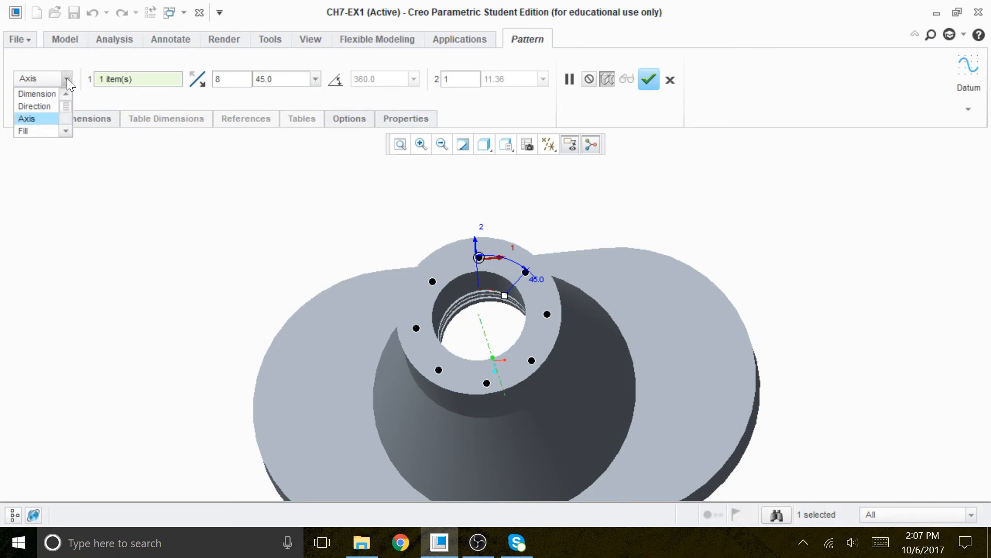
{"action": "left_click", "coordinate": [46, 119]}
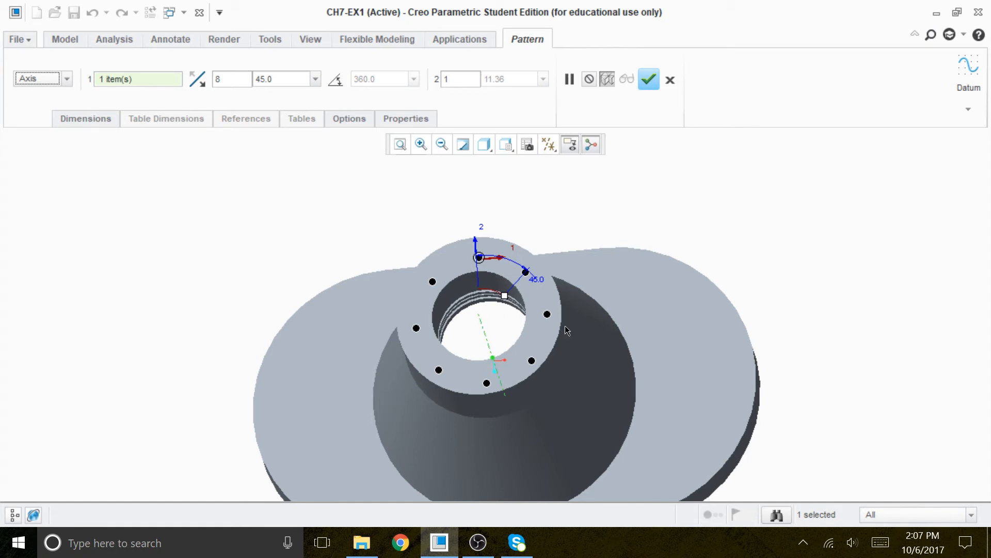
{"action": "left_click", "coordinate": [648, 80]}
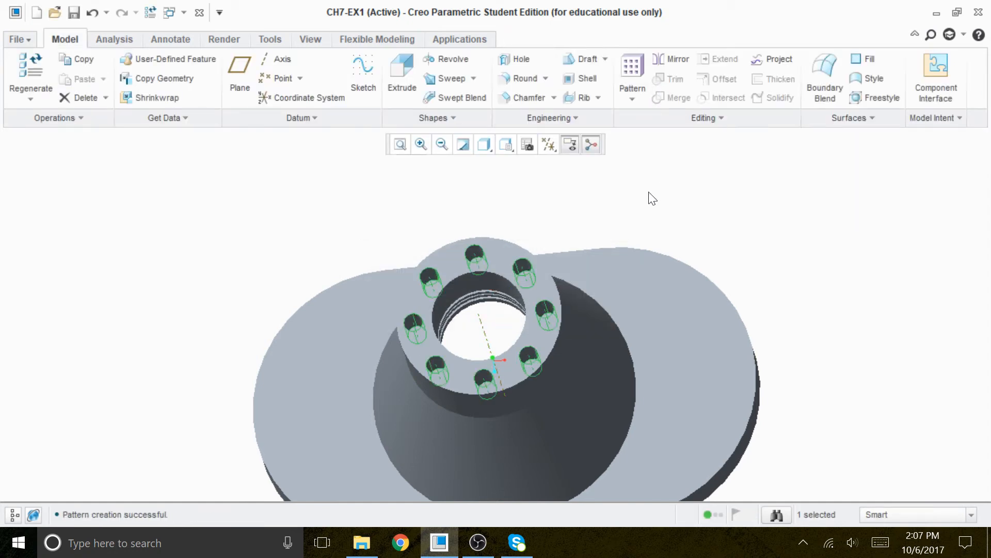
Display datum planes and start an extrusion sketched on the FRONT datum plane.
{"action": "middle_click_drag", "start_coordinate": [823, 401], "coordinate": [810, 362]}
{"action": "left_click", "coordinate": [808, 321]}
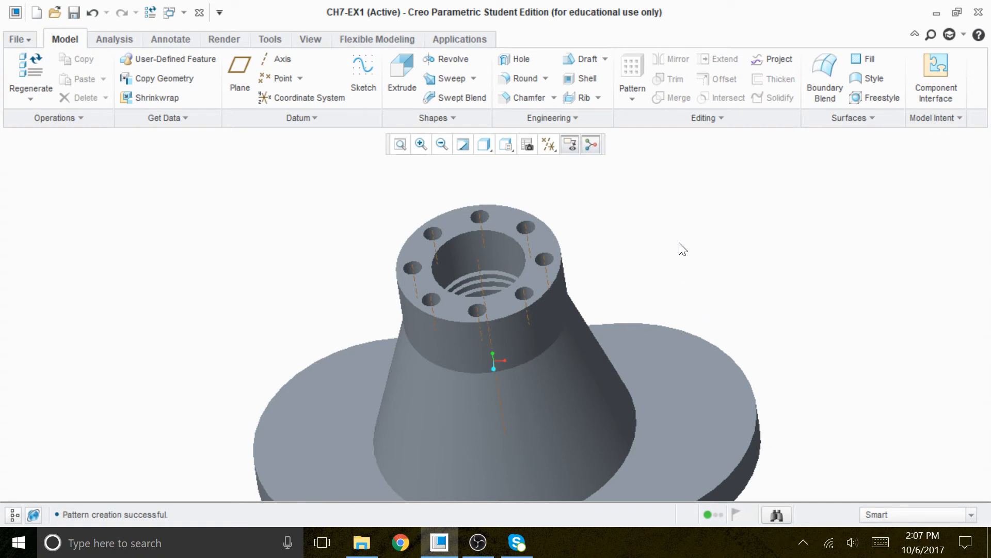
{"action": "middle_click_drag", "start_coordinate": [634, 283], "coordinate": [658, 221], "text": "shift"}
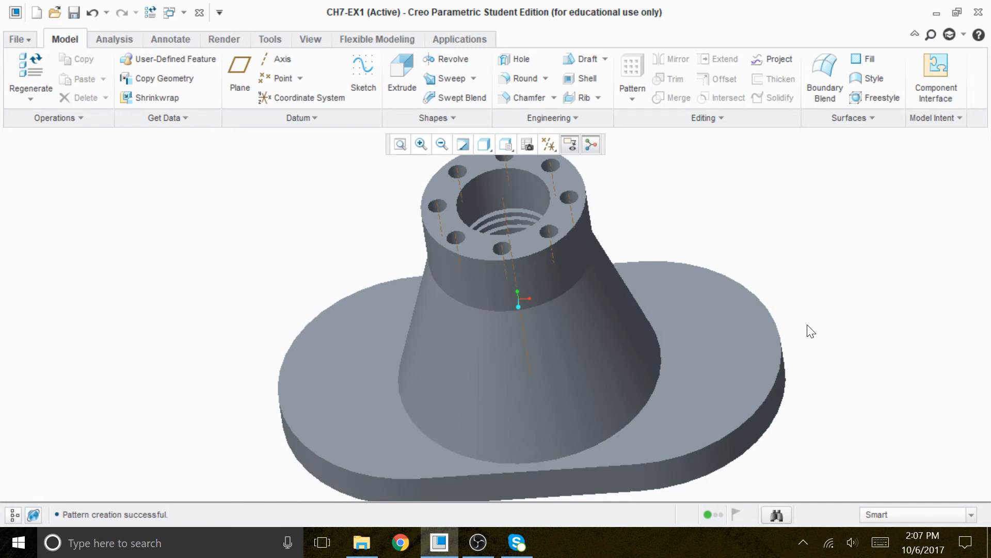
{"action": "middle_click_drag", "start_coordinate": [826, 387], "coordinate": [813, 356]}
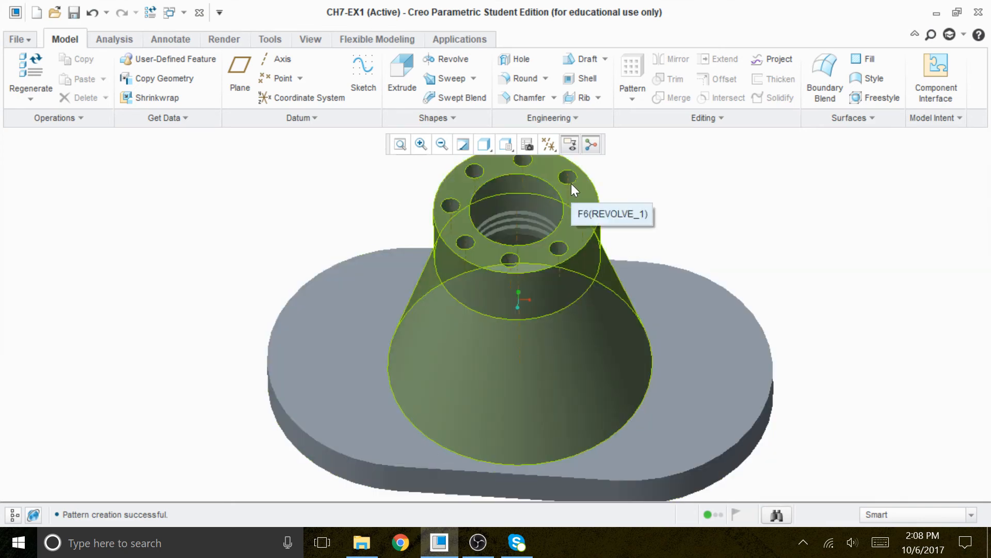
{"action": "left_click", "coordinate": [548, 145]}
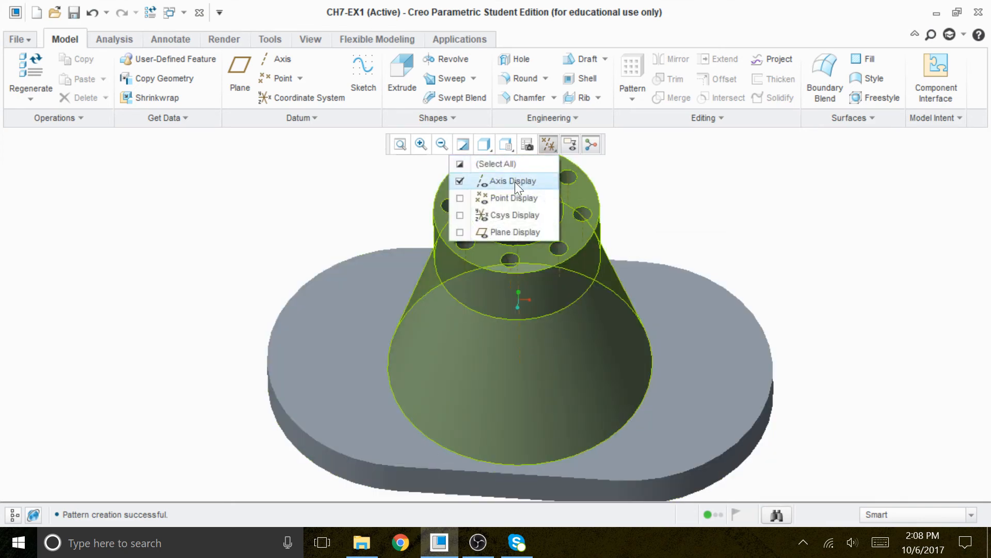
{"action": "left_click", "coordinate": [505, 230]}
{"action": "left_click", "coordinate": [402, 73]}
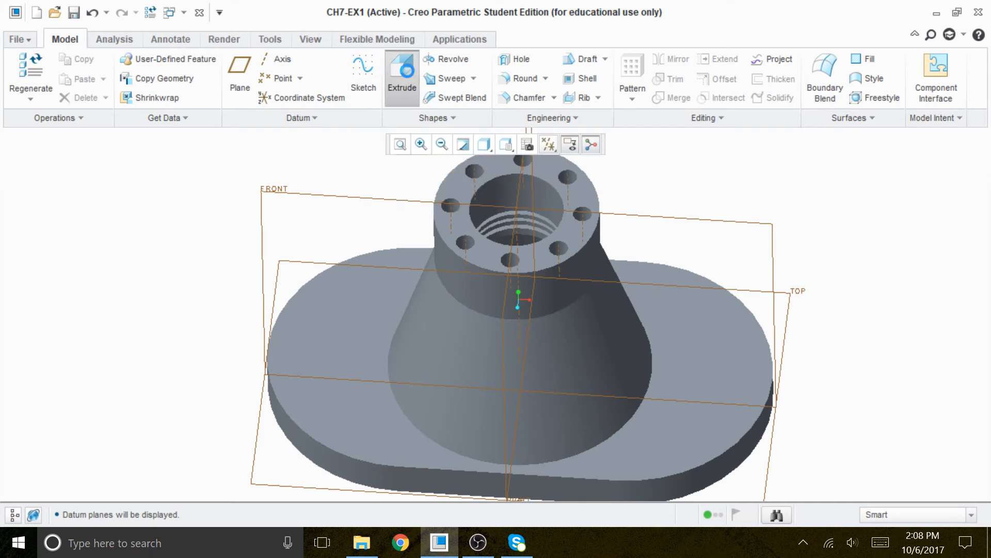
{"action": "left_click", "coordinate": [102, 115]}
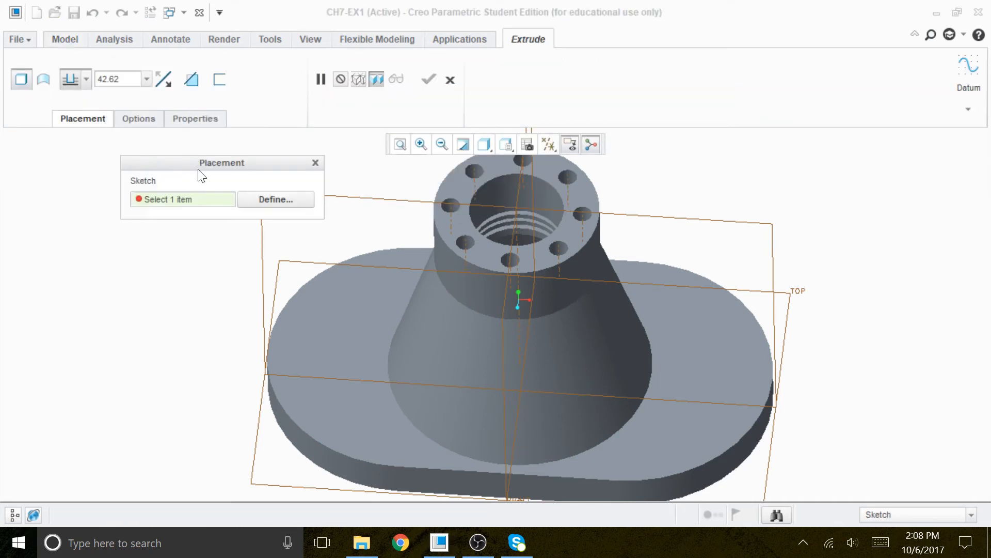
{"action": "left_click", "coordinate": [266, 199]}
{"action": "left_click", "coordinate": [366, 202]}
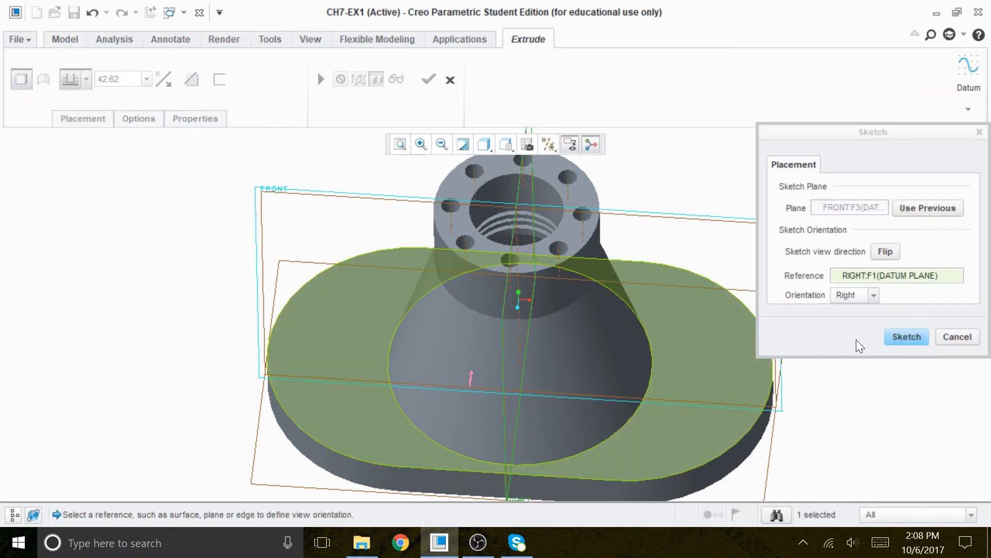
{"action": "left_click", "coordinate": [905, 337]}
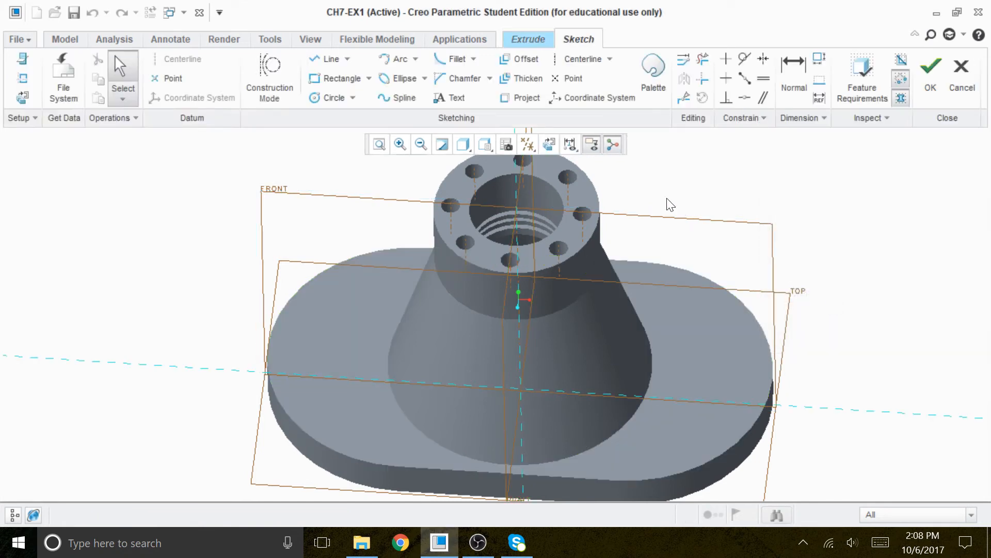
Orient the sketch view, switch to No Hidden display, and hide the datum planes.
{"action": "left_click", "coordinate": [550, 145]}
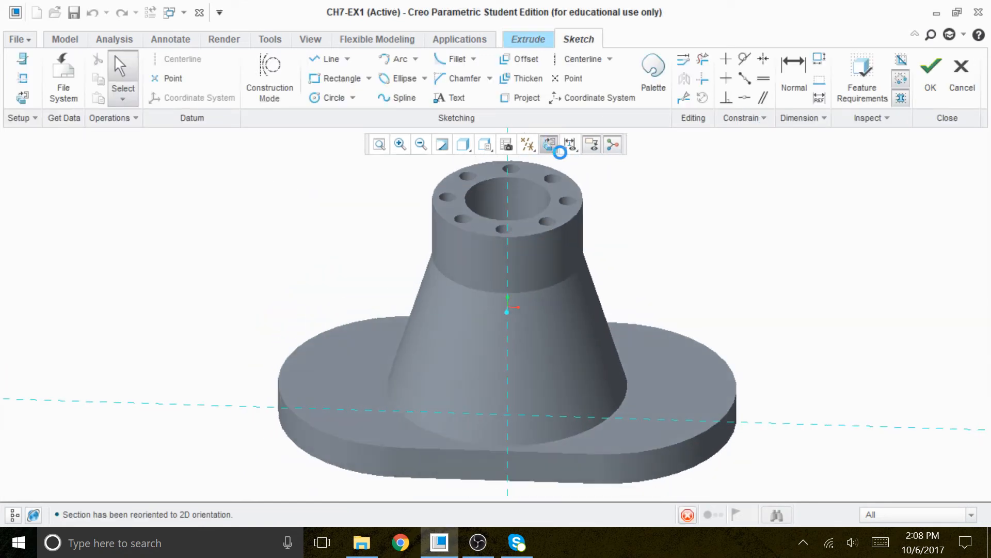
{"action": "left_click", "coordinate": [472, 149]}
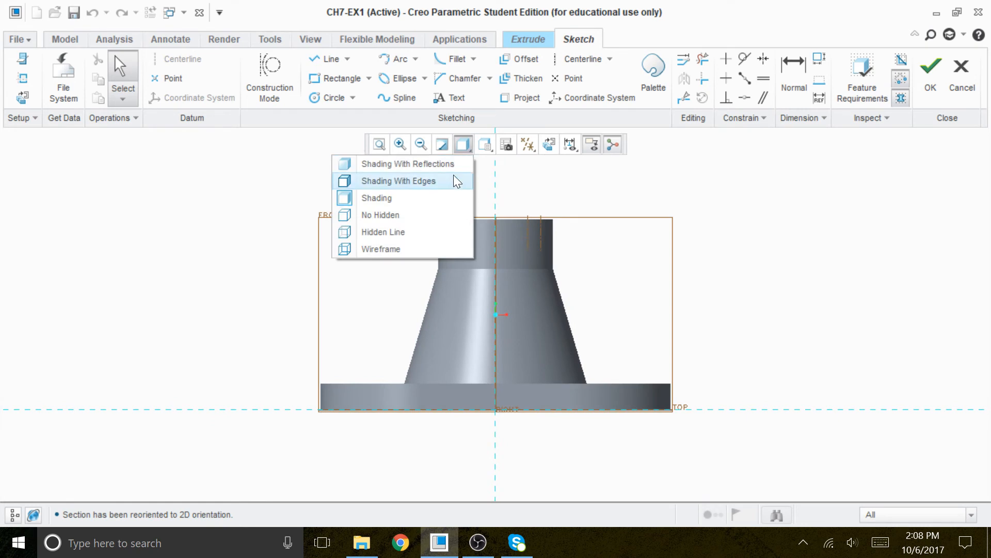
{"action": "left_click", "coordinate": [397, 199]}
{"action": "left_click", "coordinate": [464, 146]}
{"action": "left_click", "coordinate": [382, 216]}
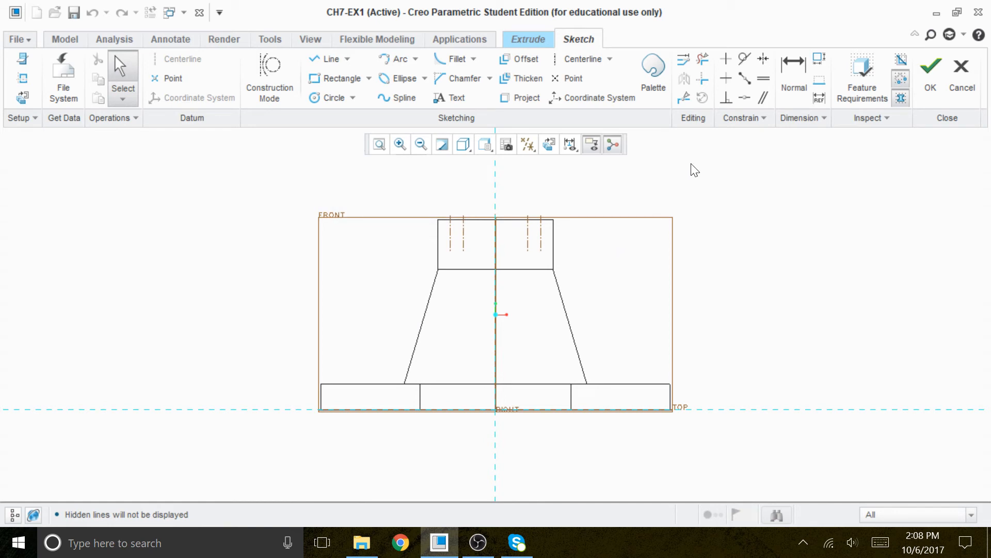
{"action": "left_click", "coordinate": [527, 145]}
{"action": "left_click", "coordinate": [492, 165]}
{"action": "left_click", "coordinate": [492, 165]}
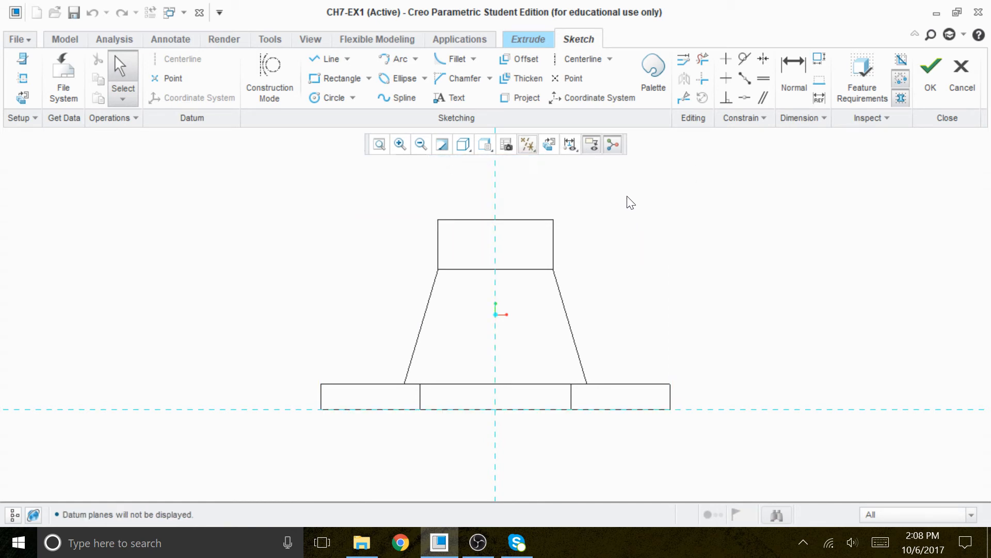
Add the boss's top edge as a sketch reference.
{"action": "right_click", "coordinate": [723, 191]}
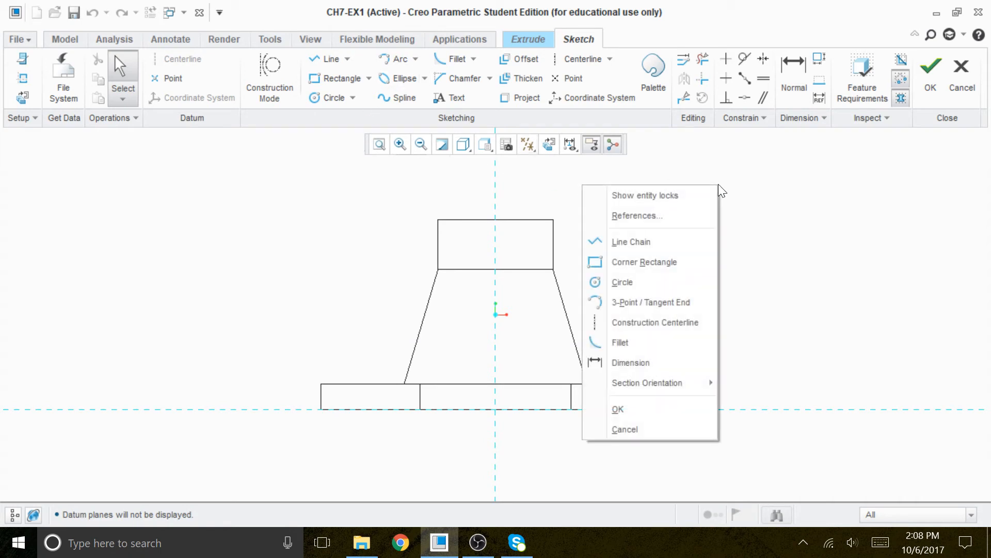
{"action": "left_click", "coordinate": [640, 215]}
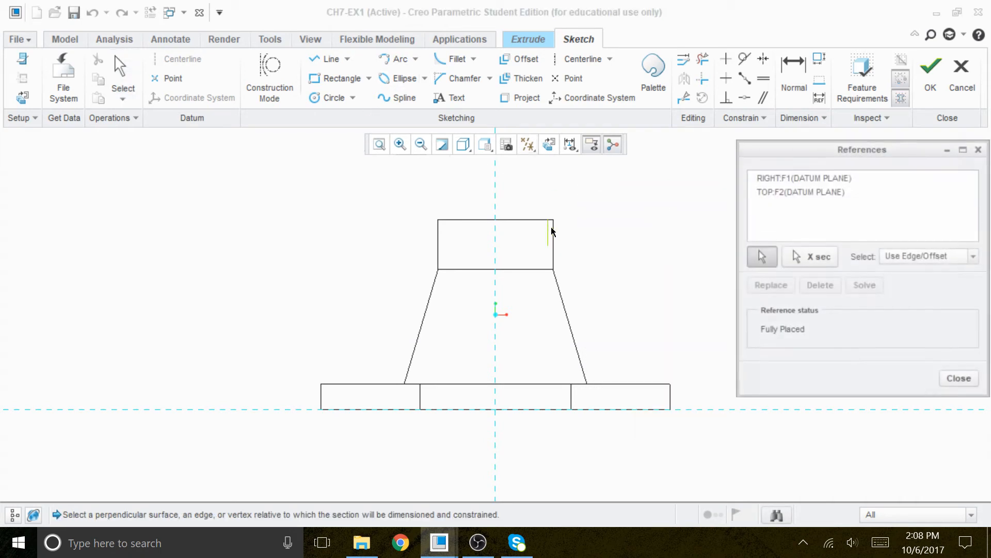
{"action": "left_click", "coordinate": [516, 220]}
{"action": "left_click", "coordinate": [865, 285]}
{"action": "left_click", "coordinate": [960, 380]}
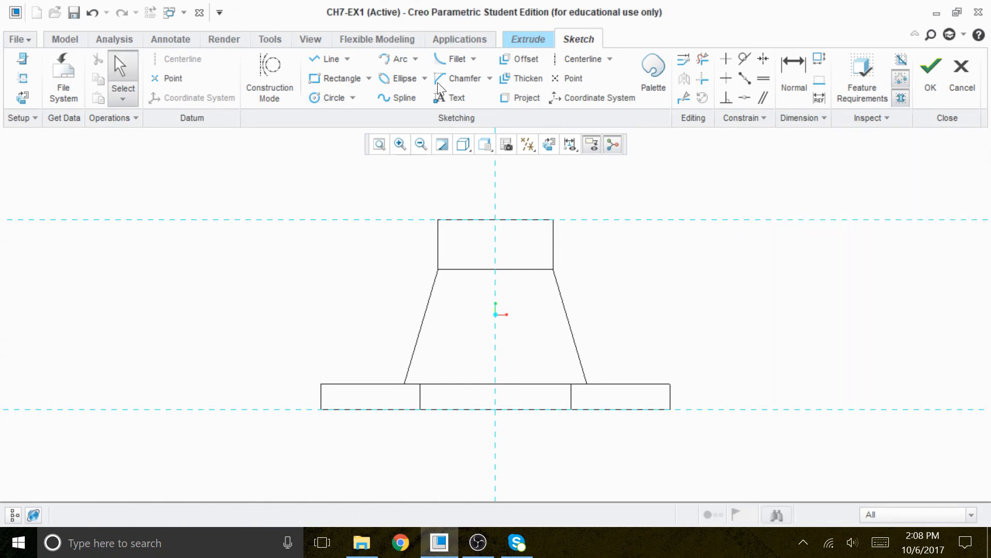
Sketch a circle about 8.6 in diameter centered on the vertical centerline just below the boss's top edge.
{"action": "left_click", "coordinate": [333, 97]}
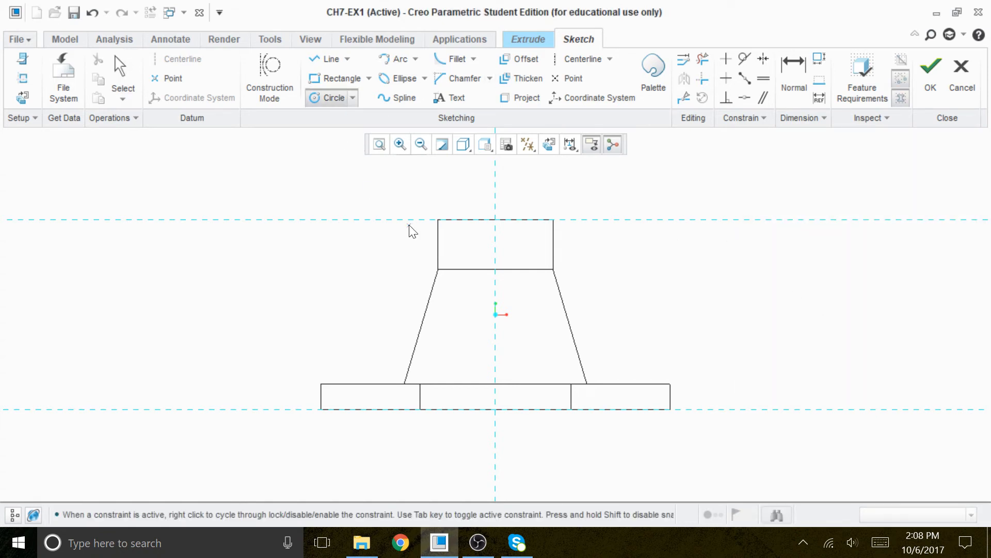
{"action": "left_click", "coordinate": [496, 241]}
{"action": "left_click", "coordinate": [504, 250]}
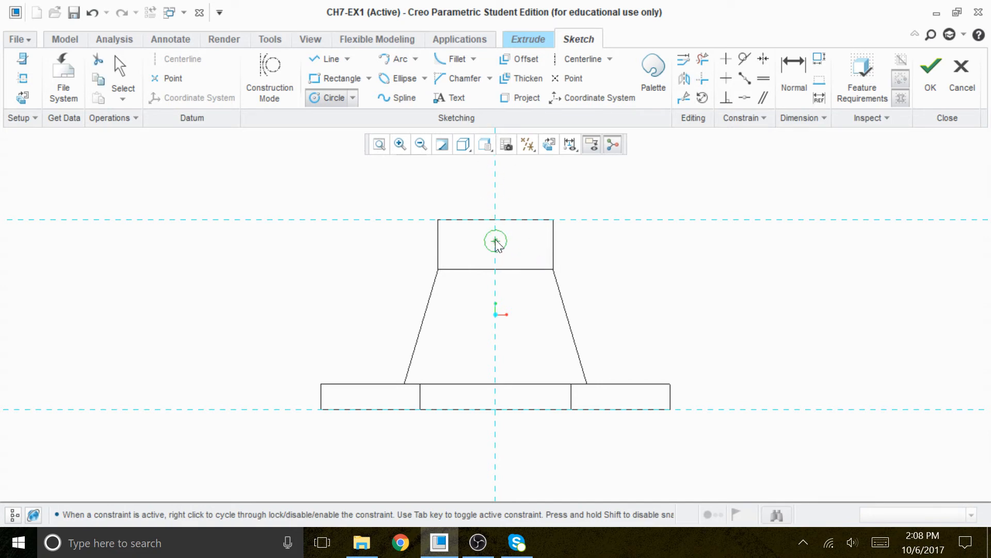
{"action": "middle_click", "coordinate": [612, 266]}
{"action": "scroll", "coordinate": [503, 227], "scroll_direction": "up", "scroll_amount": 4}
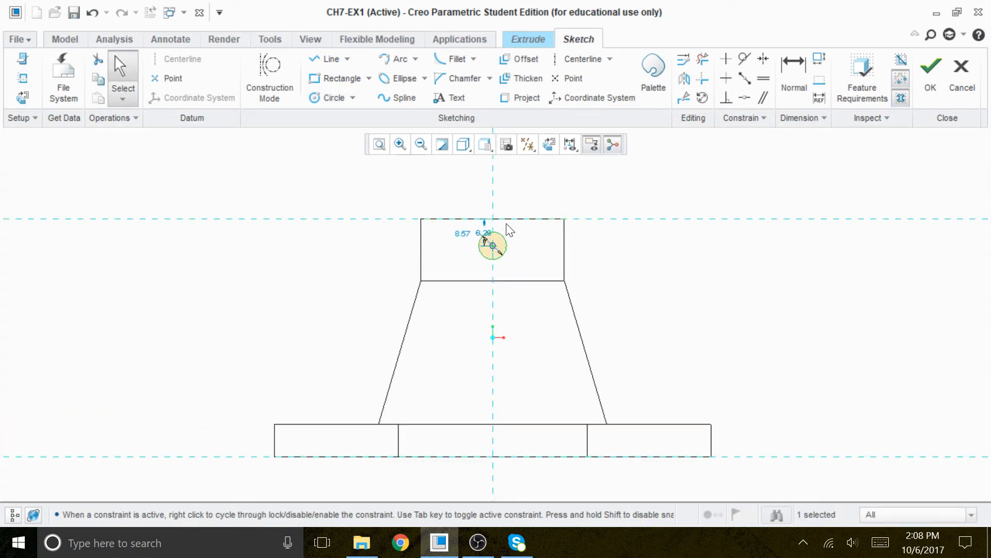
{"action": "left_click_drag", "start_coordinate": [481, 239], "coordinate": [545, 250]}
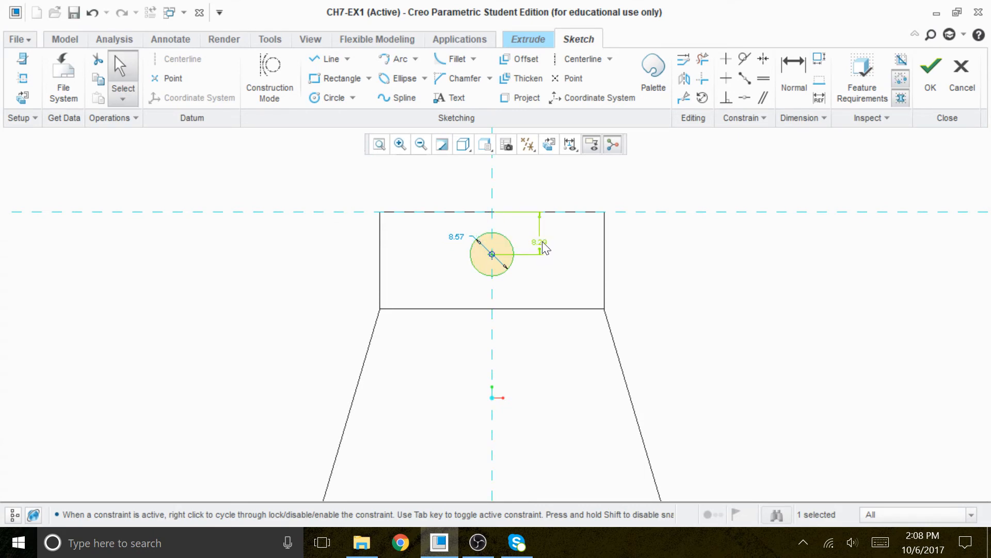
Set the circle's distance from the top edge to 9.5 and its diameter to 5.
{"action": "double_click", "coordinate": [541, 235]}
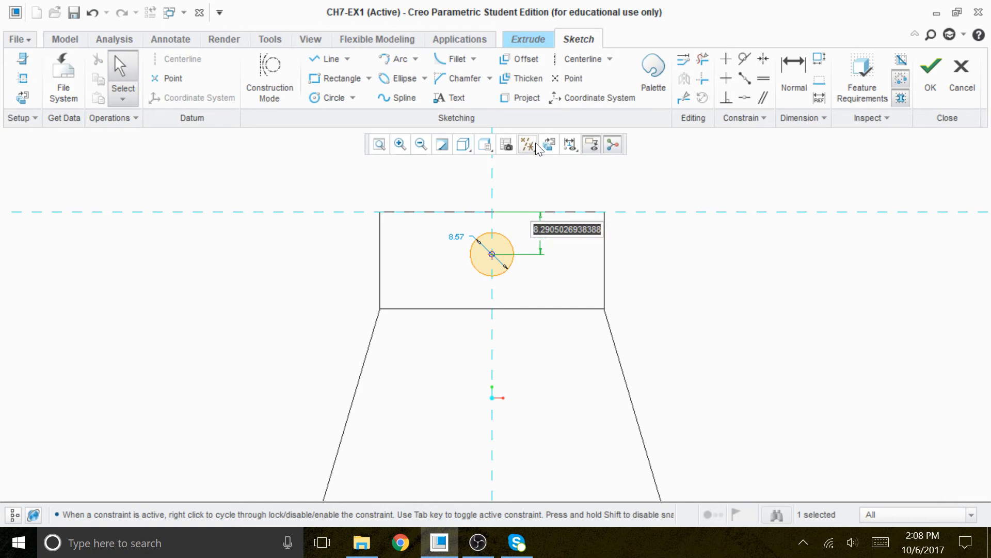
{"action": "type", "text": "9"}
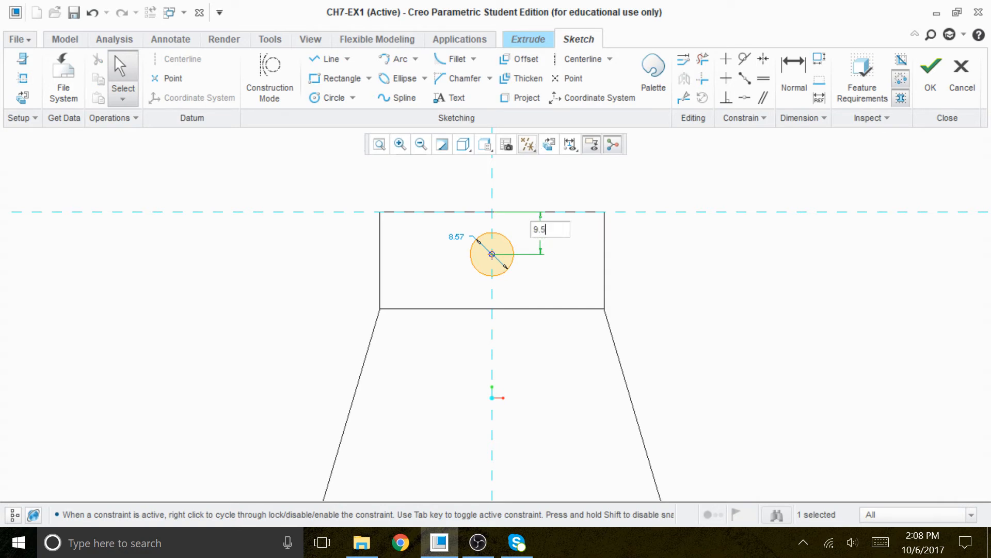
{"action": "type", "text": ".5"}
{"action": "key", "text": "Return"}
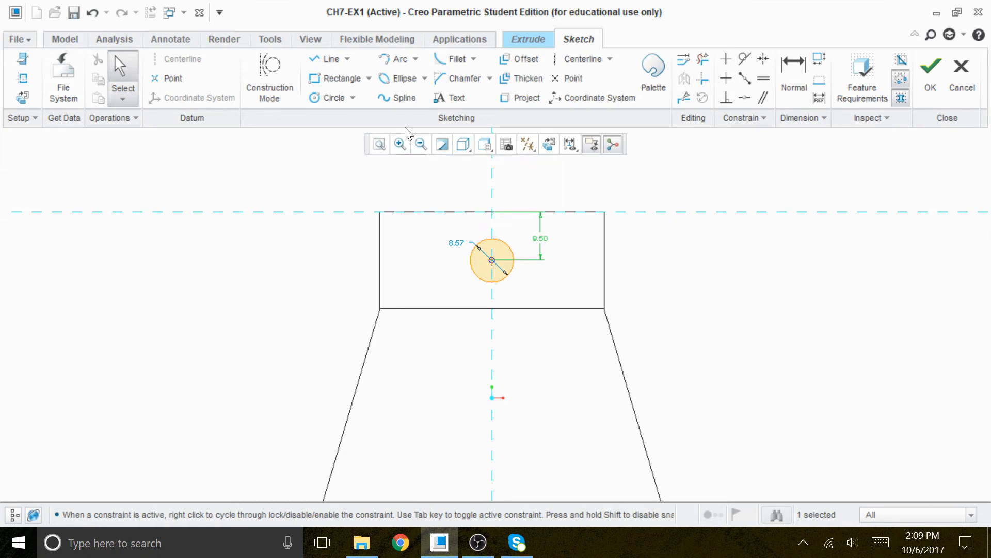
{"action": "double_click", "coordinate": [458, 243]}
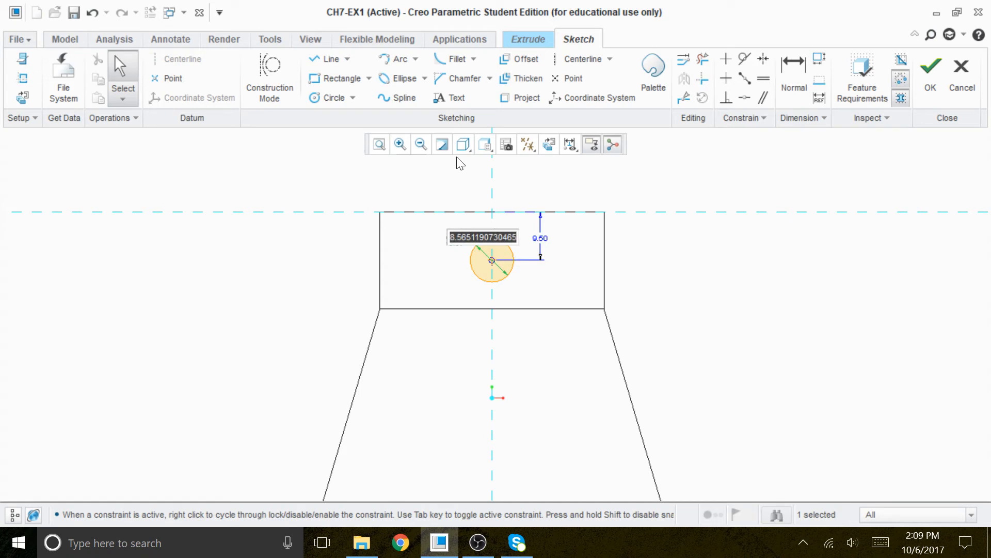
{"action": "type", "text": "5"}
{"action": "key", "text": "Return"}
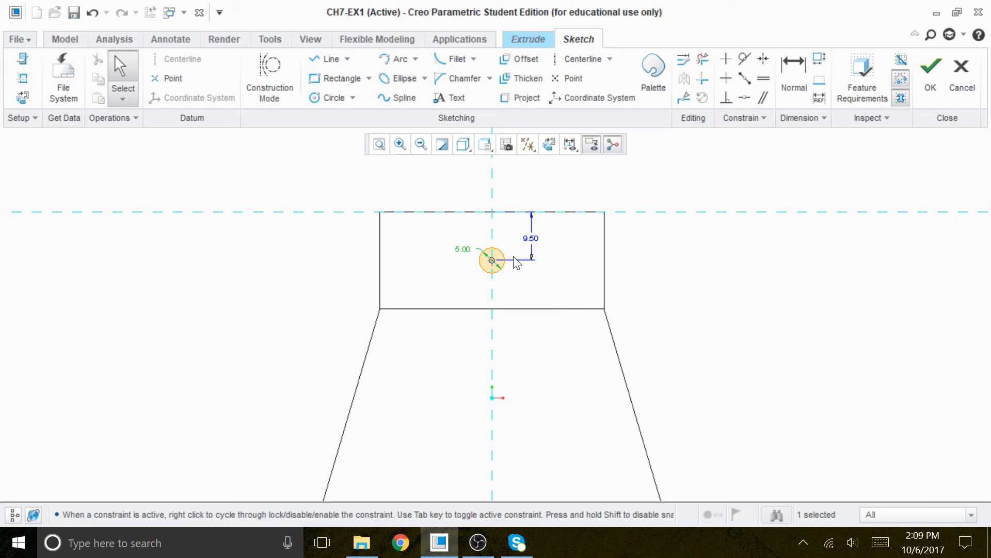
Switch the display back to shaded and finish the sketch.
{"action": "left_click", "coordinate": [463, 144]}
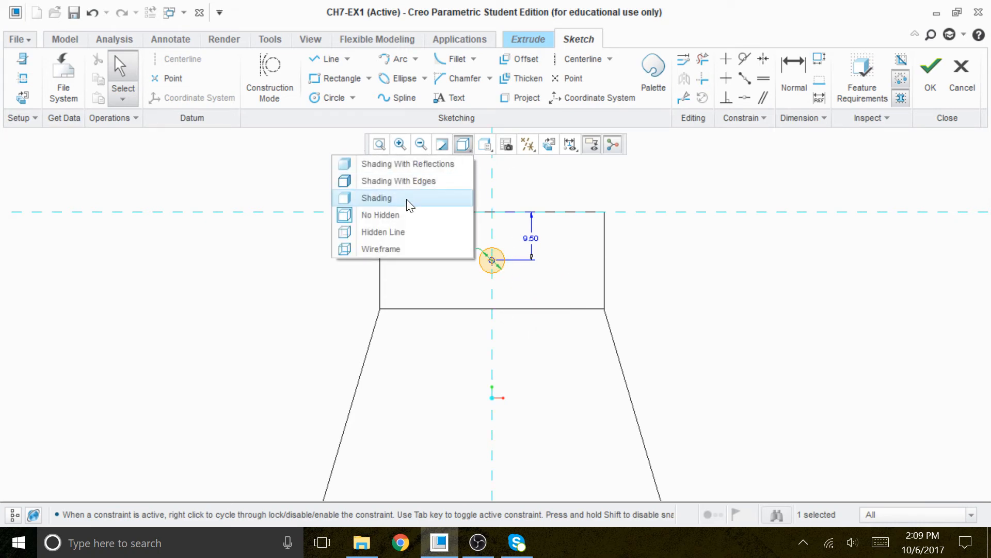
{"action": "left_click", "coordinate": [393, 198]}
{"action": "mouse_move", "coordinate": [647, 302]}
{"action": "middle_mouse_down"}
{"action": "mouse_move", "coordinate": [615, 310]}
{"action": "mouse_move", "coordinate": [611, 296]}
{"action": "mouse_move", "coordinate": [642, 316]}
{"action": "middle_mouse_up"}
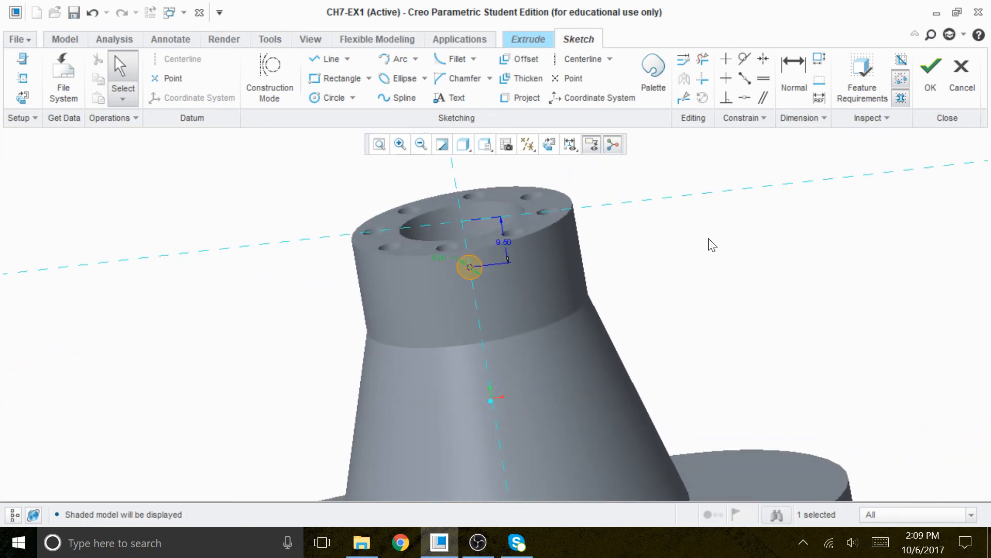
{"action": "left_click", "coordinate": [568, 146]}
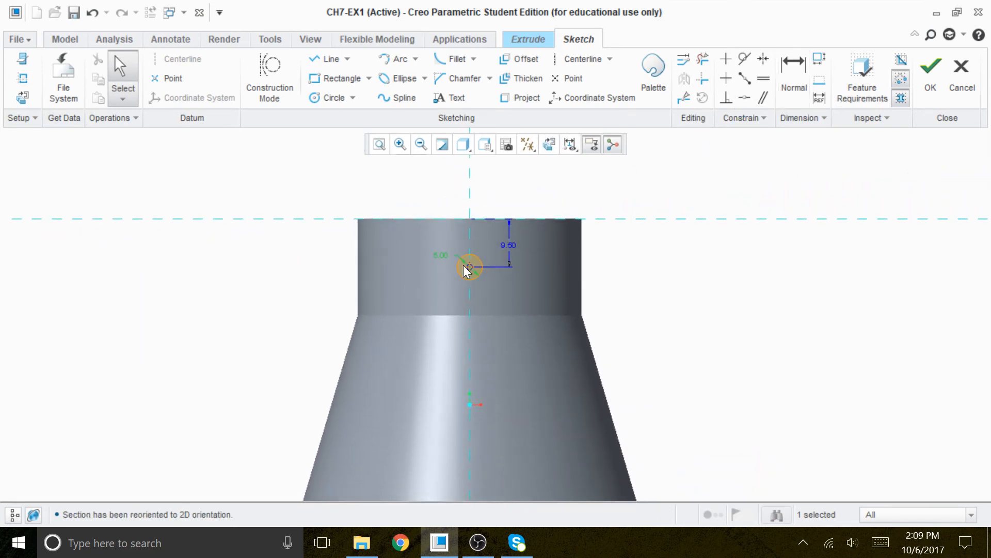
{"action": "left_click", "coordinate": [436, 281]}
{"action": "left_click", "coordinate": [927, 64]}
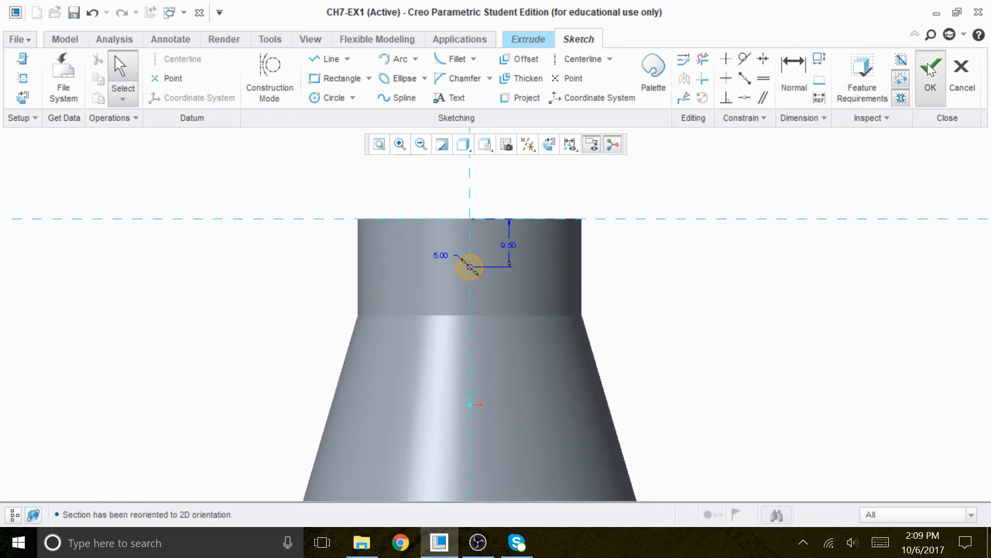
Extrude the circle symmetrically about 46 deep as a material-removing cut through the boss and complete it.
{"action": "mouse_move", "coordinate": [788, 263]}
{"action": "middle_mouse_down"}
{"action": "mouse_move", "coordinate": [735, 277]}
{"action": "mouse_move", "coordinate": [719, 315]}
{"action": "mouse_move", "coordinate": [715, 301]}
{"action": "mouse_move", "coordinate": [715, 309]}
{"action": "mouse_move", "coordinate": [553, 372]}
{"action": "middle_mouse_up"}
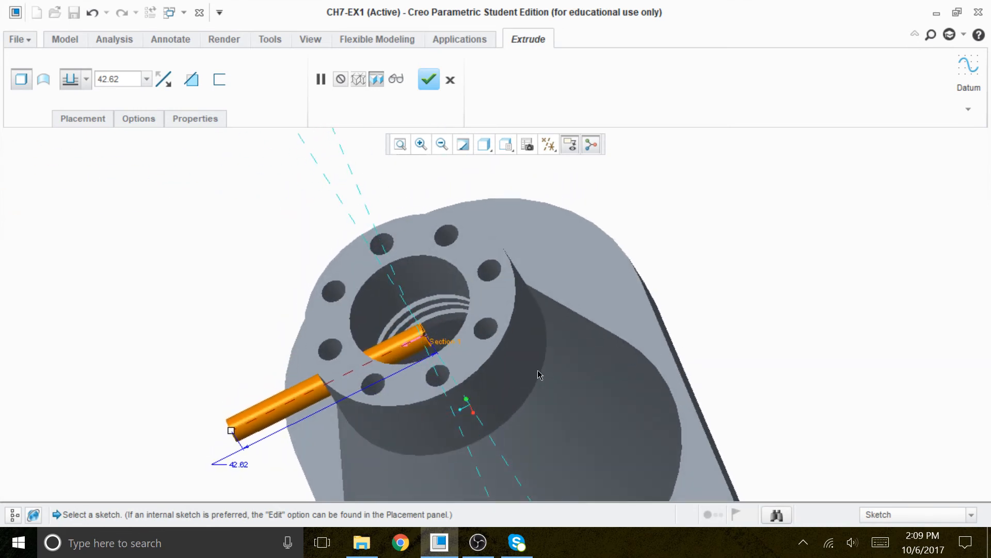
{"action": "left_click", "coordinate": [86, 81]}
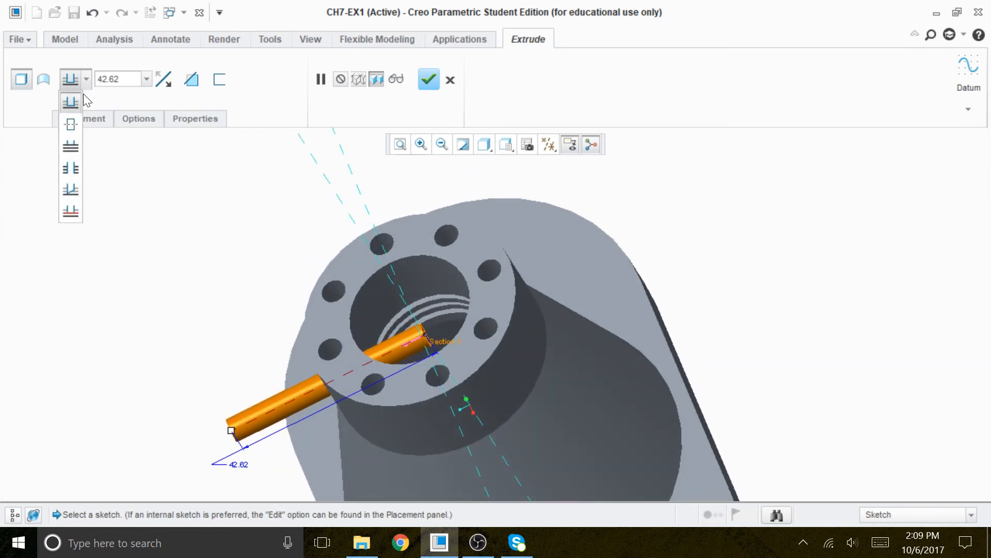
{"action": "left_click", "coordinate": [71, 125]}
{"action": "left_click_drag", "start_coordinate": [329, 382], "coordinate": [321, 386]}
{"action": "left_click", "coordinate": [191, 79]}
{"action": "mouse_move", "coordinate": [206, 300]}
{"action": "middle_mouse_down"}
{"action": "mouse_move", "coordinate": [257, 252]}
{"action": "mouse_move", "coordinate": [246, 289]}
{"action": "mouse_move", "coordinate": [177, 334]}
{"action": "mouse_move", "coordinate": [230, 290]}
{"action": "mouse_move", "coordinate": [179, 321]}
{"action": "mouse_move", "coordinate": [224, 280]}
{"action": "mouse_move", "coordinate": [186, 305]}
{"action": "mouse_move", "coordinate": [219, 296]}
{"action": "mouse_move", "coordinate": [206, 297]}
{"action": "middle_mouse_up"}
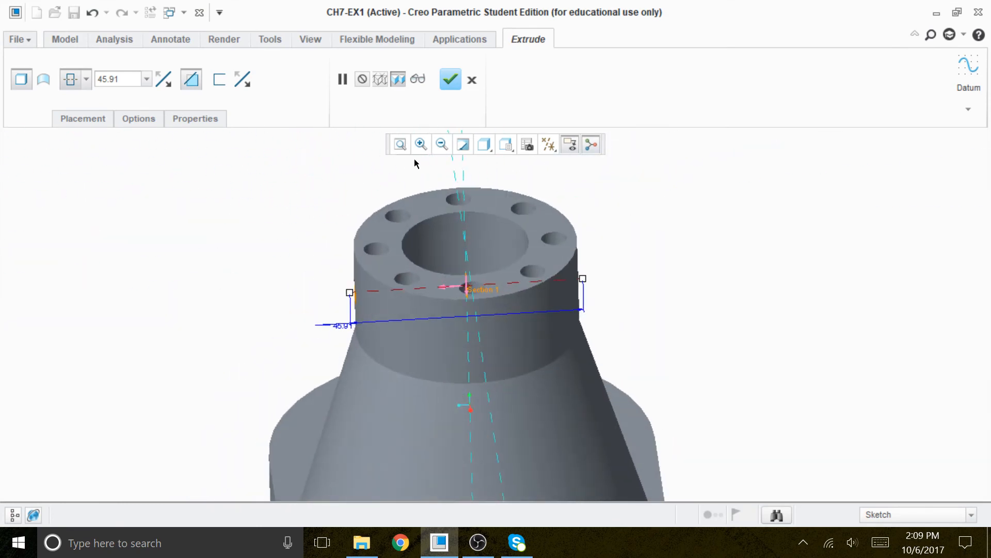
{"action": "left_click", "coordinate": [451, 80]}
Pattern the cross-hole cut around the boss's central axis with 8 instances spaced 45 degrees apart.
{"action": "mouse_move", "coordinate": [630, 322]}
{"action": "middle_mouse_down"}
{"action": "mouse_move", "coordinate": [655, 277]}
{"action": "mouse_move", "coordinate": [699, 272]}
{"action": "mouse_move", "coordinate": [709, 299]}
{"action": "middle_mouse_up"}
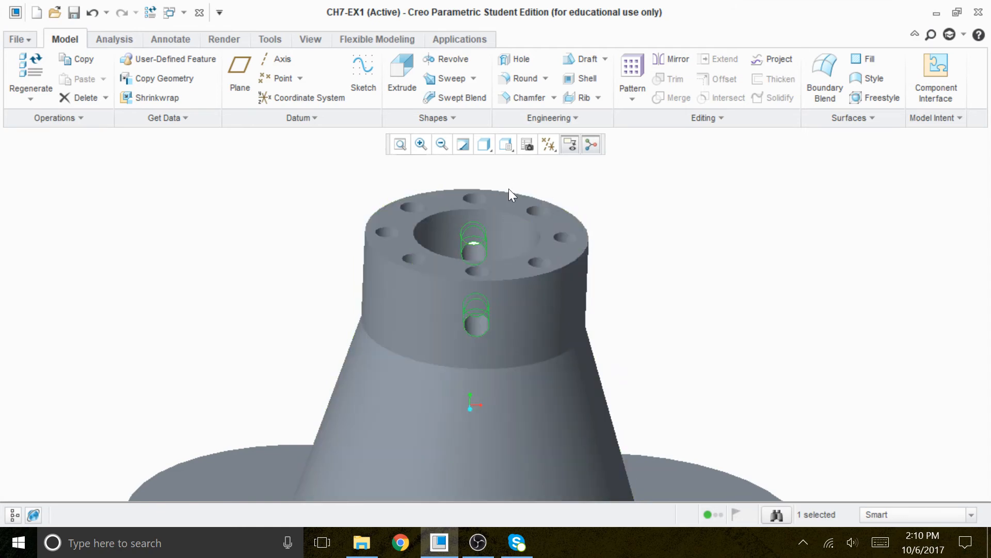
{"action": "left_click", "coordinate": [640, 73]}
{"action": "left_click", "coordinate": [72, 79]}
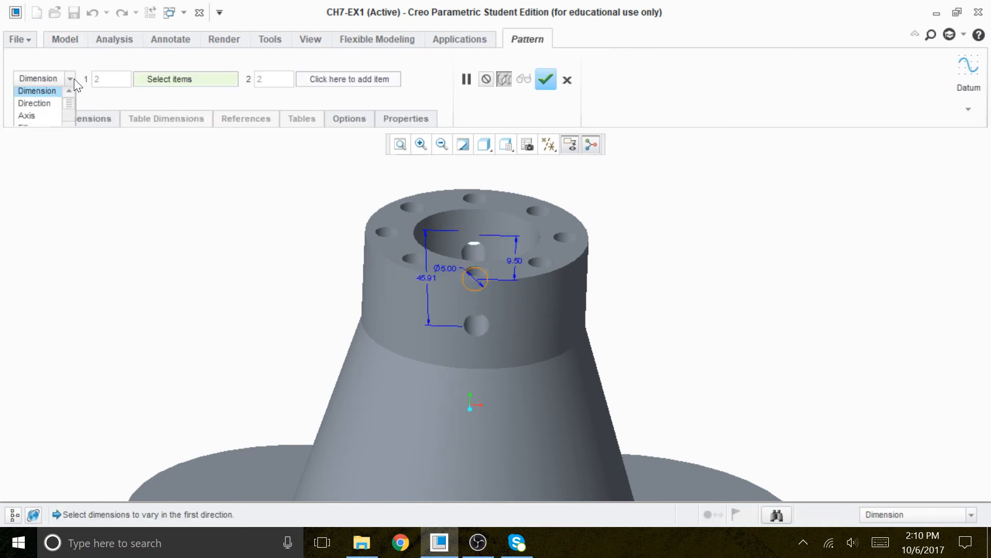
{"action": "left_click", "coordinate": [50, 120]}
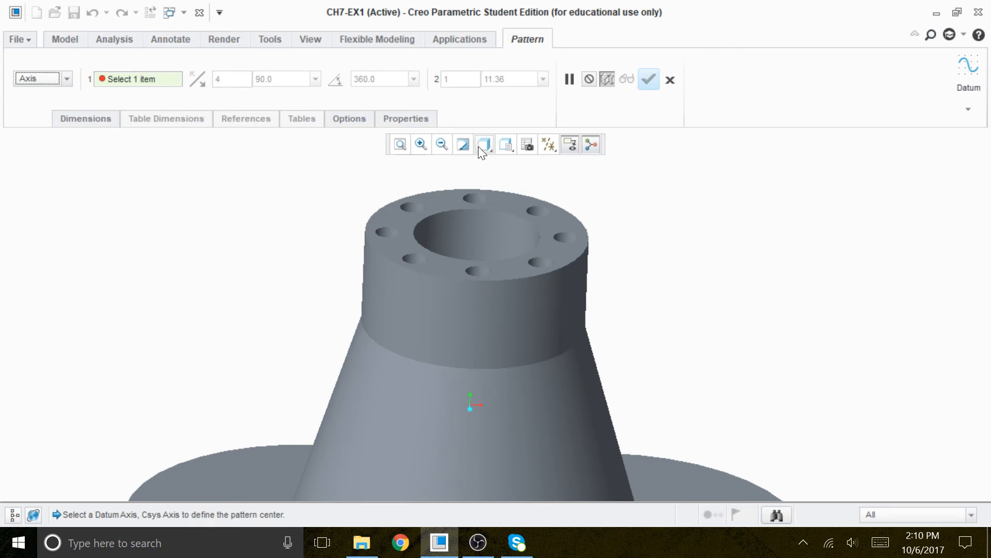
{"action": "left_click", "coordinate": [549, 144]}
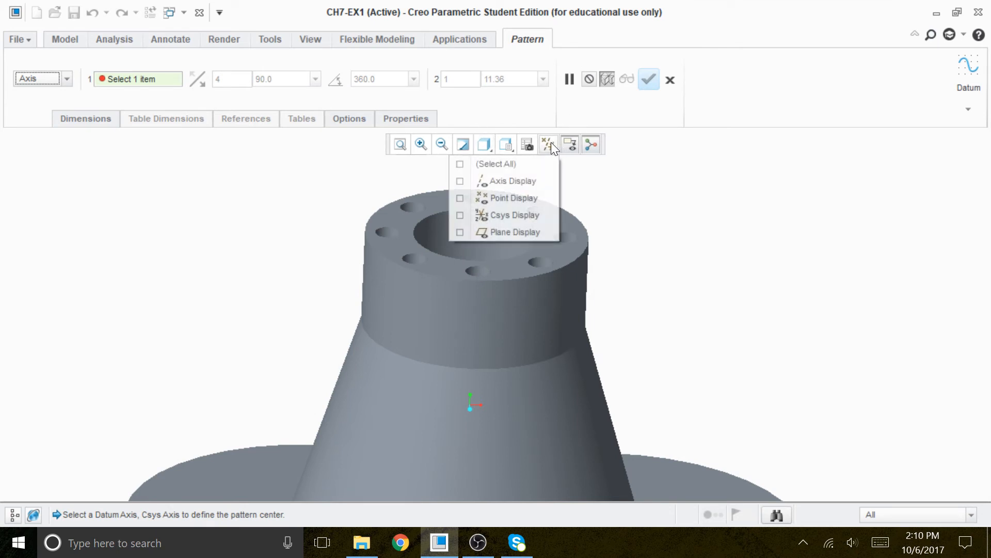
{"action": "left_click", "coordinate": [495, 181]}
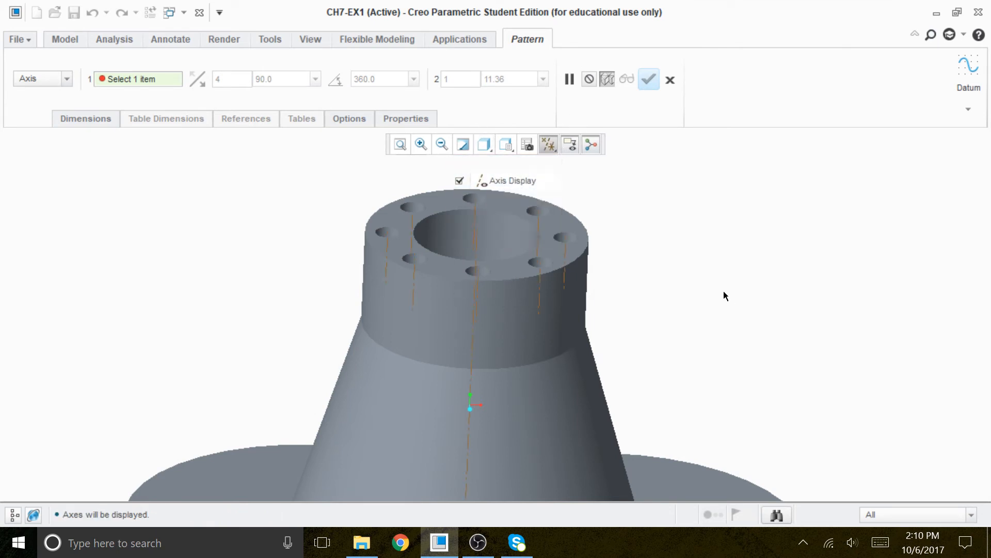
{"action": "left_click", "coordinate": [478, 241]}
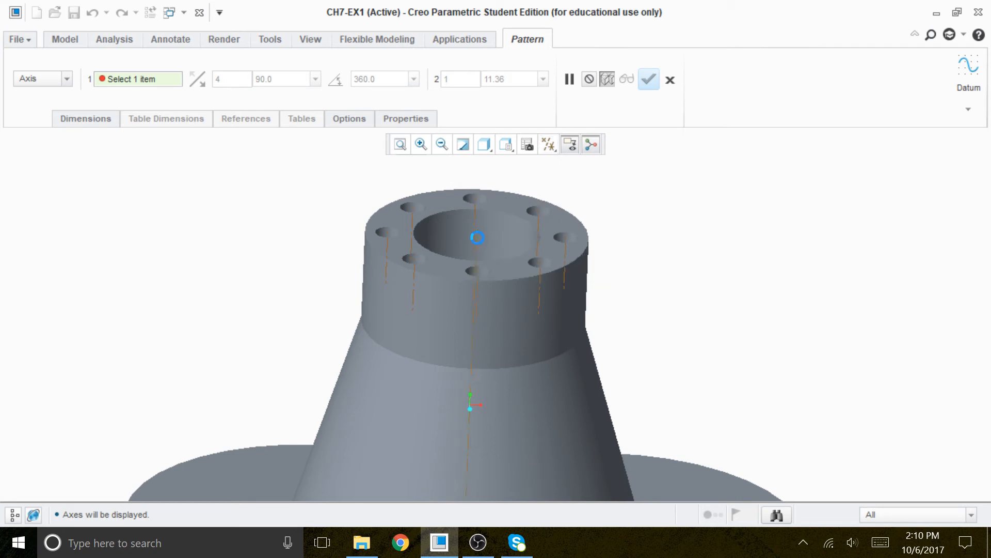
{"action": "middle_click_drag", "start_coordinate": [683, 293], "coordinate": [673, 316]}
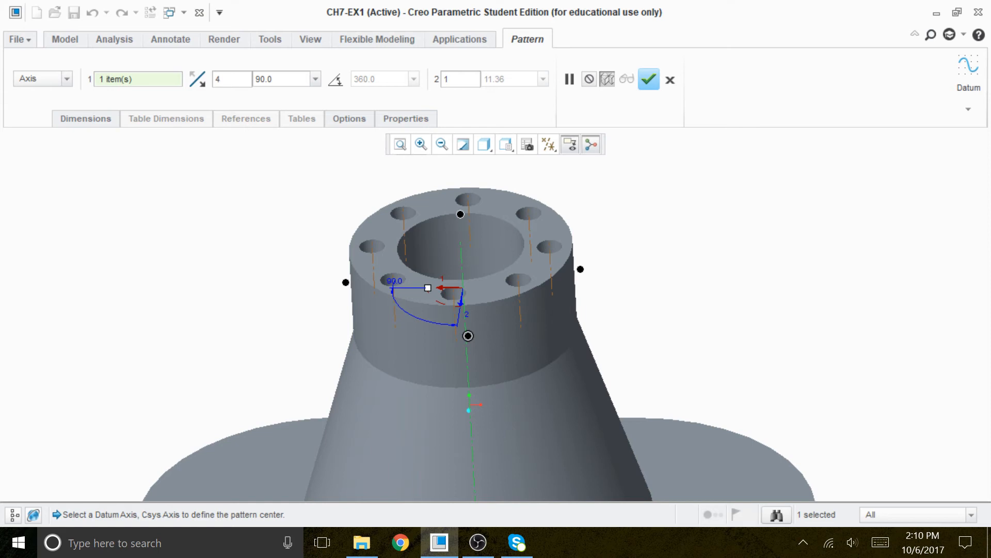
{"action": "type", "text": "8"}
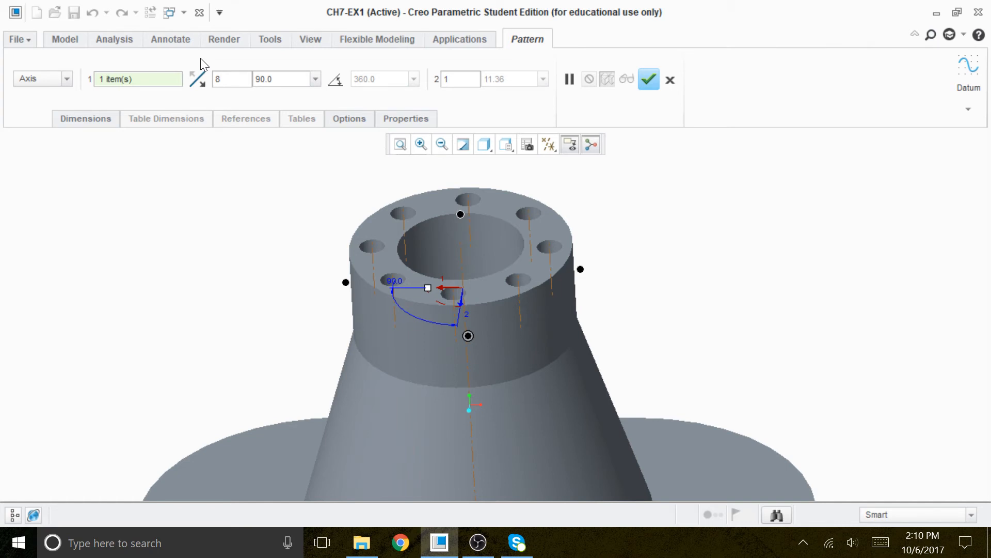
{"action": "key", "text": "Tab"}
{"action": "type", "text": "45"}
{"action": "key", "text": "Return"}
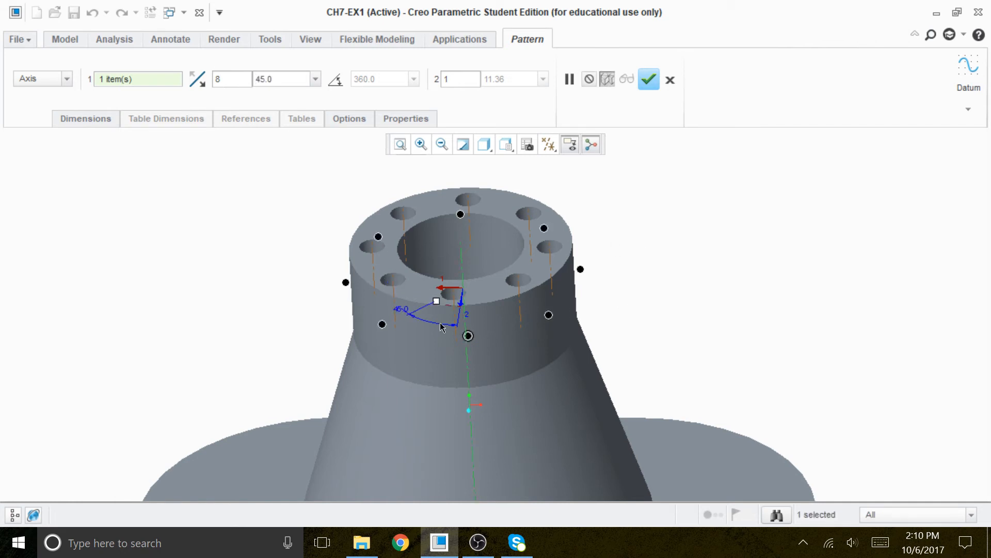
Switch to the front view, exclude two of the pattern instances, and complete the axis pattern.
{"action": "middle_click_drag", "start_coordinate": [618, 215], "coordinate": [645, 212]}
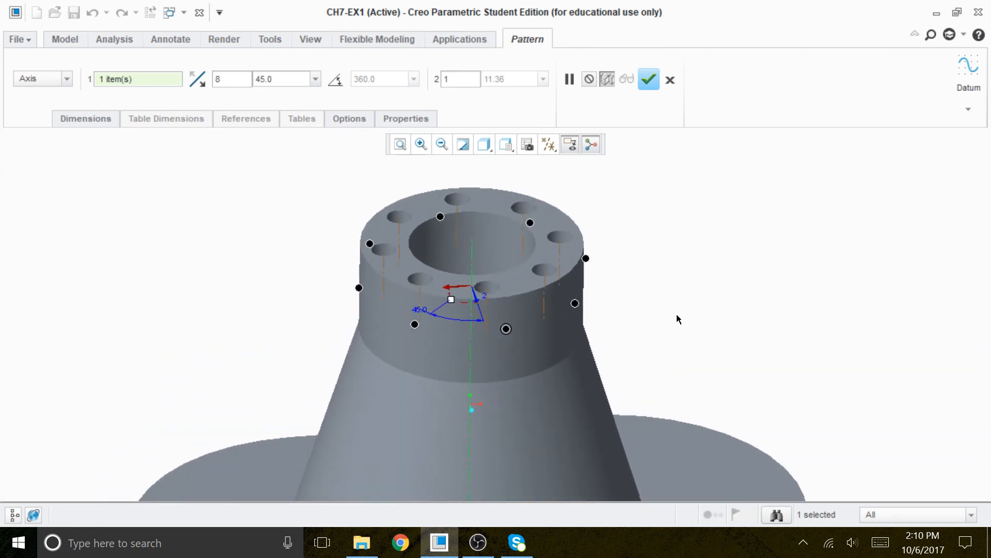
{"action": "middle_click_drag", "start_coordinate": [659, 310], "coordinate": [664, 278]}
{"action": "left_click", "coordinate": [508, 148]}
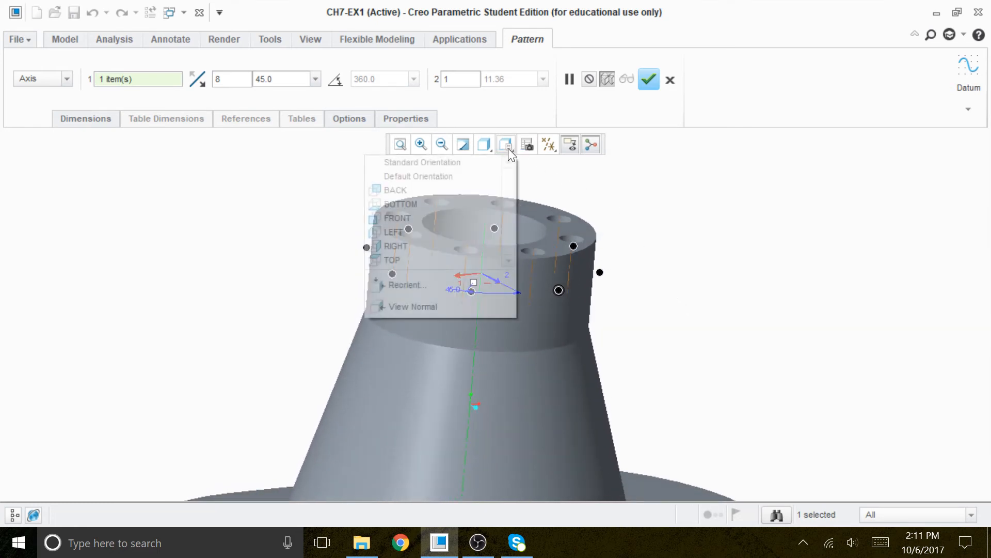
{"action": "left_click", "coordinate": [423, 215]}
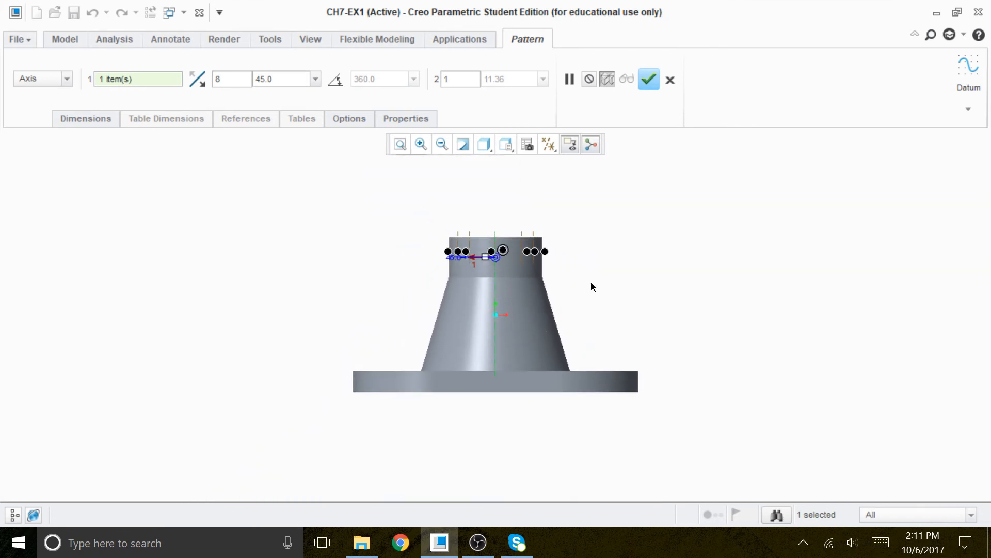
{"action": "middle_click_drag", "start_coordinate": [576, 249], "coordinate": [575, 284]}
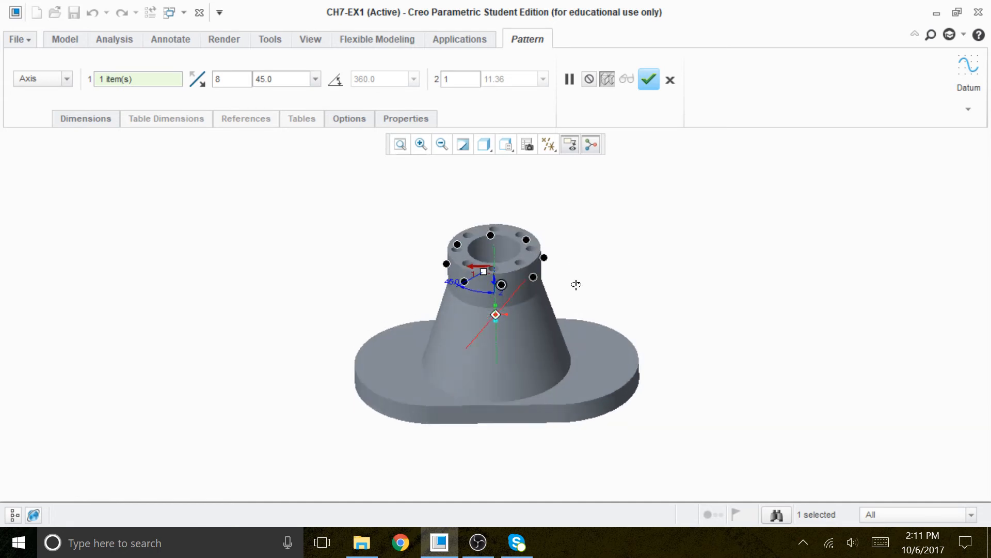
{"action": "left_click", "coordinate": [545, 255]}
{"action": "left_click", "coordinate": [447, 262]}
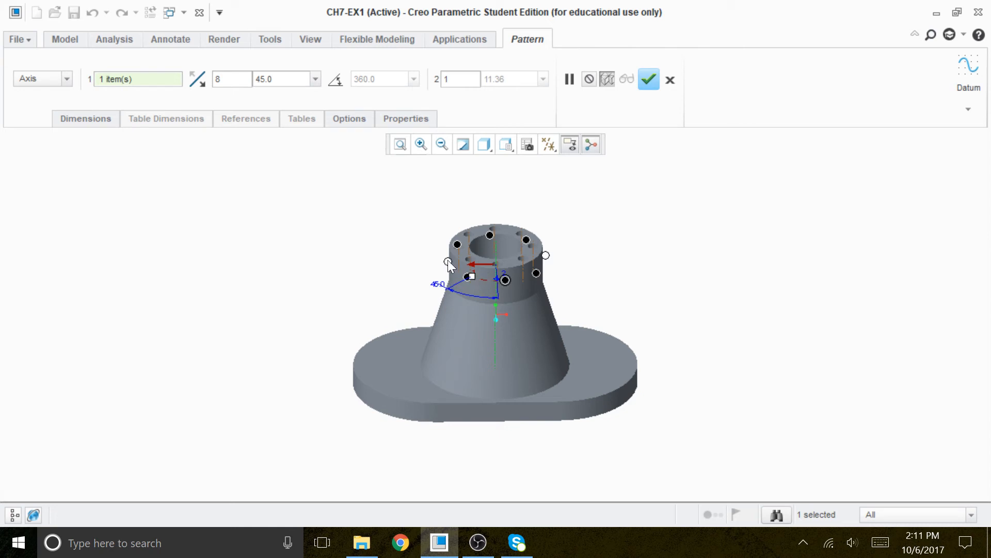
{"action": "left_click", "coordinate": [649, 80]}
{"action": "mouse_move", "coordinate": [649, 254]}
{"action": "middle_mouse_down"}
{"action": "mouse_move", "coordinate": [648, 310]}
{"action": "mouse_move", "coordinate": [653, 215]}
{"action": "mouse_move", "coordinate": [649, 253]}
{"action": "mouse_move", "coordinate": [640, 236]}
{"action": "mouse_move", "coordinate": [640, 254]}
{"action": "middle_mouse_up"}
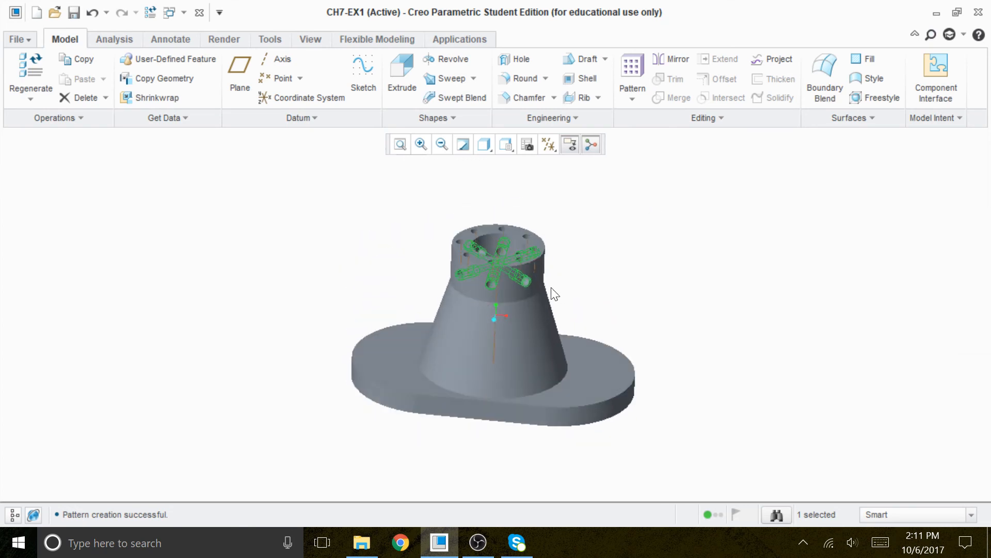
Zoom in and orbit around the boss to inspect the patterned holes.
{"action": "scroll", "coordinate": [540, 273], "scroll_direction": "down", "scroll_amount": 3}
{"action": "left_click", "coordinate": [643, 234]}
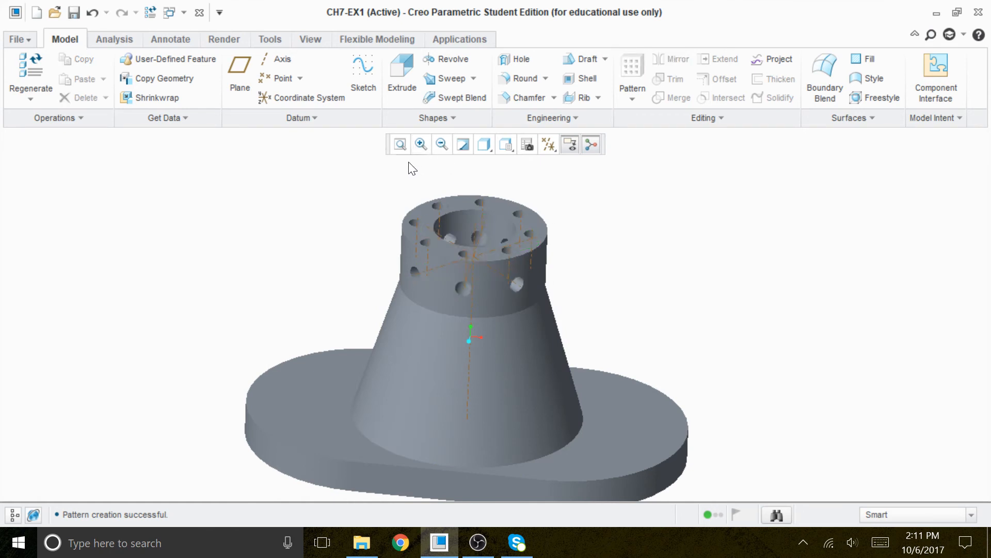
{"action": "left_click", "coordinate": [421, 144]}
{"action": "left_click", "coordinate": [371, 183]}
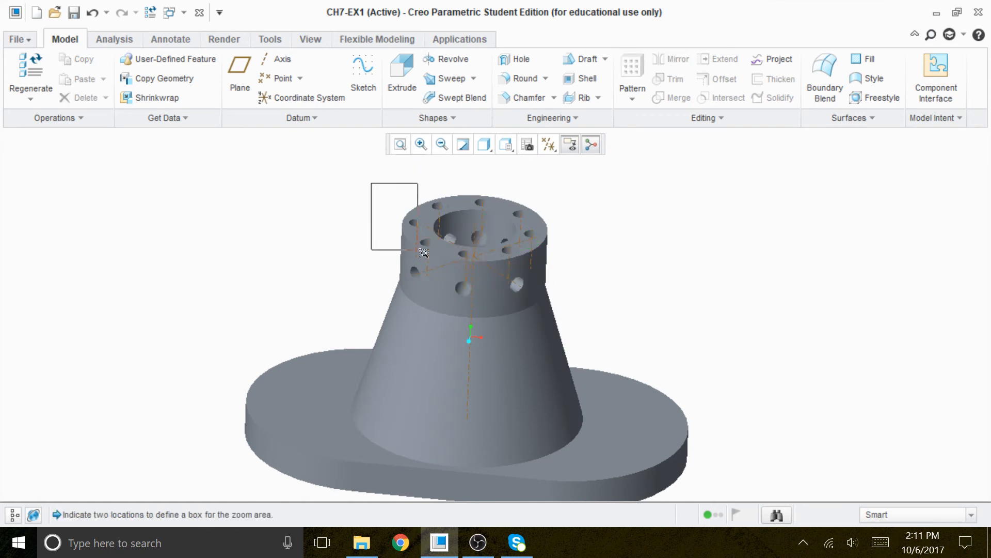
{"action": "left_click", "coordinate": [579, 302]}
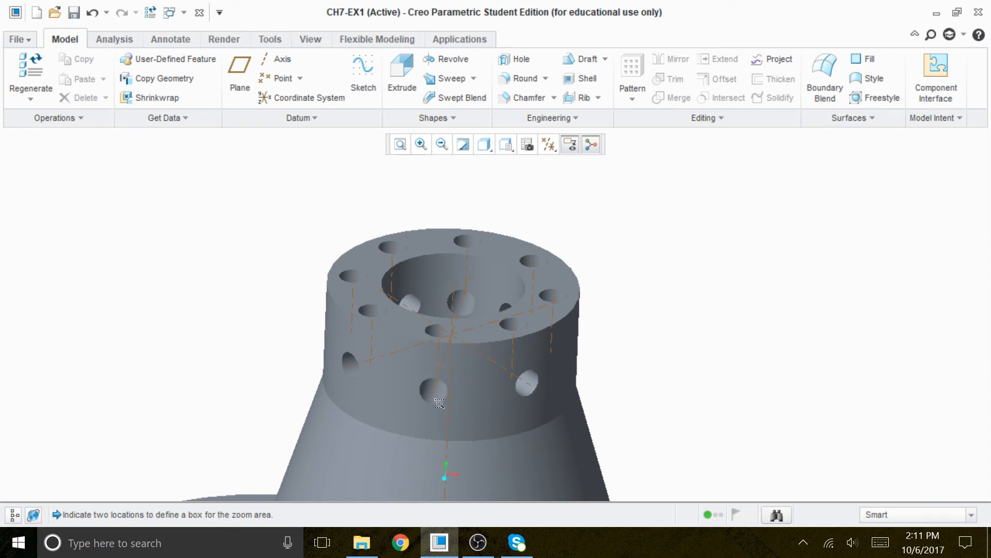
{"action": "mouse_move", "coordinate": [656, 380]}
{"action": "middle_mouse_down"}
{"action": "mouse_move", "coordinate": [666, 293]}
{"action": "mouse_move", "coordinate": [658, 387]}
{"action": "mouse_move", "coordinate": [666, 383]}
{"action": "middle_mouse_up"}
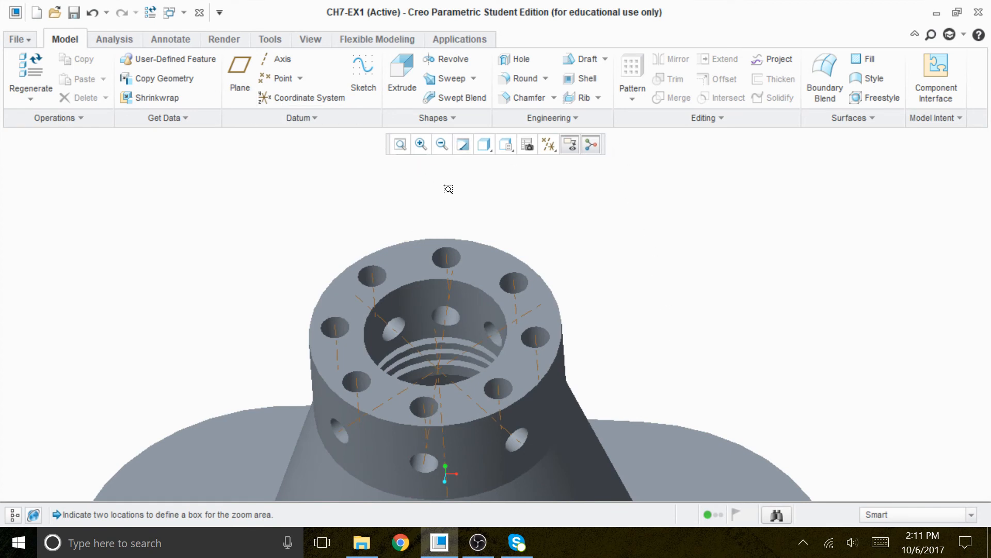
{"action": "left_click", "coordinate": [400, 144]}
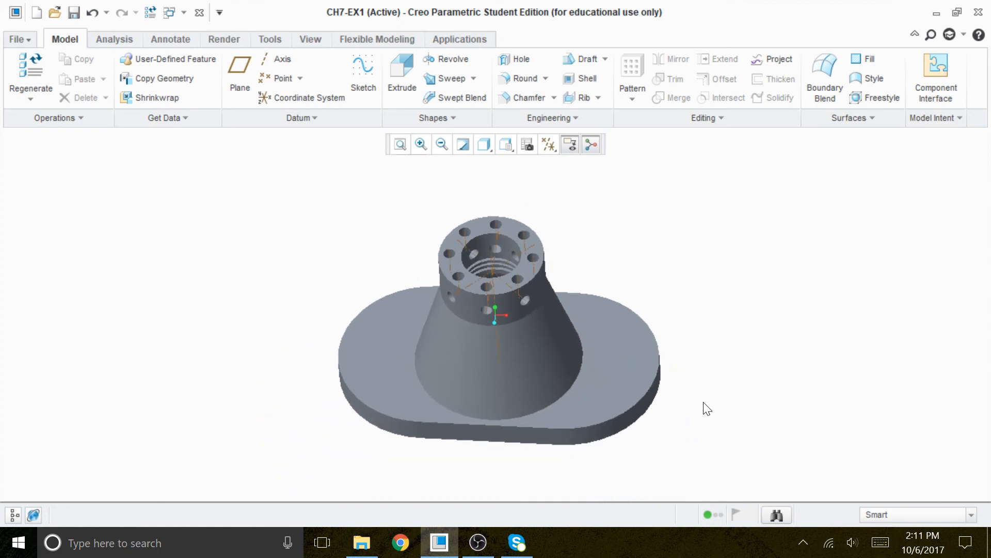
{"action": "mouse_move", "coordinate": [703, 402]}
{"action": "middle_mouse_down"}
{"action": "mouse_move", "coordinate": [699, 358]}
{"action": "mouse_move", "coordinate": [711, 373]}
{"action": "mouse_move", "coordinate": [695, 363]}
{"action": "mouse_move", "coordinate": [697, 403]}
{"action": "middle_mouse_up"}
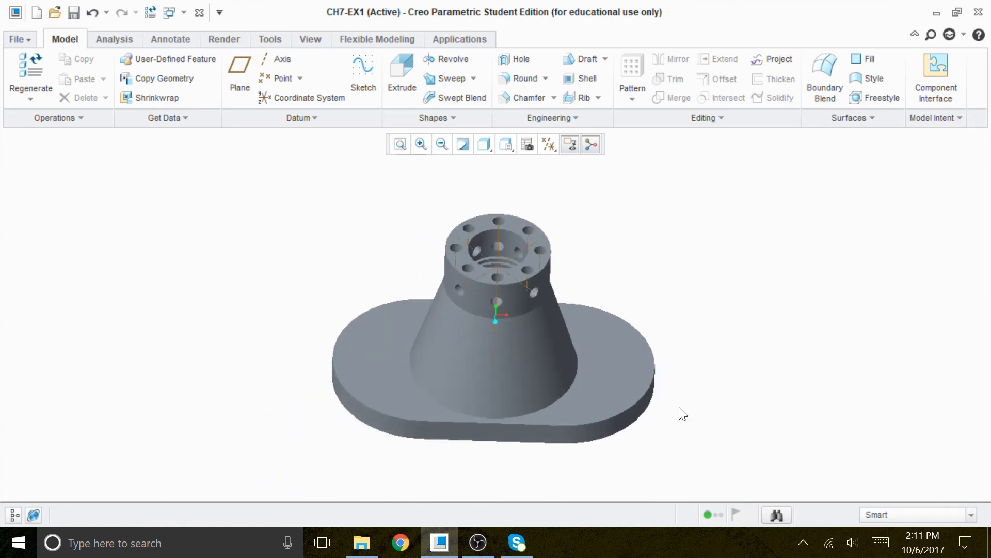
Start a new extrude sketched on the base's top face, viewed flat with hidden lines removed.
{"action": "left_click", "coordinate": [400, 72]}
{"action": "left_click", "coordinate": [89, 115]}
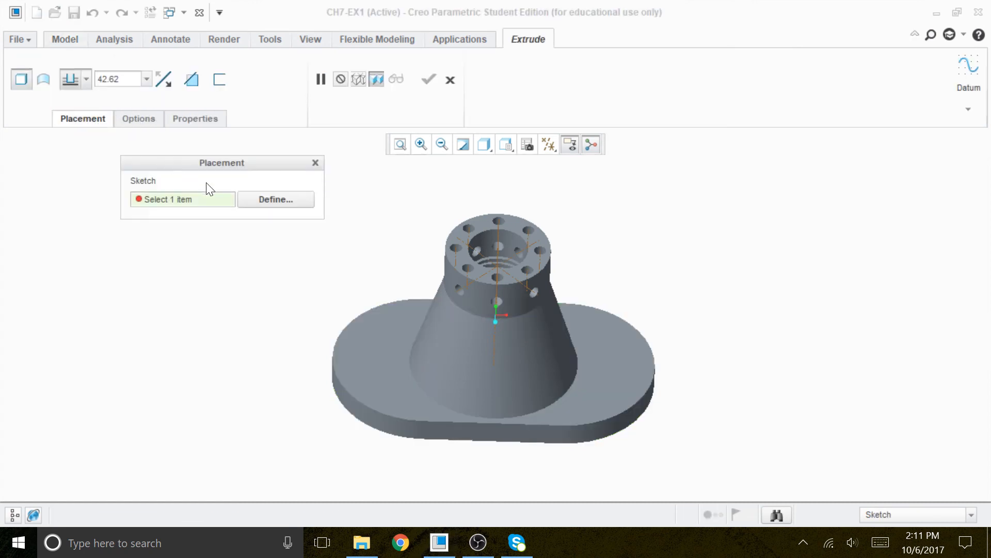
{"action": "left_click", "coordinate": [270, 201]}
{"action": "left_click", "coordinate": [367, 348]}
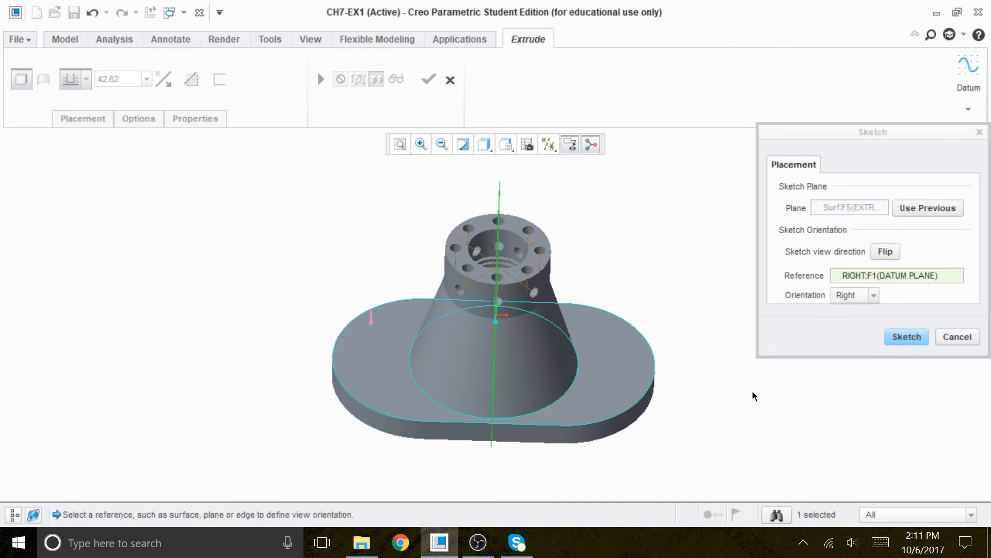
{"action": "left_click", "coordinate": [904, 336]}
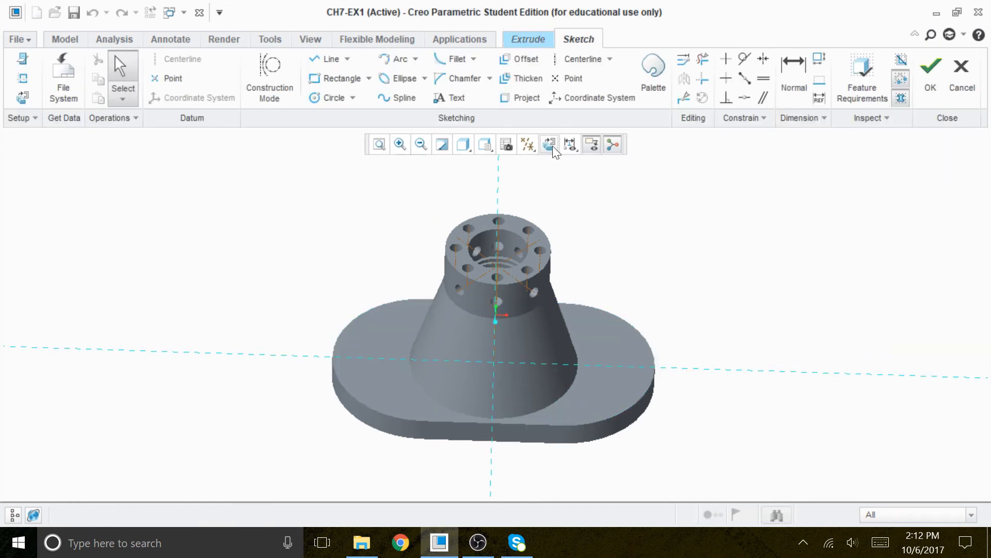
{"action": "left_click", "coordinate": [549, 145]}
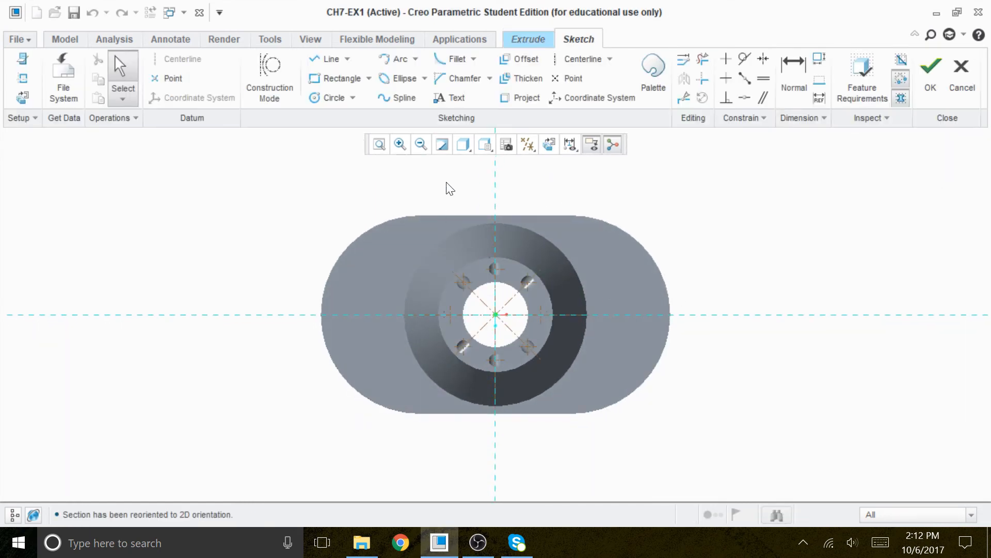
{"action": "left_click", "coordinate": [467, 147]}
{"action": "left_click", "coordinate": [423, 214]}
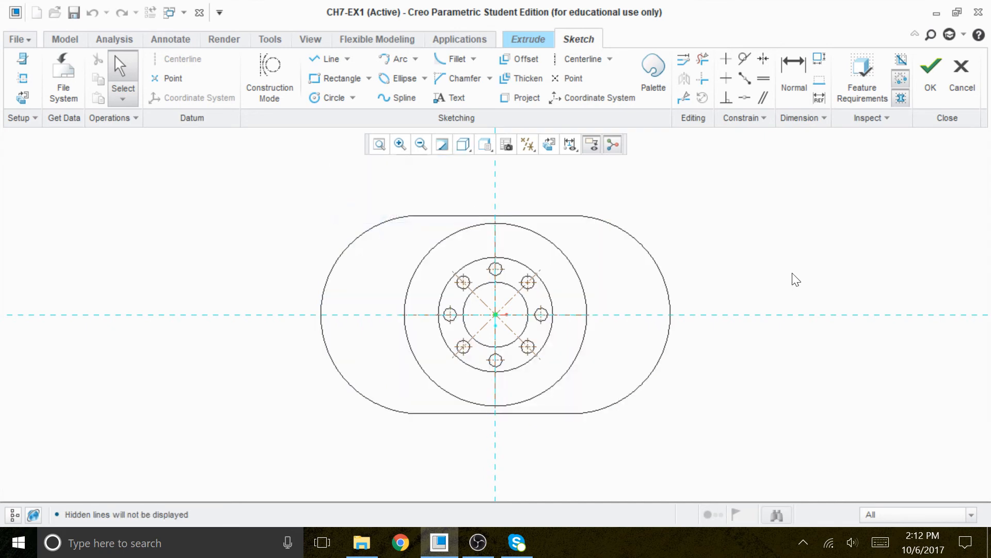
Sketch two circles about 8.3 in diameter on the base's left end, one above and one below the horizontal centerline.
{"action": "left_click", "coordinate": [333, 97]}
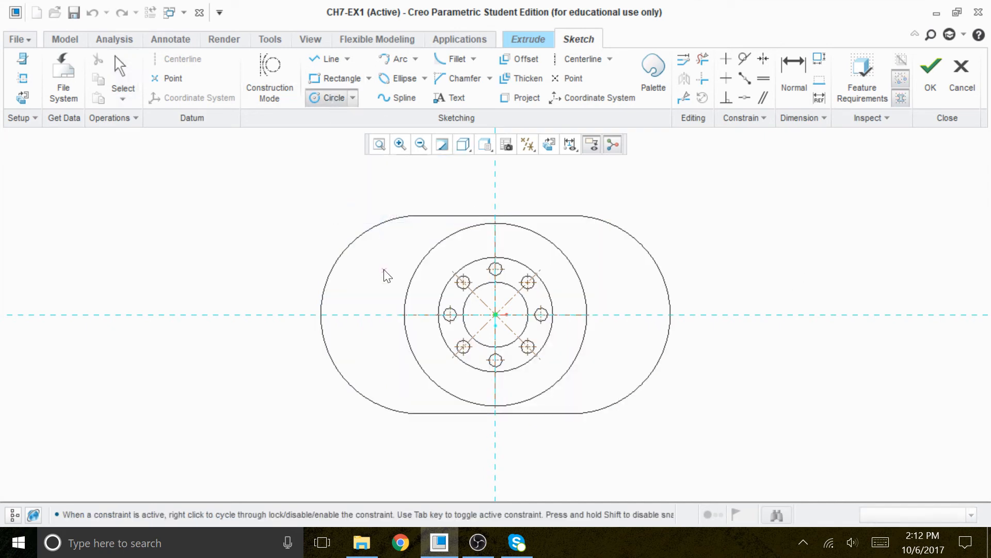
{"action": "left_click", "coordinate": [378, 265]}
{"action": "left_click", "coordinate": [381, 273]}
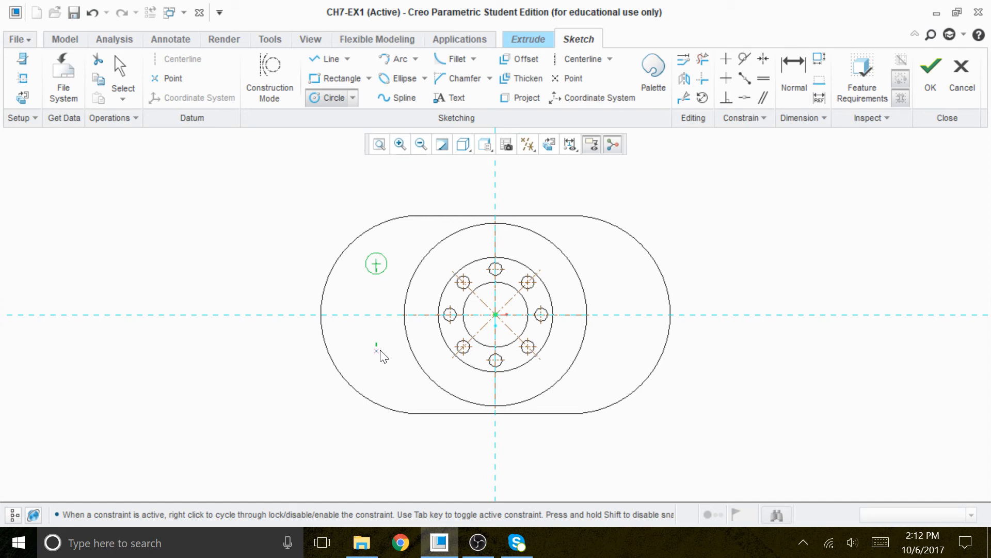
{"action": "left_click", "coordinate": [391, 356]}
{"action": "middle_click", "coordinate": [822, 272]}
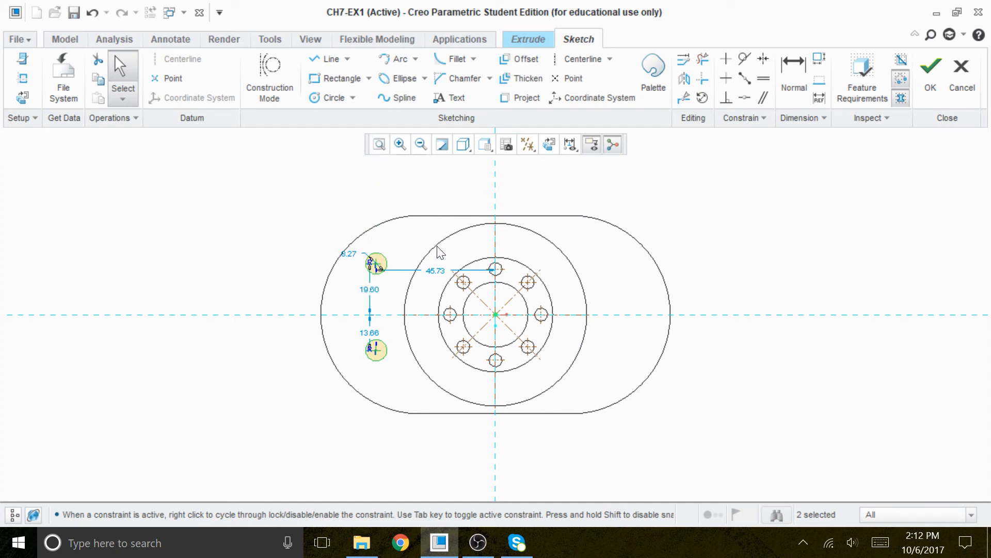
{"action": "scroll", "coordinate": [347, 252], "scroll_direction": "down", "scroll_amount": 3}
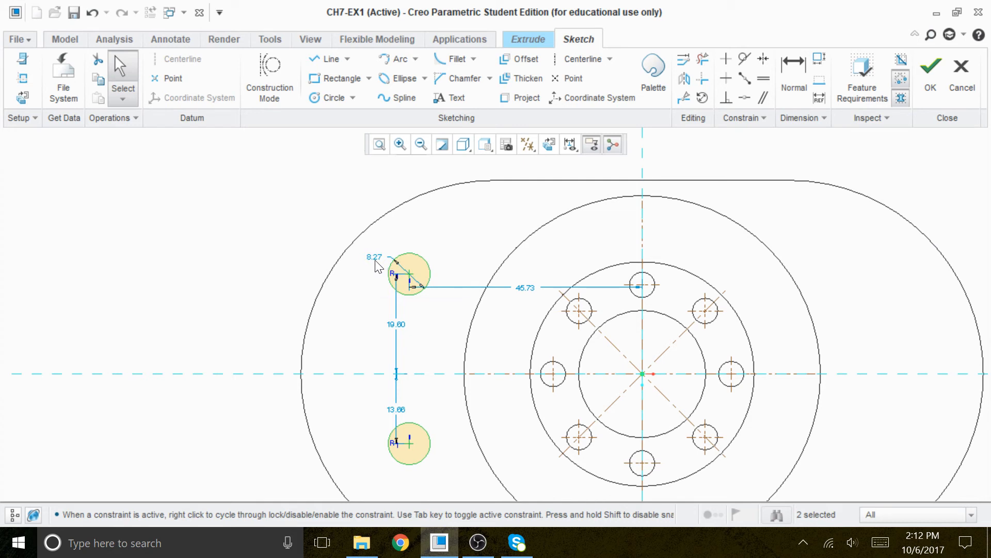
{"action": "double_click", "coordinate": [375, 257]}
{"action": "type", "text": "7.5"}
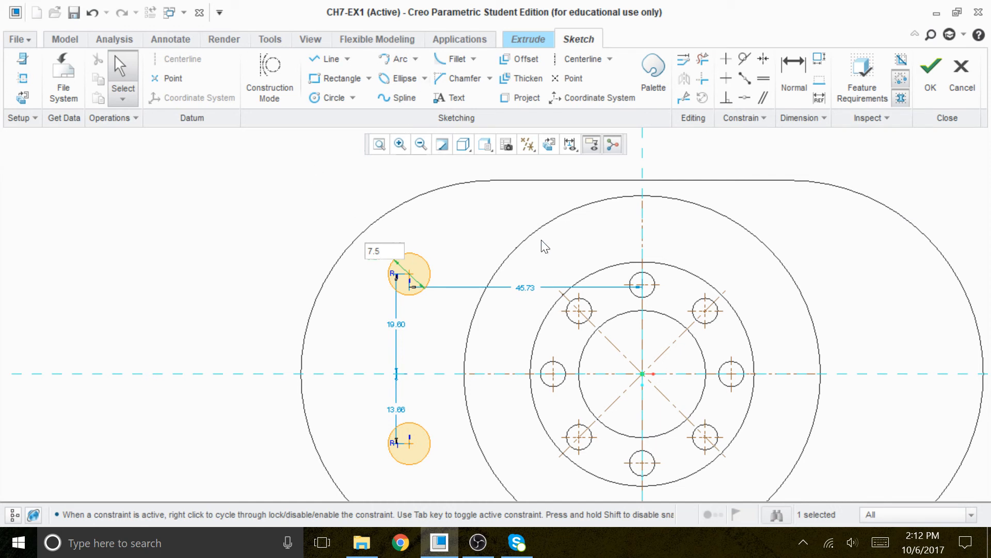
{"action": "key", "text": "Escape"}
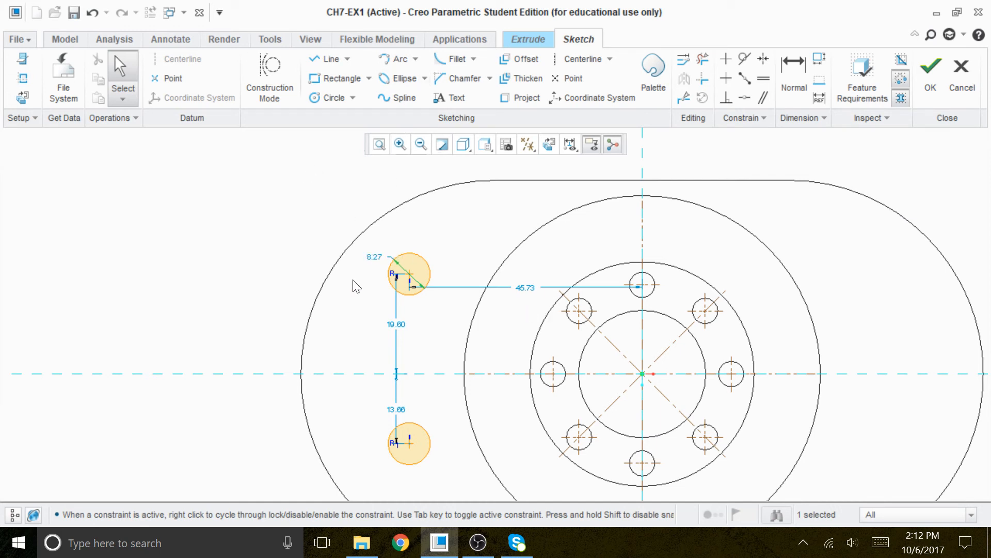
Set the equal circles' diameter to 7.5.
{"action": "double_click", "coordinate": [374, 258]}
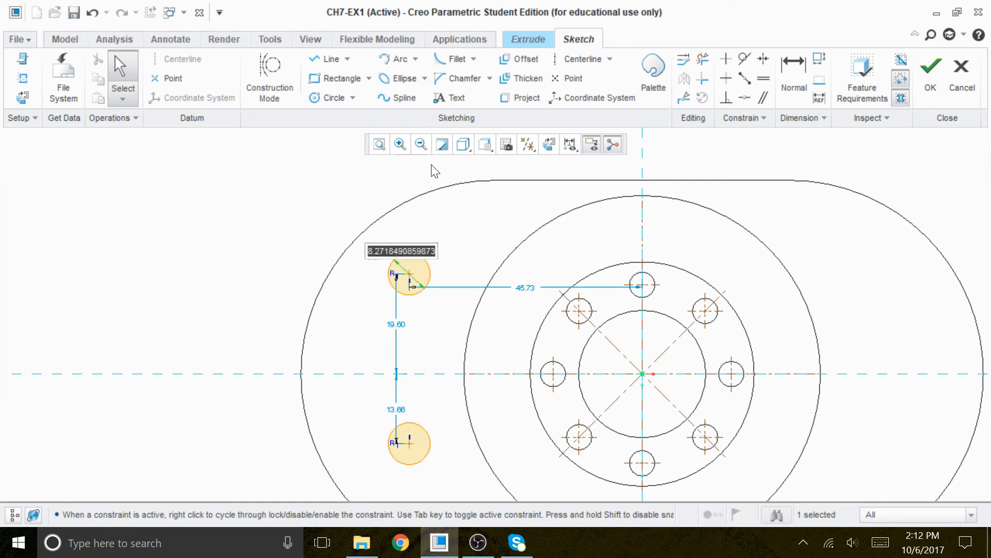
{"action": "type", "text": "7"}
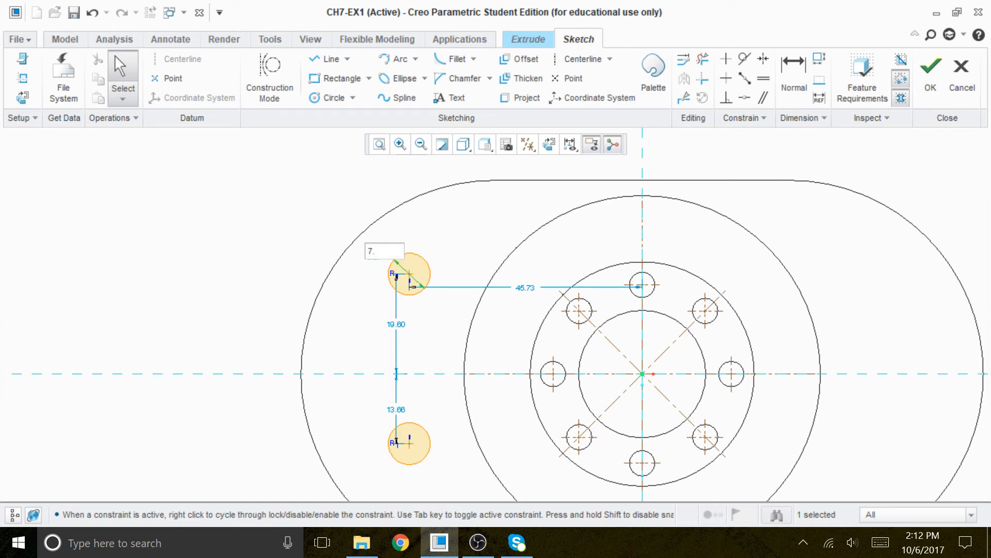
{"action": "type", "text": ".5"}
{"action": "key", "text": "Return"}
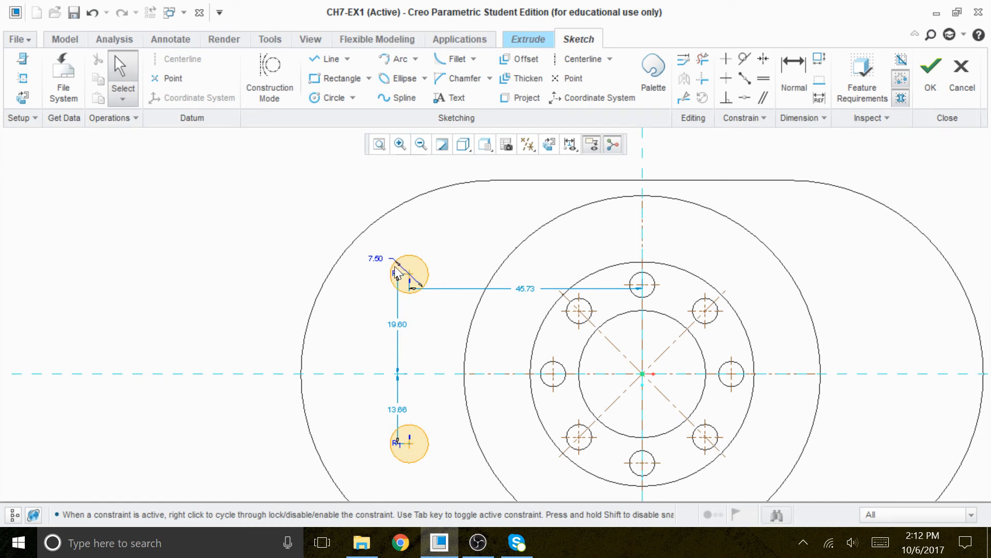
Dimension the vertical distance between the two circle centers and set it to 46.
{"action": "scroll", "coordinate": [405, 274], "scroll_direction": "down", "scroll_amount": 3}
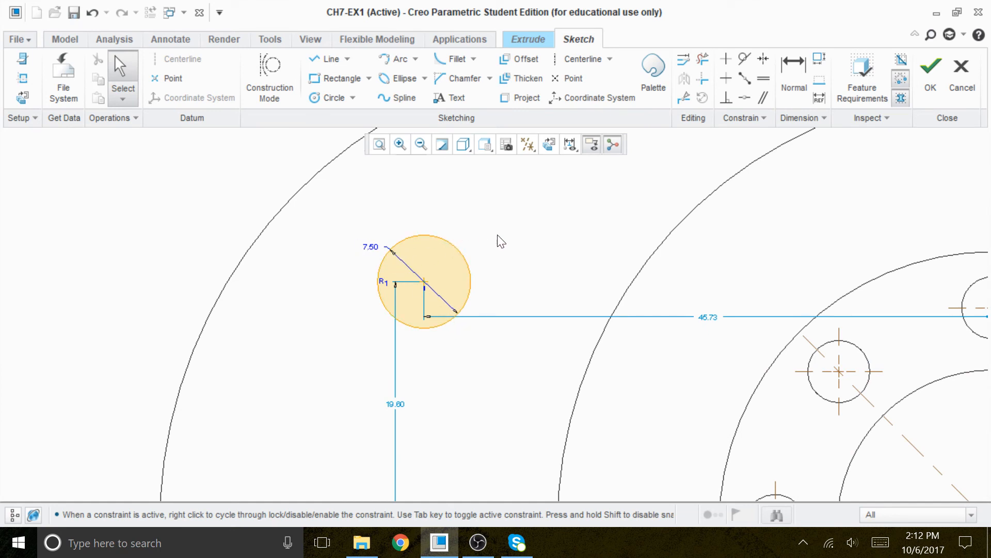
{"action": "scroll", "coordinate": [425, 146], "scroll_direction": "down", "scroll_amount": 1}
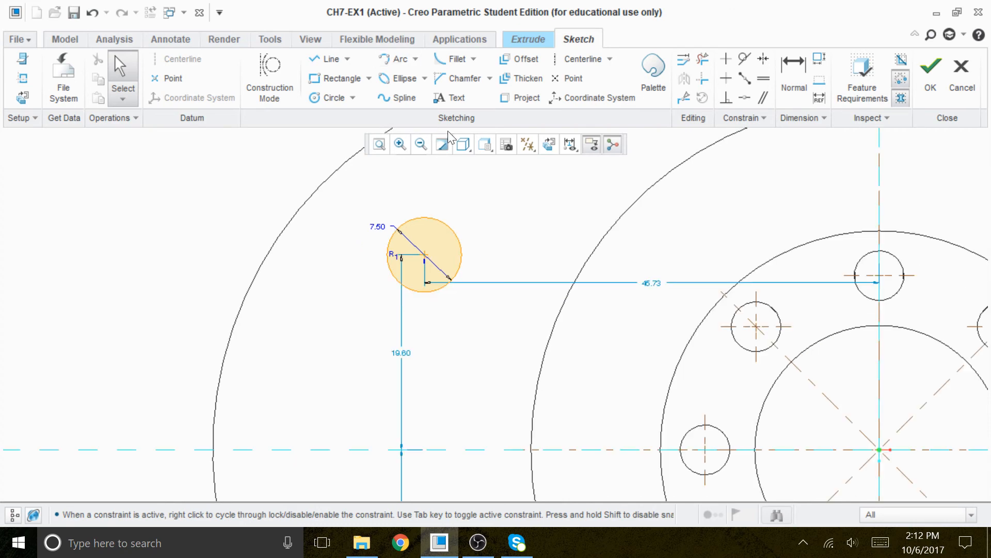
{"action": "scroll", "coordinate": [449, 269], "scroll_direction": "down", "scroll_amount": 2}
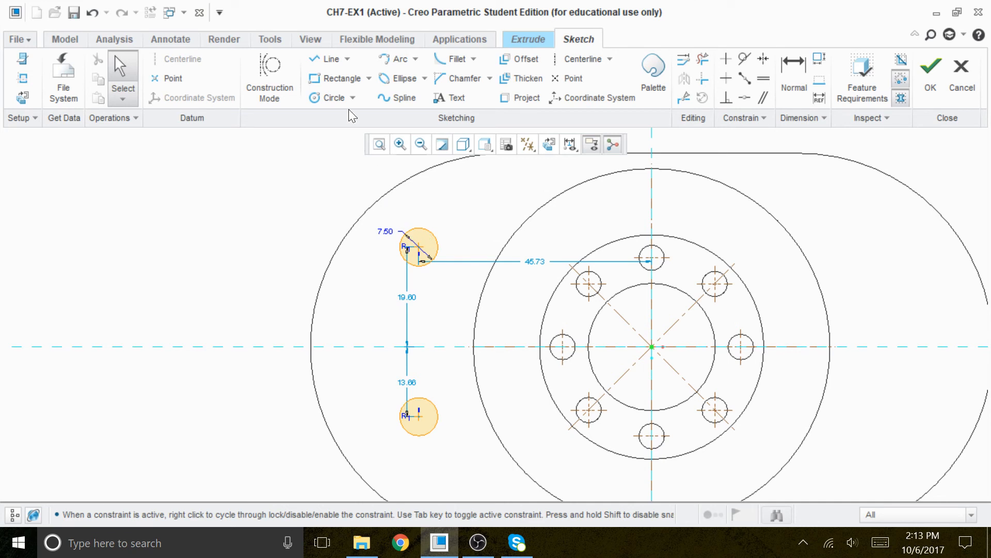
{"action": "left_click", "coordinate": [795, 69]}
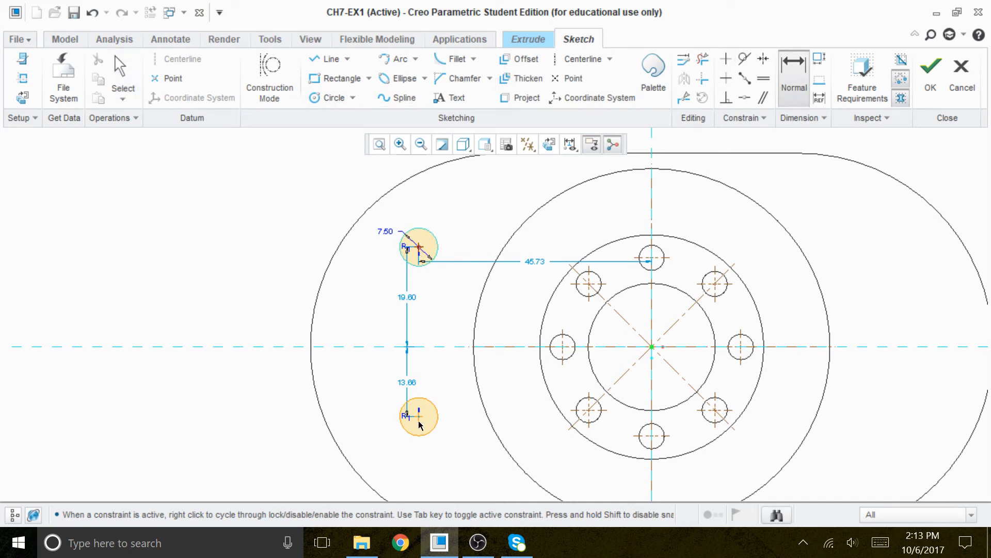
{"action": "middle_click", "coordinate": [241, 334]}
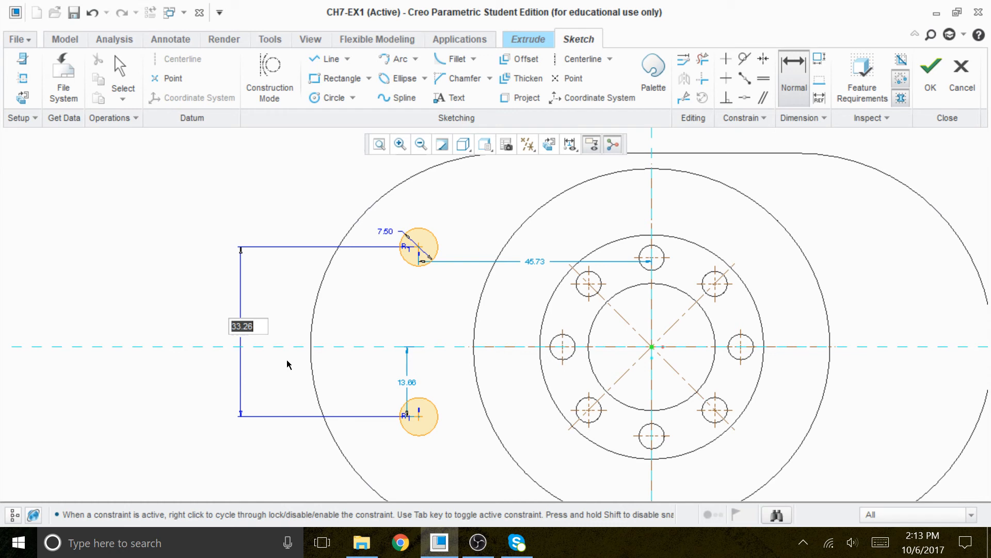
{"action": "type", "text": "46"}
{"action": "key", "text": "Return"}
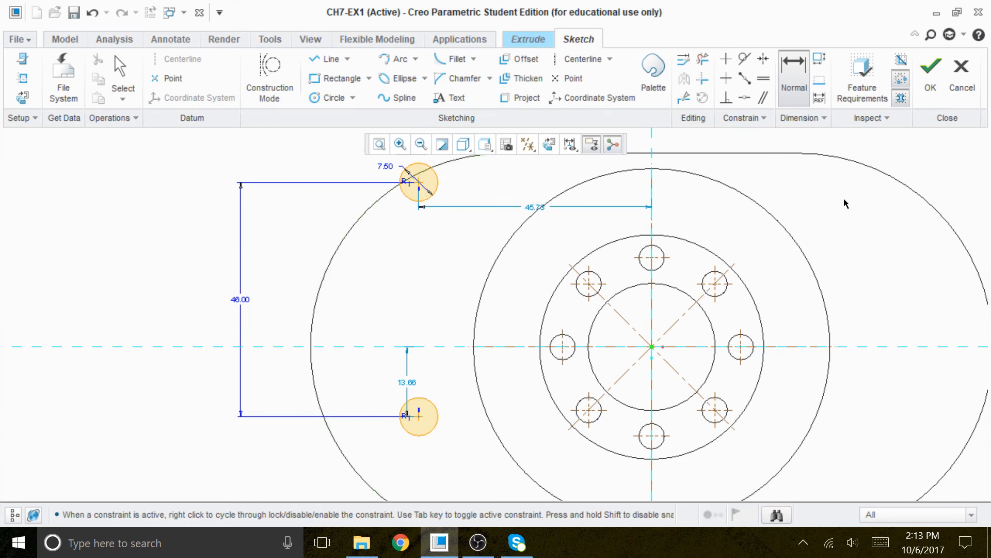
Draw a horizontal centerline along the sketch's horizontal reference through the center.
{"action": "left_click", "coordinate": [764, 60]}
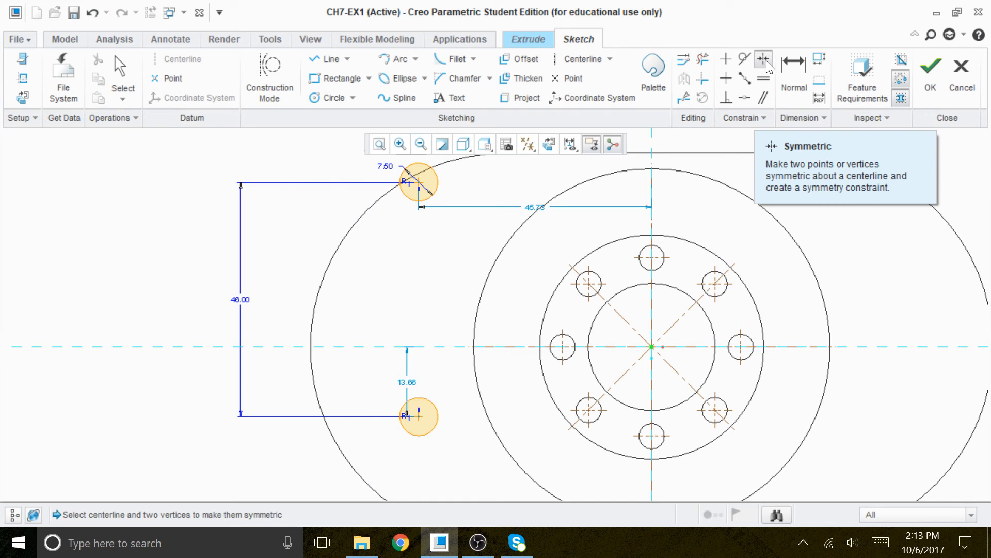
{"action": "left_click", "coordinate": [419, 184]}
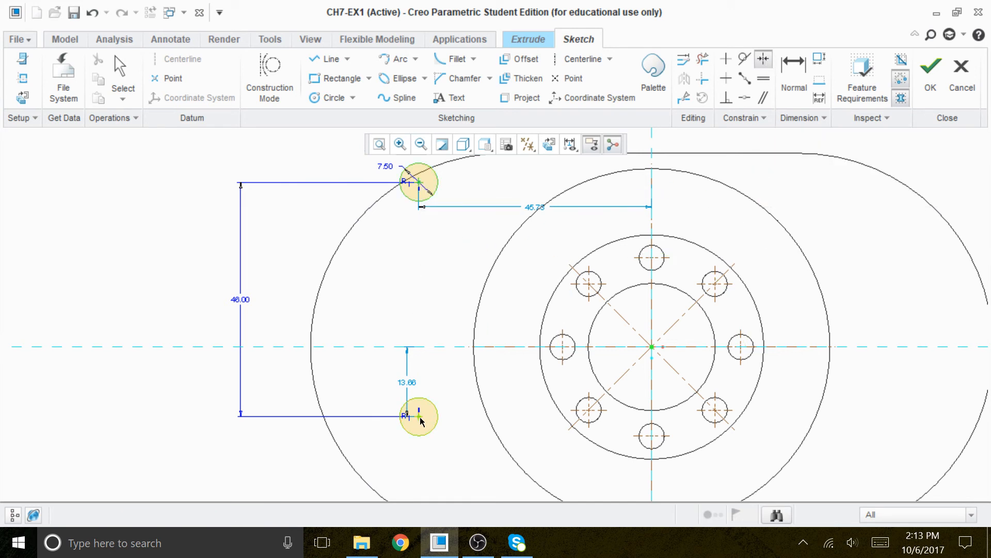
{"action": "left_click", "coordinate": [572, 61]}
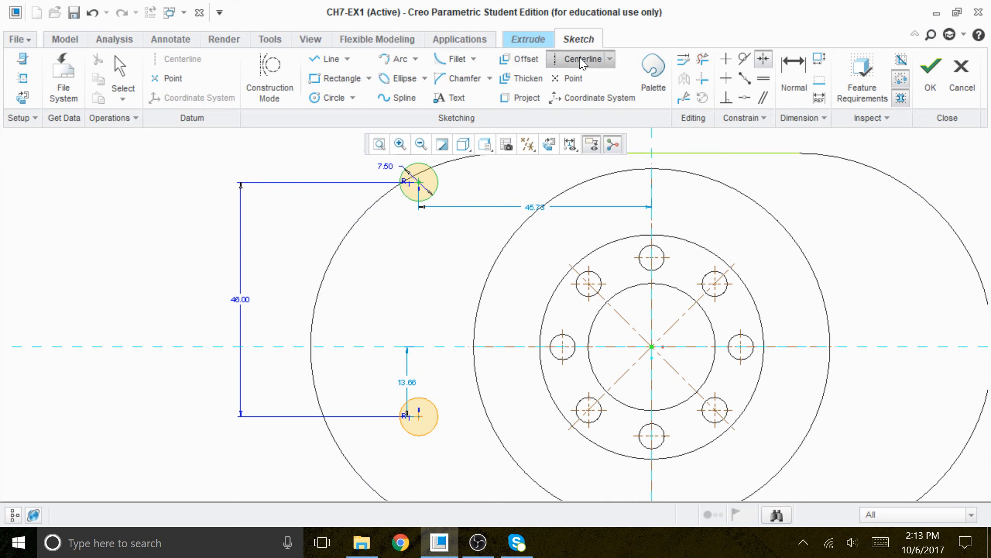
{"action": "left_click", "coordinate": [332, 347]}
{"action": "left_click", "coordinate": [438, 346]}
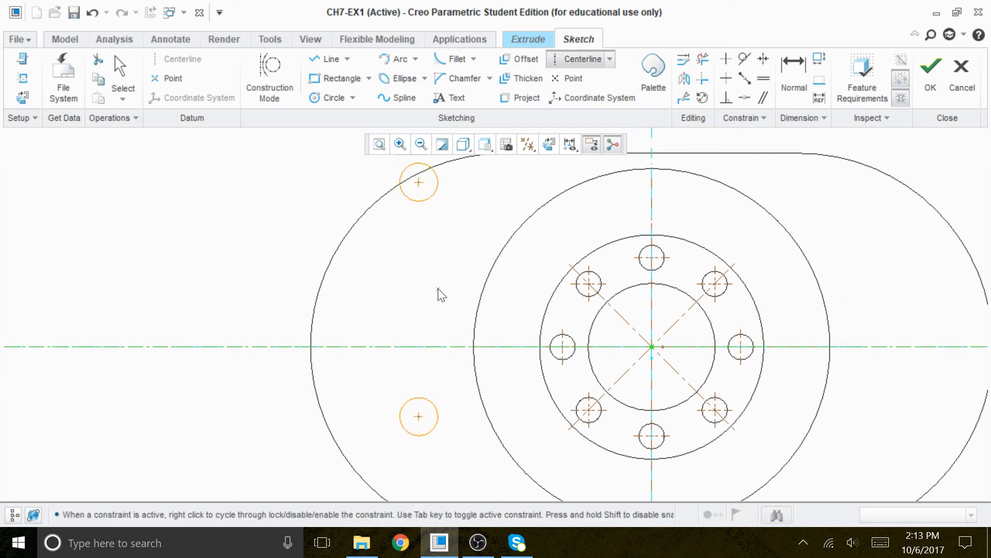
{"action": "middle_click", "coordinate": [440, 286]}
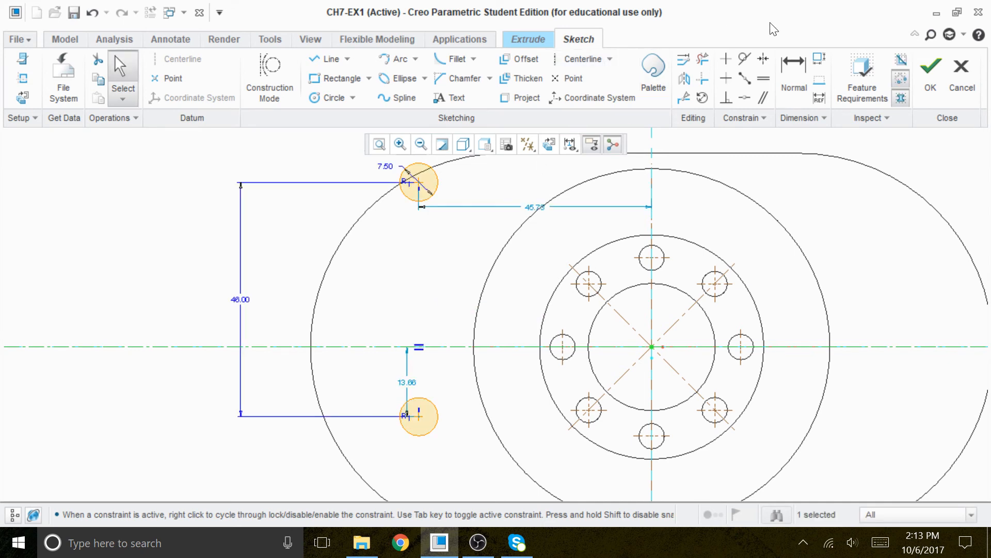
Constrain the two circles symmetric about the new horizontal centerline.
{"action": "left_click", "coordinate": [764, 58]}
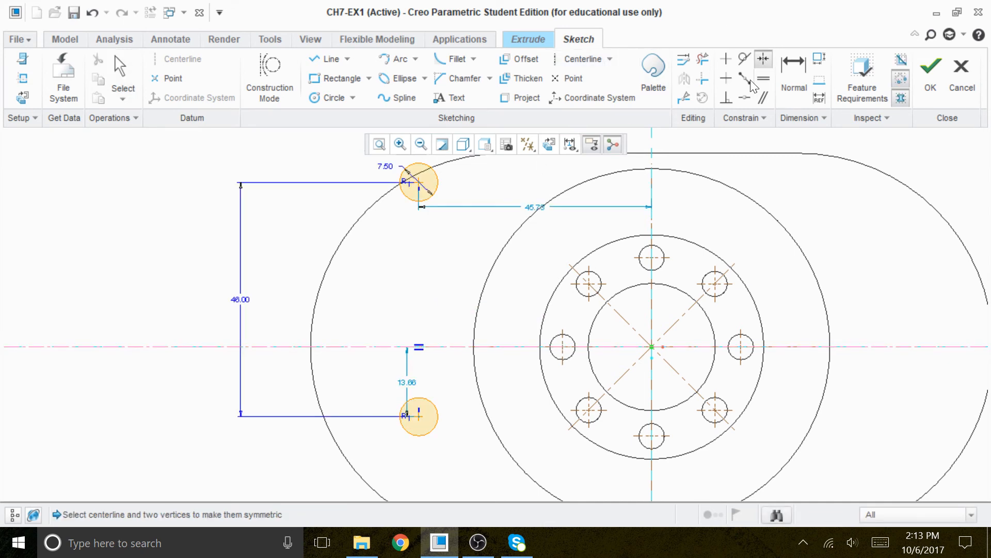
{"action": "left_click", "coordinate": [418, 182]}
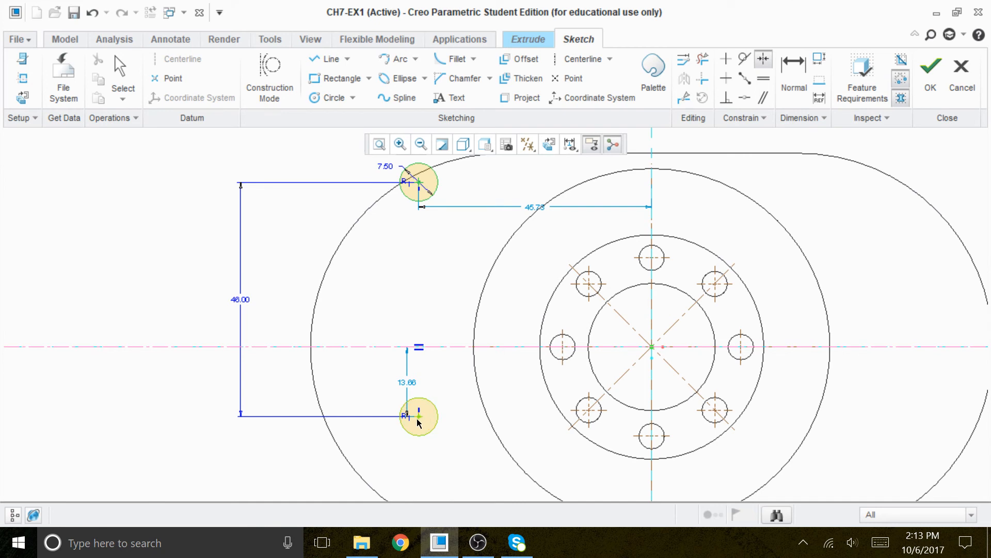
{"action": "left_click", "coordinate": [363, 346]}
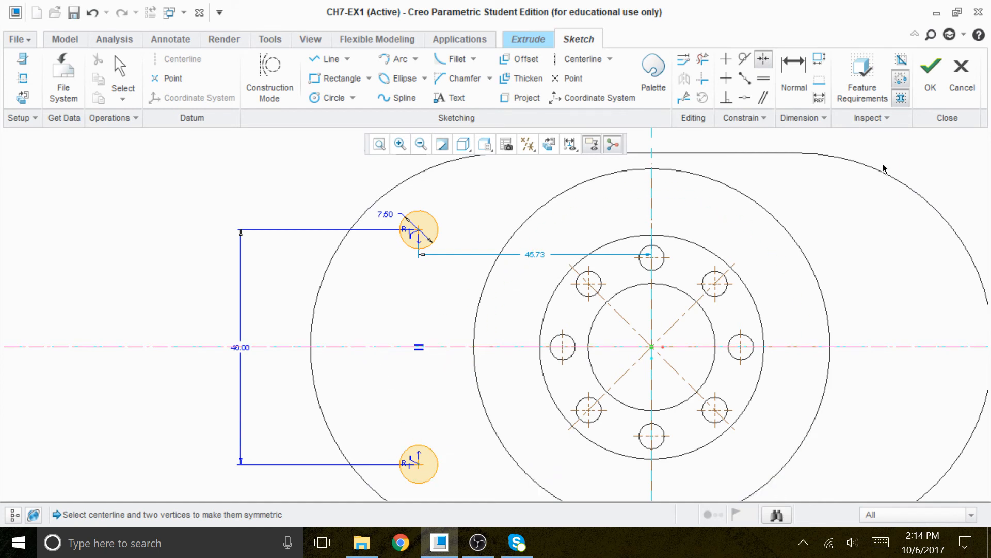
Finish the sketch in shaded display and extrude it as a downward cut through all of the base.
{"action": "left_click", "coordinate": [464, 147]}
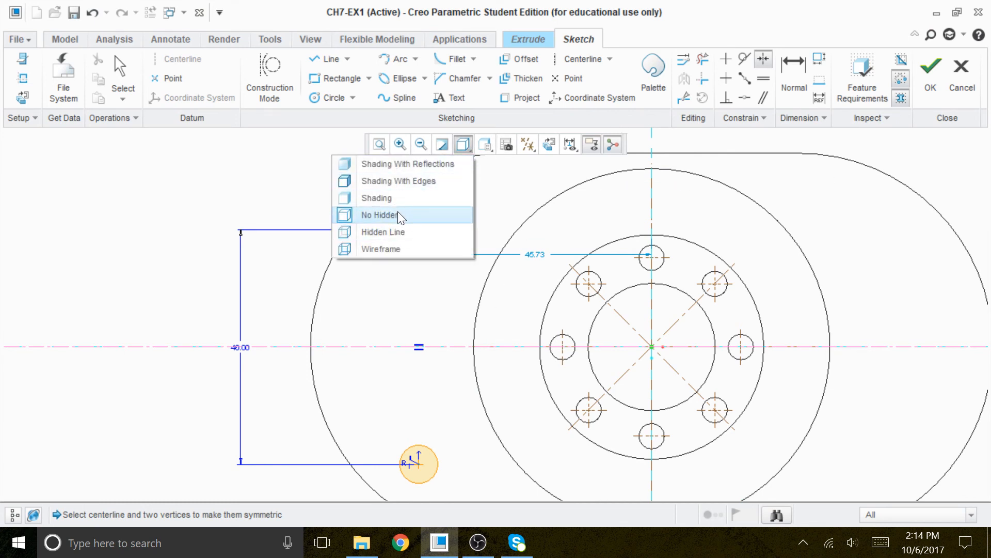
{"action": "left_click", "coordinate": [388, 197]}
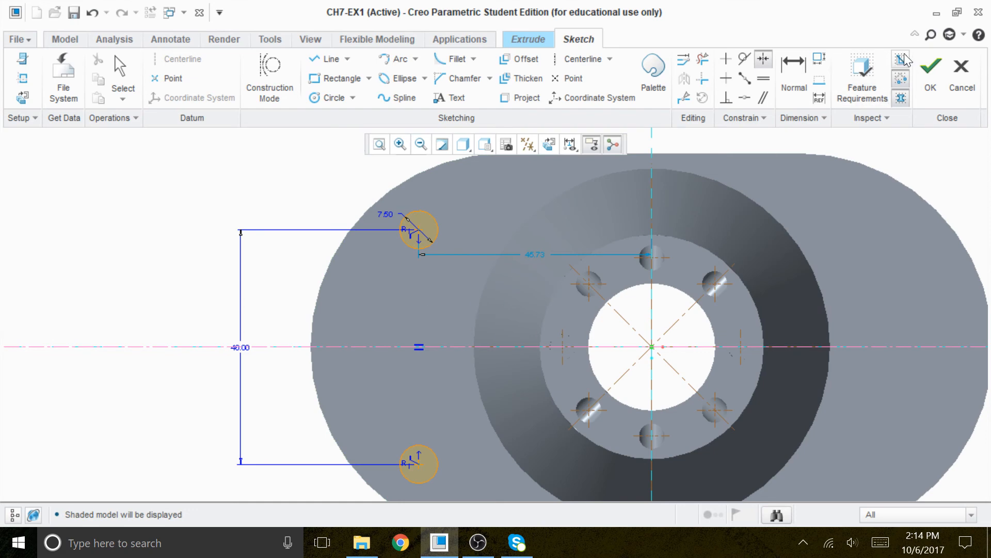
{"action": "left_click", "coordinate": [929, 68]}
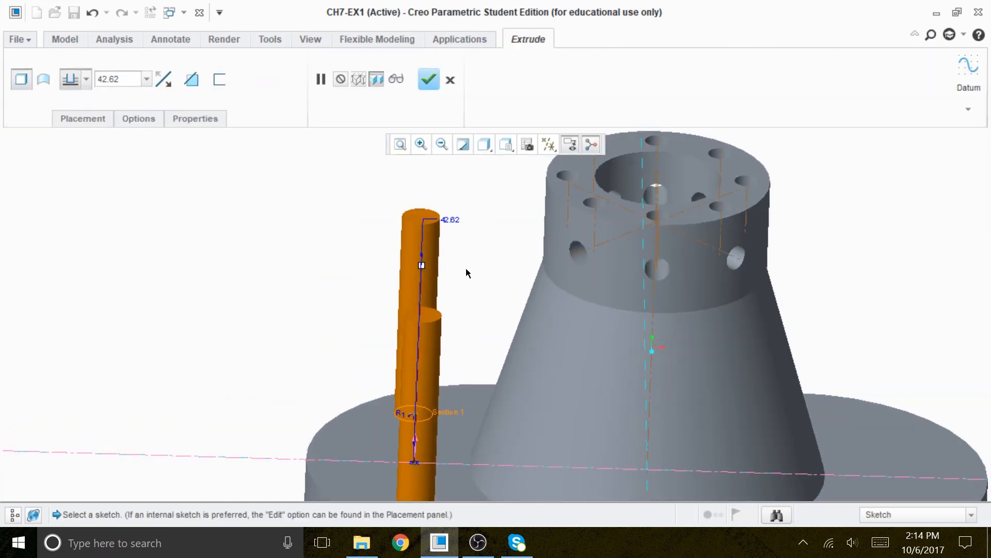
{"action": "middle_click_drag", "start_coordinate": [506, 291], "coordinate": [466, 263]}
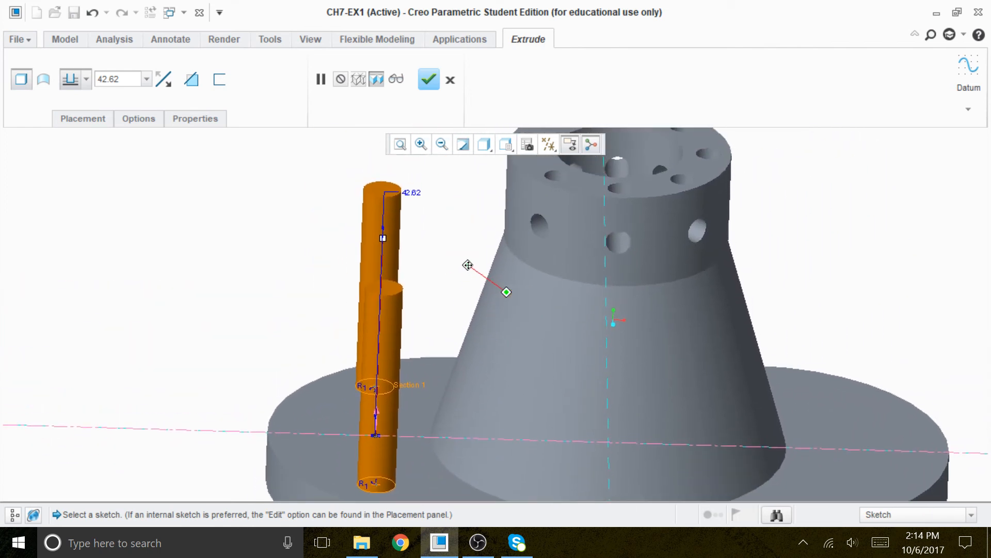
{"action": "left_click", "coordinate": [166, 78]}
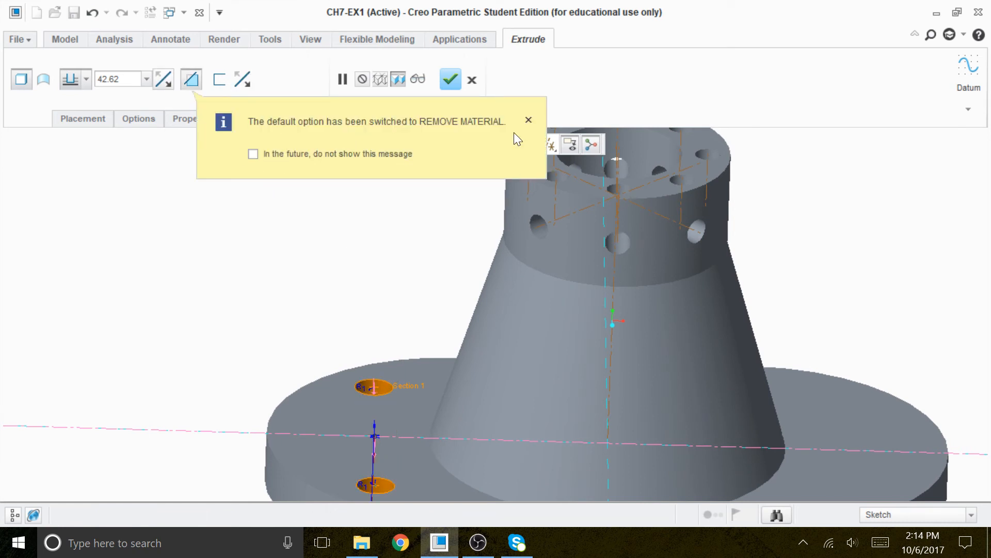
{"action": "left_click", "coordinate": [527, 121]}
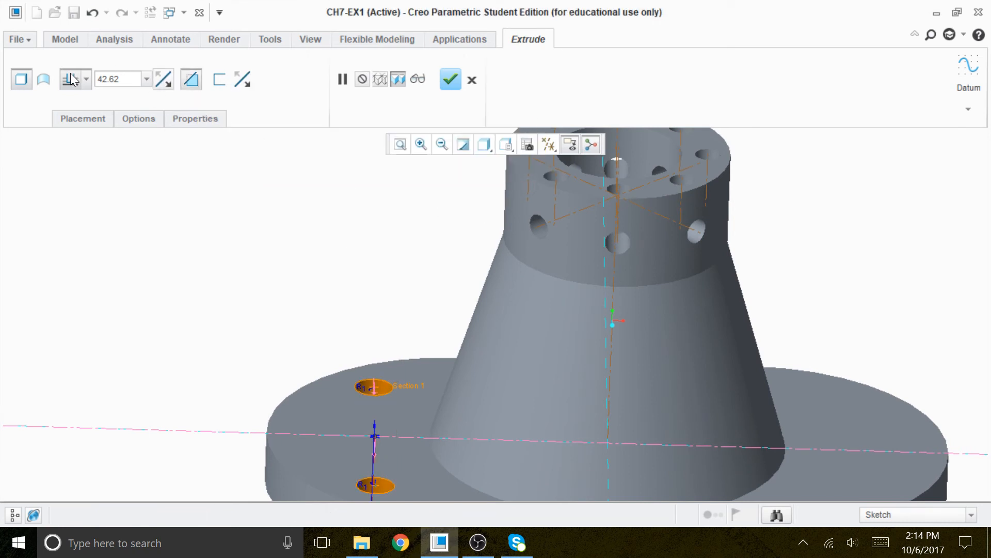
{"action": "left_click", "coordinate": [86, 77]}
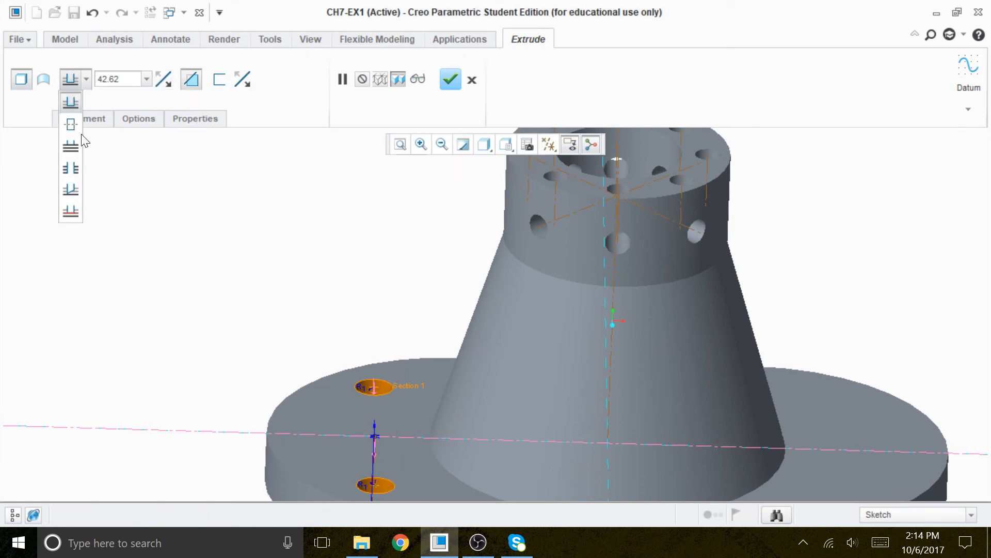
{"action": "left_click", "coordinate": [74, 162]}
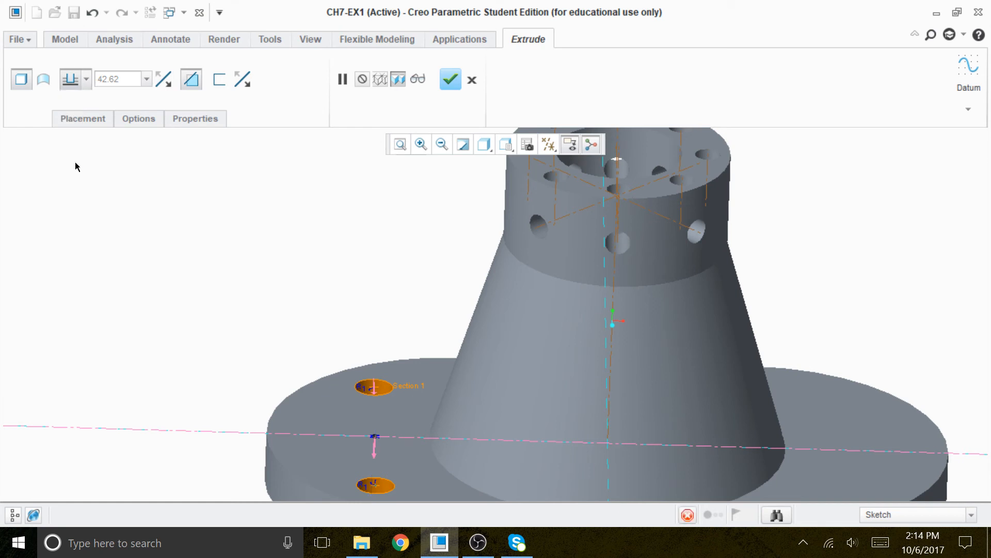
{"action": "left_click", "coordinate": [450, 80]}
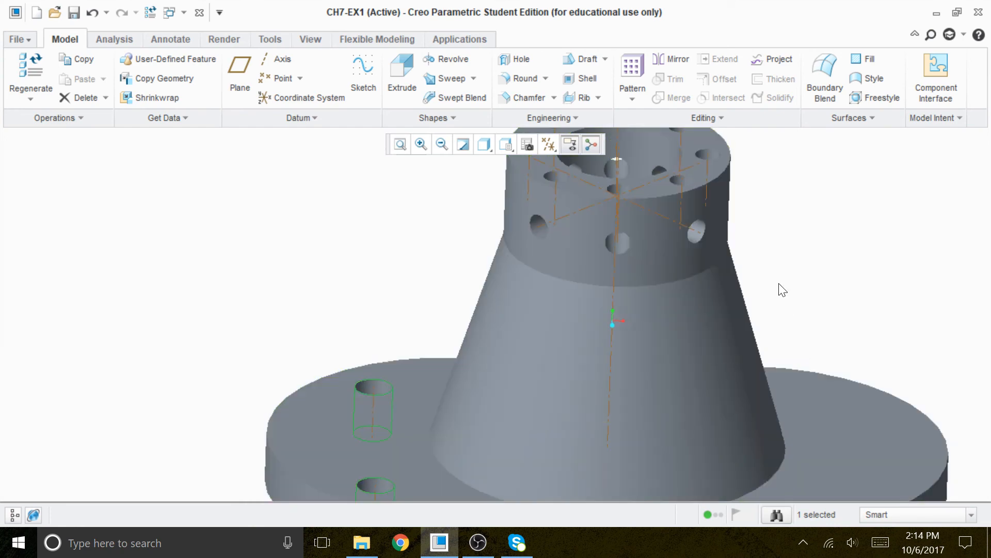
Show datum planes, return to the standard view, and mirror the two-hole cut about the RIGHT datum plane.
{"action": "left_click", "coordinate": [404, 151]}
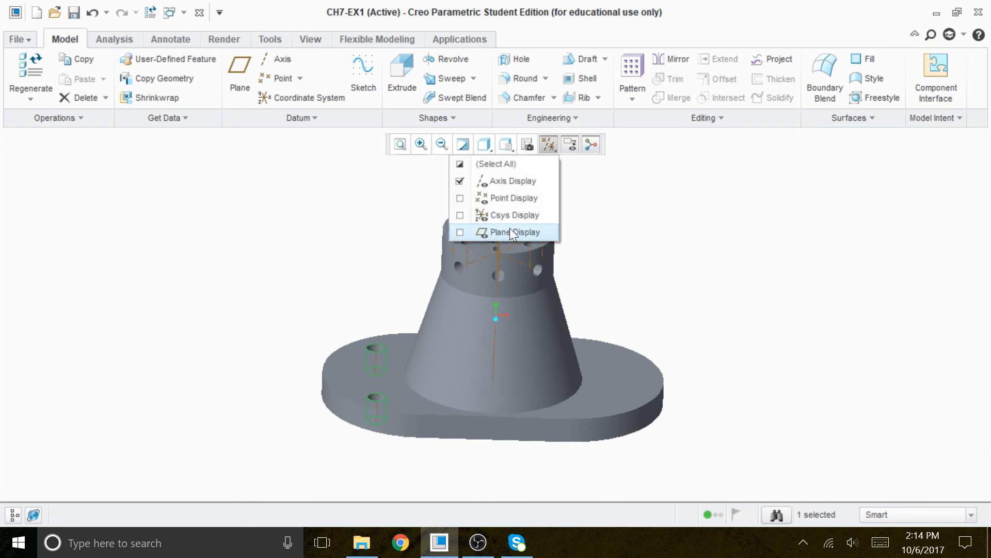
{"action": "left_click", "coordinate": [510, 231]}
{"action": "key", "text": "ctrl+d"}
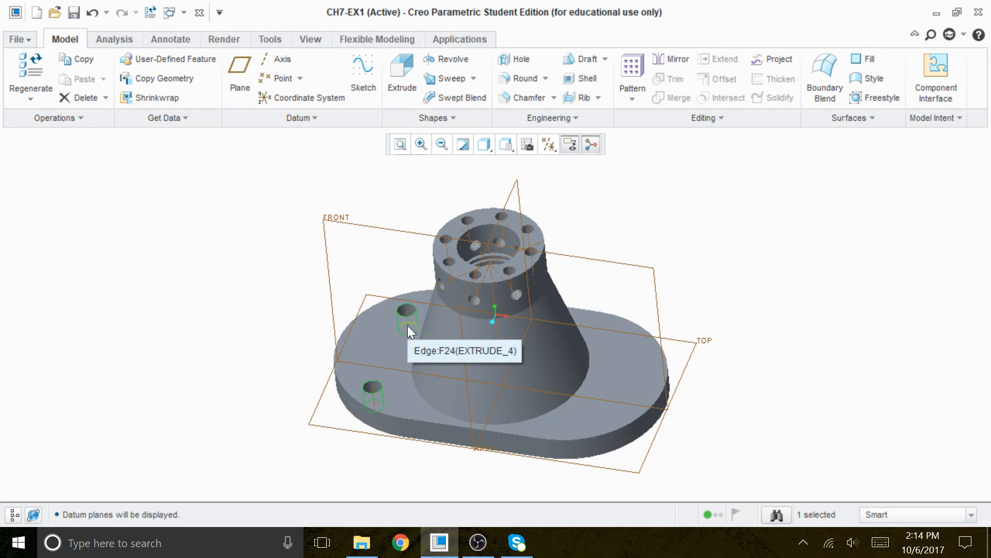
{"action": "left_click", "coordinate": [679, 61]}
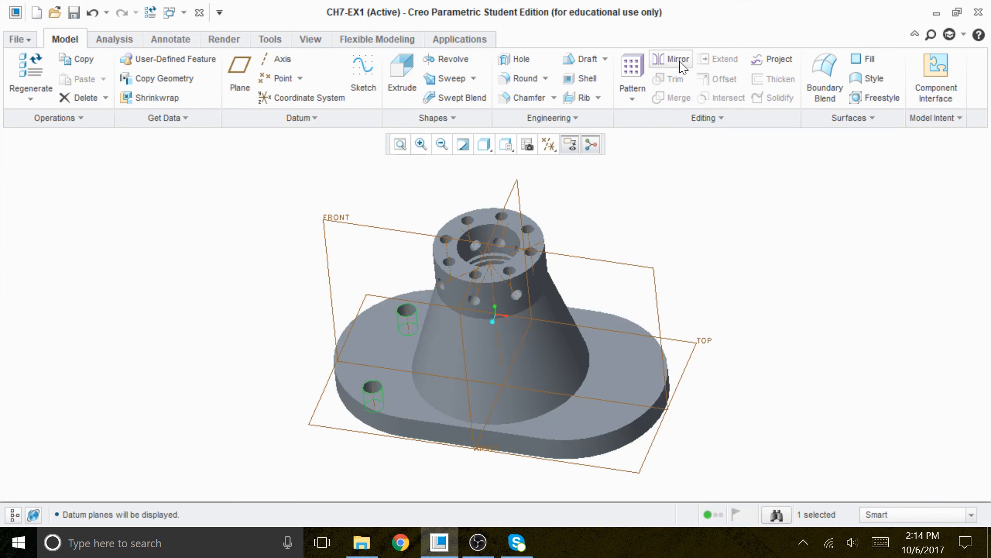
{"action": "left_click", "coordinate": [513, 195]}
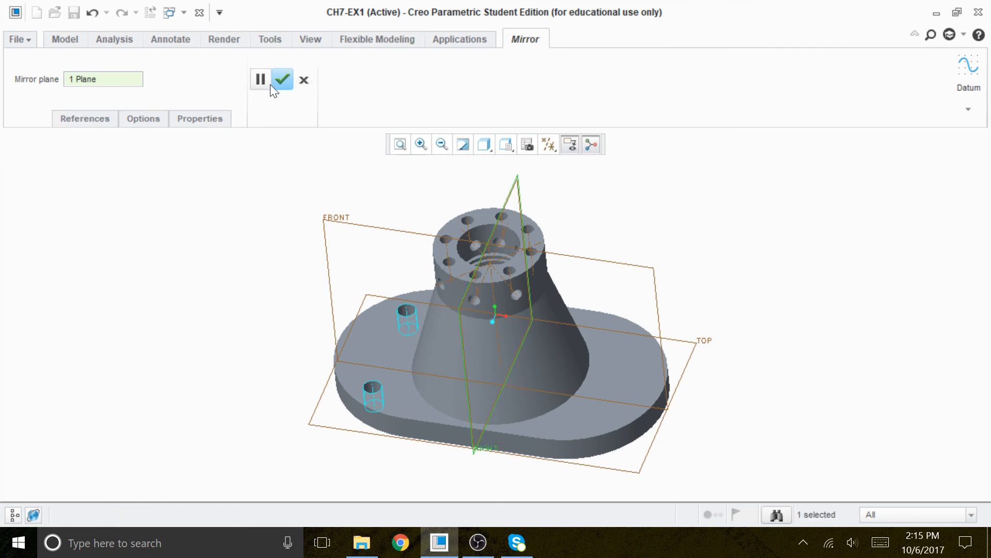
{"action": "left_click", "coordinate": [281, 80]}
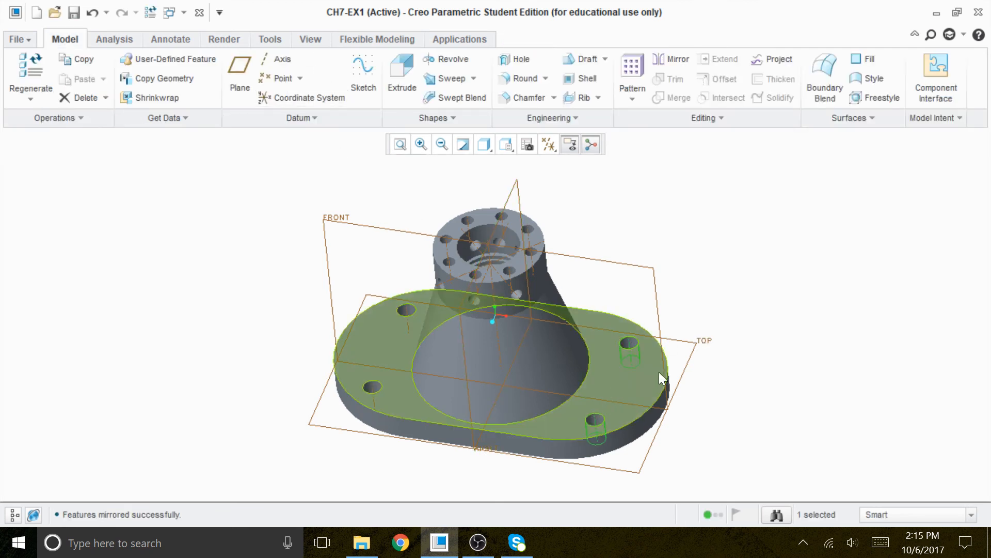
Round the edge where the tapered boss meets the base with a radius of 5.
{"action": "left_click", "coordinate": [830, 434]}
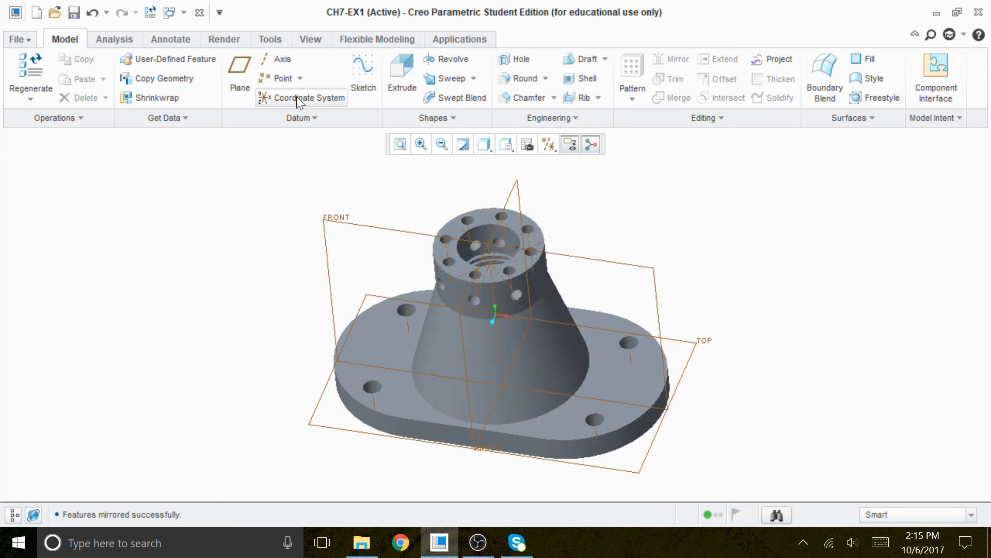
{"action": "left_click", "coordinate": [522, 80]}
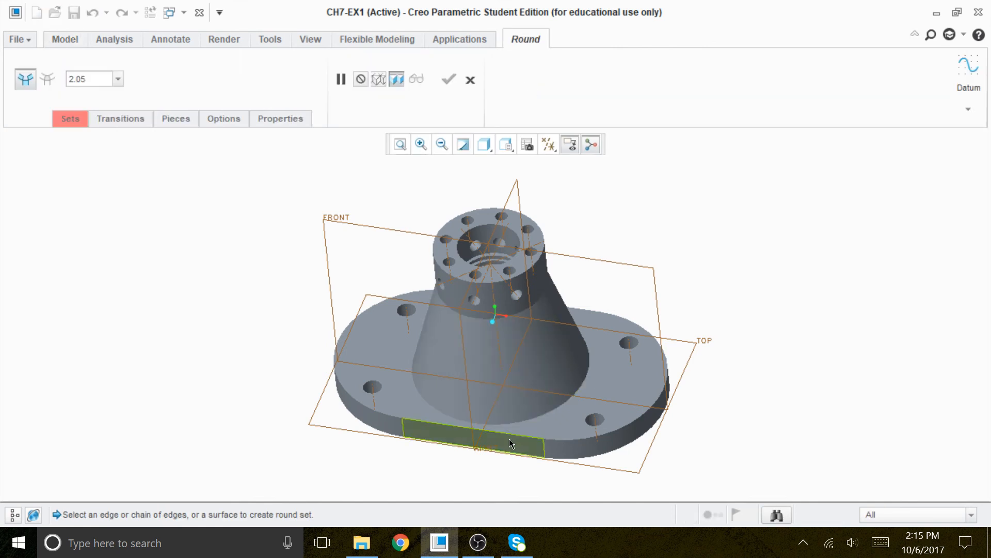
{"action": "left_click", "coordinate": [563, 411]}
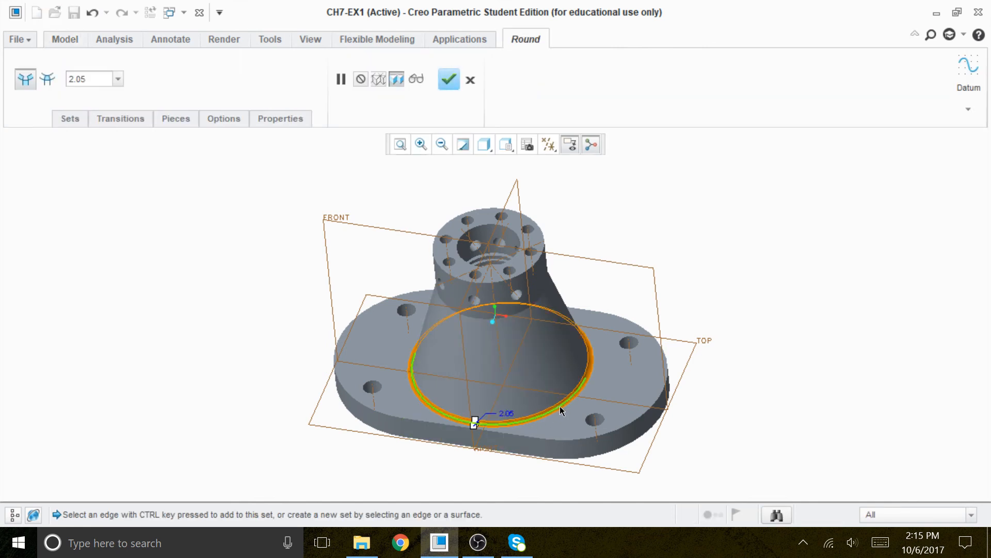
{"action": "left_click", "coordinate": [83, 79]}
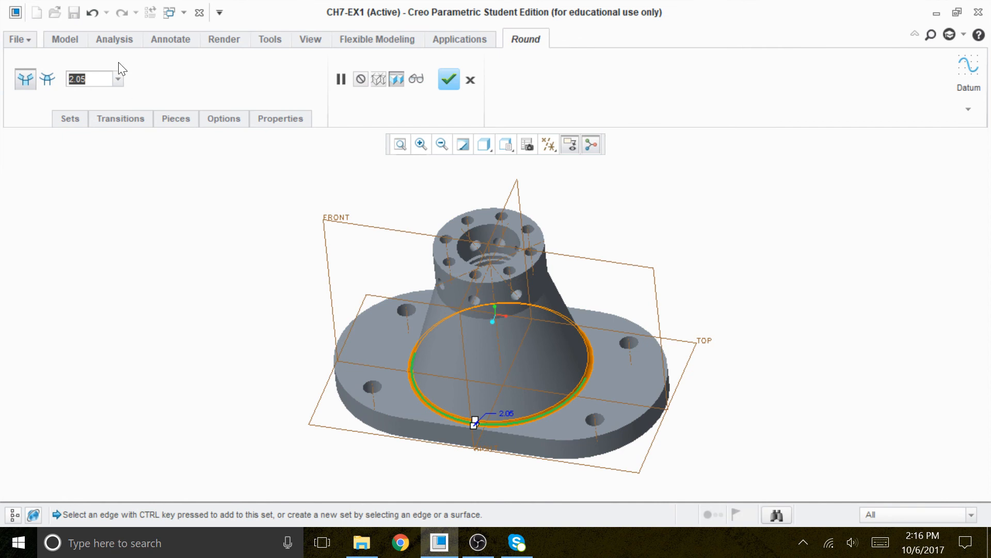
{"action": "type", "text": "5"}
{"action": "key", "text": "Return"}
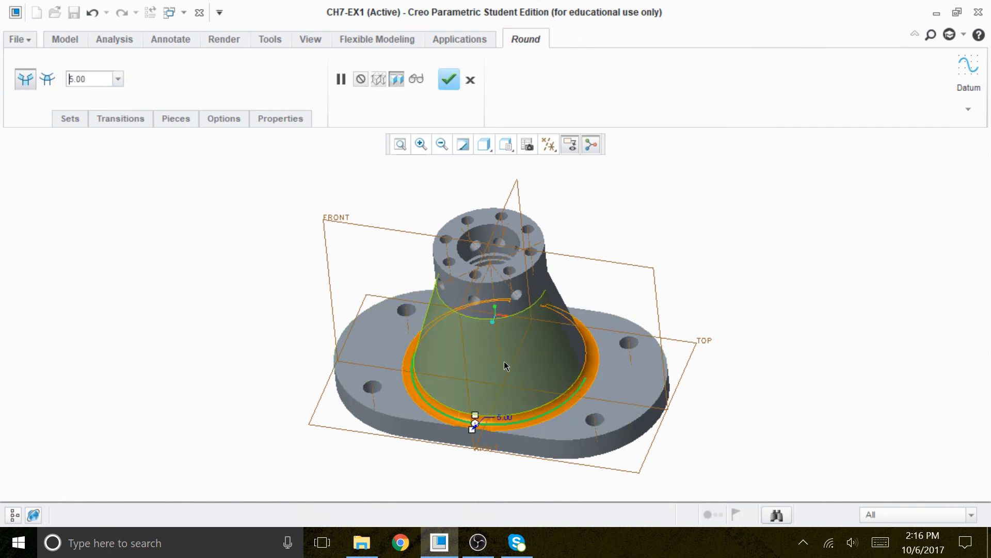
{"action": "scroll", "coordinate": [521, 382], "scroll_direction": "up", "scroll_amount": 1}
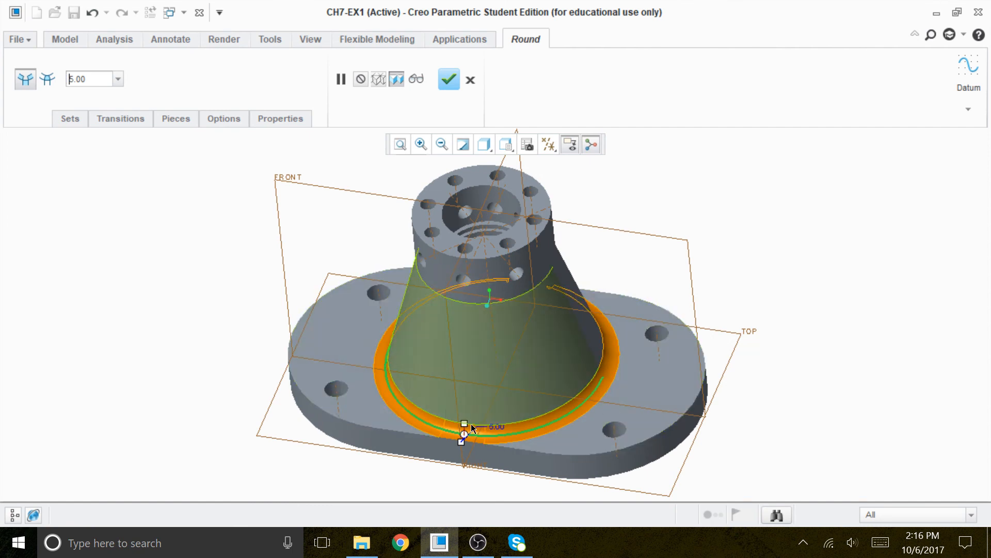
{"action": "left_click", "coordinate": [449, 79]}
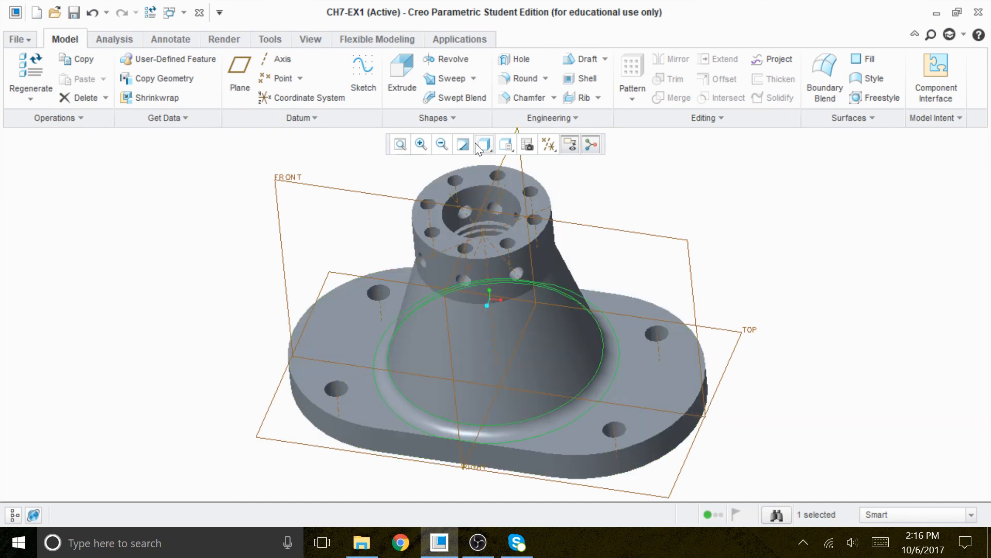
Round the outer top edge of the base with a radius of 3.
{"action": "left_click", "coordinate": [524, 78]}
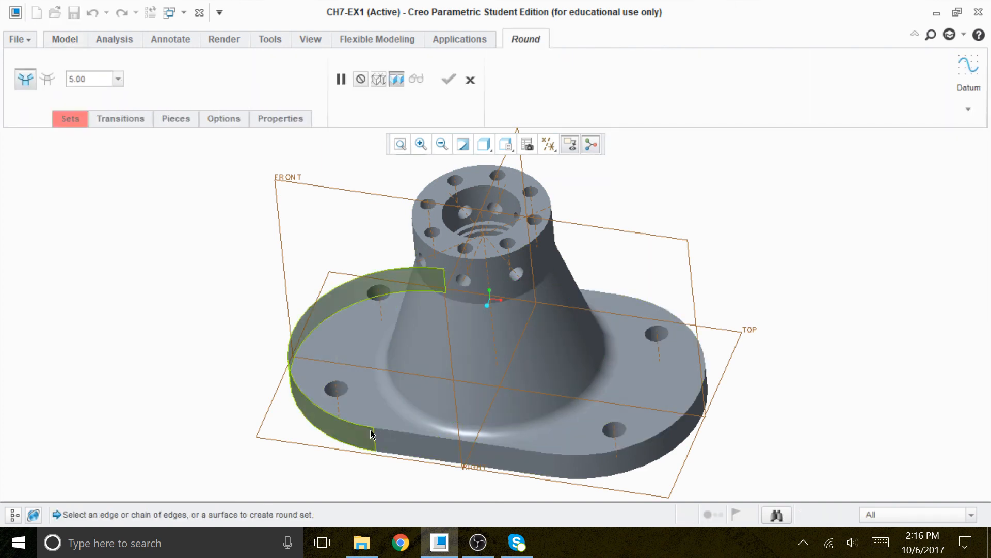
{"action": "left_click", "coordinate": [384, 429]}
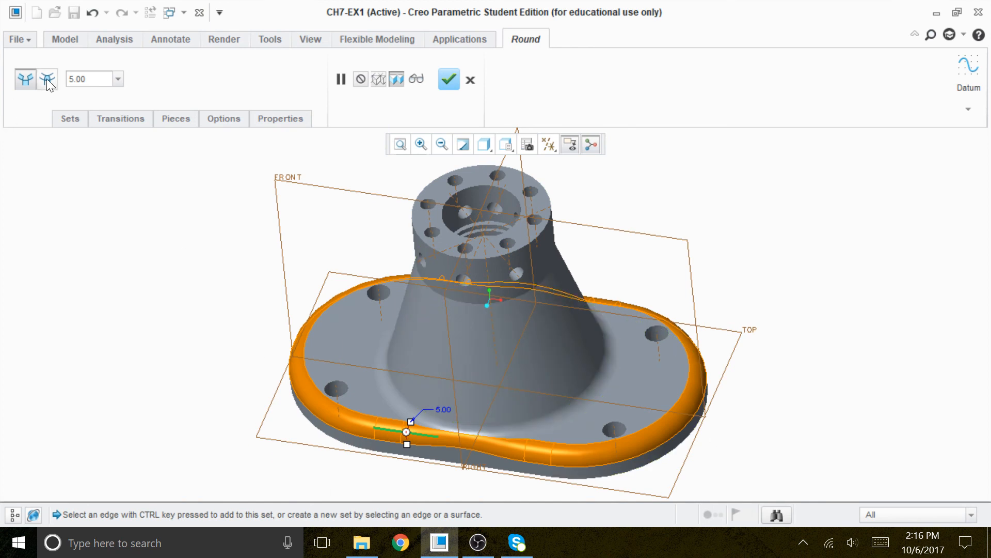
{"action": "double_click", "coordinate": [86, 80]}
{"action": "type", "text": "3"}
{"action": "key", "text": "Return"}
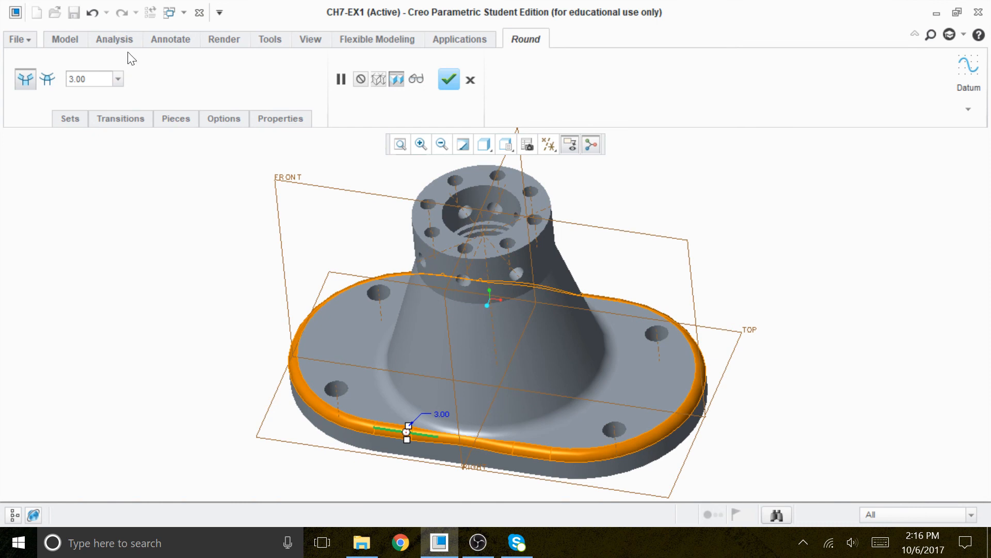
{"action": "left_click", "coordinate": [447, 81]}
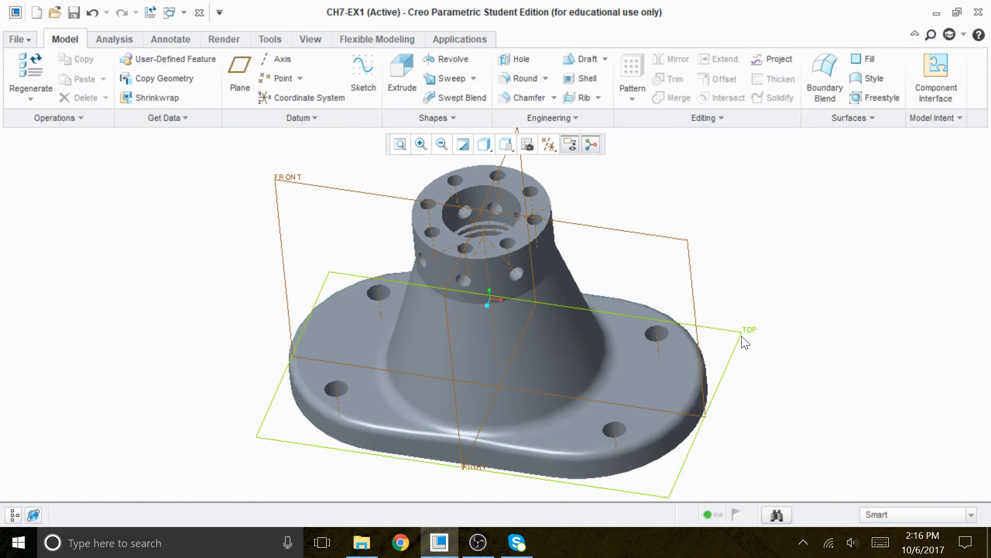
Apply a dark red appearance to the top face of the base.
{"action": "middle_click_drag", "start_coordinate": [764, 283], "coordinate": [773, 259]}
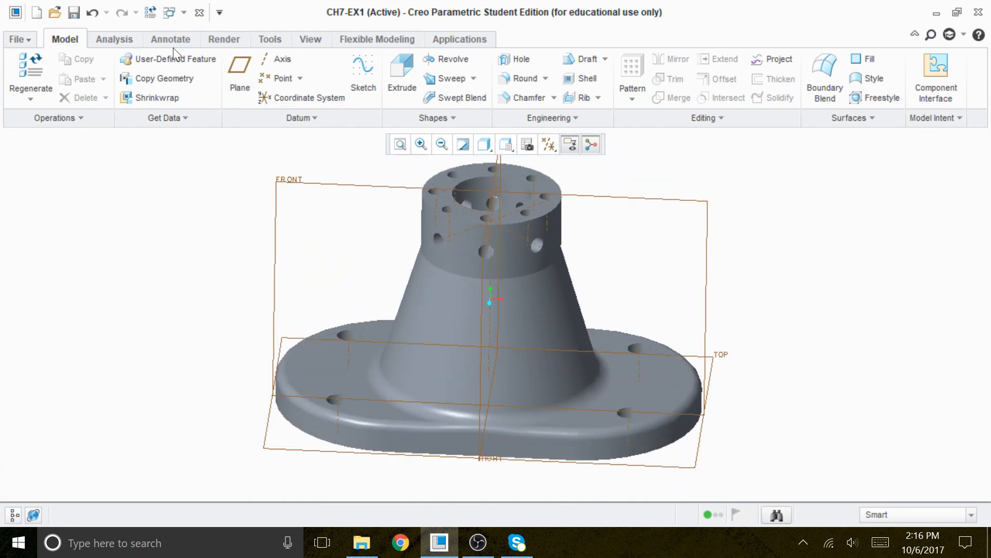
{"action": "left_click", "coordinate": [218, 39]}
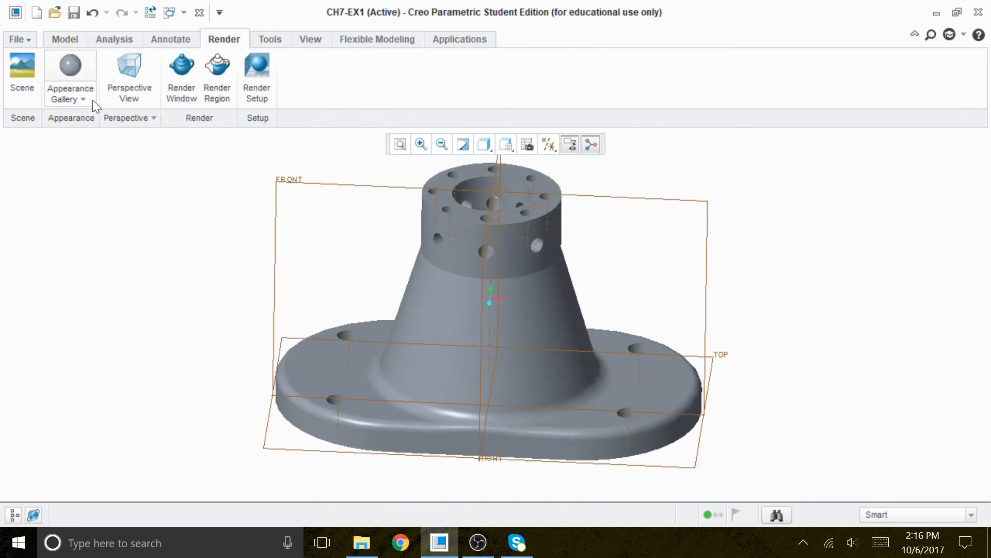
{"action": "left_click", "coordinate": [90, 99]}
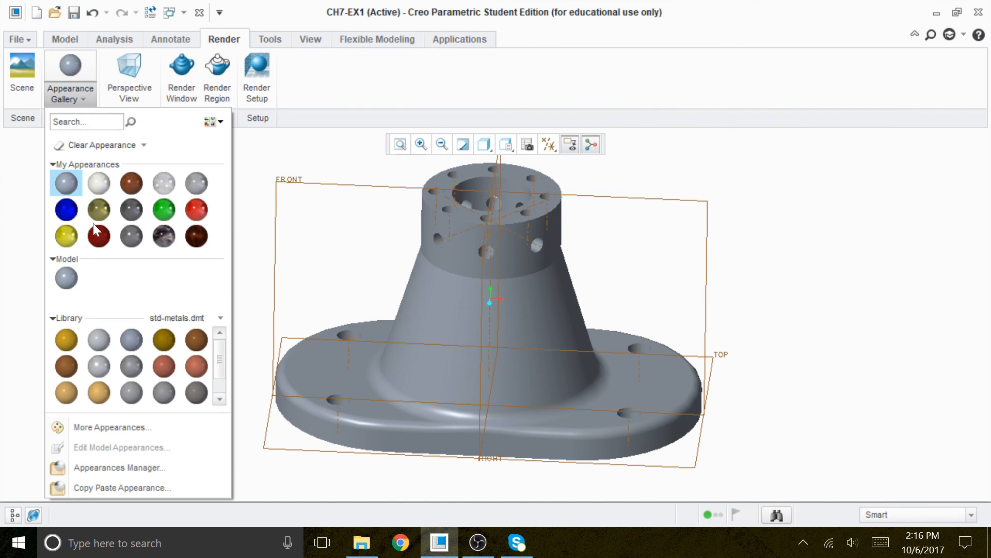
{"action": "left_click", "coordinate": [99, 237]}
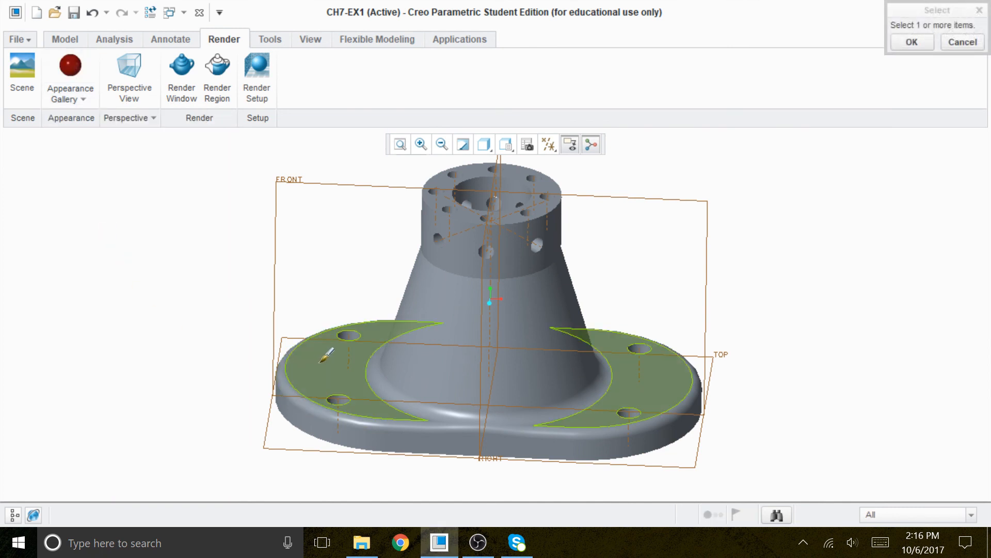
{"action": "left_click", "coordinate": [324, 356]}
{"action": "left_click", "coordinate": [911, 41]}
Apply a blue appearance to the tapered boss surface.
{"action": "mouse_move", "coordinate": [877, 238]}
{"action": "middle_mouse_down"}
{"action": "mouse_move", "coordinate": [868, 208]}
{"action": "mouse_move", "coordinate": [867, 227]}
{"action": "middle_mouse_up"}
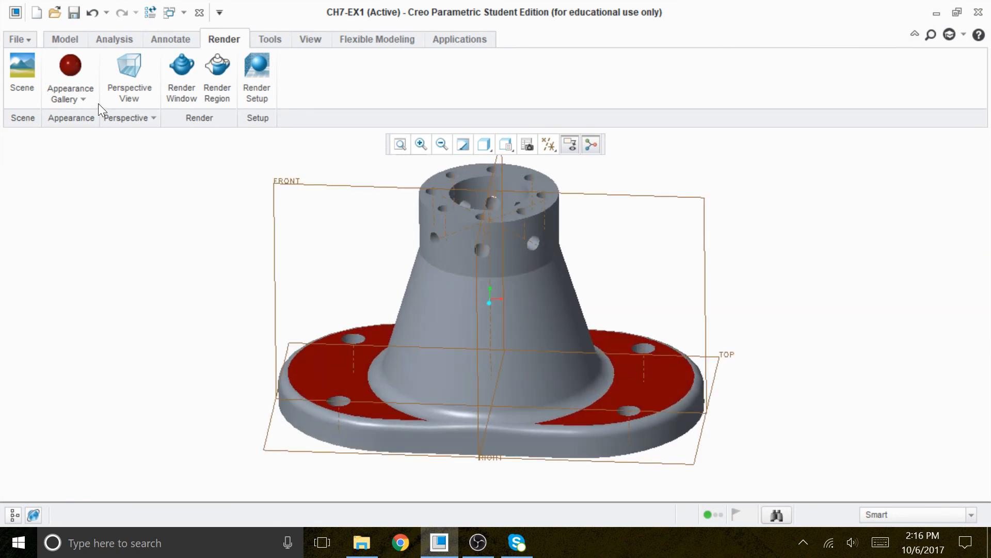
{"action": "left_click", "coordinate": [82, 98]}
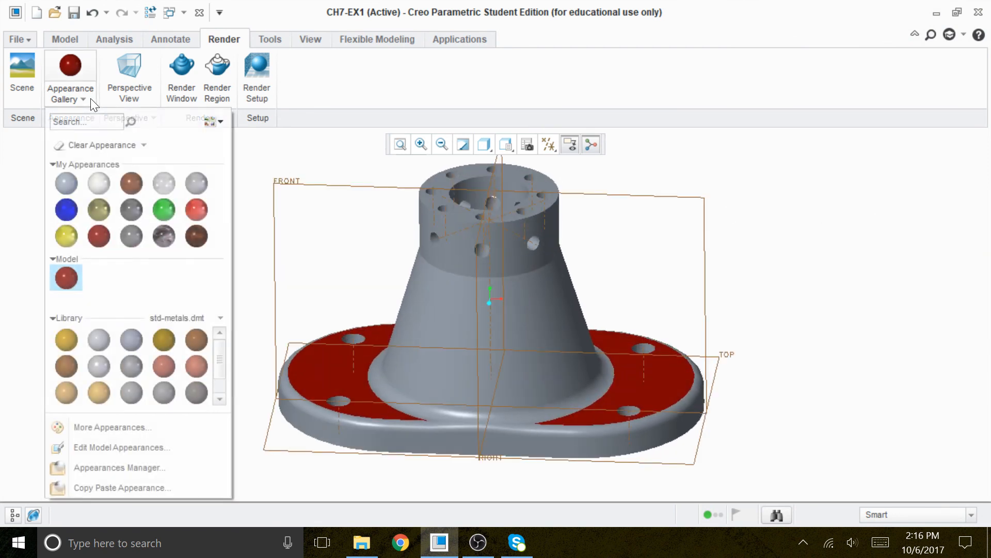
{"action": "left_click", "coordinate": [67, 210]}
{"action": "left_click", "coordinate": [515, 315]}
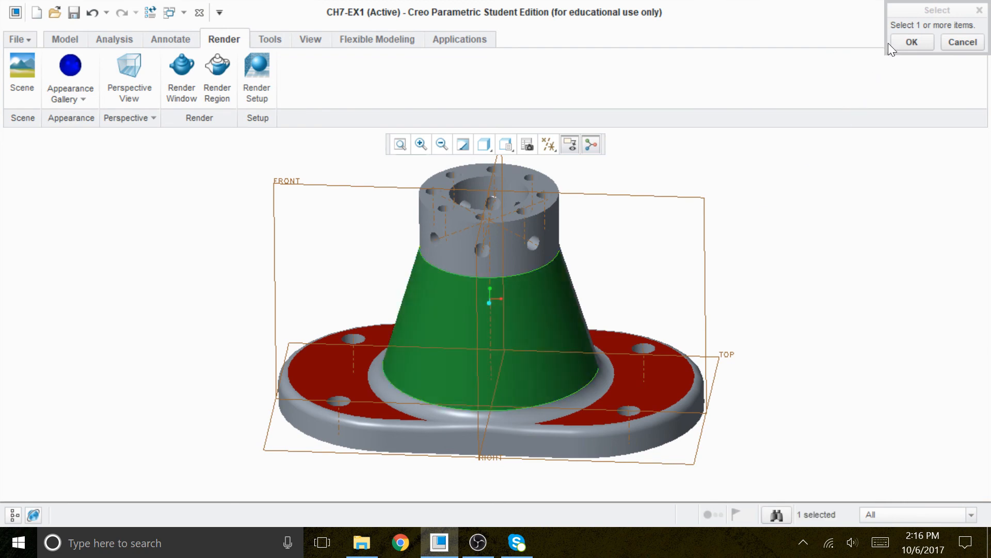
{"action": "left_click", "coordinate": [911, 42]}
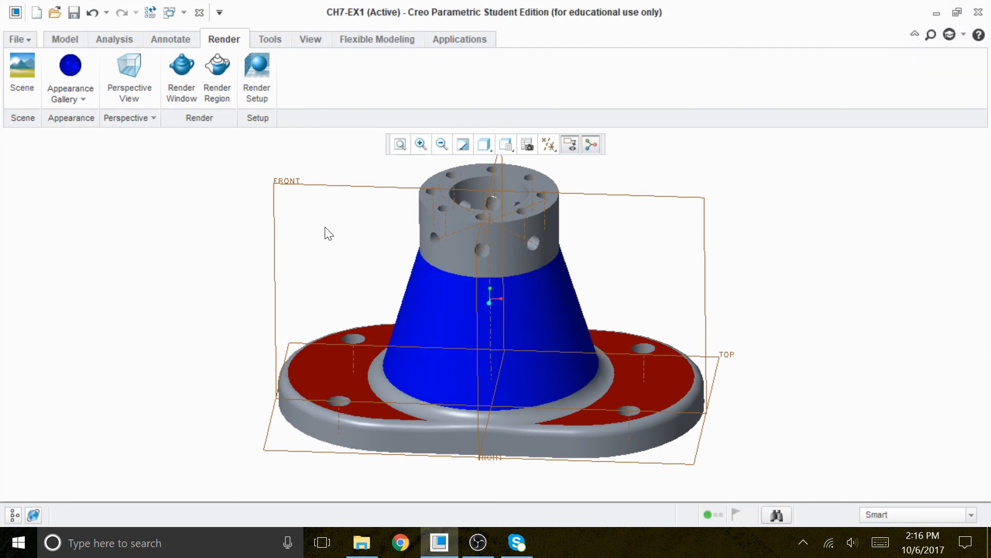
Apply a bright red appearance to the top face of the boss.
{"action": "middle_click_drag", "start_coordinate": [289, 227], "coordinate": [263, 270]}
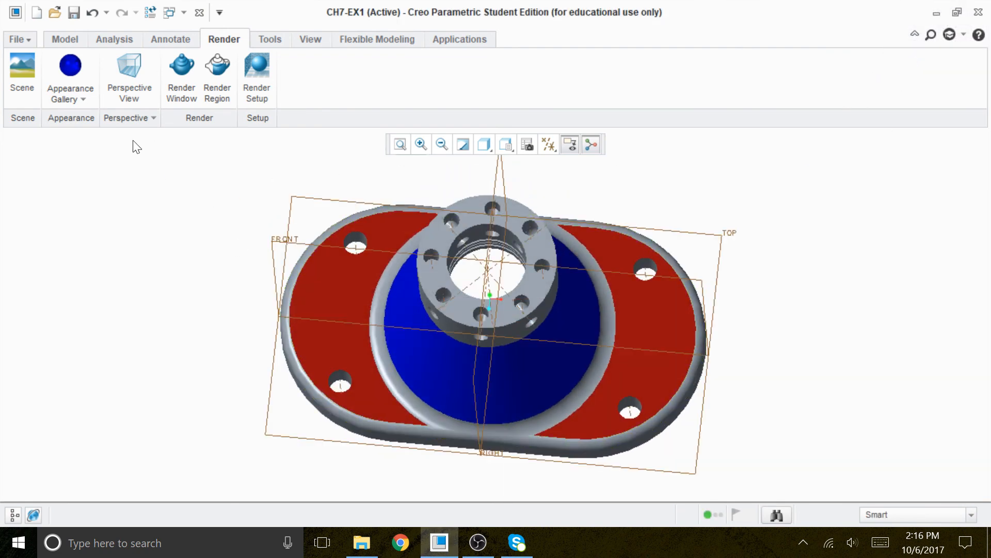
{"action": "left_click", "coordinate": [85, 97]}
{"action": "left_click", "coordinate": [200, 208]}
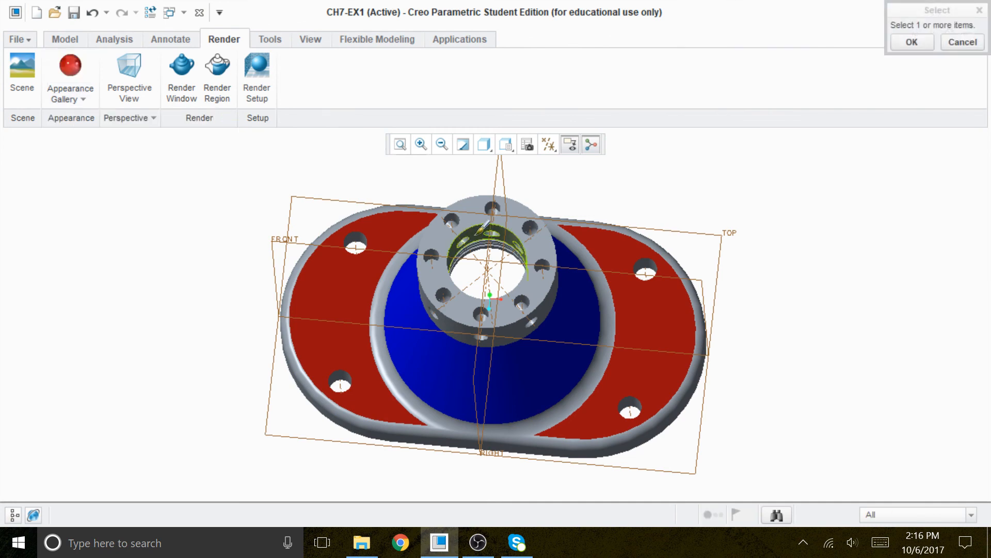
{"action": "left_click", "coordinate": [477, 213]}
{"action": "left_click", "coordinate": [922, 44]}
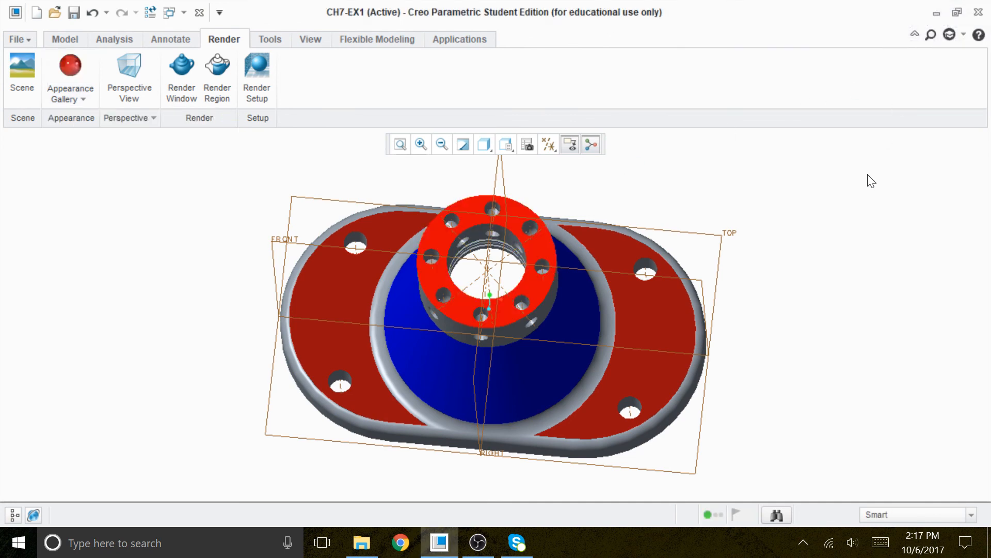
Apply a yellow appearance to the round where the boss meets the base.
{"action": "middle_click_drag", "start_coordinate": [826, 206], "coordinate": [820, 153]}
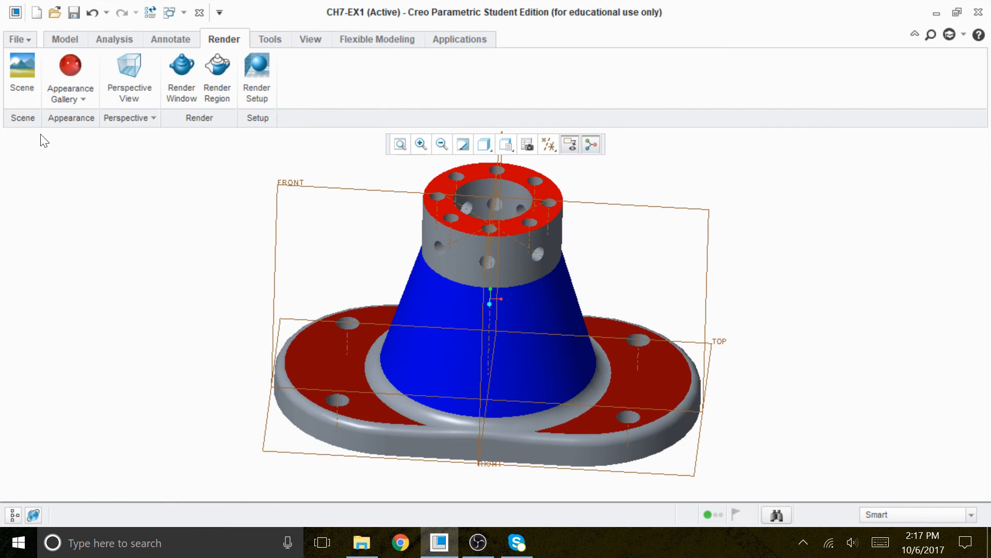
{"action": "left_click", "coordinate": [83, 99]}
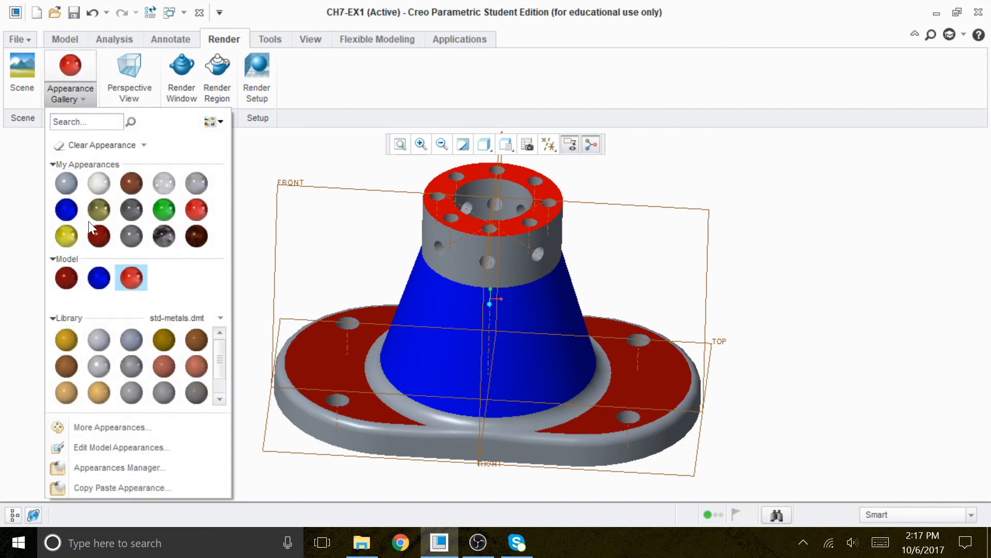
{"action": "left_click", "coordinate": [73, 228]}
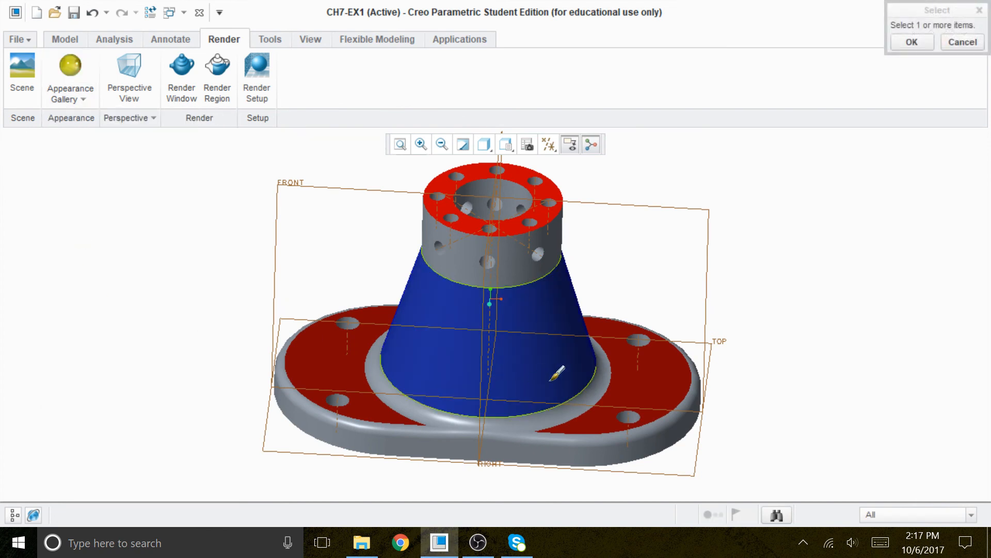
{"action": "left_click", "coordinate": [601, 383]}
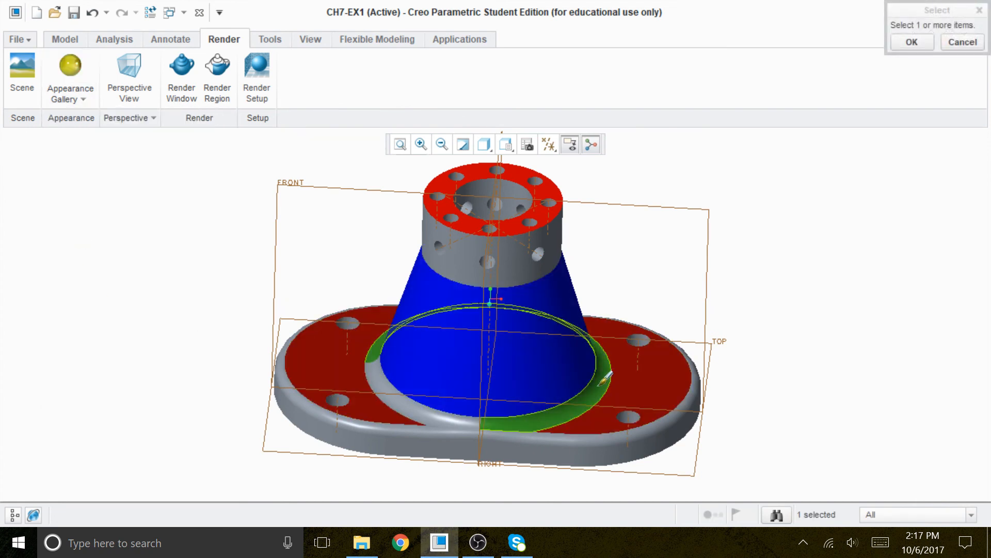
{"action": "left_click", "coordinate": [435, 406], "text": "ctrl"}
{"action": "left_click", "coordinate": [922, 42]}
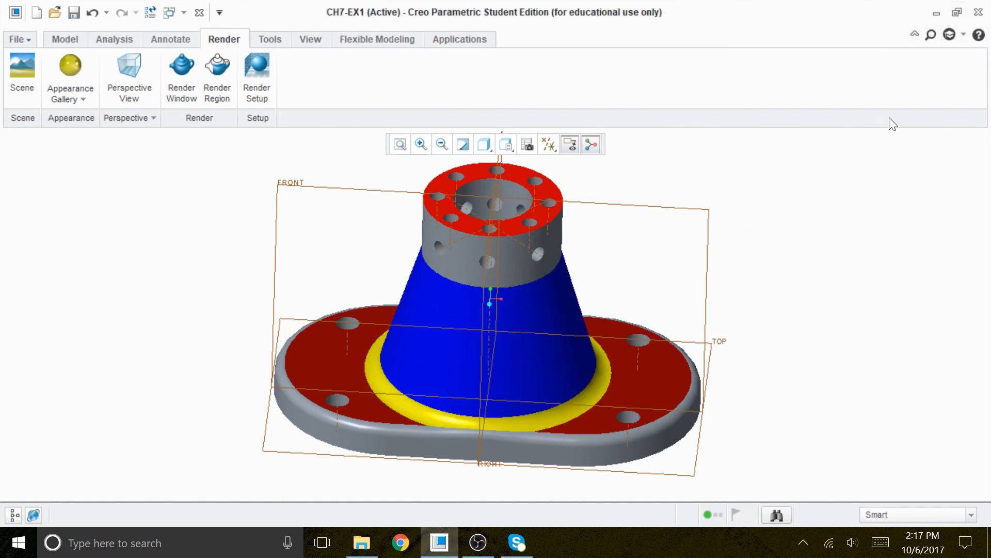
Apply a marble appearance to the bottom face of the base.
{"action": "middle_click_drag", "start_coordinate": [869, 191], "coordinate": [854, 126]}
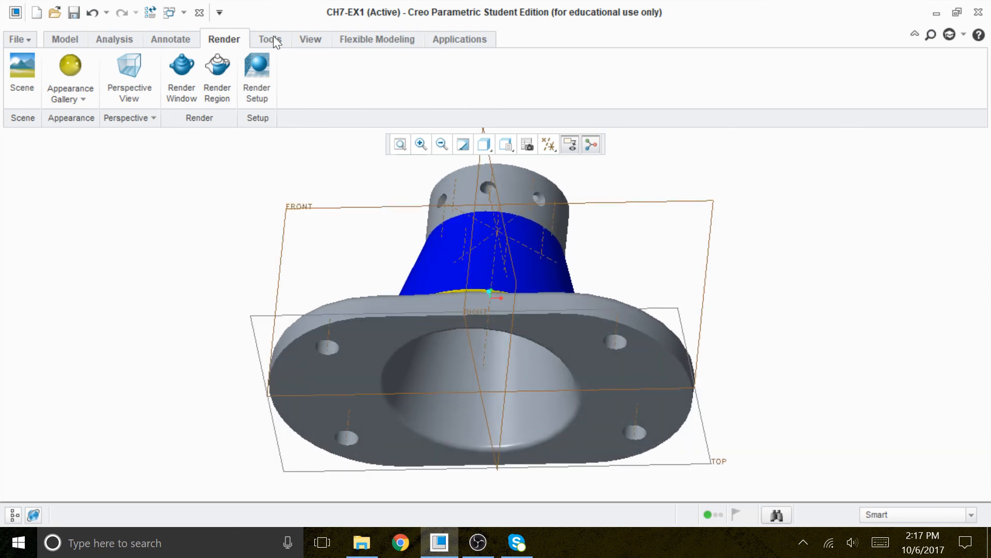
{"action": "left_click", "coordinate": [77, 97]}
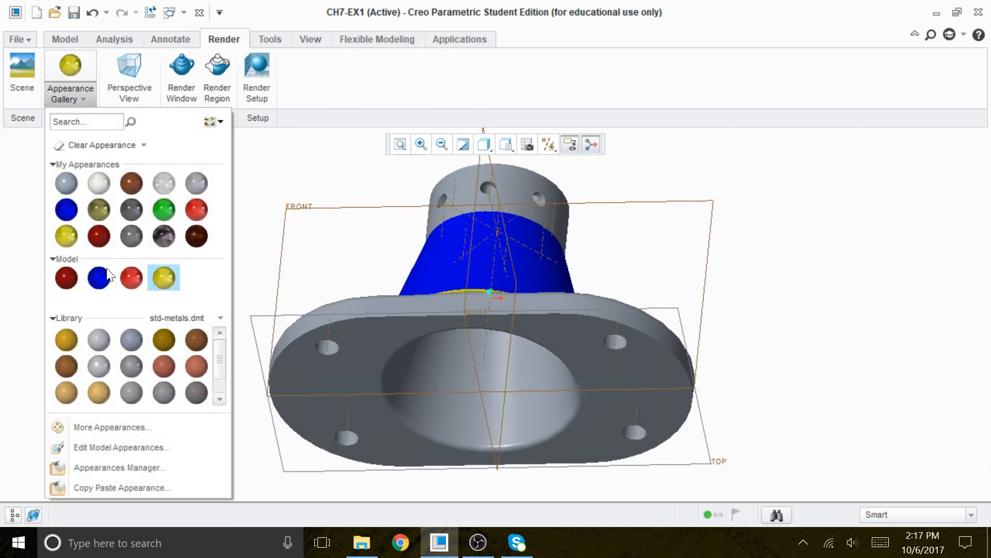
{"action": "left_click", "coordinate": [164, 236]}
{"action": "left_click", "coordinate": [351, 326]}
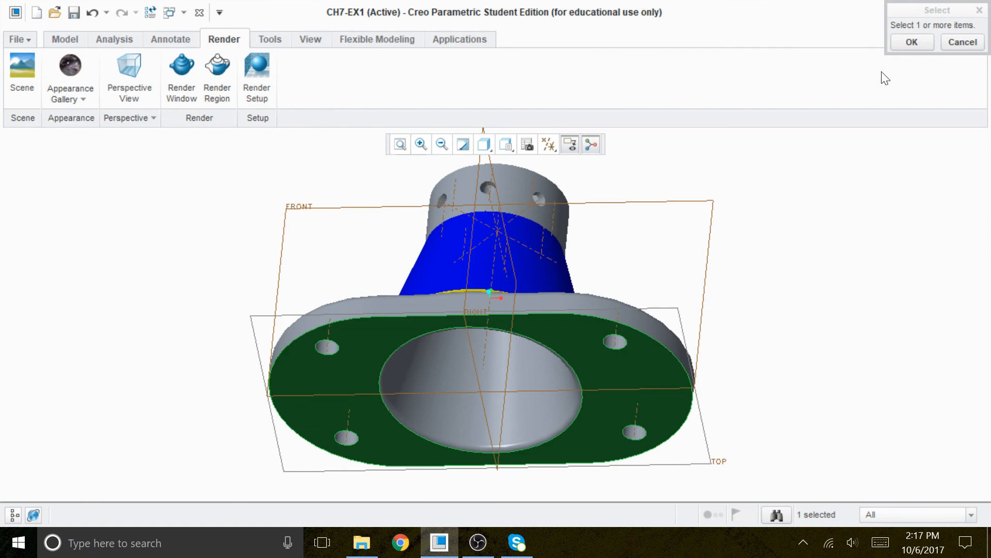
{"action": "left_click", "coordinate": [899, 42]}
Apply a green appearance to the recessed surfaces under the boss.
{"action": "middle_click_drag", "start_coordinate": [875, 270], "coordinate": [838, 163]}
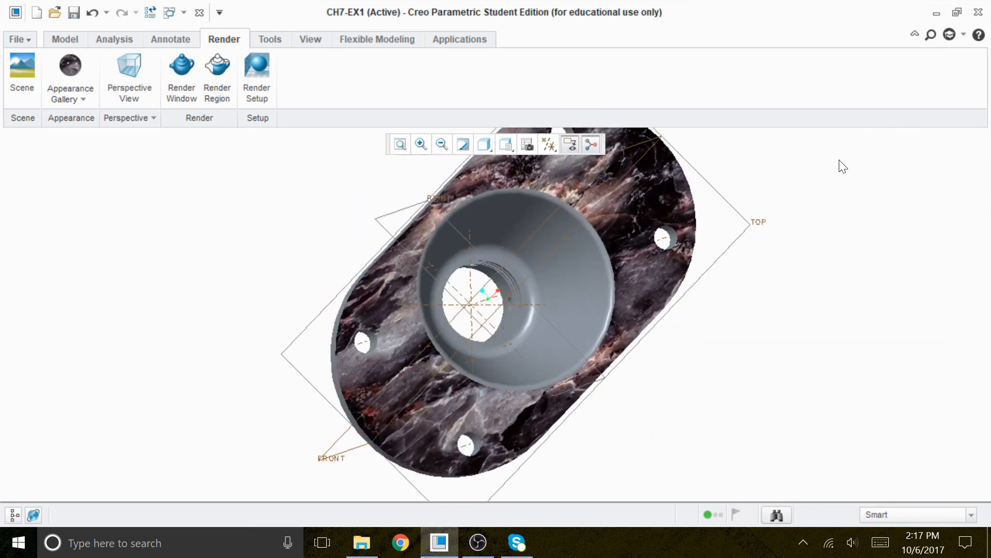
{"action": "left_click", "coordinate": [93, 97]}
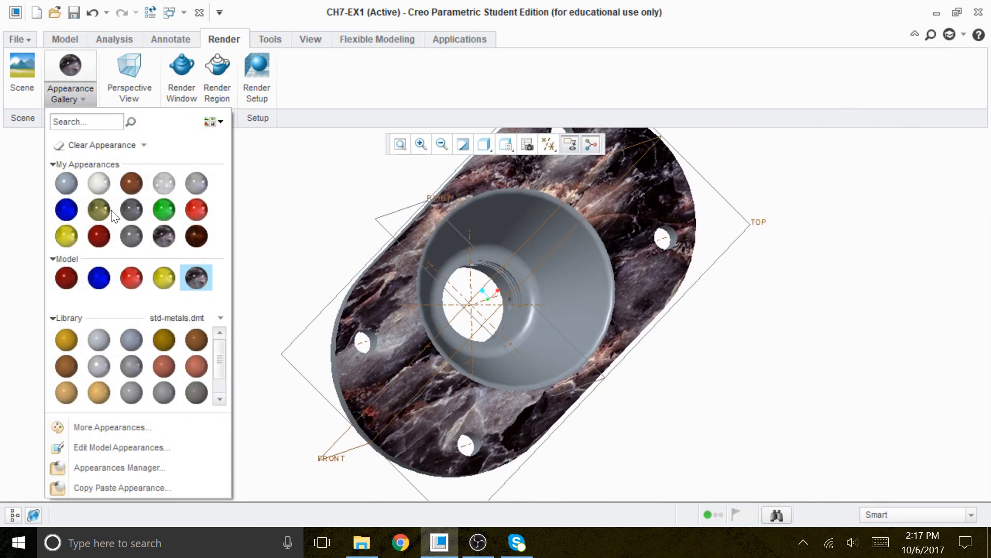
{"action": "left_click", "coordinate": [158, 206]}
{"action": "left_click", "coordinate": [567, 295]}
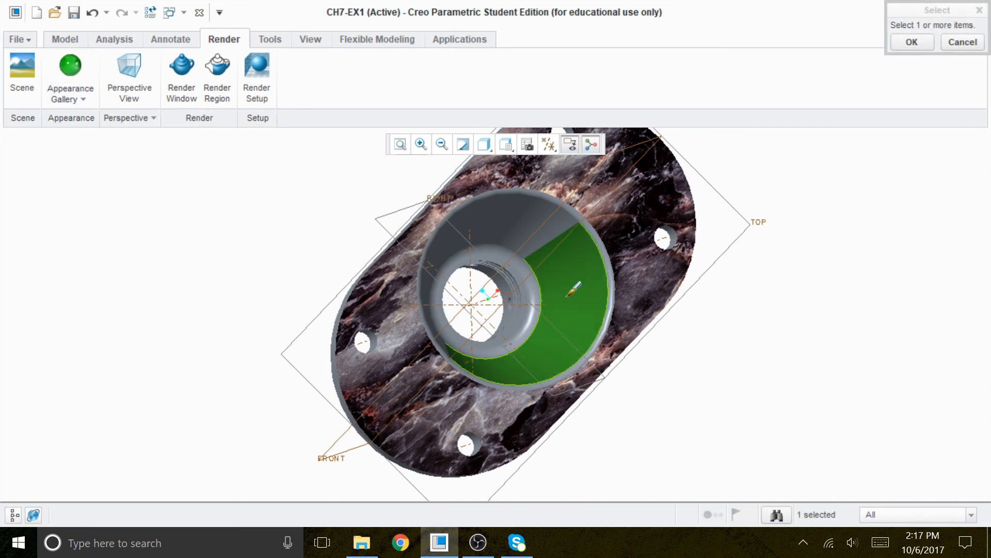
{"action": "left_click", "coordinate": [539, 218], "text": "ctrl"}
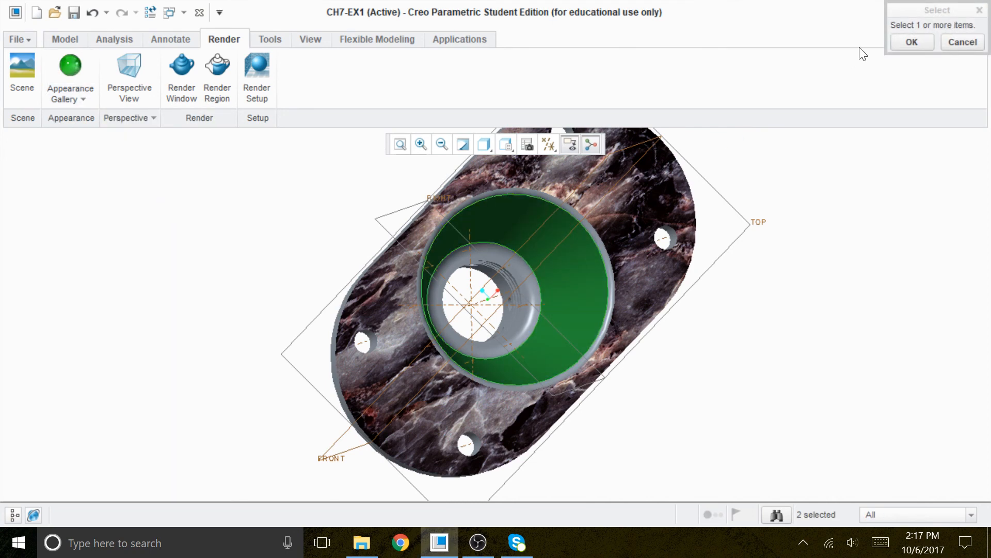
{"action": "left_click", "coordinate": [911, 42]}
Apply a green appearance to the side faces around the base.
{"action": "middle_click_drag", "start_coordinate": [856, 259], "coordinate": [901, 414]}
{"action": "left_click", "coordinate": [92, 98]}
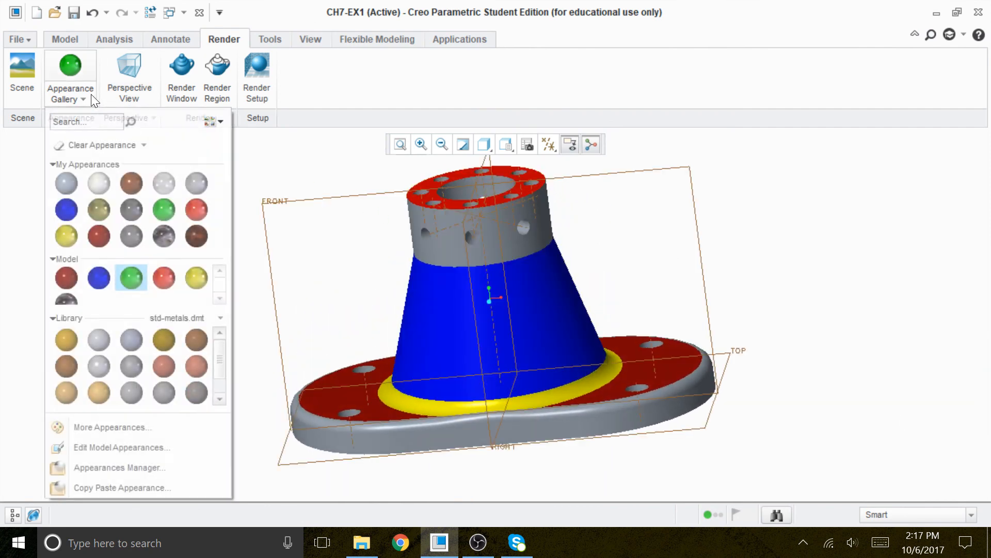
{"action": "left_click", "coordinate": [162, 211]}
{"action": "left_click", "coordinate": [537, 432]}
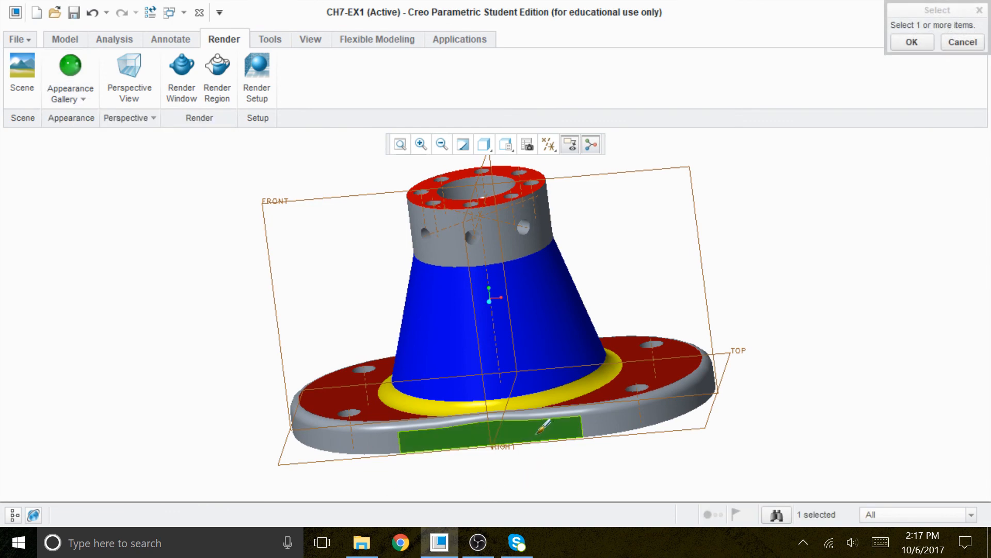
{"action": "left_click", "coordinate": [387, 439], "text": "ctrl"}
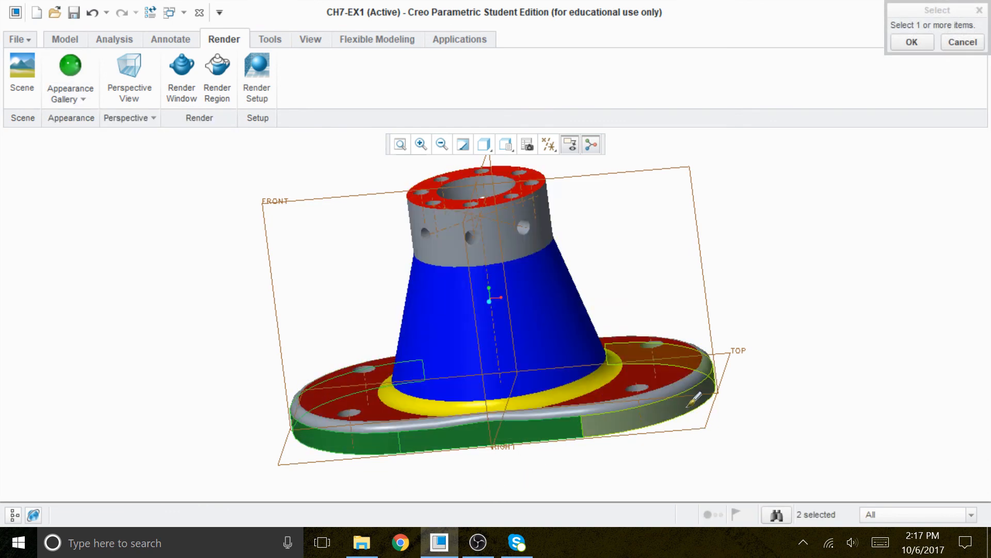
{"action": "left_click", "coordinate": [688, 405], "text": "ctrl"}
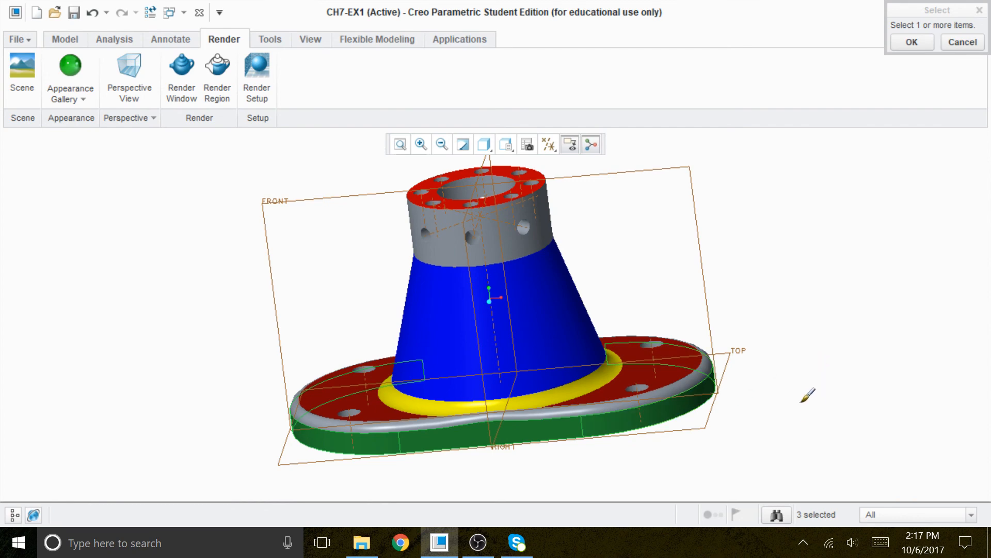
{"action": "mouse_move", "coordinate": [805, 381]}
{"action": "middle_mouse_down"}
{"action": "mouse_move", "coordinate": [753, 458]}
{"action": "mouse_move", "coordinate": [761, 464]}
{"action": "middle_mouse_up"}
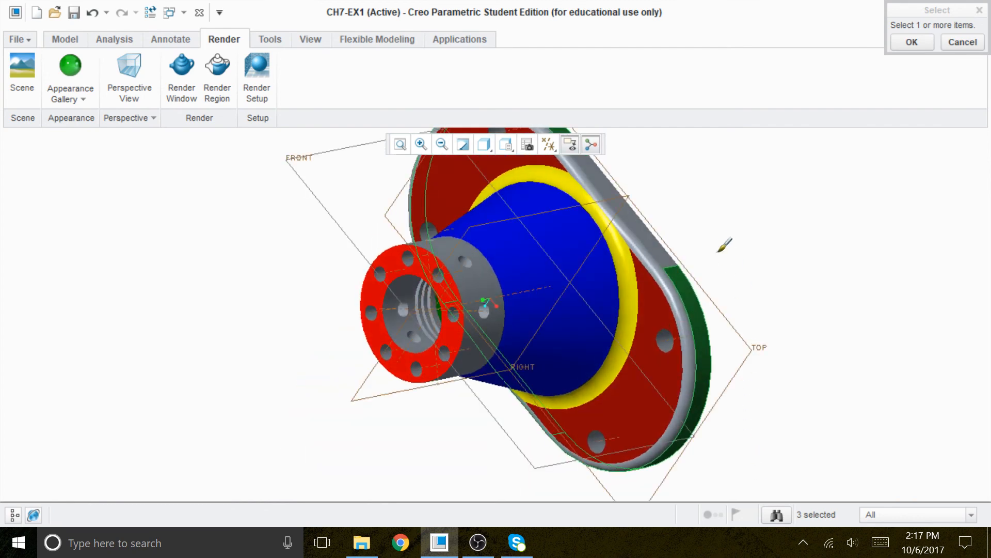
{"action": "left_click", "coordinate": [653, 234], "text": "ctrl"}
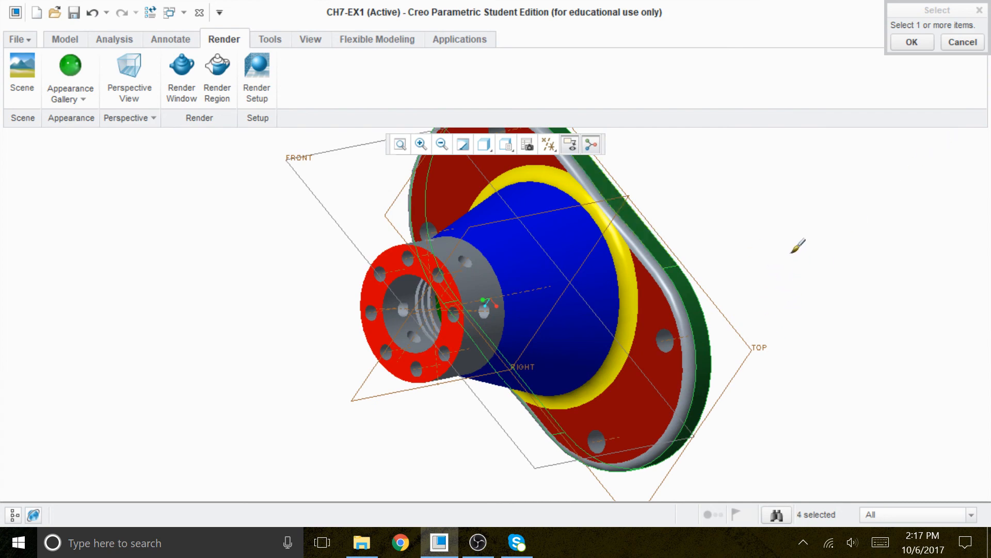
{"action": "middle_click_drag", "start_coordinate": [805, 299], "coordinate": [823, 287], "text": "ctrl"}
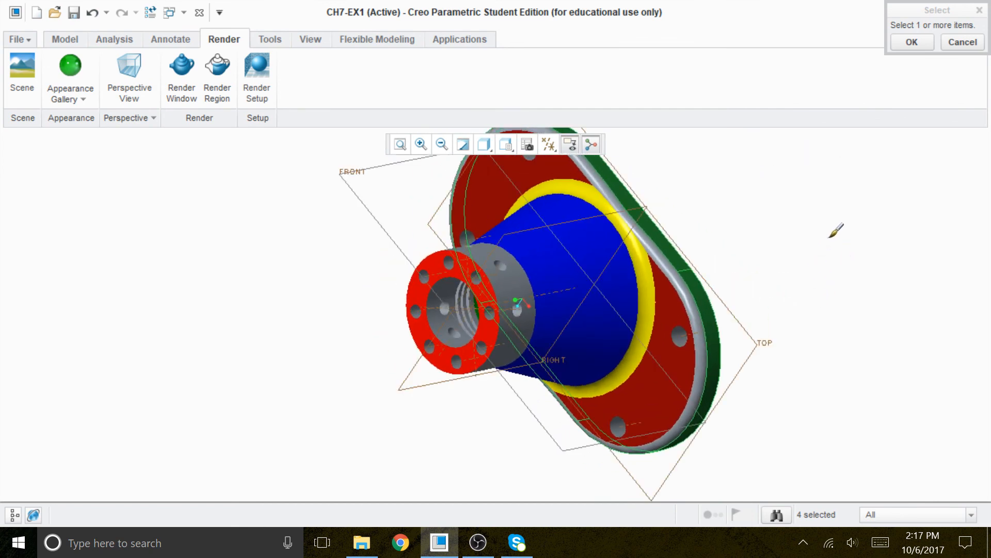
{"action": "middle_click_drag", "start_coordinate": [790, 270], "coordinate": [743, 223]}
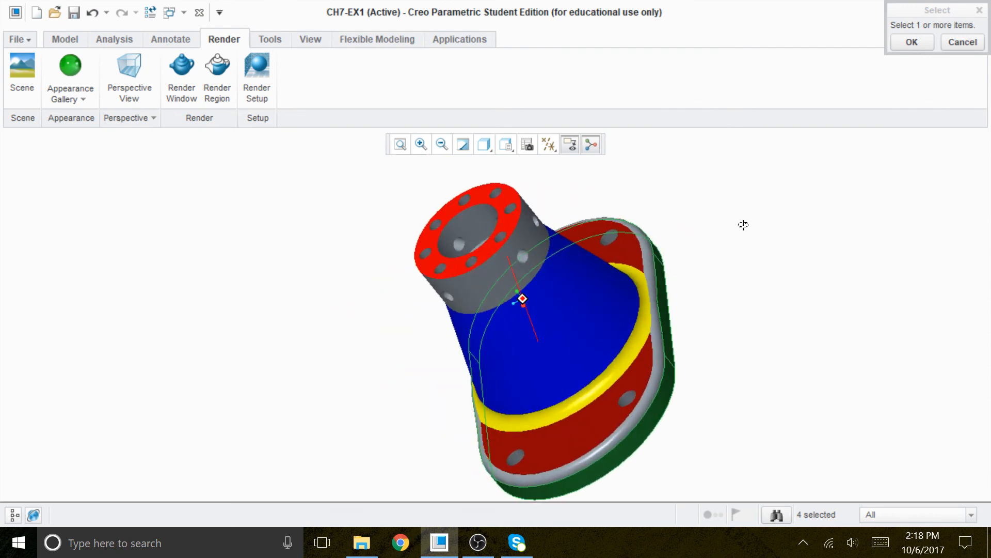
{"action": "left_click", "coordinate": [912, 45]}
Hide the datum planes in the display.
{"action": "middle_click_drag", "start_coordinate": [820, 337], "coordinate": [715, 237]}
{"action": "left_click", "coordinate": [546, 143]}
{"action": "left_click", "coordinate": [494, 166]}
{"action": "left_click", "coordinate": [495, 165]}
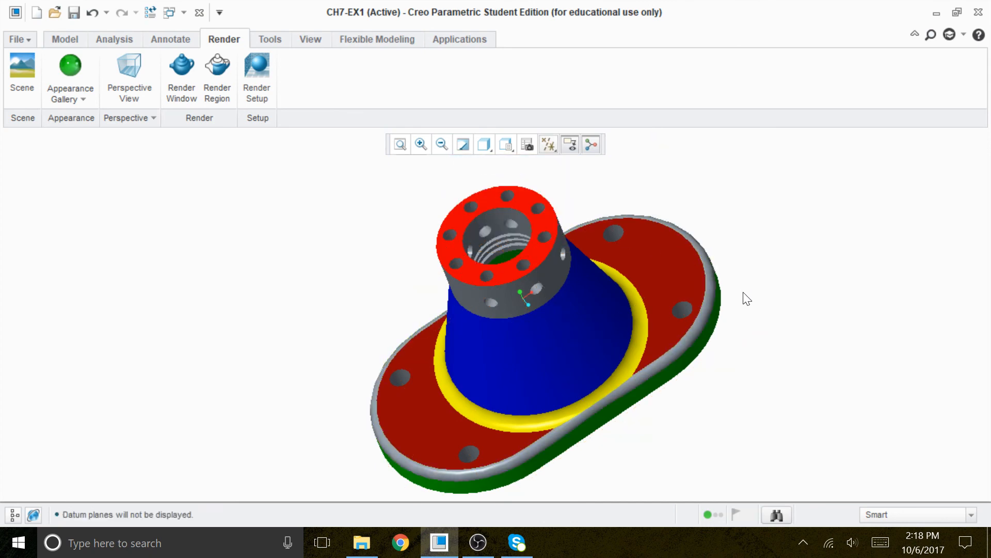
Orbit around the finished part to examine the applied appearances.
{"action": "mouse_move", "coordinate": [745, 353]}
{"action": "middle_mouse_down"}
{"action": "mouse_move", "coordinate": [732, 251]}
{"action": "mouse_move", "coordinate": [679, 371]}
{"action": "mouse_move", "coordinate": [733, 369]}
{"action": "middle_mouse_up"}
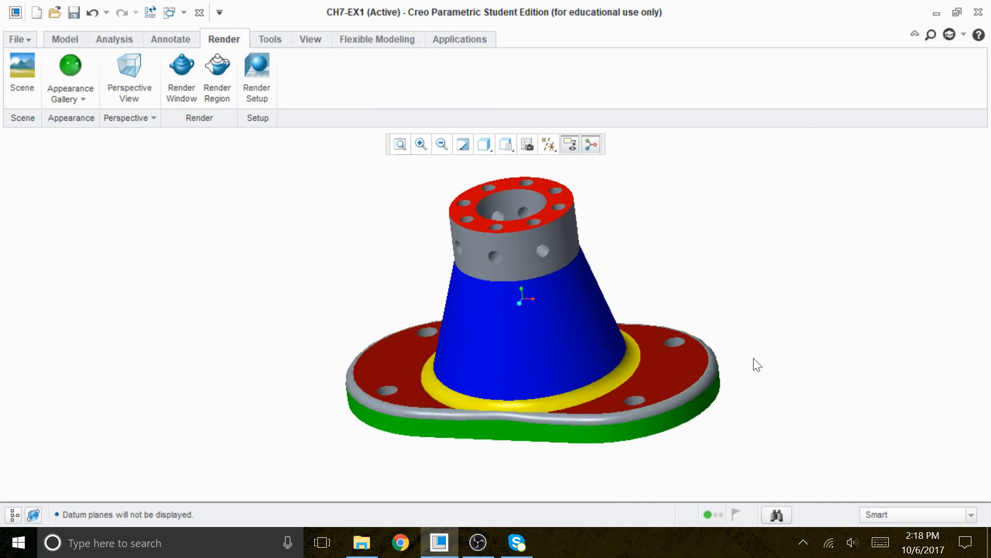
{"action": "middle_click_drag", "start_coordinate": [743, 304], "coordinate": [572, 282], "text": "ctrl"}
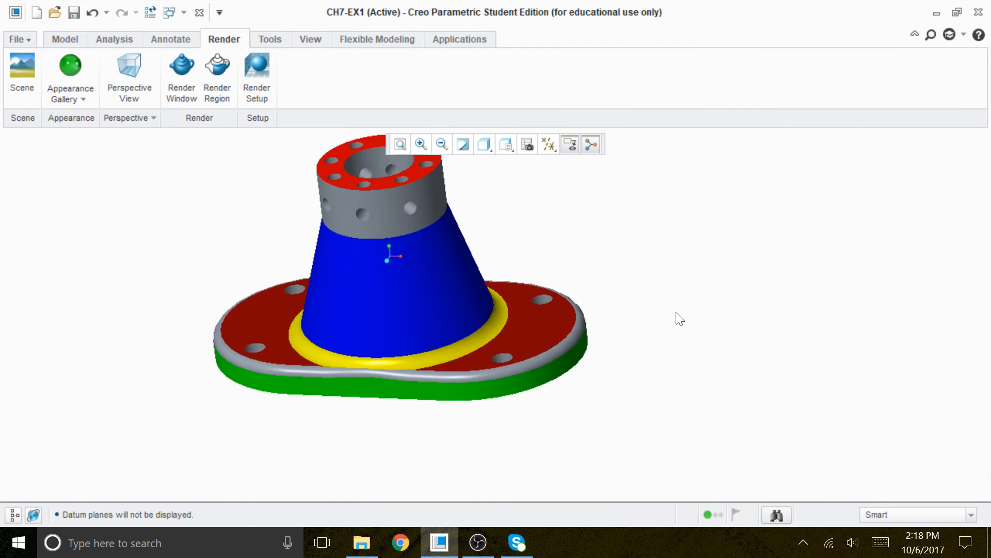
{"action": "middle_click_drag", "start_coordinate": [679, 351], "coordinate": [767, 382], "text": "ctrl"}
{"action": "middle_click_drag", "start_coordinate": [639, 186], "coordinate": [619, 380], "text": "ctrl"}
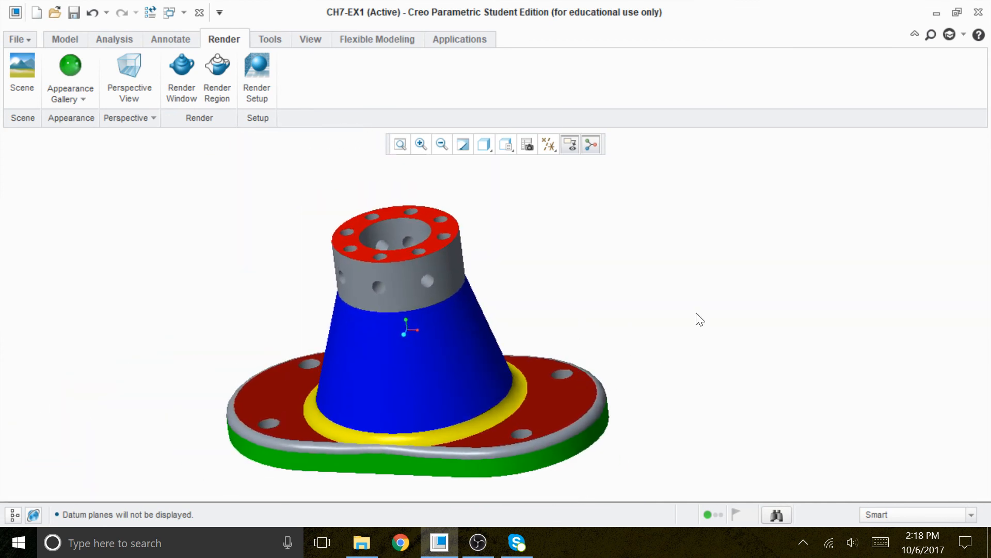